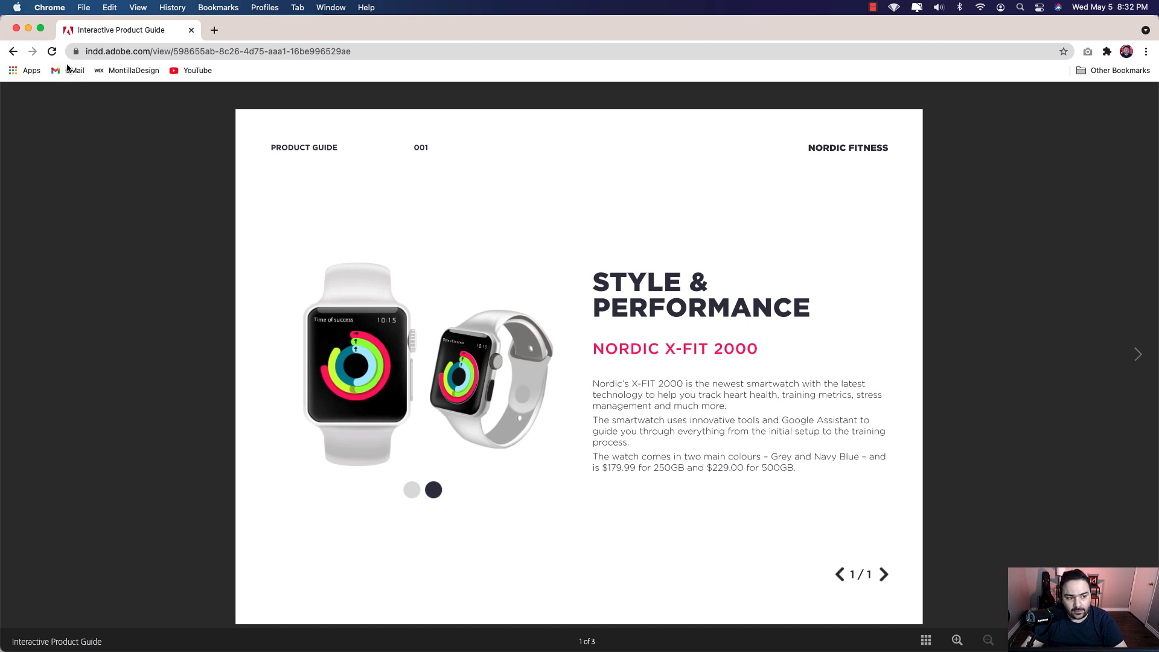
Reload the published product guide, test the grey and navy watch colour swatches, and page forward to page 3.
{"action": "left_click", "coordinate": [54, 51]}
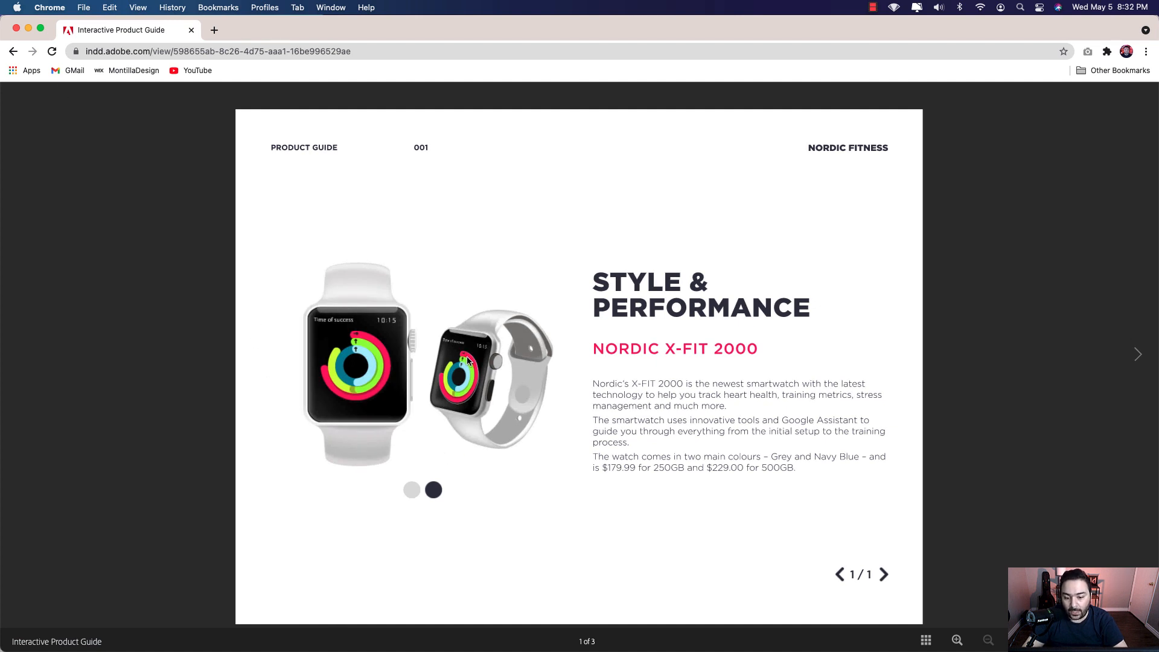
{"action": "left_click", "coordinate": [432, 490]}
{"action": "left_click", "coordinate": [415, 492]}
{"action": "left_click", "coordinate": [433, 491]}
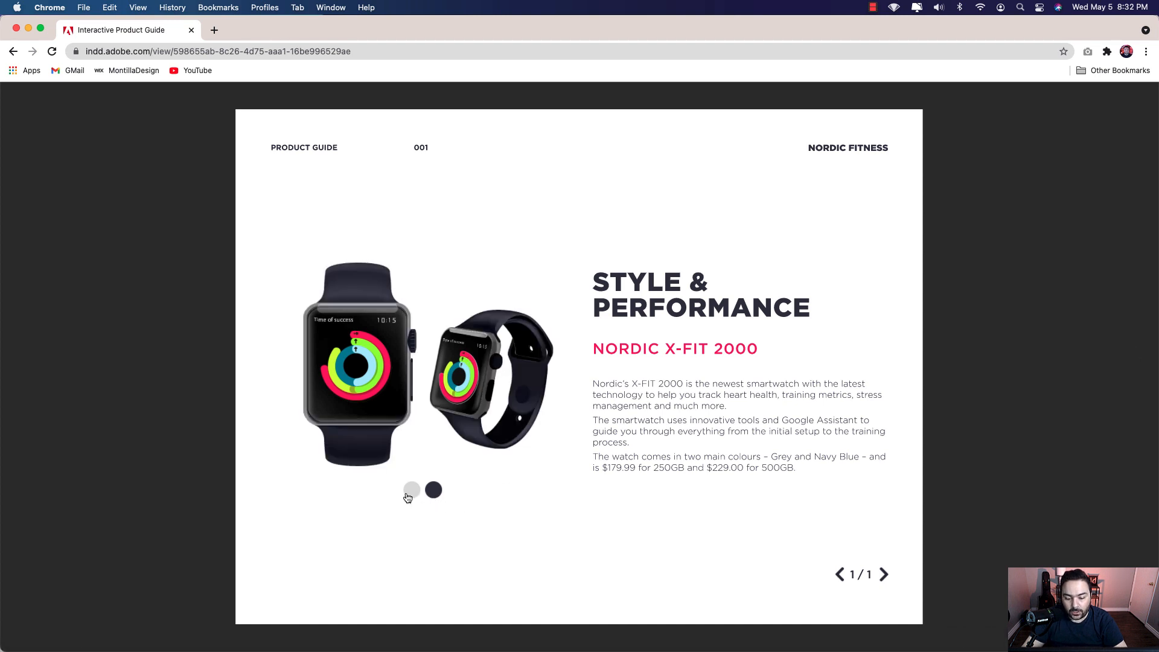
{"action": "left_click", "coordinate": [410, 494]}
{"action": "left_click", "coordinate": [437, 493]}
{"action": "left_click", "coordinate": [414, 496]}
{"action": "left_click", "coordinate": [434, 492]}
{"action": "left_click", "coordinate": [413, 493]}
{"action": "left_click", "coordinate": [432, 492]}
{"action": "left_click", "coordinate": [412, 494]}
{"action": "left_click", "coordinate": [433, 493]}
{"action": "left_click", "coordinate": [412, 495]}
{"action": "left_click", "coordinate": [432, 492]}
{"action": "left_click", "coordinate": [885, 581]}
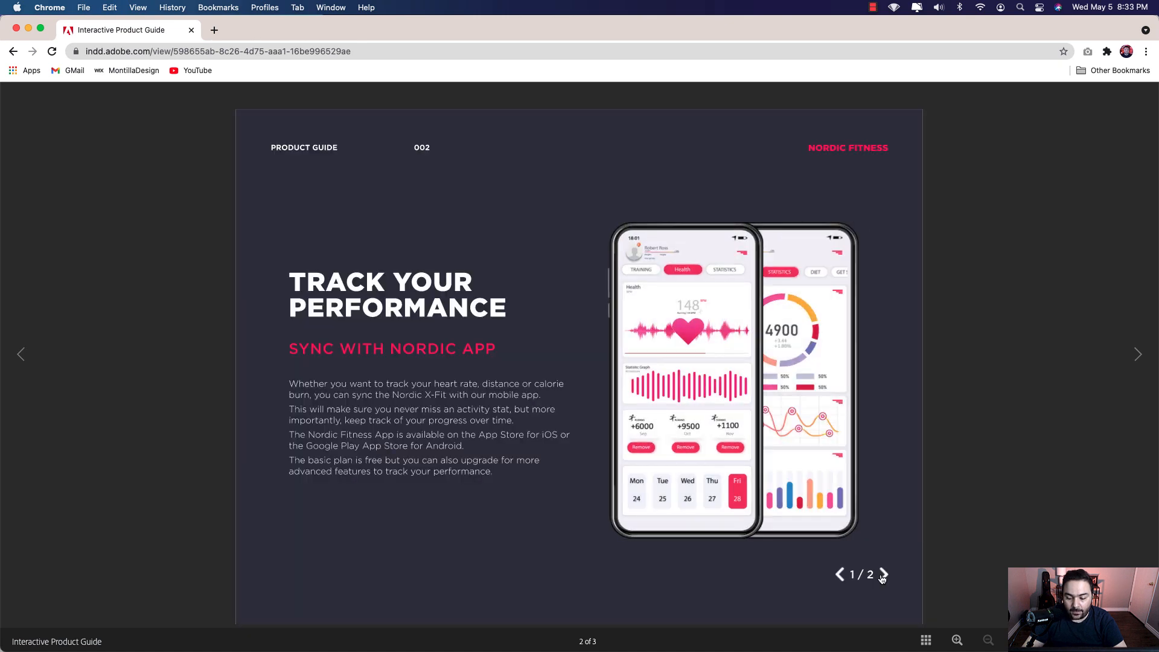
{"action": "left_click", "coordinate": [884, 576]}
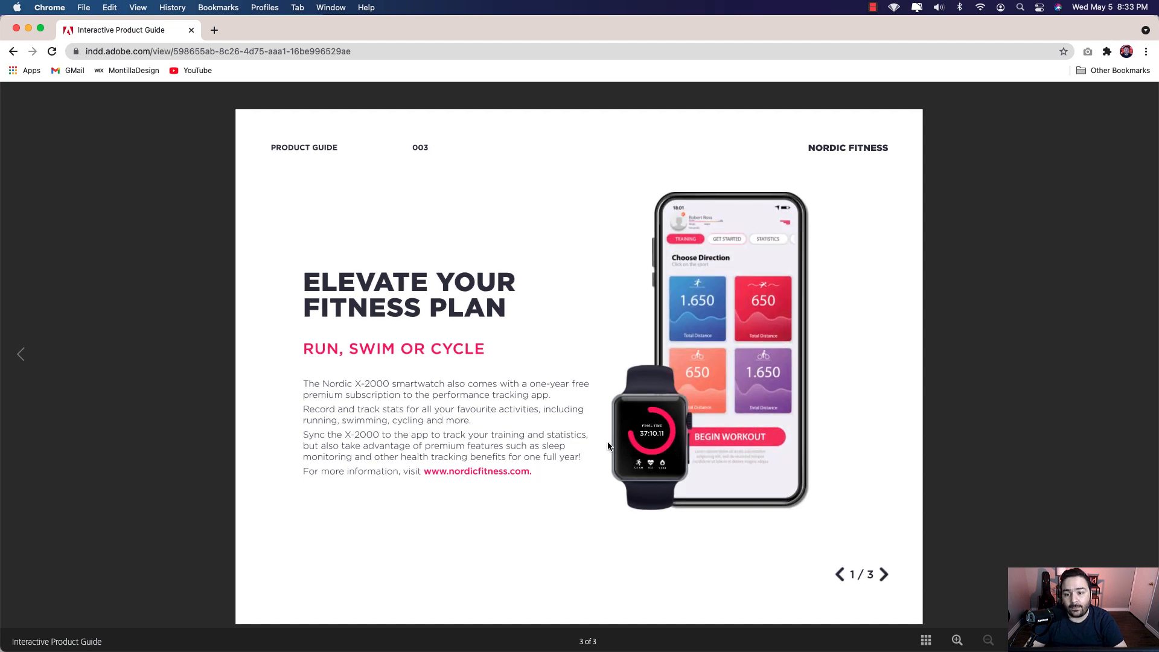
Switch to InDesign and bring up the Interactive Product Guide – 2 document.
{"action": "left_click", "coordinate": [28, 29]}
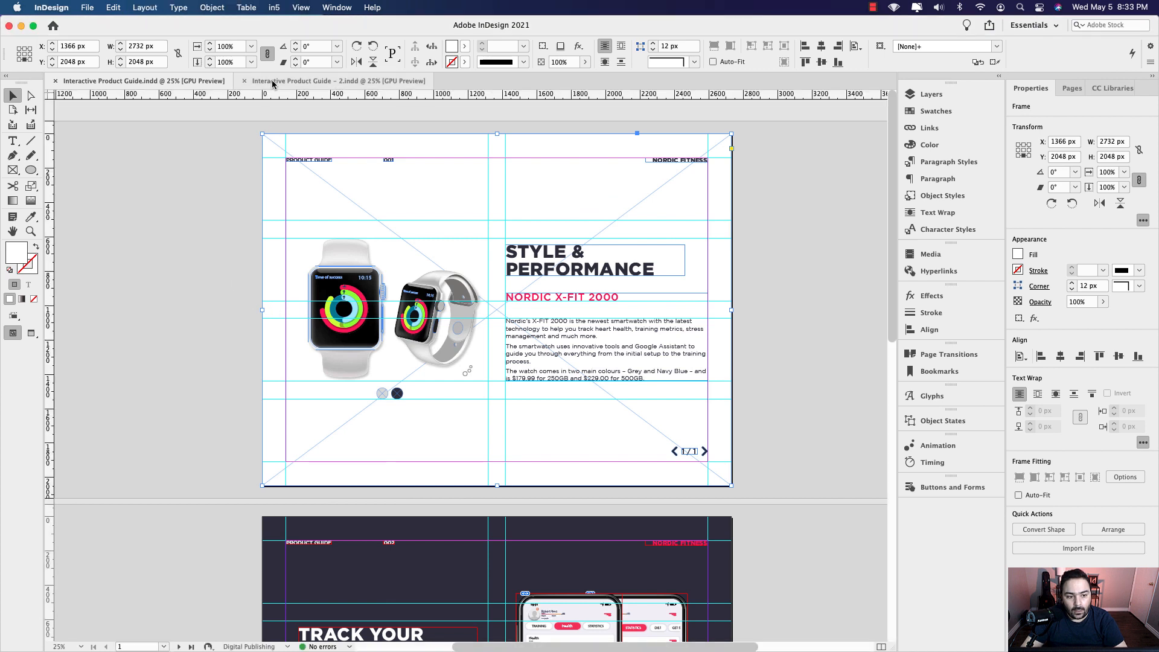
{"action": "left_click", "coordinate": [273, 82]}
{"action": "left_click_drag", "start_coordinate": [440, 160], "coordinate": [495, 185]}
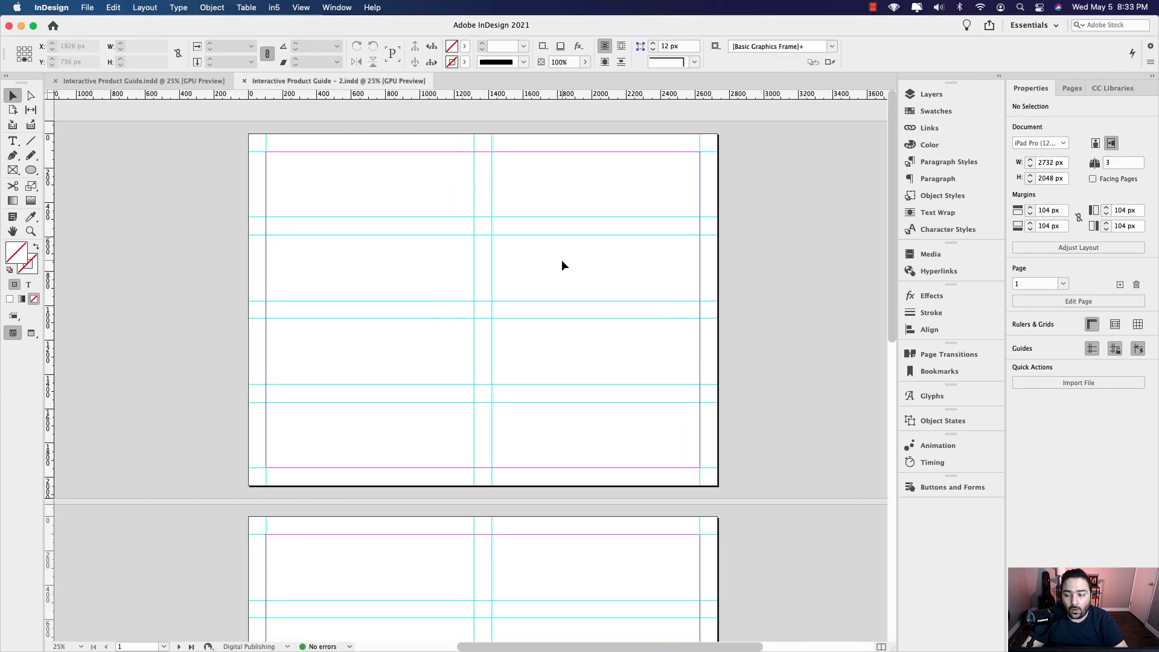
Start a new document and browse all the blank mobile presets.
{"action": "left_click", "coordinate": [88, 9]}
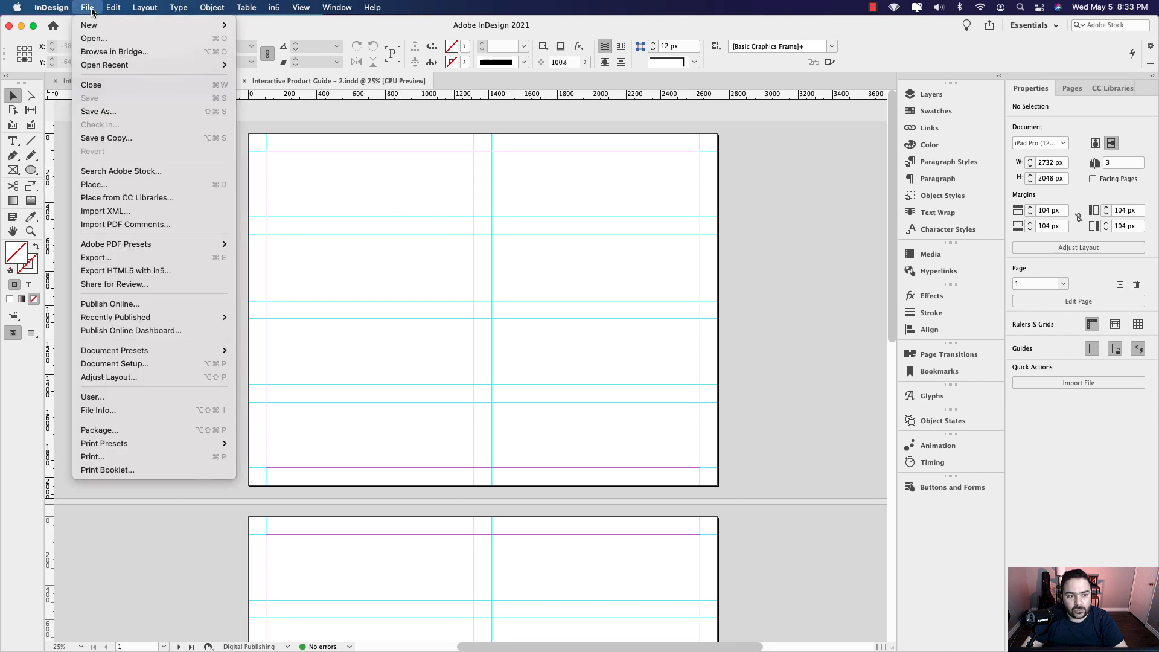
{"action": "mouse_move", "coordinate": [91, 27]}
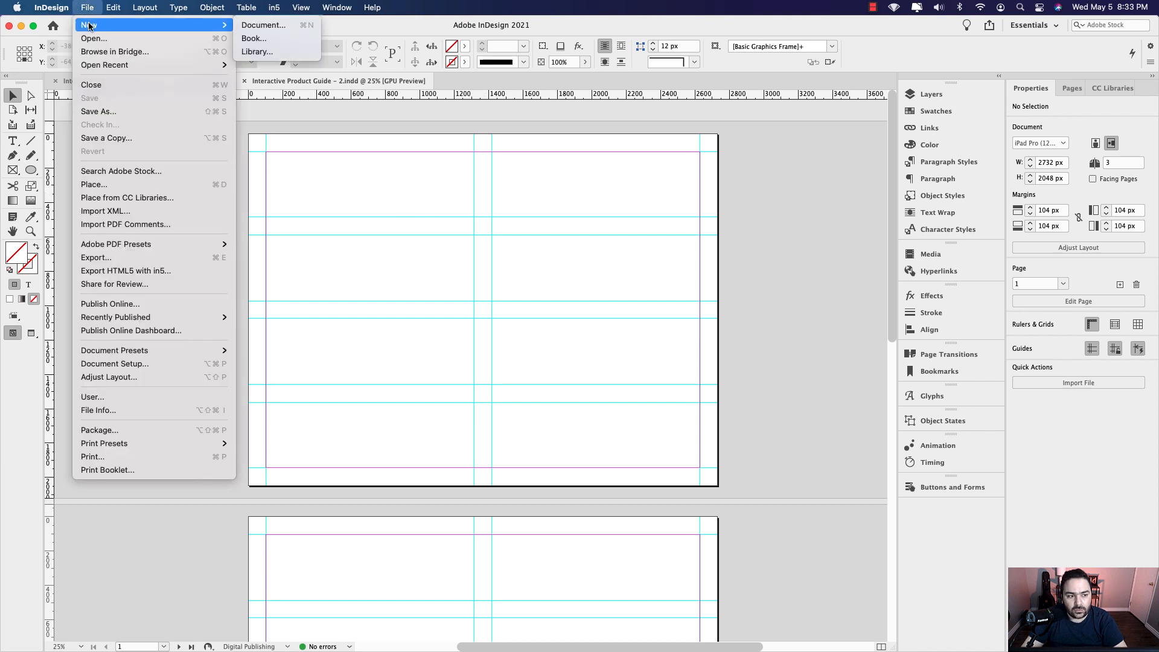
{"action": "left_click", "coordinate": [258, 26]}
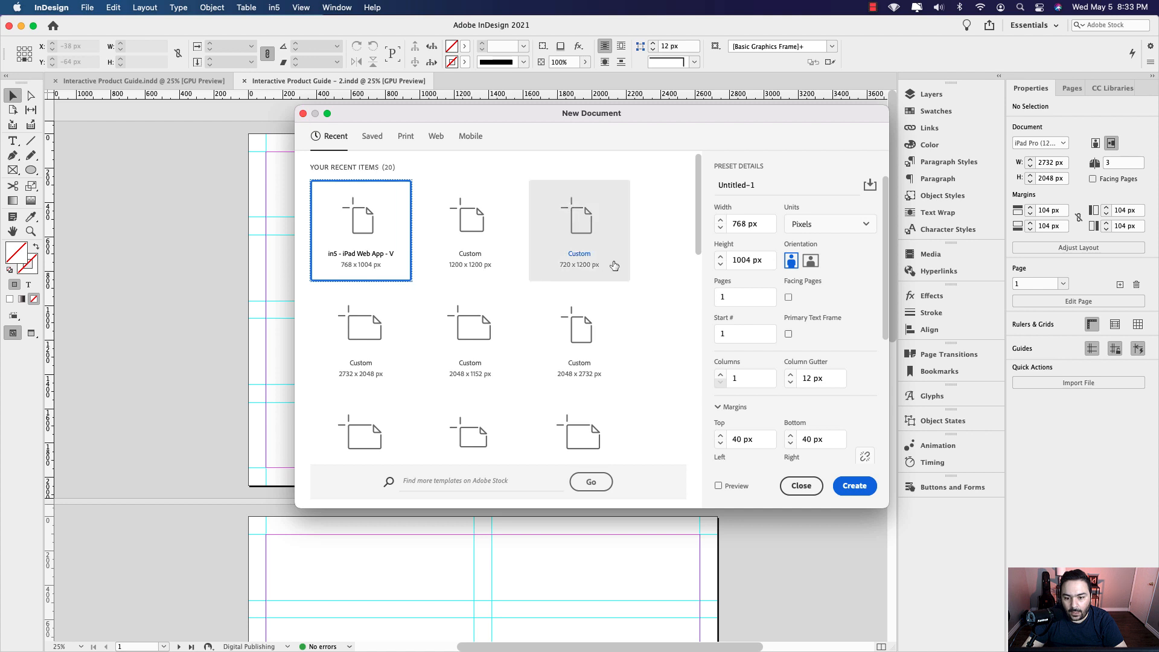
{"action": "left_click", "coordinate": [470, 136]}
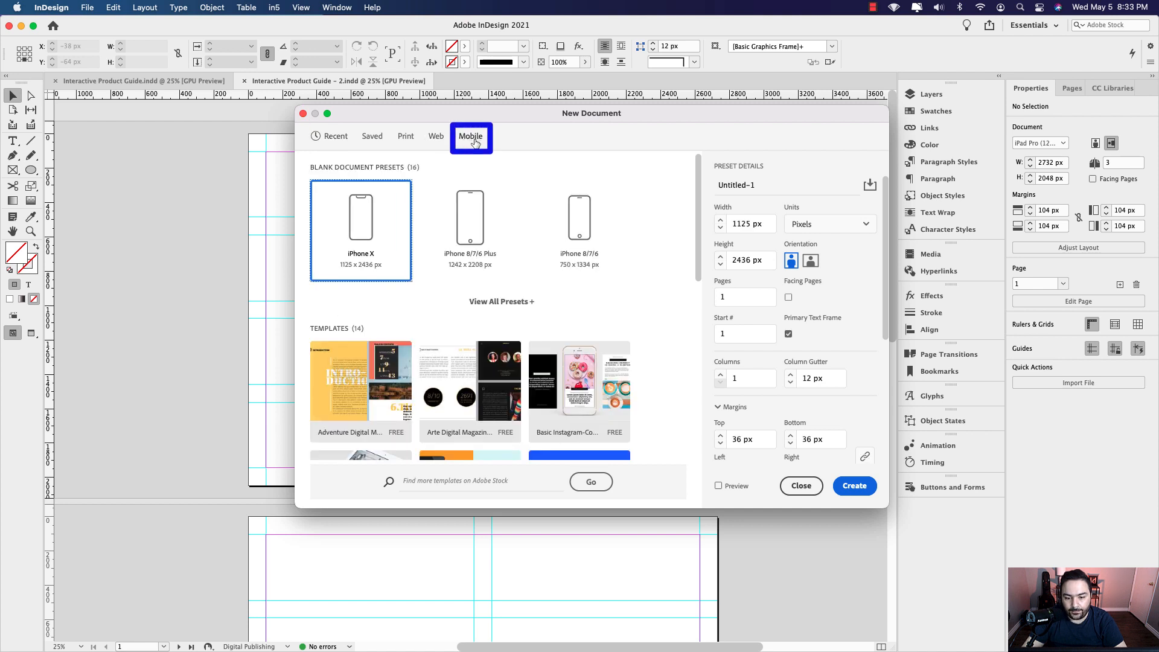
{"action": "left_click", "coordinate": [520, 310]}
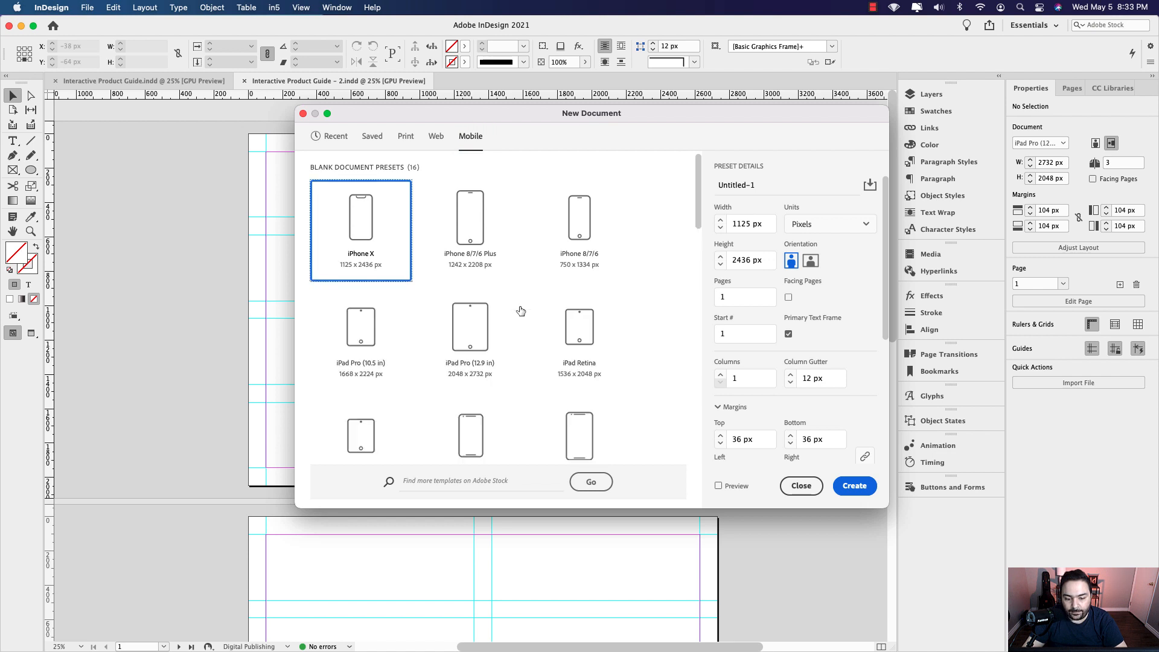
{"action": "scroll", "coordinate": [520, 311], "scroll_direction": "down", "scroll_amount": 5}
{"action": "scroll", "coordinate": [519, 310], "scroll_direction": "up", "scroll_amount": 4}
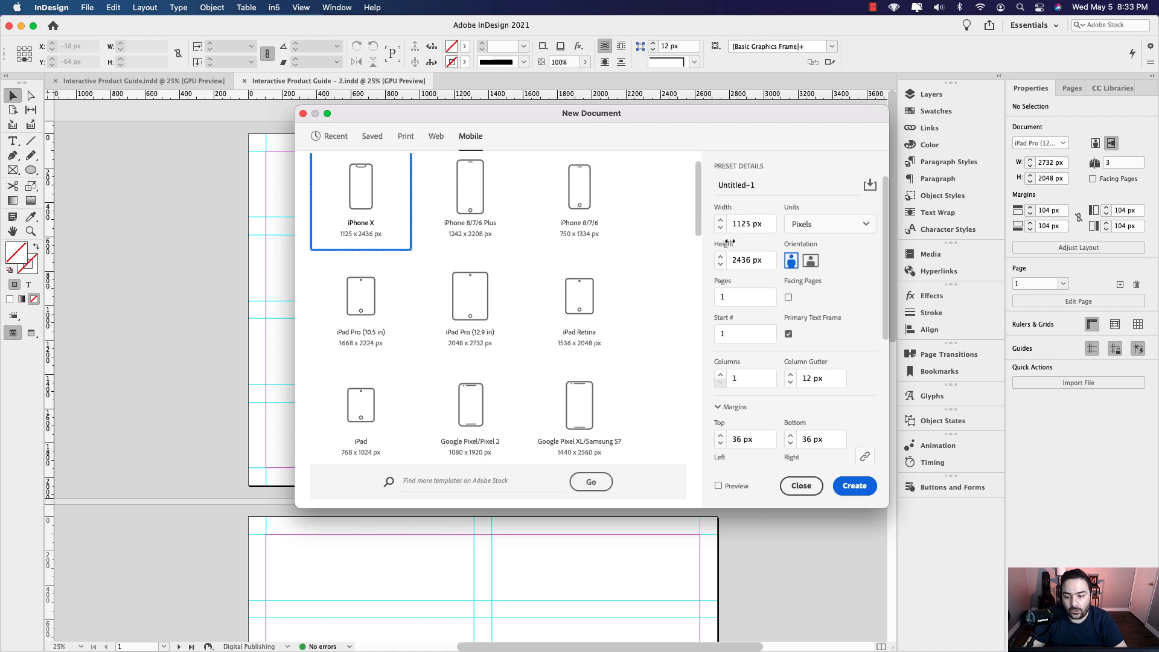
For the new document, turn off the primary text frame, choose landscape orientation and set the page count to 3.
{"action": "left_click", "coordinate": [789, 335]}
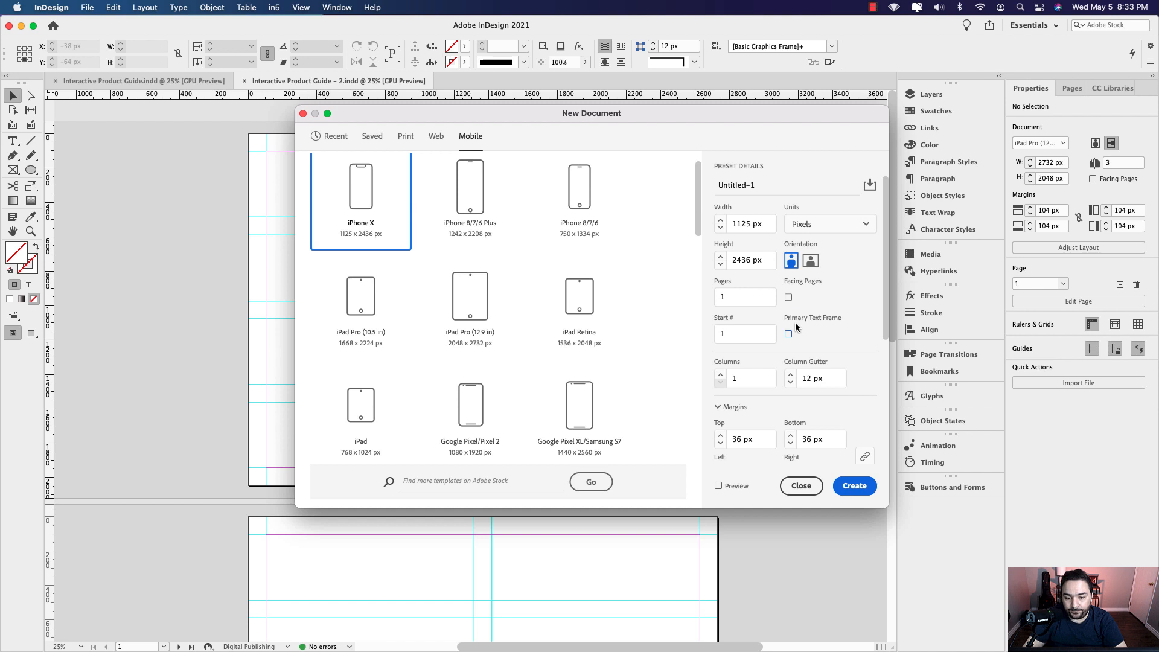
{"action": "left_click", "coordinate": [807, 264]}
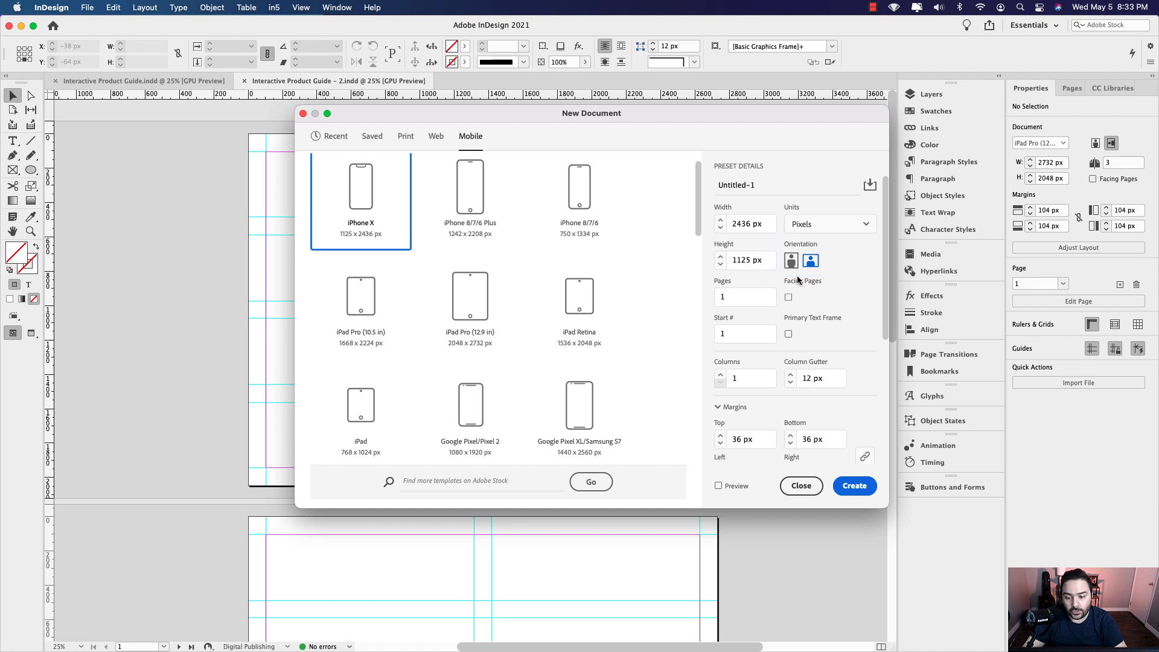
{"action": "left_click", "coordinate": [713, 298]}
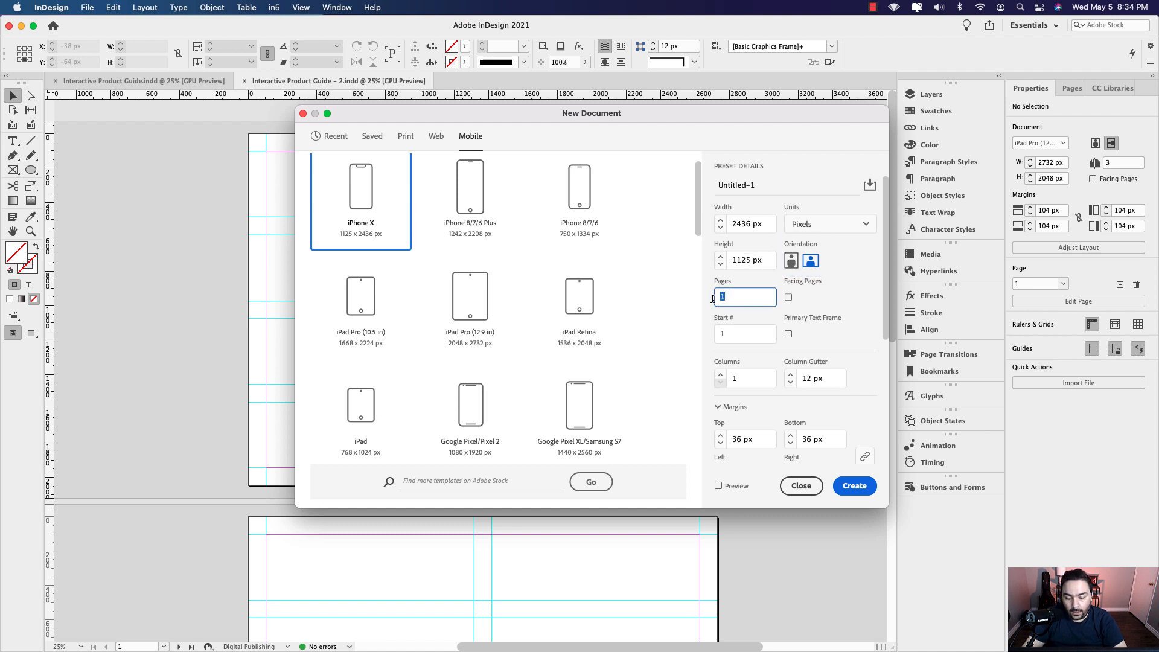
{"action": "type", "text": "3"}
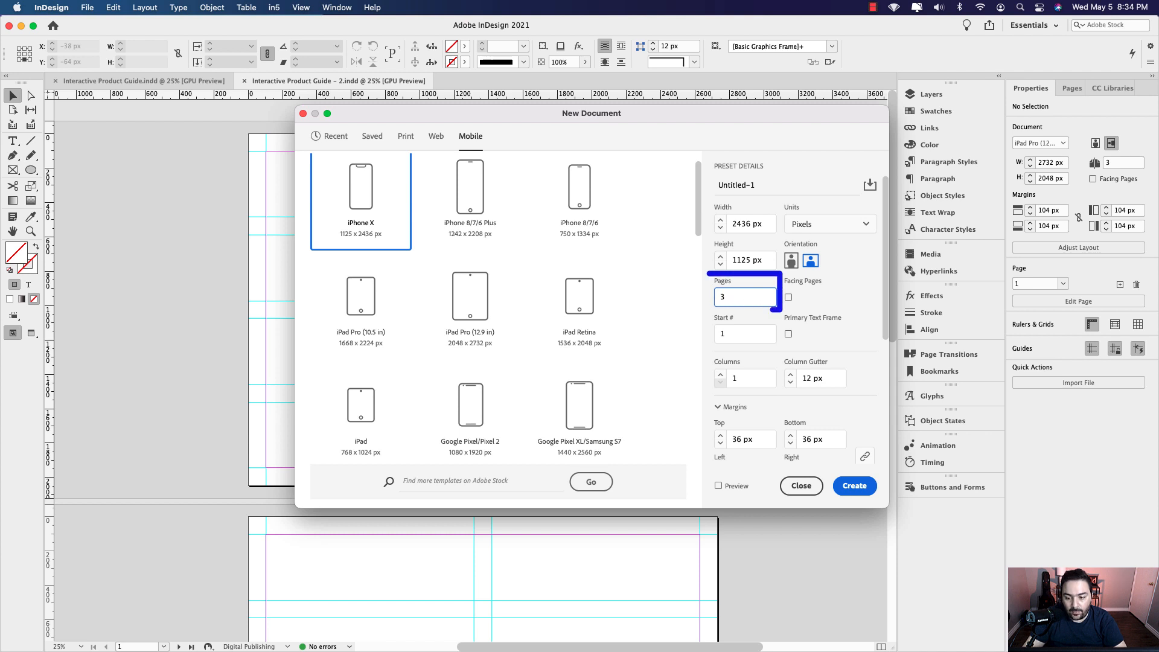
Set all four margins of the new document to 104 px, review the settings, and close the setup without creating it.
{"action": "scroll", "coordinate": [754, 362], "scroll_direction": "down", "scroll_amount": 2}
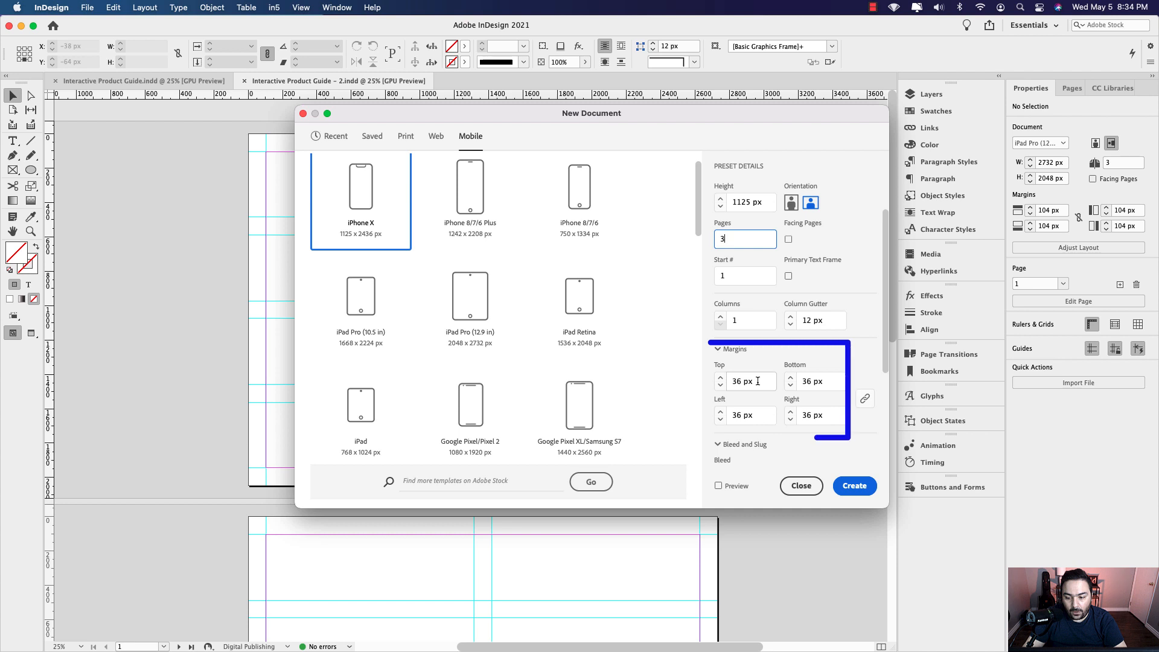
{"action": "scroll", "coordinate": [749, 375], "scroll_direction": "down", "scroll_amount": 1}
{"action": "triple_click", "coordinate": [756, 355]}
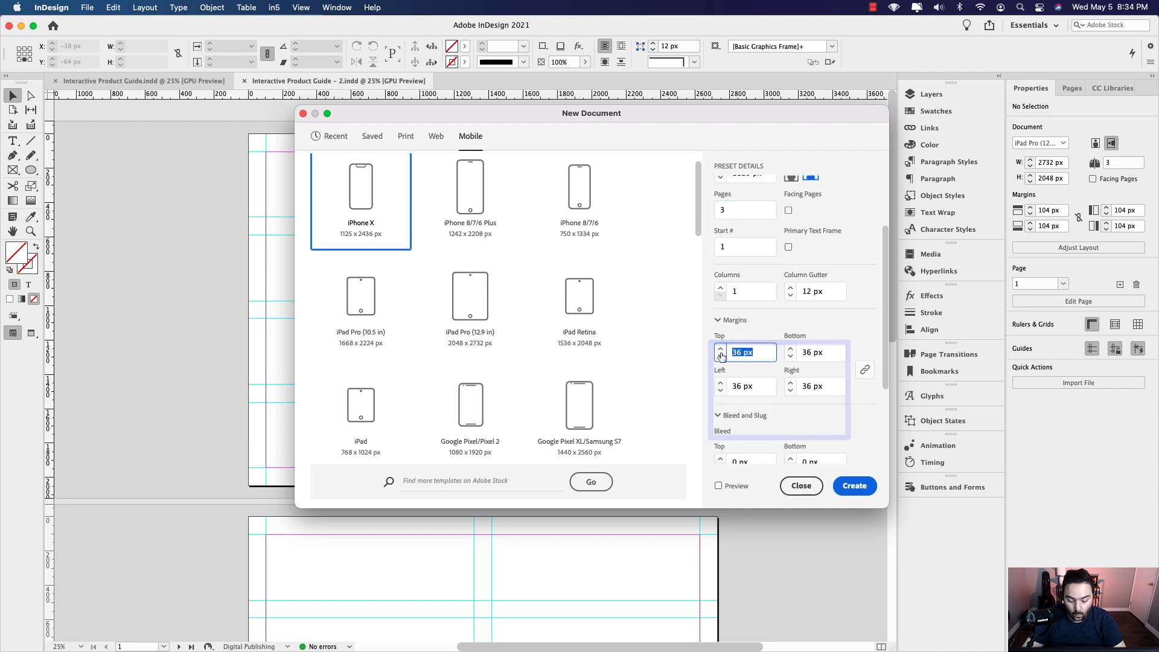
{"action": "type", "text": "104"}
{"action": "key", "text": "Tab"}
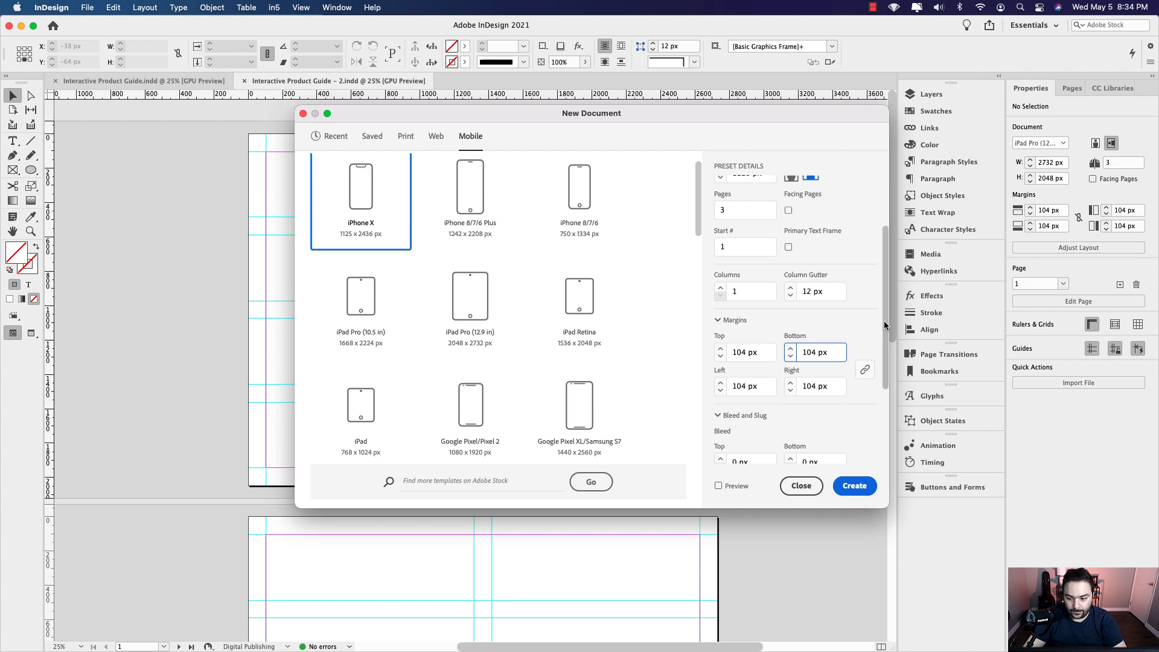
{"action": "left_click_drag", "start_coordinate": [882, 332], "coordinate": [891, 274]}
{"action": "scroll", "coordinate": [886, 364], "scroll_direction": "down", "scroll_amount": 2}
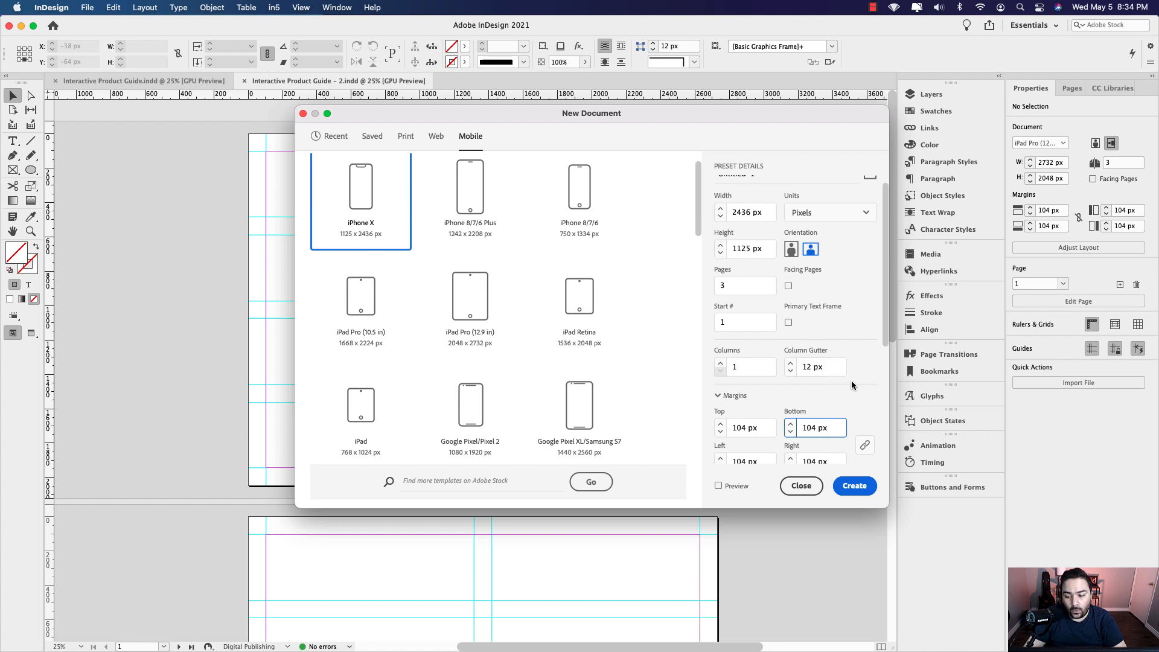
{"action": "scroll", "coordinate": [885, 334], "scroll_direction": "down", "scroll_amount": 3}
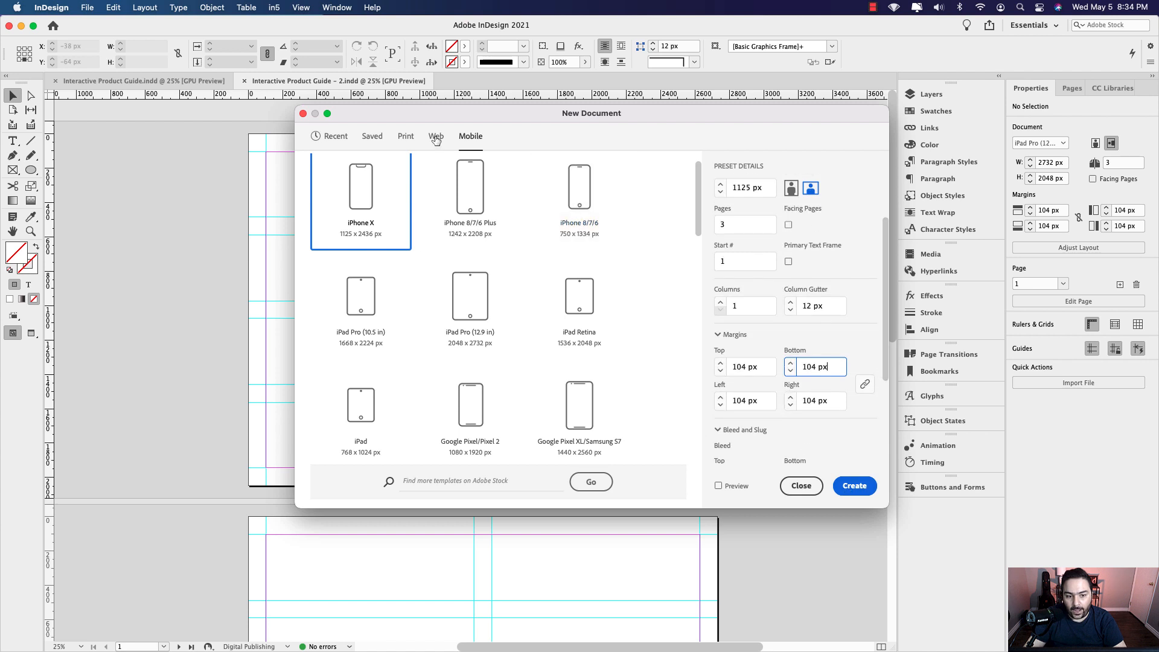
{"action": "left_click", "coordinate": [303, 114]}
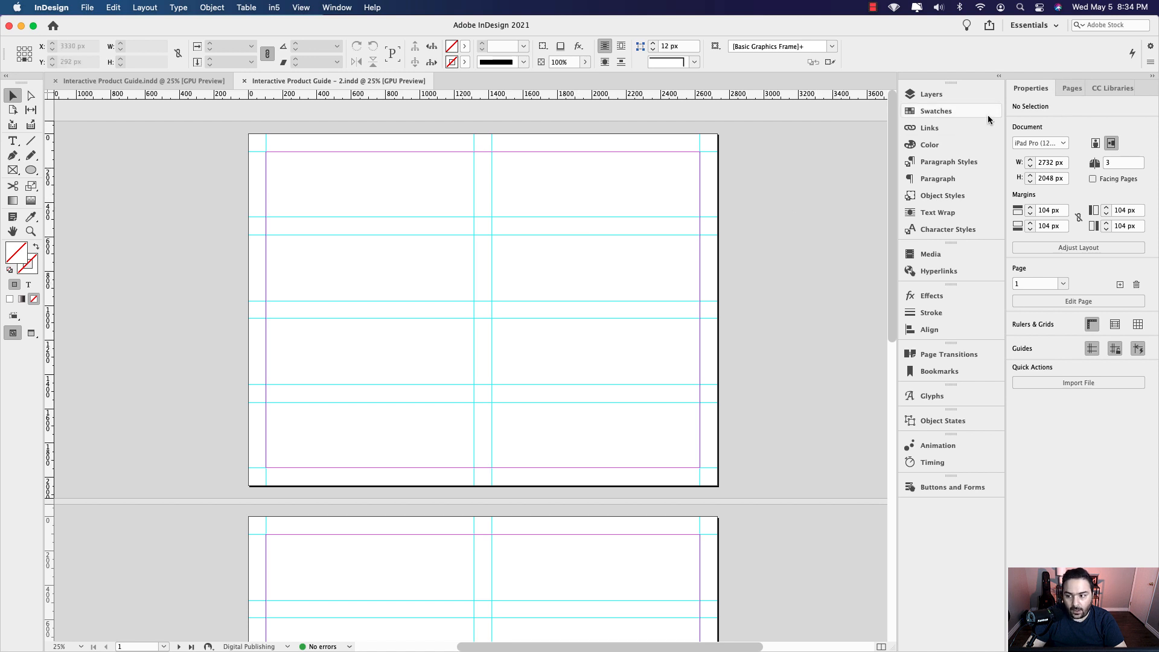
On A-Master, preview layout guides with 4 rows and 2 columns, with the existing ruler guides removed.
{"action": "left_click", "coordinate": [1067, 90]}
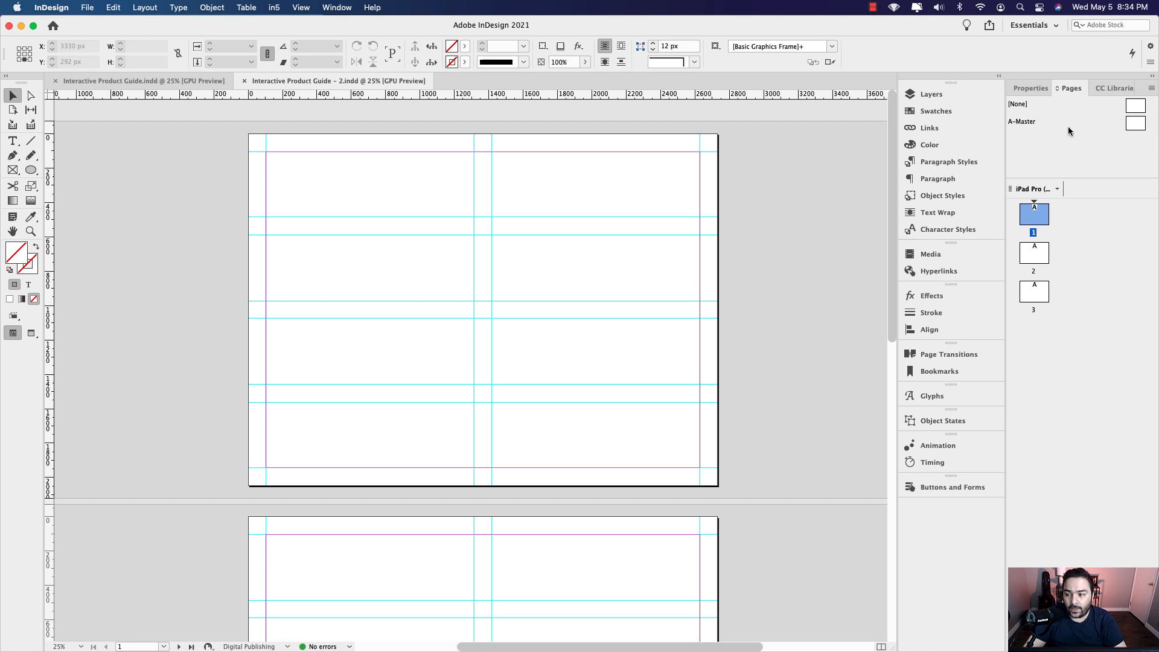
{"action": "double_click", "coordinate": [1134, 123]}
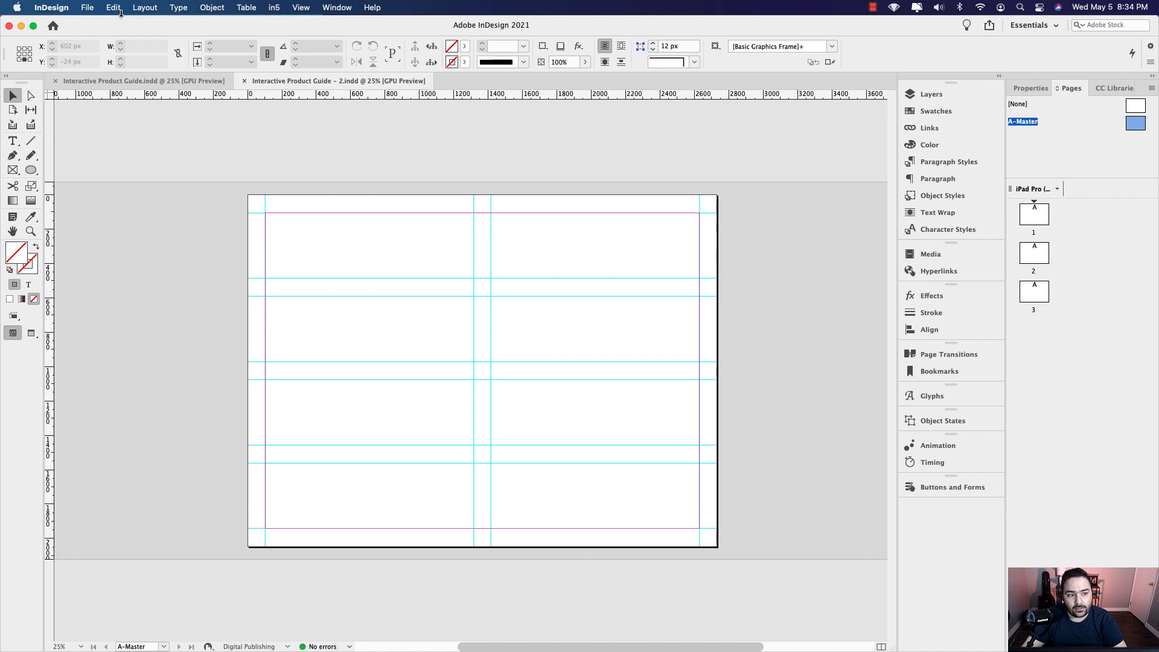
{"action": "left_click", "coordinate": [145, 8]}
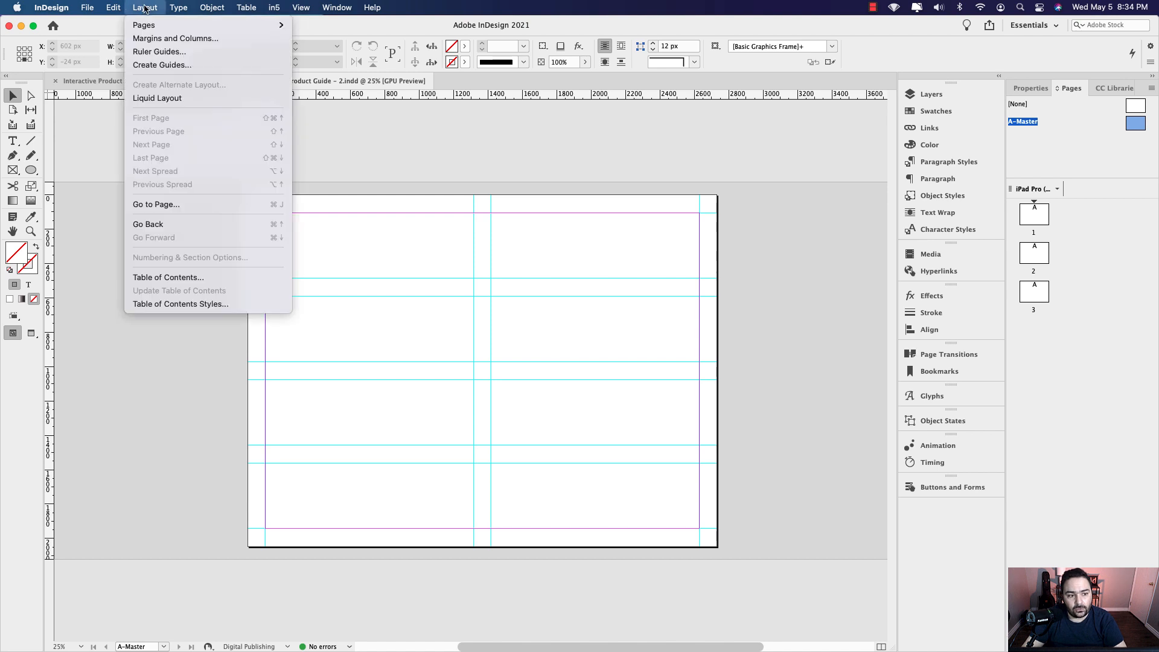
{"action": "left_click", "coordinate": [223, 65]}
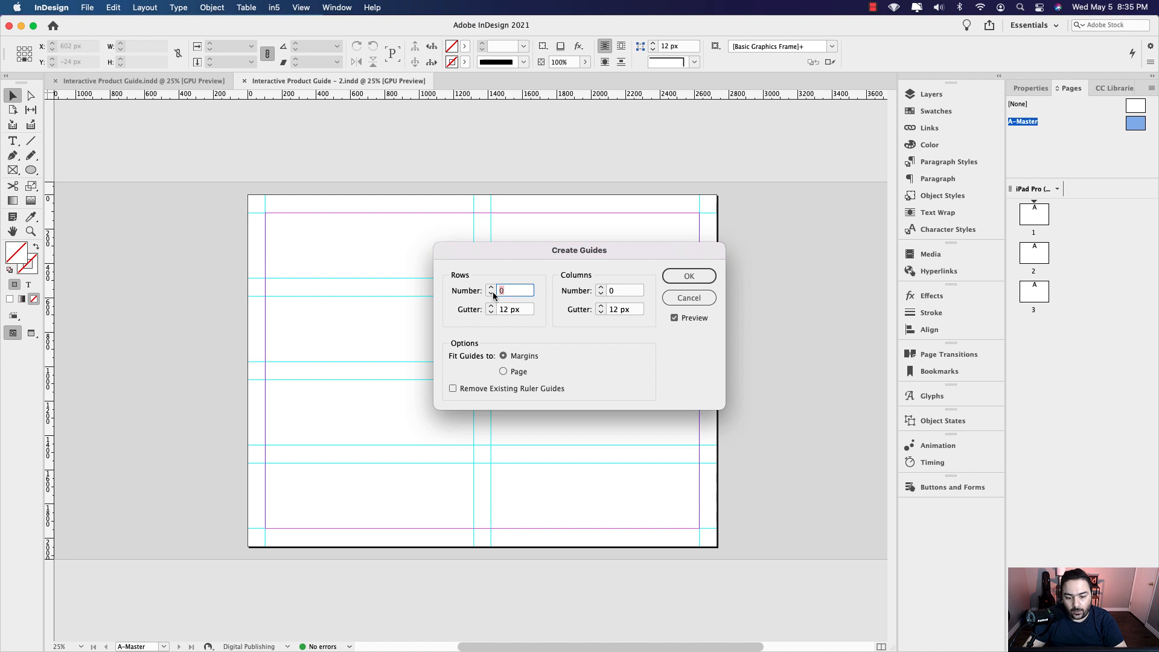
{"action": "type", "text": "4"}
{"action": "mouse_move", "coordinate": [623, 294]}
{"action": "left_mouse_down"}
{"action": "mouse_move", "coordinate": [594, 293]}
{"action": "mouse_move", "coordinate": [606, 295]}
{"action": "left_mouse_up"}
{"action": "type", "text": "3"}
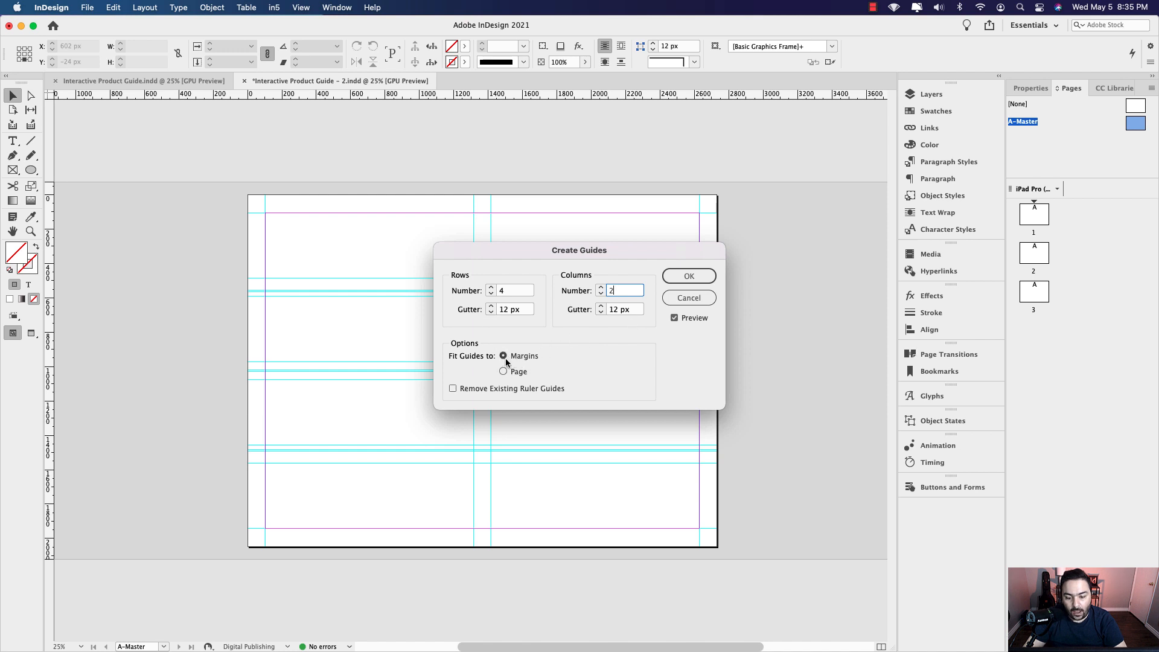
{"action": "left_click", "coordinate": [454, 389]}
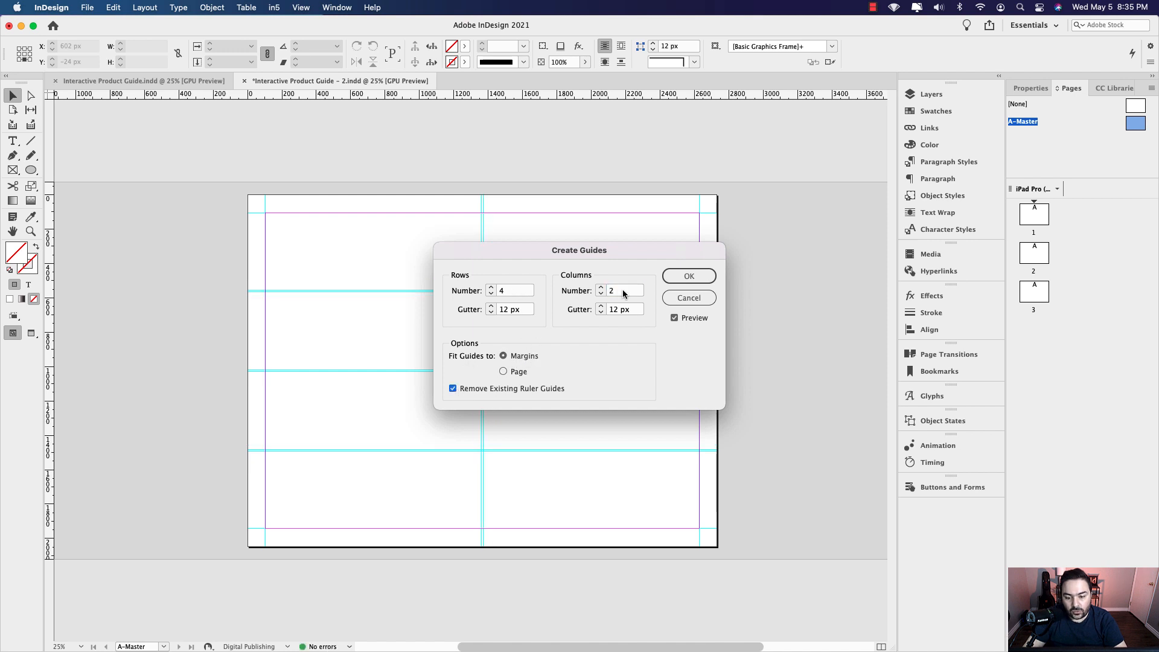
Set both the row and column gutters to 104 px in the guide preview, and cancel the guide creation.
{"action": "left_click", "coordinate": [514, 310]}
{"action": "type", "text": "104"}
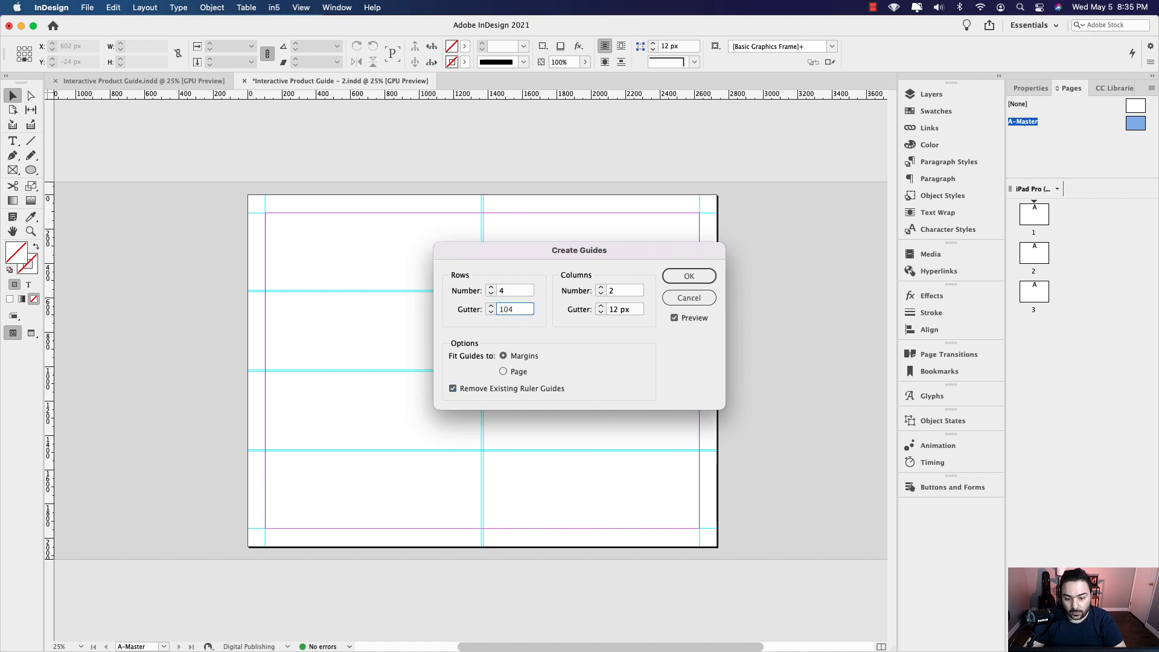
{"action": "key", "text": "Tab"}
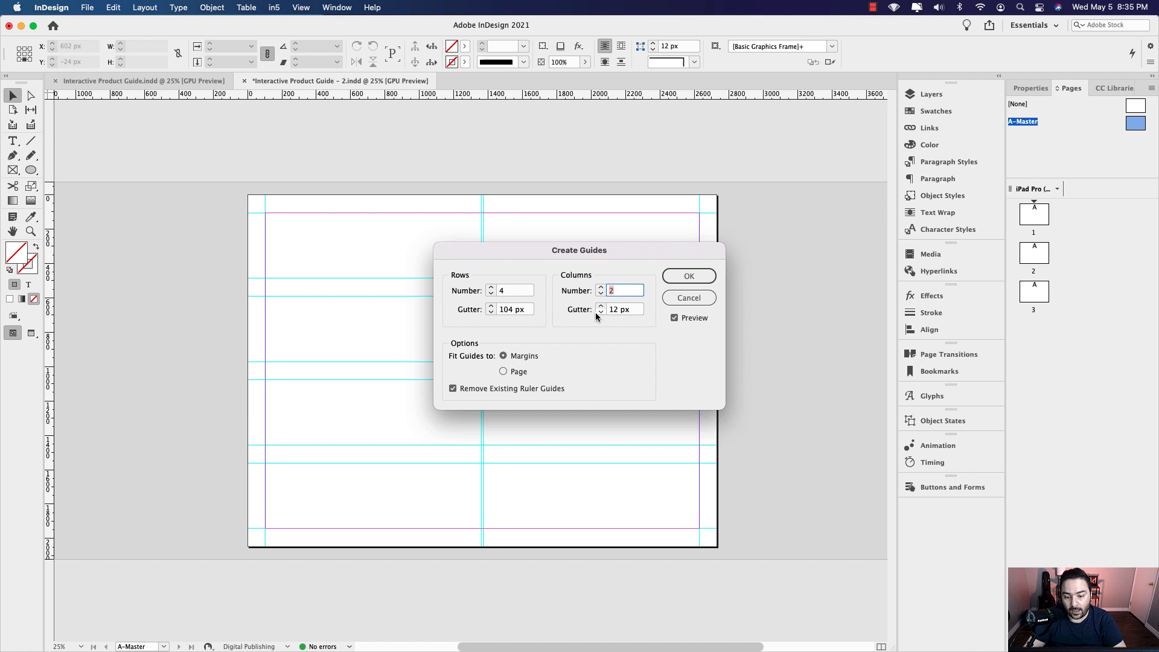
{"action": "type", "text": "104"}
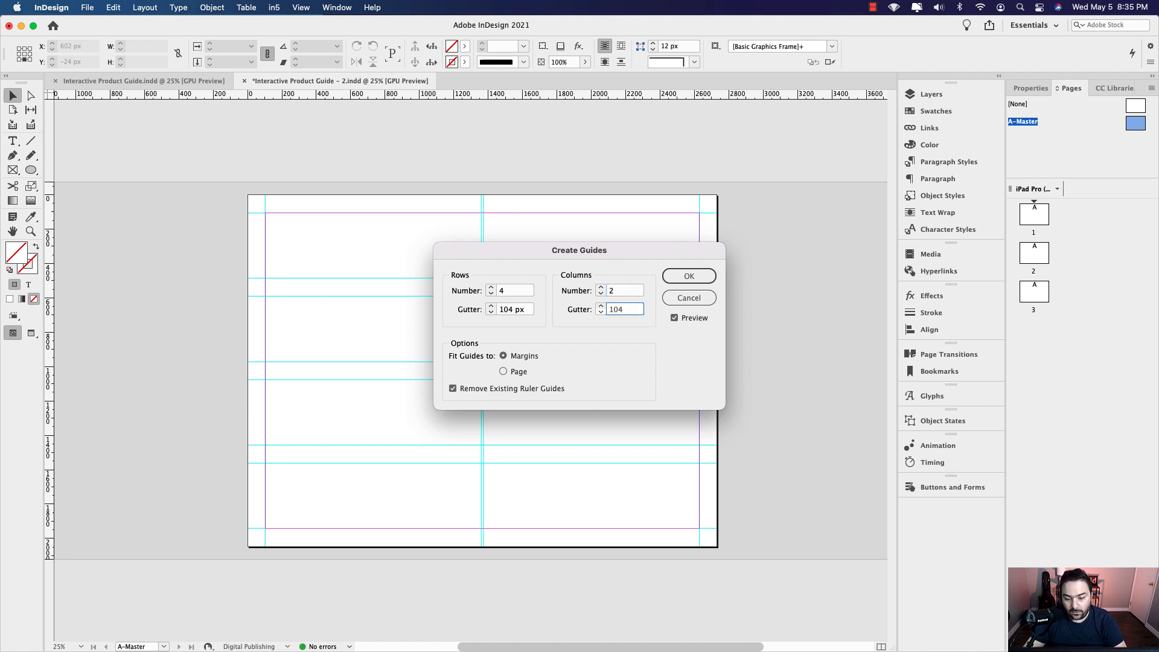
{"action": "key", "text": "Tab"}
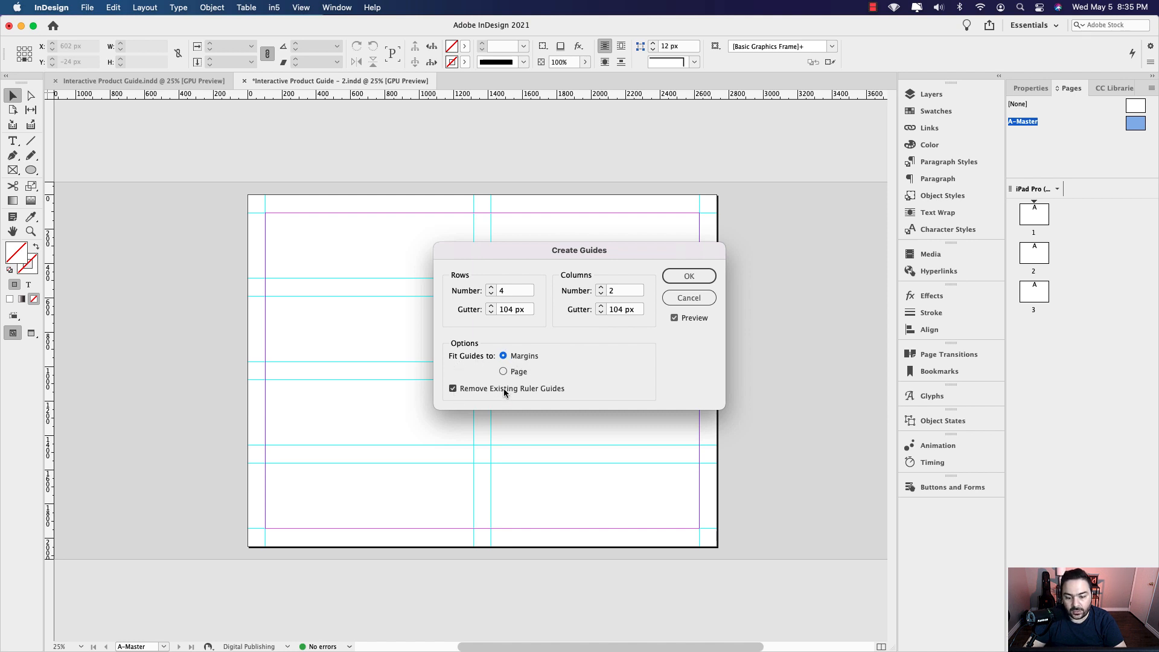
{"action": "left_click", "coordinate": [690, 298]}
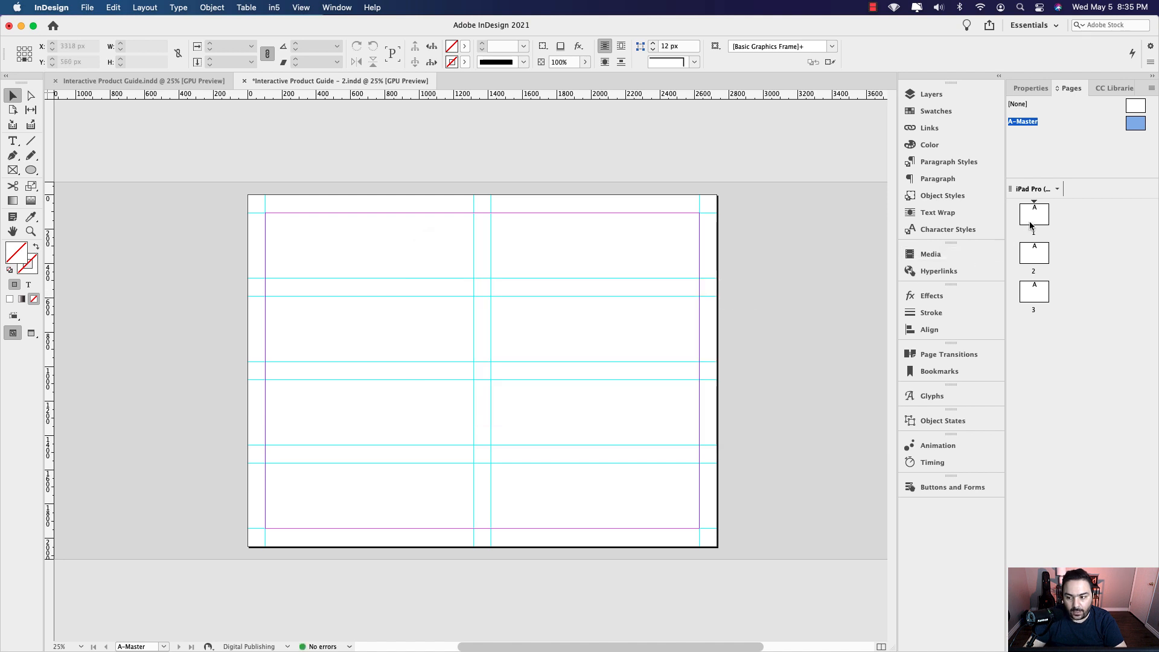
Return to page 1 and show the Tutorial Content library with its colours and graphics.
{"action": "double_click", "coordinate": [1032, 222]}
{"action": "left_click_drag", "start_coordinate": [668, 231], "coordinate": [658, 278]}
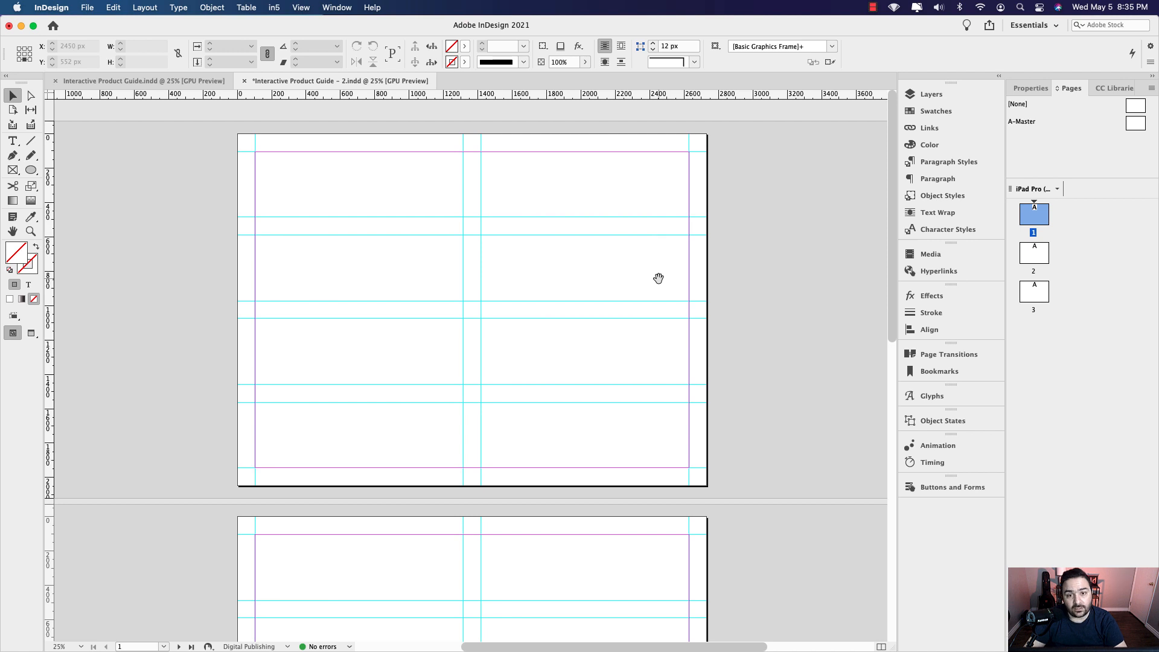
{"action": "left_click", "coordinate": [1102, 87]}
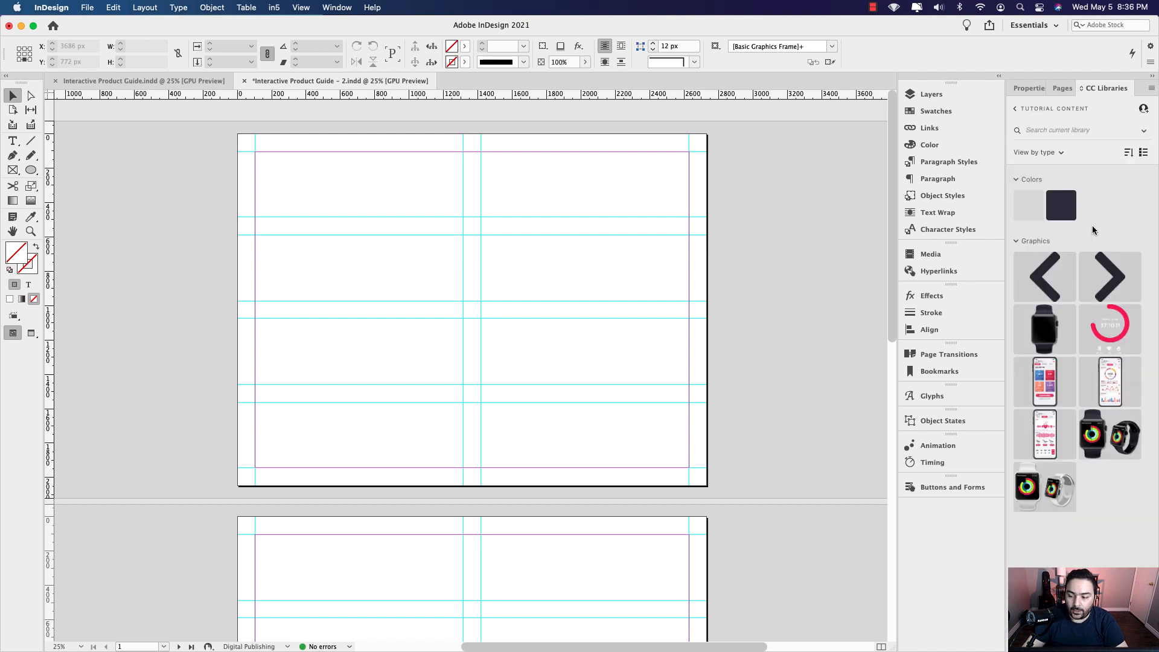
Check the finished Interactive Product Guide document, and add two new layers to Interactive Product Guide – 2.
{"action": "left_click", "coordinate": [205, 87]}
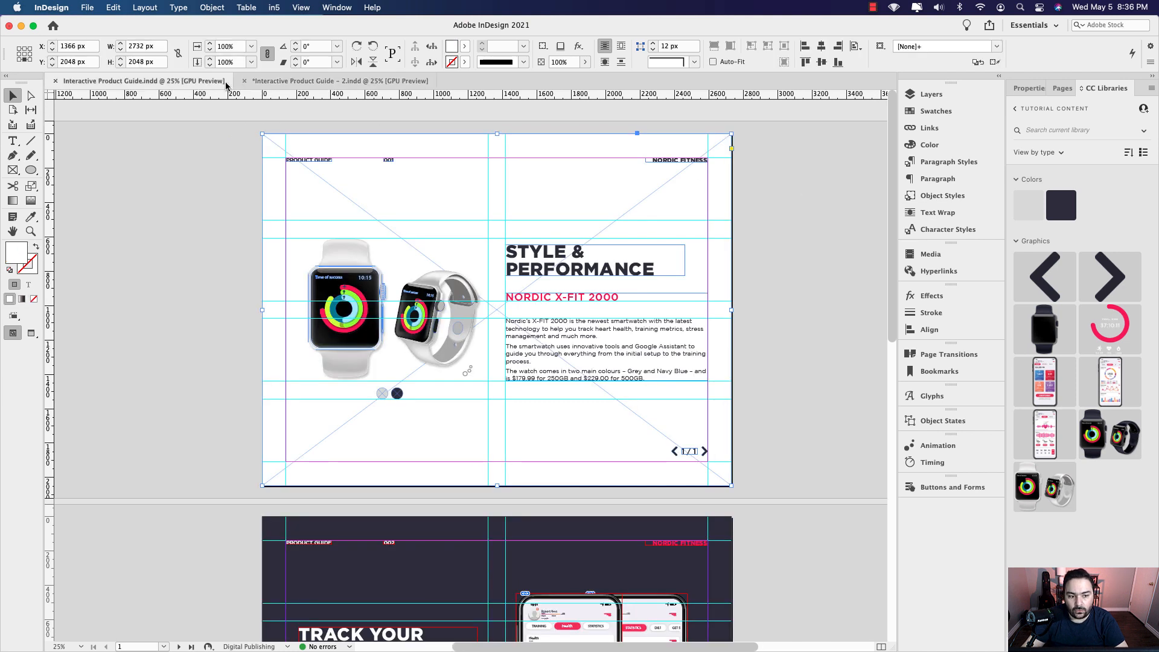
{"action": "left_click", "coordinate": [271, 87]}
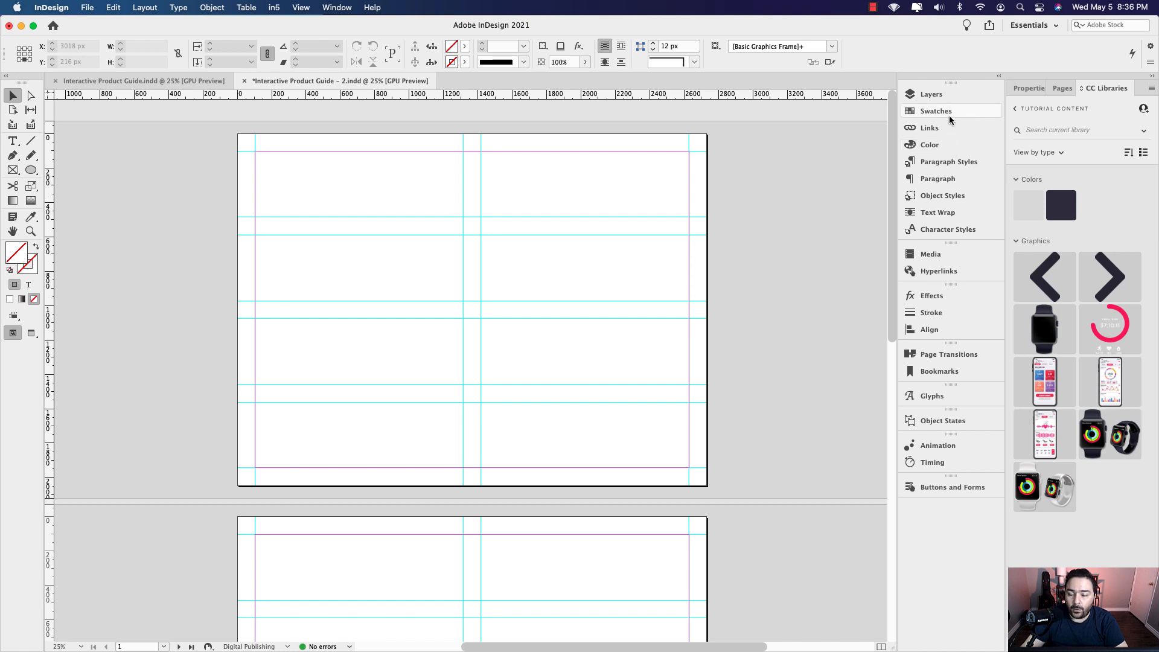
{"action": "left_click", "coordinate": [931, 94]}
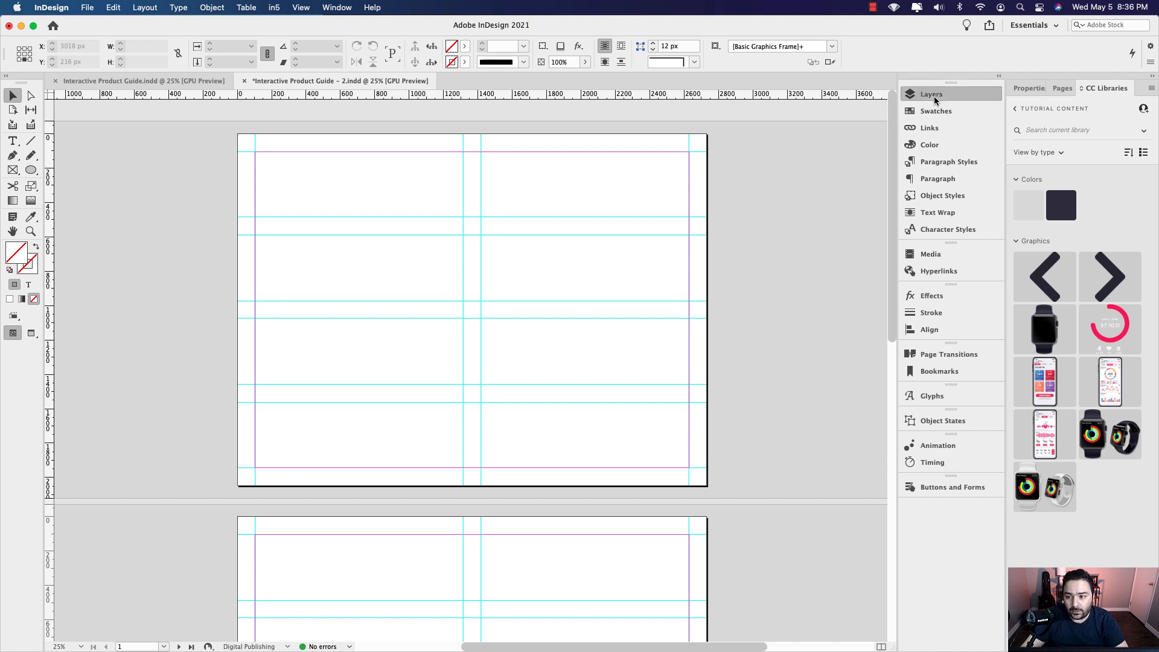
{"action": "left_click", "coordinate": [862, 238]}
{"action": "left_click", "coordinate": [862, 237]}
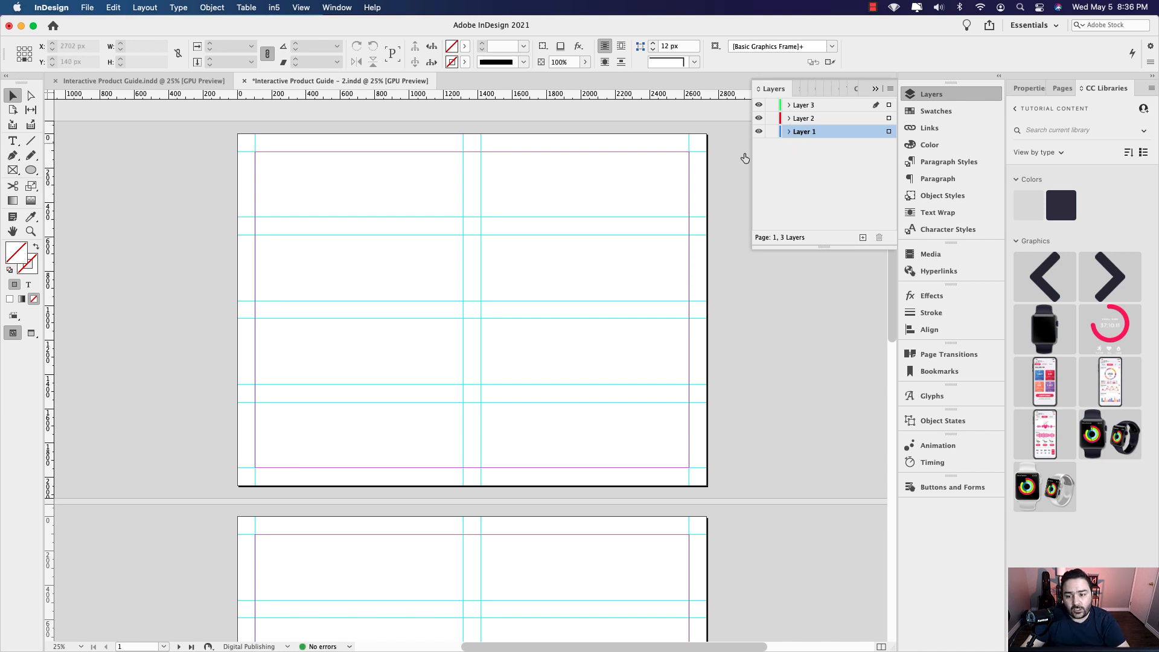
Rename the three layers from lowest to highest as Slide 1, Slide 2 and Slide 3.
{"action": "double_click", "coordinate": [805, 134]}
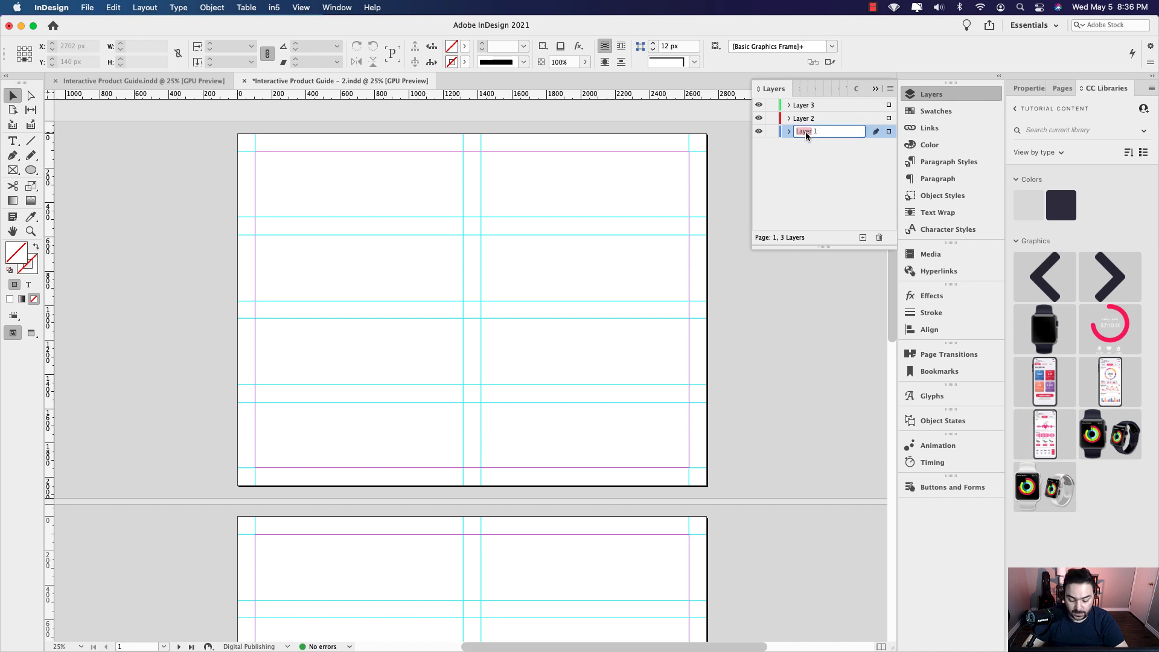
{"action": "type", "text": "Slide"}
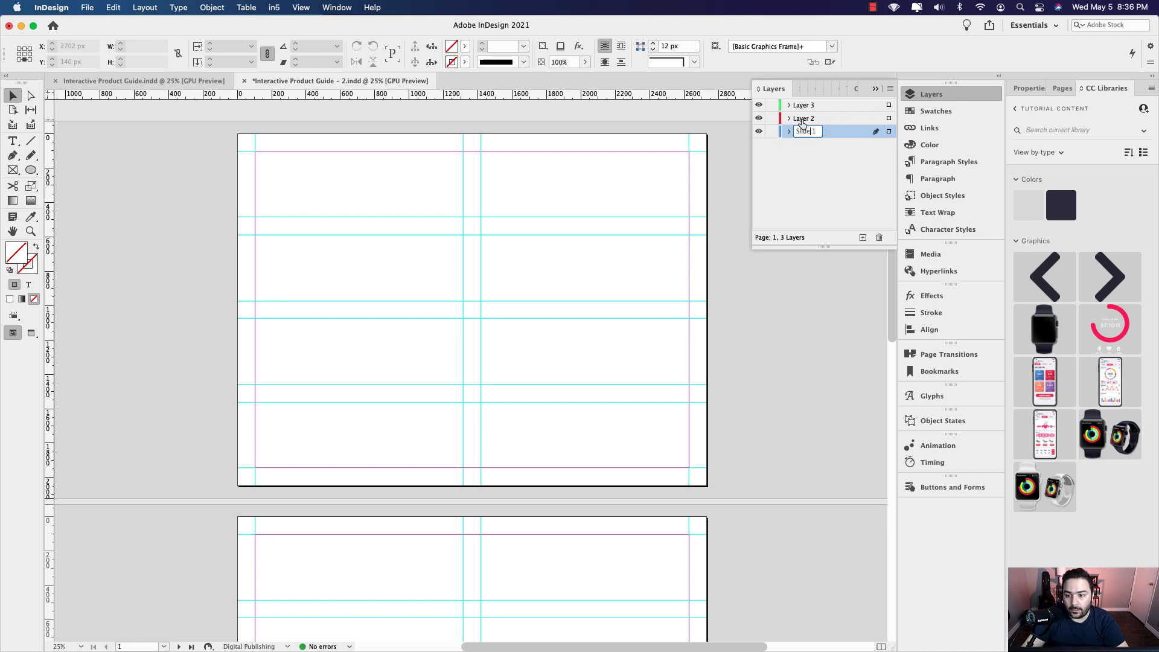
{"action": "double_click", "coordinate": [803, 118]}
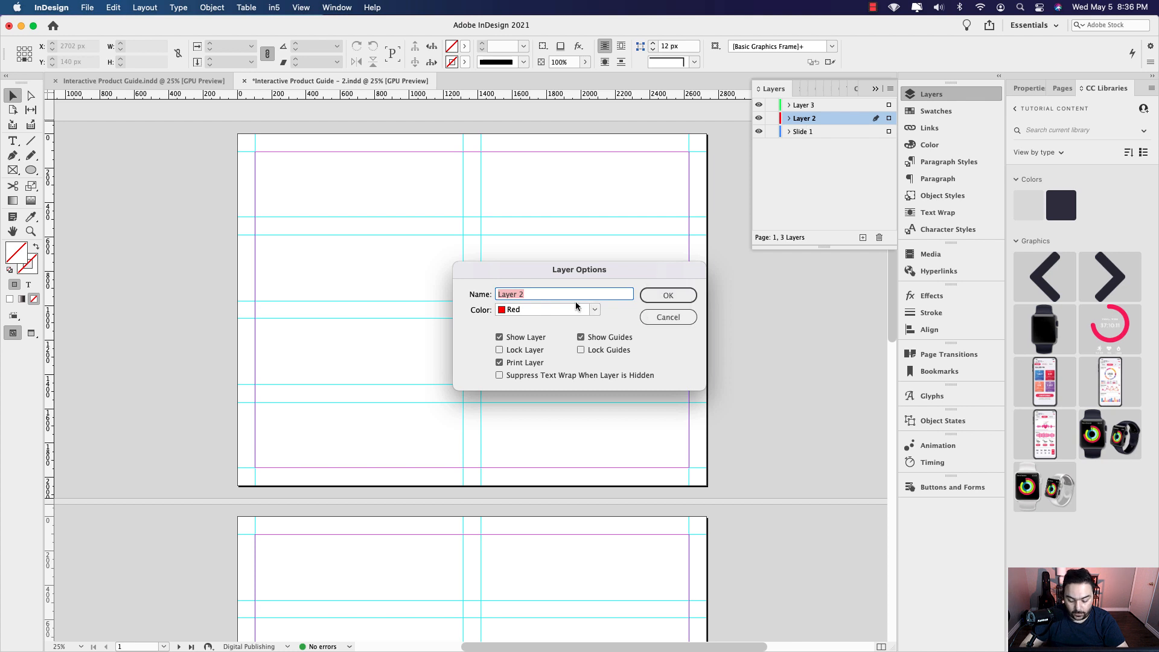
{"action": "type", "text": "Slide"}
{"action": "key", "text": "Return"}
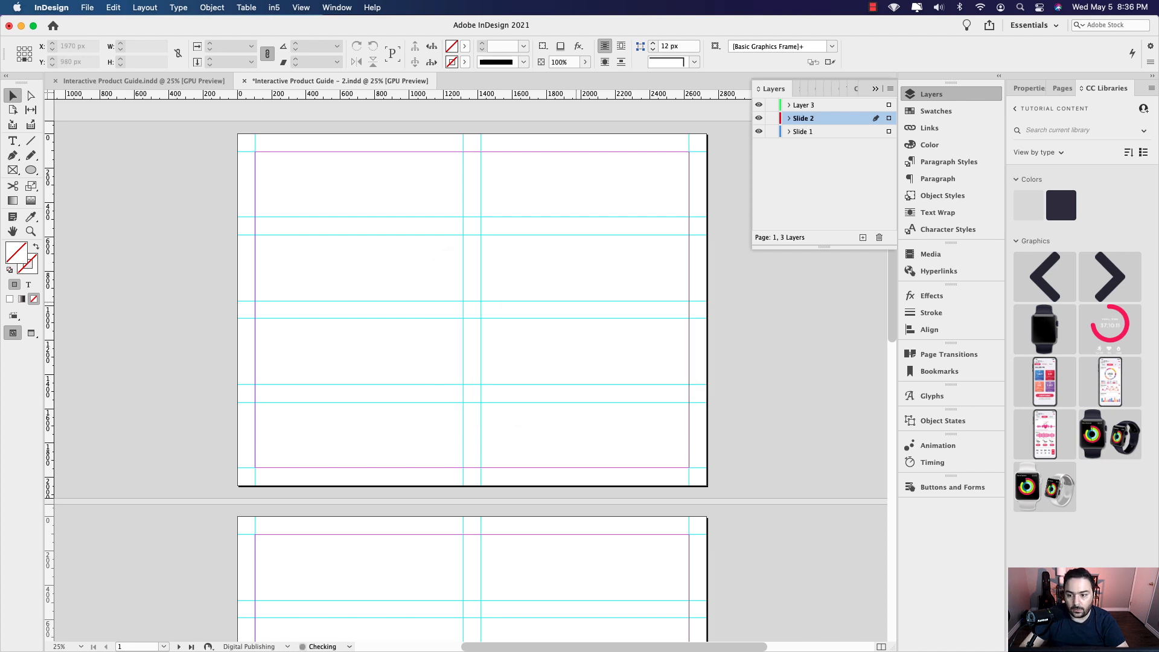
{"action": "left_click", "coordinate": [798, 106]}
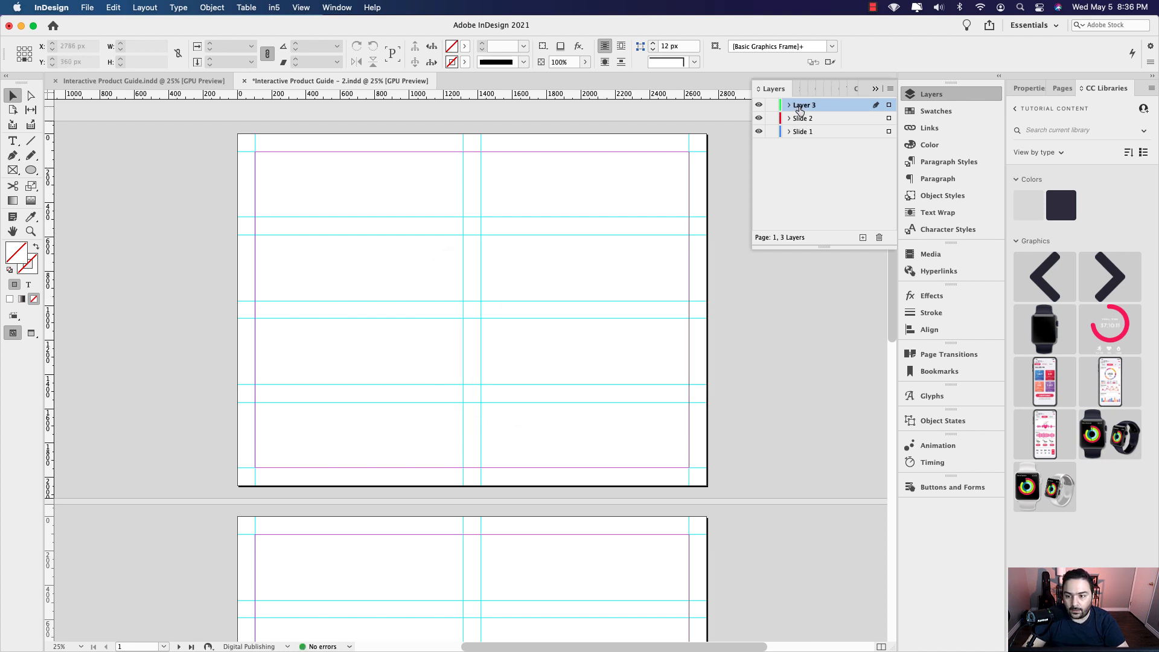
{"action": "left_click", "coordinate": [800, 108]}
{"action": "type", "text": "Slide"}
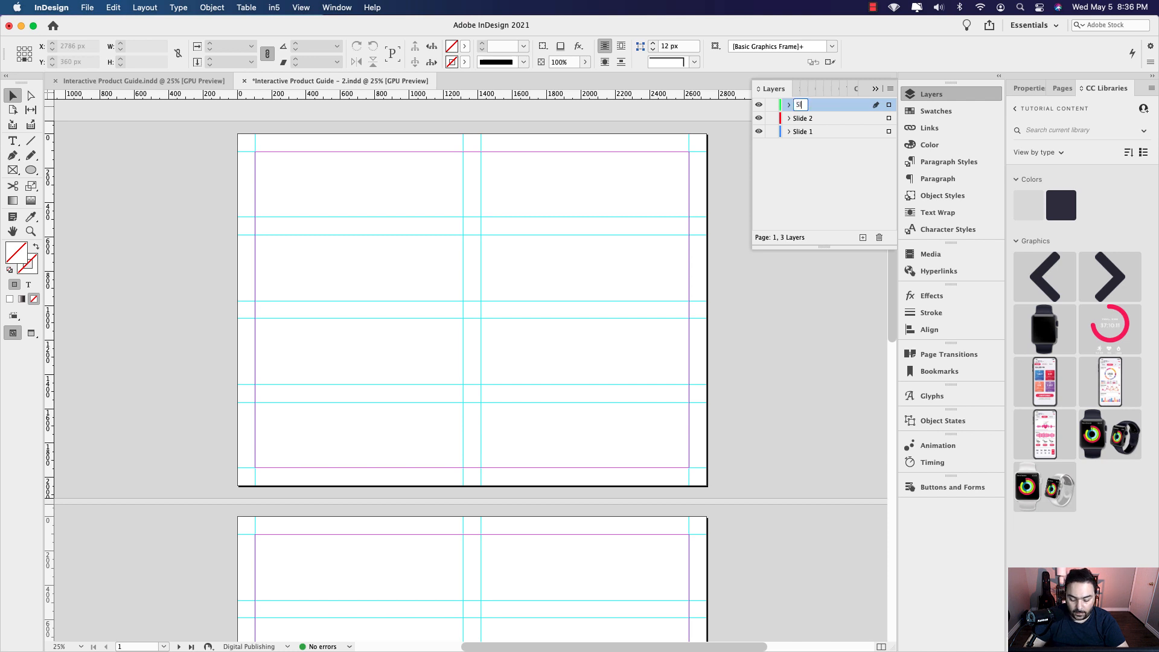
{"action": "key", "text": "Return"}
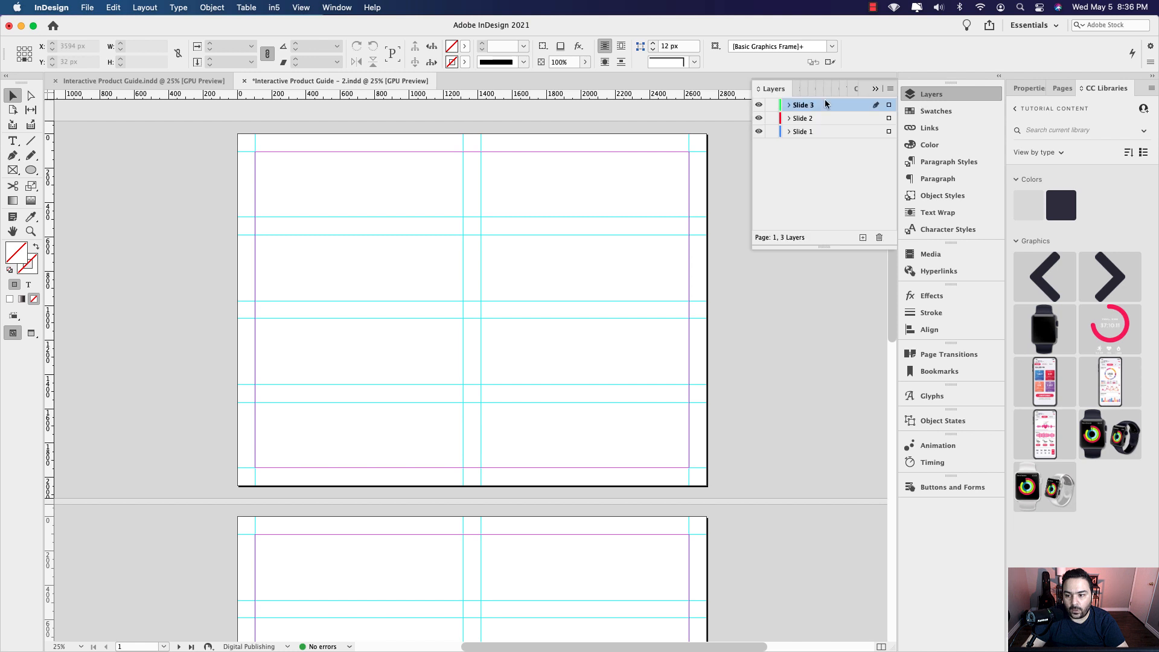
Float the layer list beside page 1, and draw a 2732 × 2048 px rectangle frame covering the page on the Slide 1 layer.
{"action": "left_click_drag", "start_coordinate": [773, 90], "coordinate": [114, 189]}
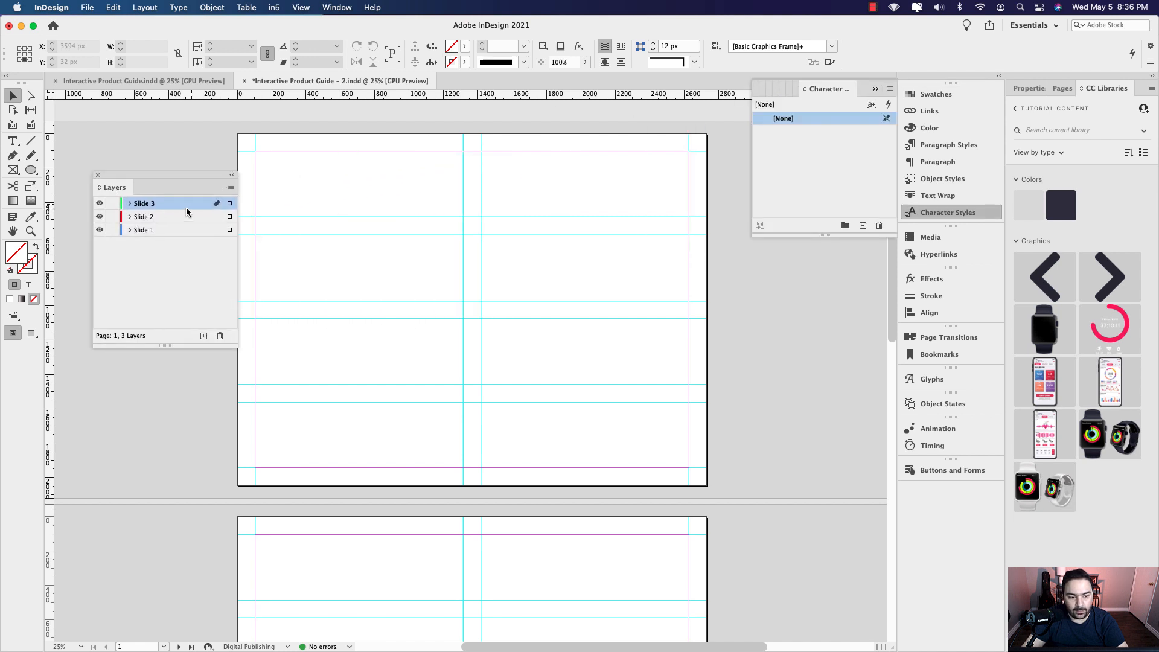
{"action": "left_click_drag", "start_coordinate": [202, 179], "coordinate": [185, 175]}
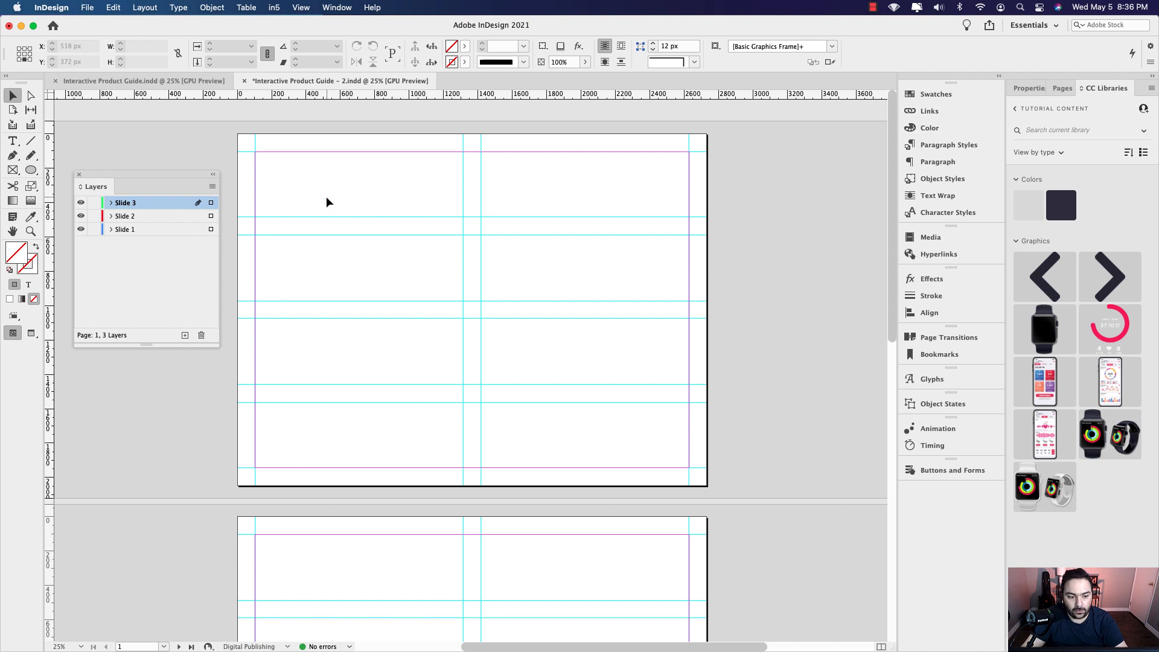
{"action": "left_click", "coordinate": [127, 229]}
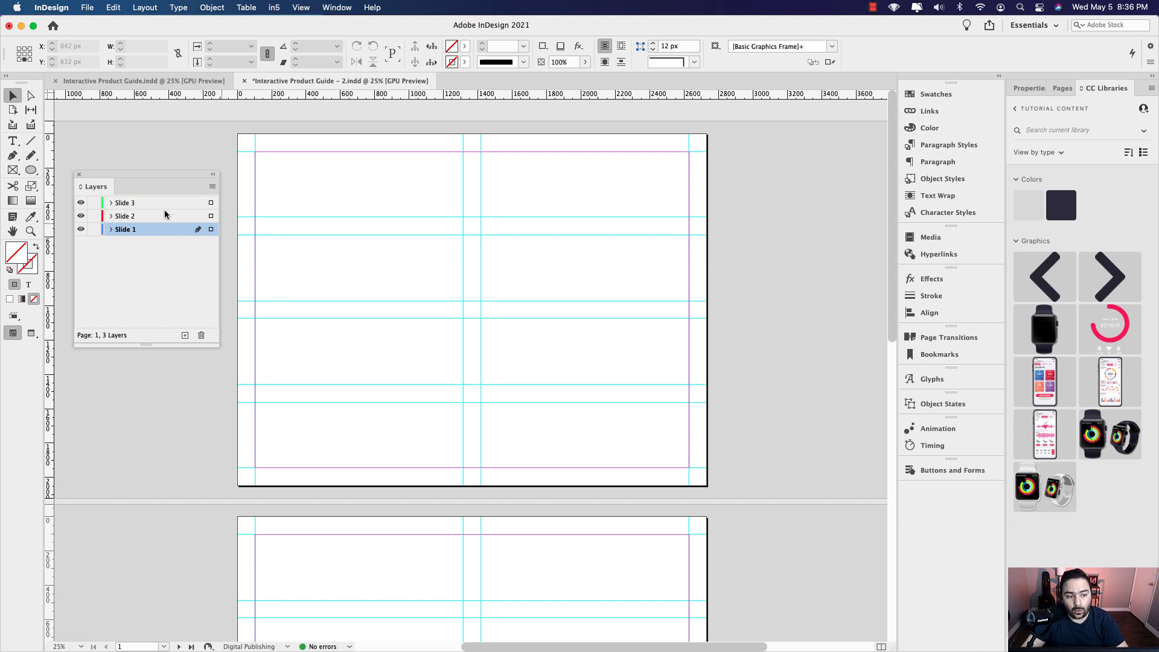
{"action": "left_click", "coordinate": [13, 169]}
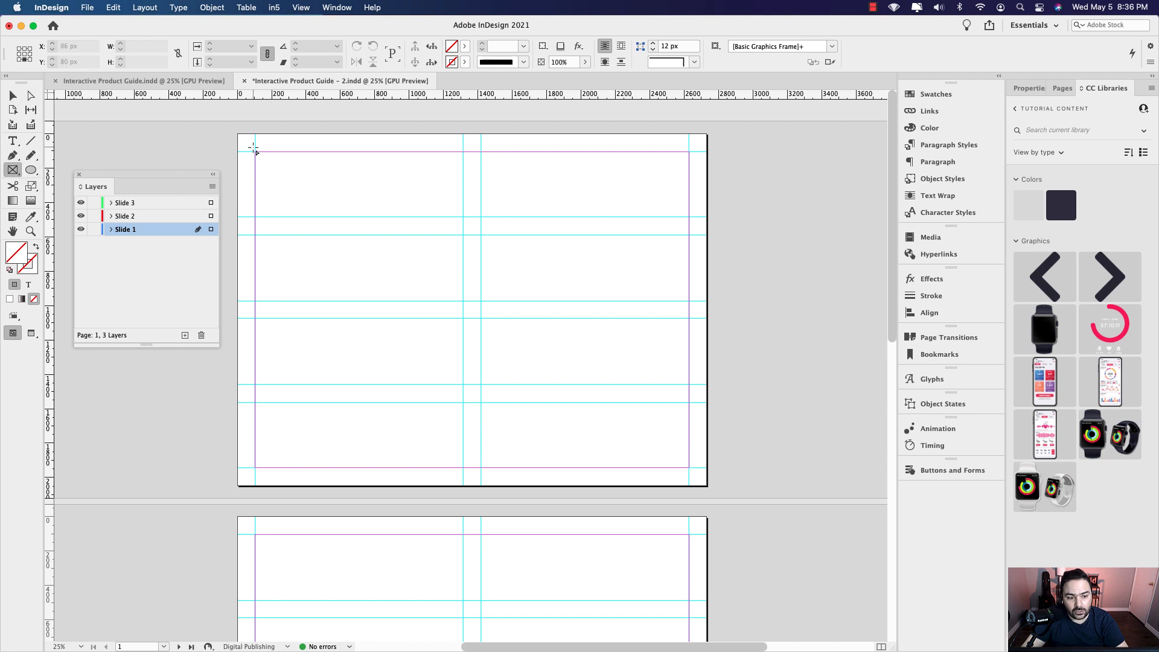
{"action": "left_click_drag", "start_coordinate": [240, 136], "coordinate": [706, 485]}
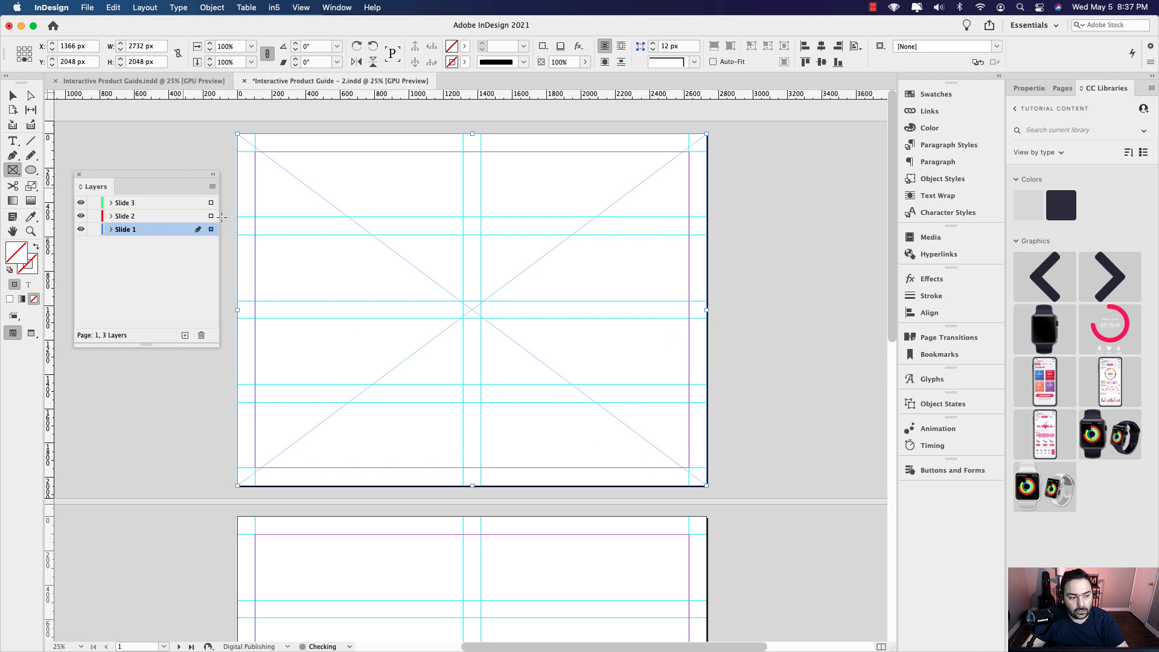
{"action": "left_click", "coordinate": [13, 96]}
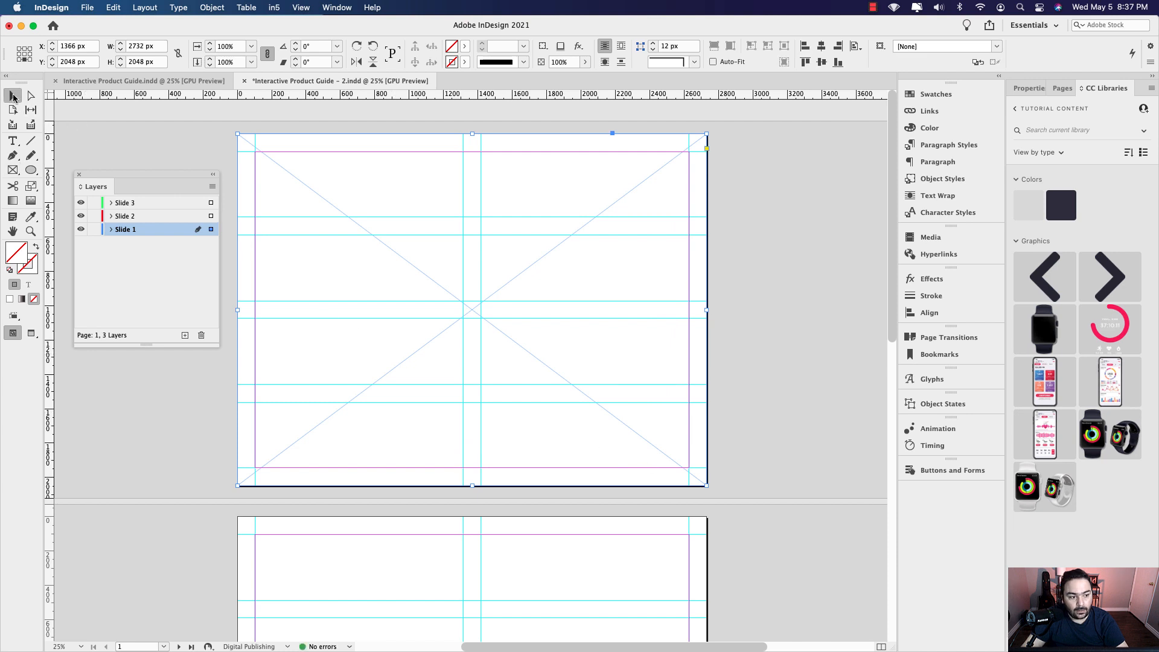
Try the library's light grey fill on the full-page frame, undo it, and fill the frame with the [Paper] swatch instead.
{"action": "left_click", "coordinate": [1027, 208]}
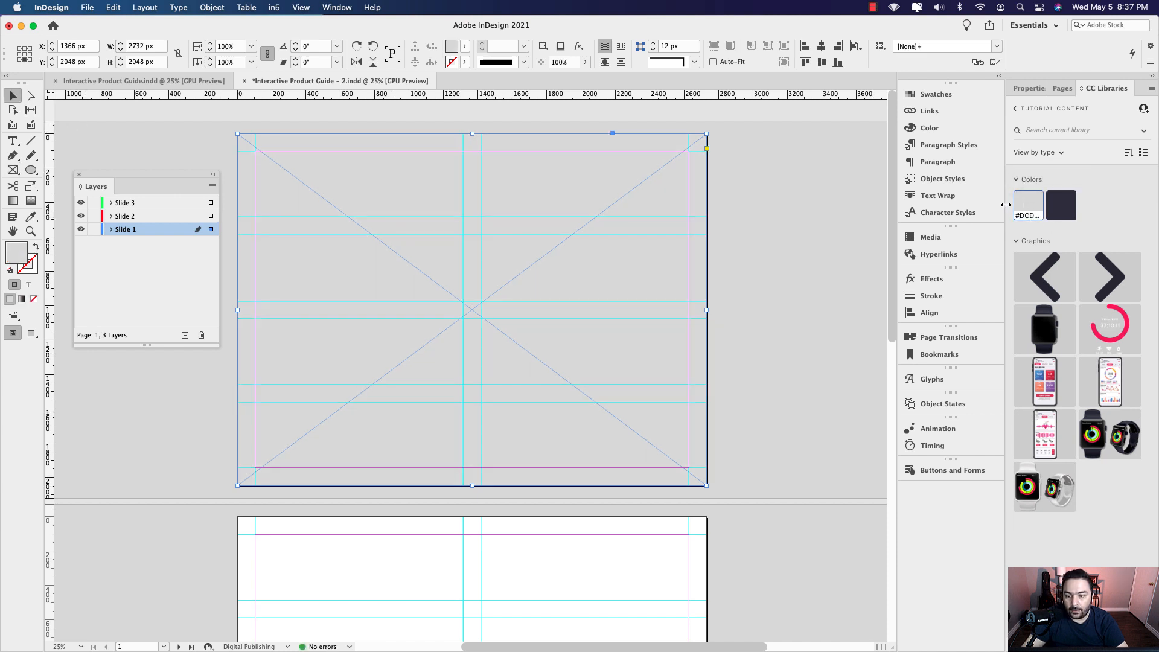
{"action": "key", "text": "super+z"}
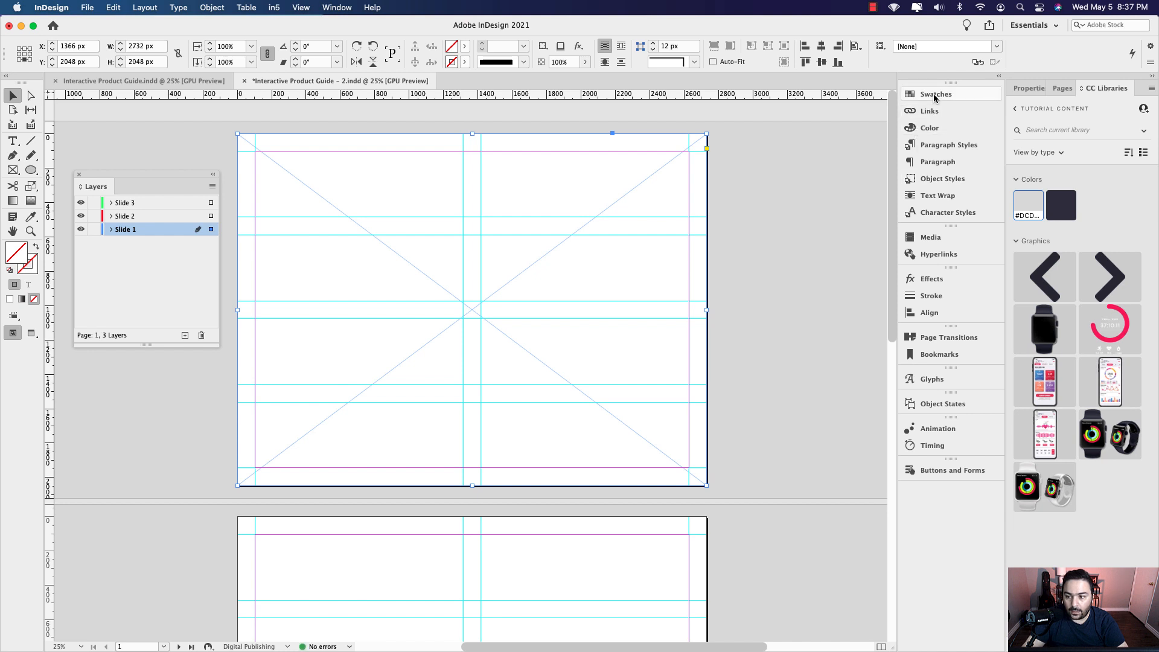
{"action": "left_click", "coordinate": [935, 94]}
{"action": "left_click", "coordinate": [791, 152]}
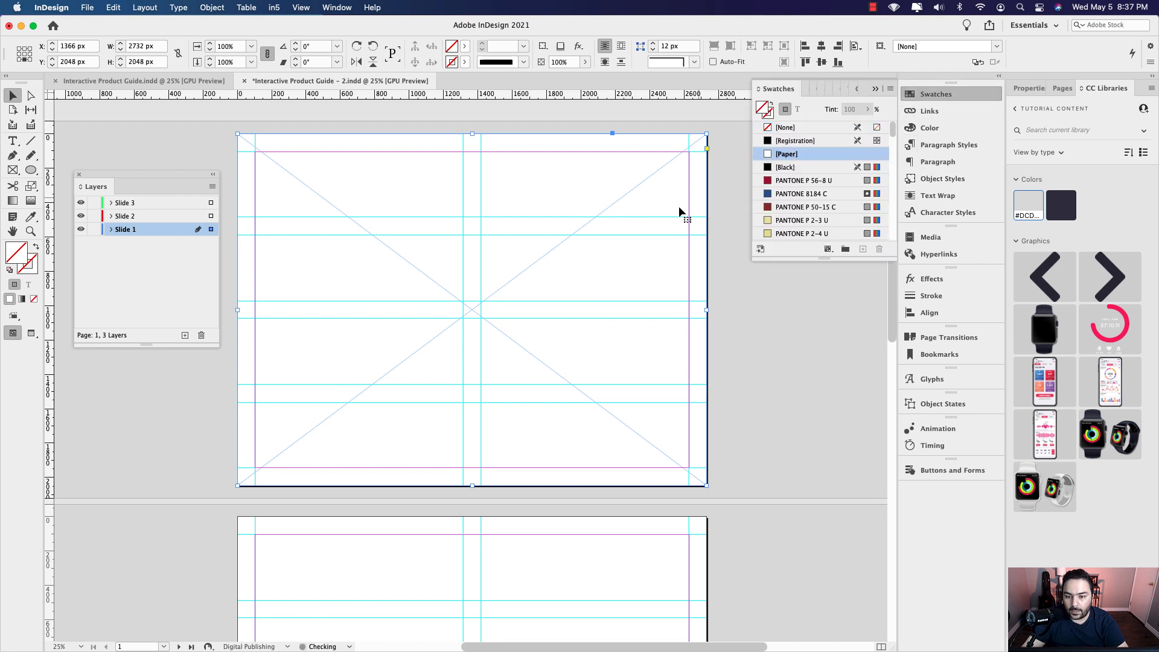
{"action": "left_click", "coordinate": [721, 176]}
{"action": "key", "text": "w"}
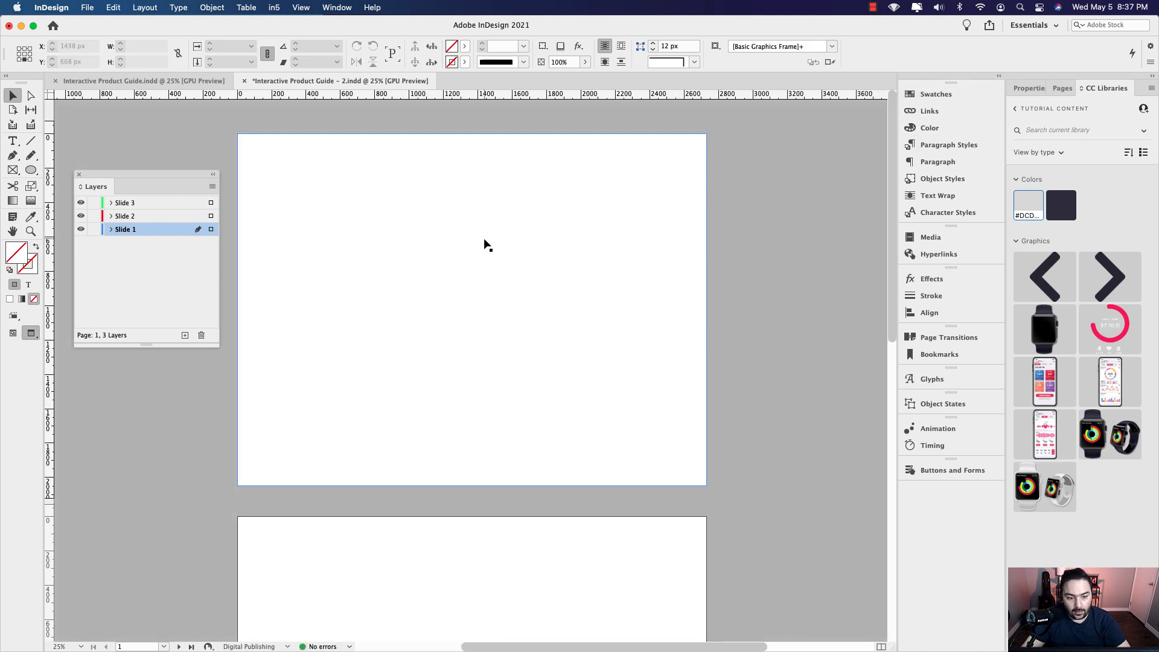
Lock the full-page background rectangle within the Slide 1 layer, and return to the normal view with guides.
{"action": "left_click", "coordinate": [484, 246]}
{"action": "left_click", "coordinate": [110, 229]}
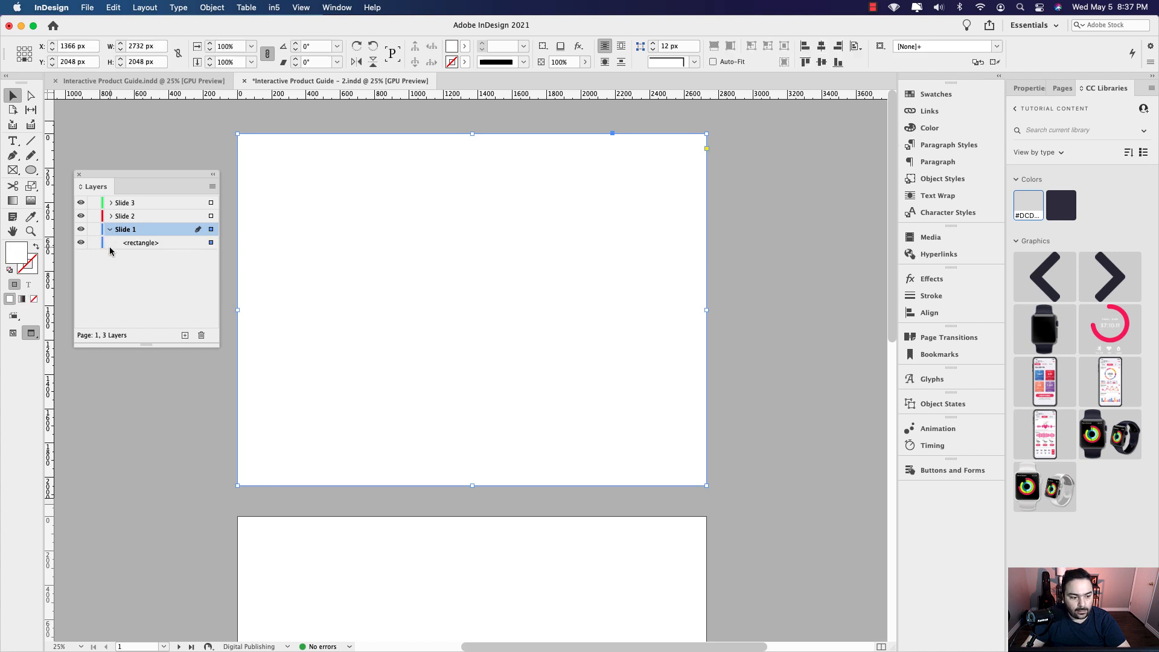
{"action": "left_click", "coordinate": [94, 242]}
{"action": "key", "text": "w"}
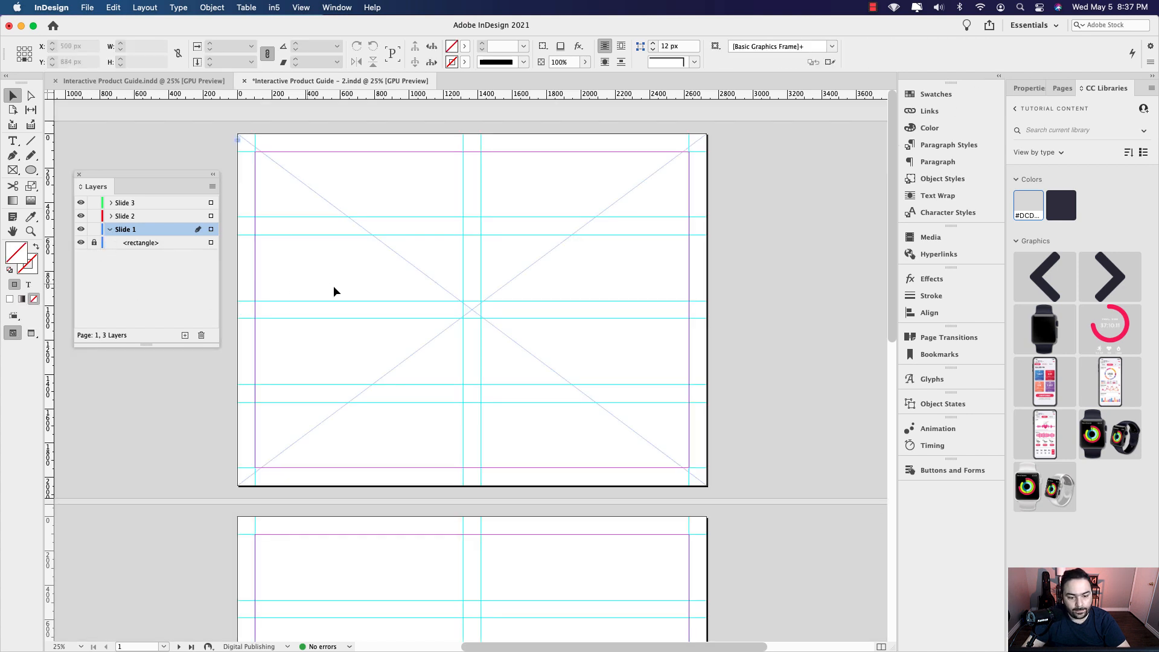
Place the White Smartwatch library graphic in the middle of page 1 at about 993 × 809 px.
{"action": "left_click_drag", "start_coordinate": [457, 254], "coordinate": [490, 255]}
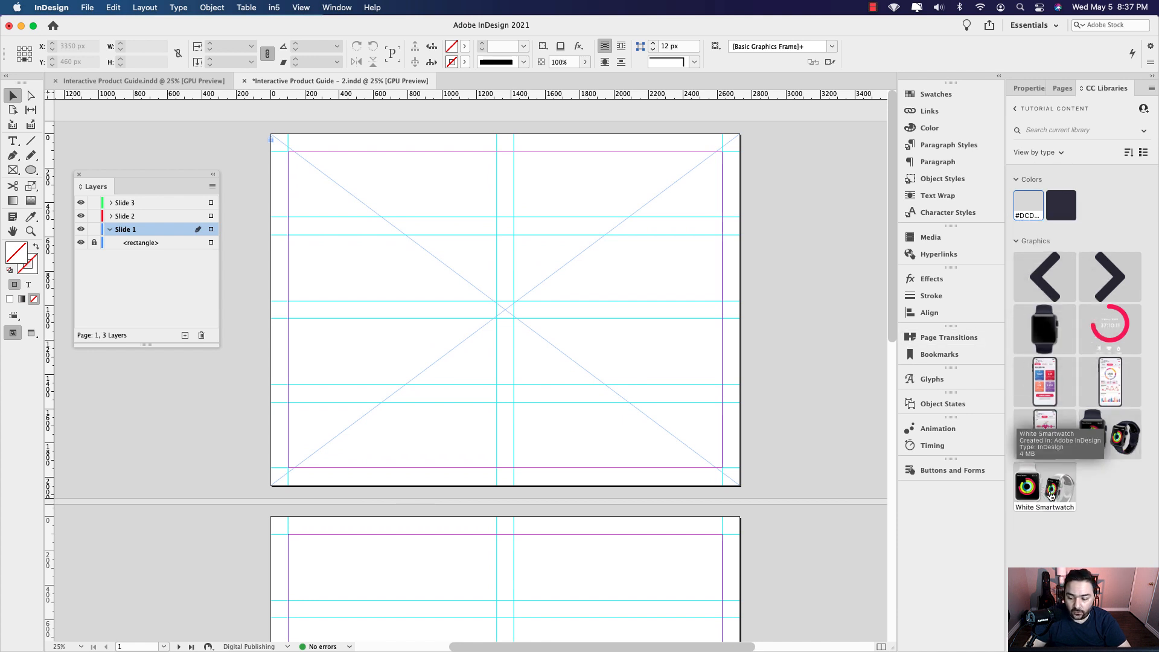
{"action": "left_click_drag", "start_coordinate": [1043, 495], "coordinate": [437, 259]}
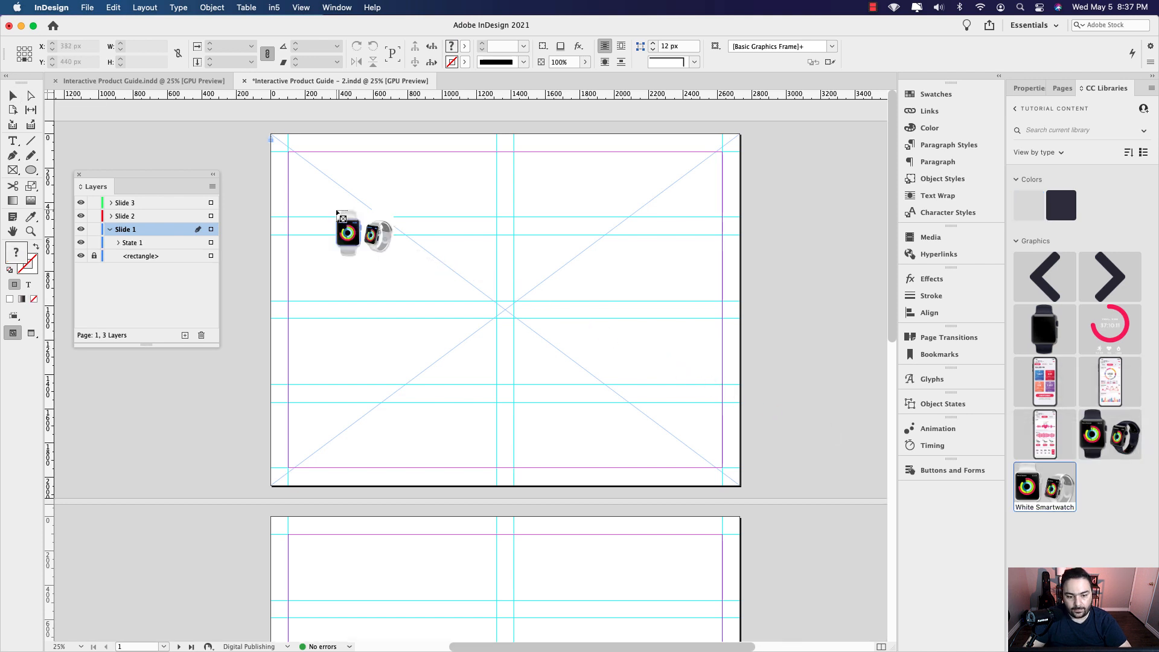
{"action": "left_click", "coordinate": [352, 209]}
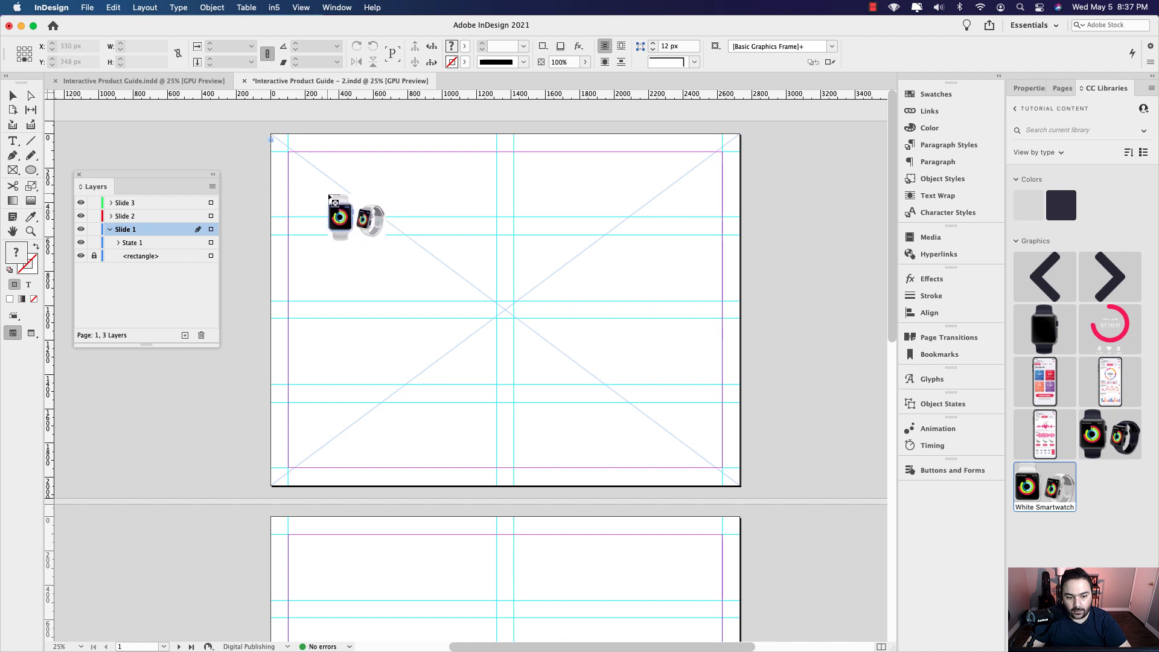
{"action": "left_click_drag", "start_coordinate": [361, 238], "coordinate": [531, 379]}
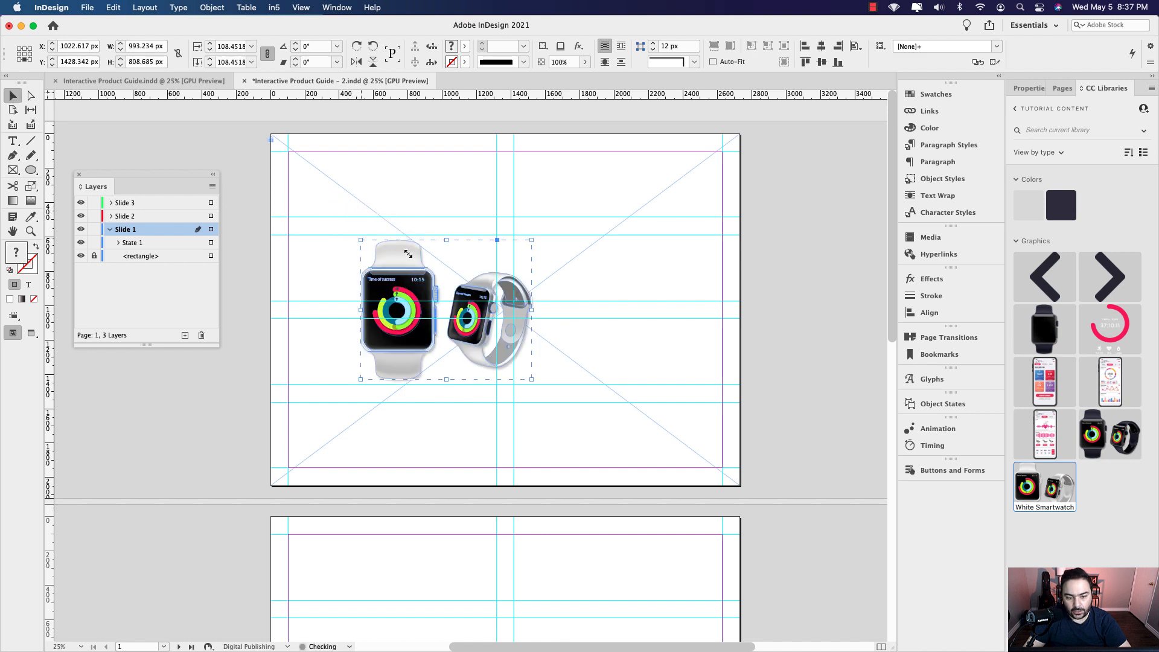
{"action": "left_click", "coordinate": [605, 281]}
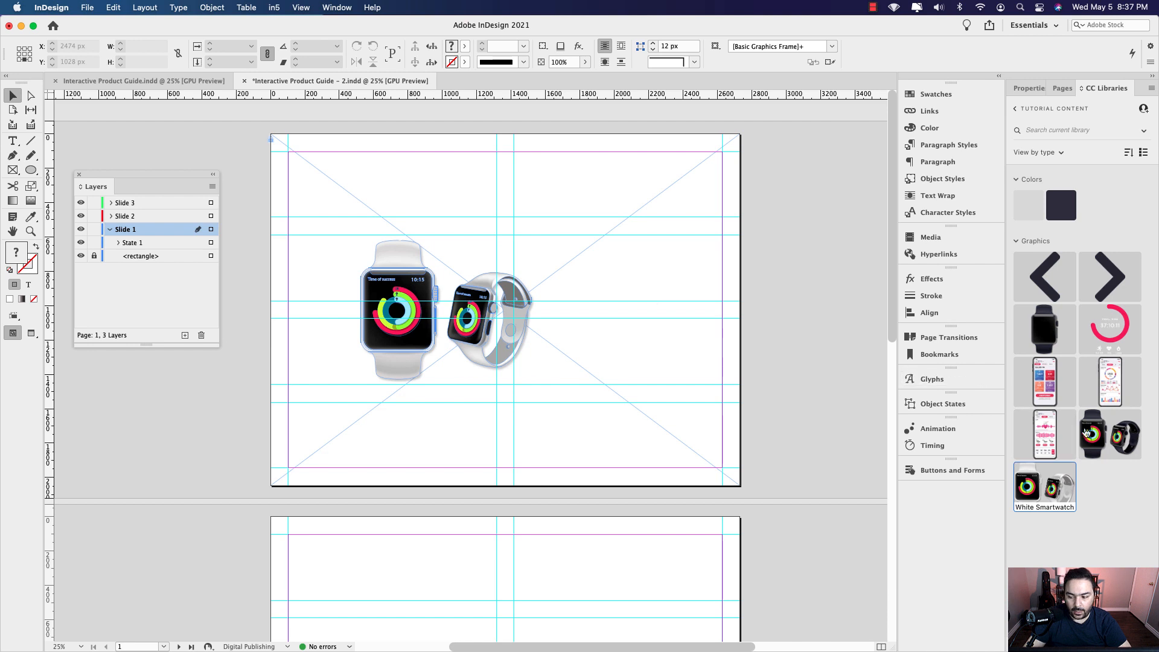
Place the Blue Smartwatch library graphic at about 993 × 809 px and move it to the left margin, with the white smartwatch graphic beside it.
{"action": "left_click_drag", "start_coordinate": [1110, 433], "coordinate": [604, 247]}
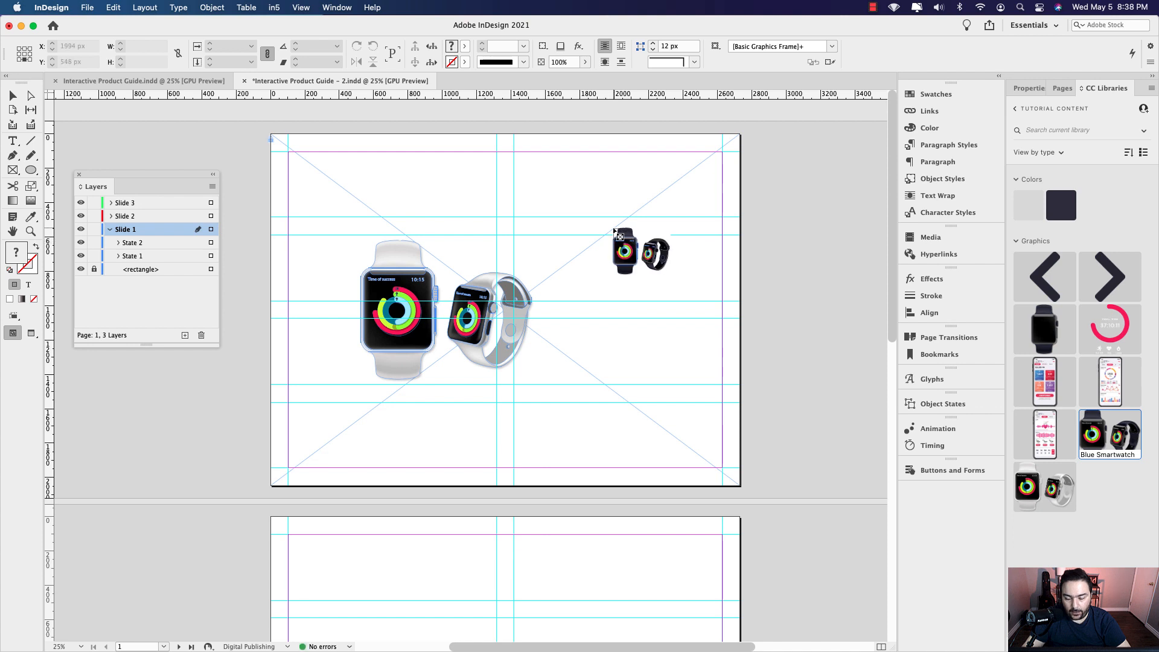
{"action": "left_click", "coordinate": [569, 197]}
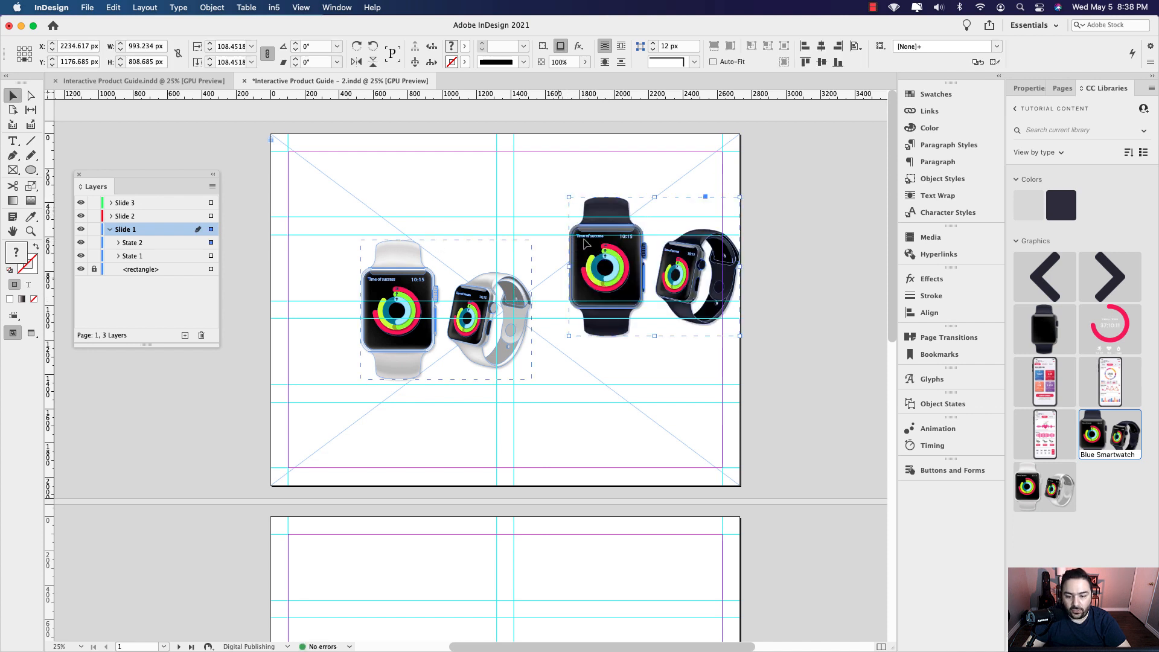
{"action": "left_click_drag", "start_coordinate": [608, 210], "coordinate": [477, 206]}
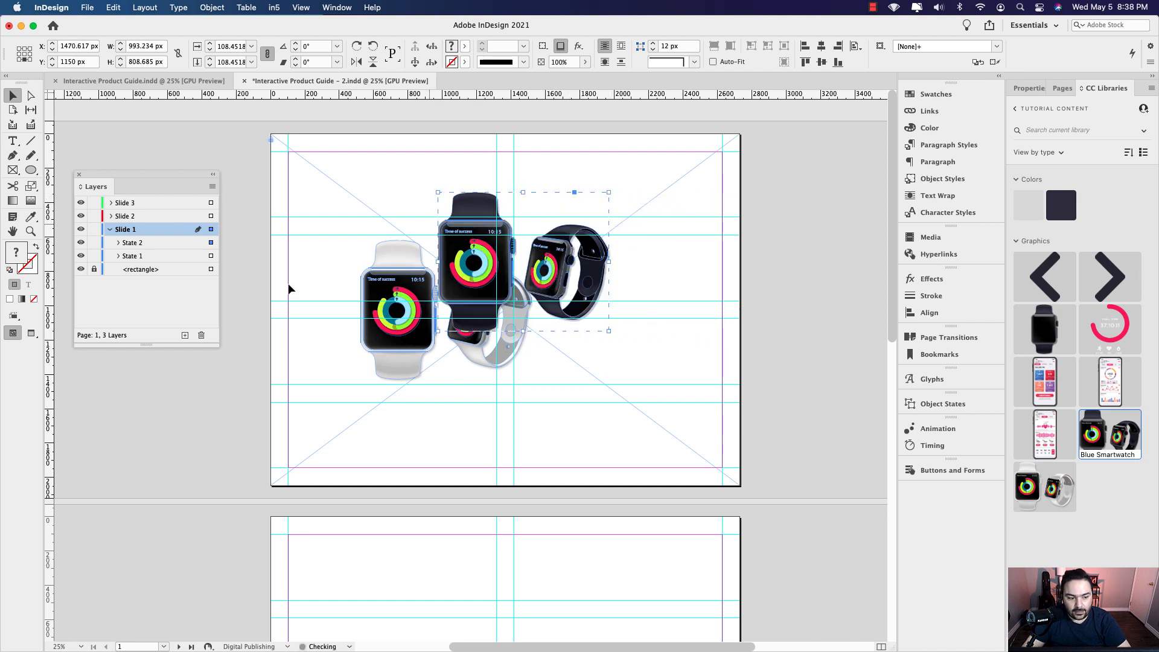
{"action": "left_click", "coordinate": [413, 298]}
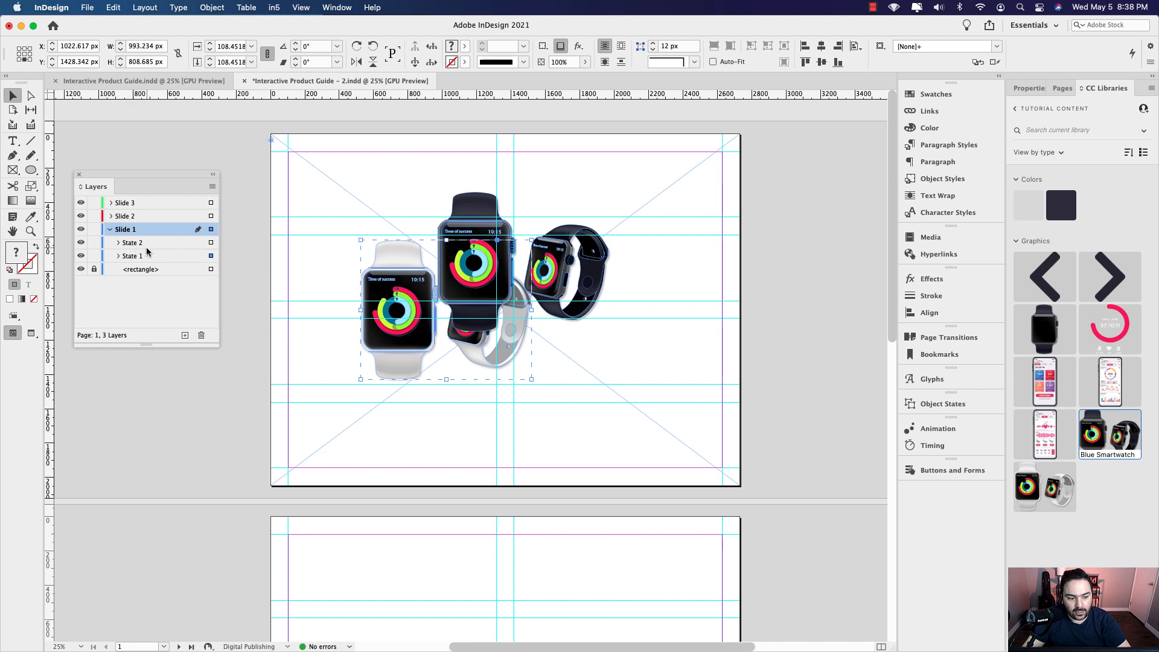
{"action": "left_click_drag", "start_coordinate": [385, 287], "coordinate": [324, 291]}
{"action": "left_click", "coordinate": [486, 283]}
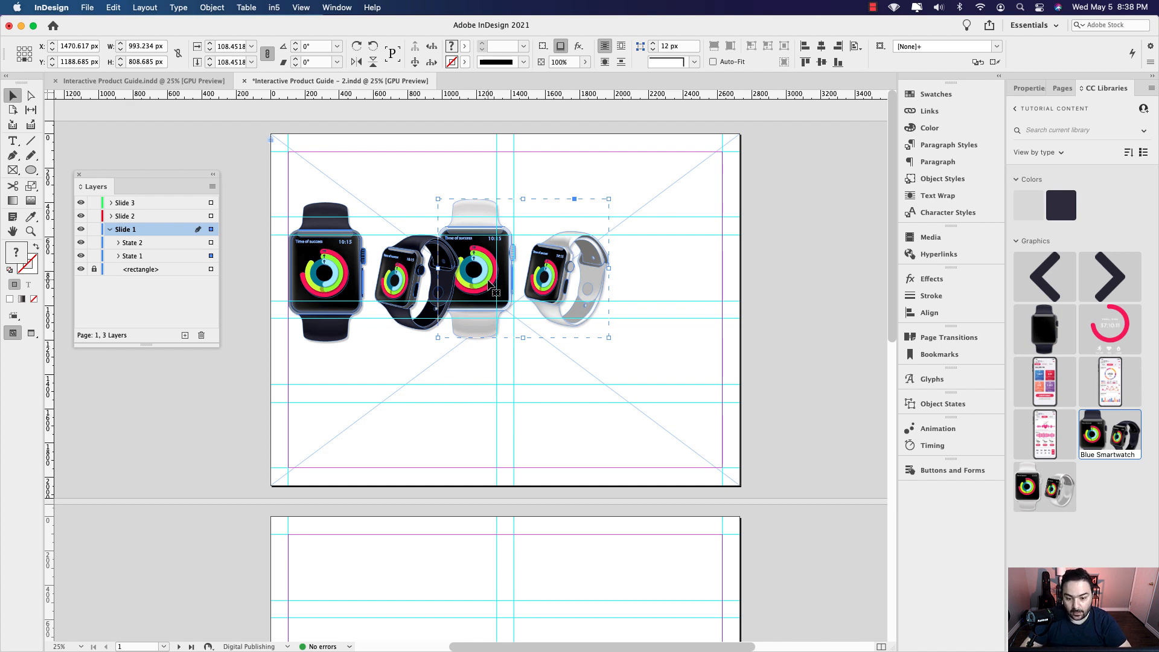
Bring the white smartwatch graphic to the front, move it over the blue one and align both graphics by their horizontal centres.
{"action": "key", "text": "super+shift+bracketright"}
{"action": "left_click_drag", "start_coordinate": [507, 280], "coordinate": [361, 290]}
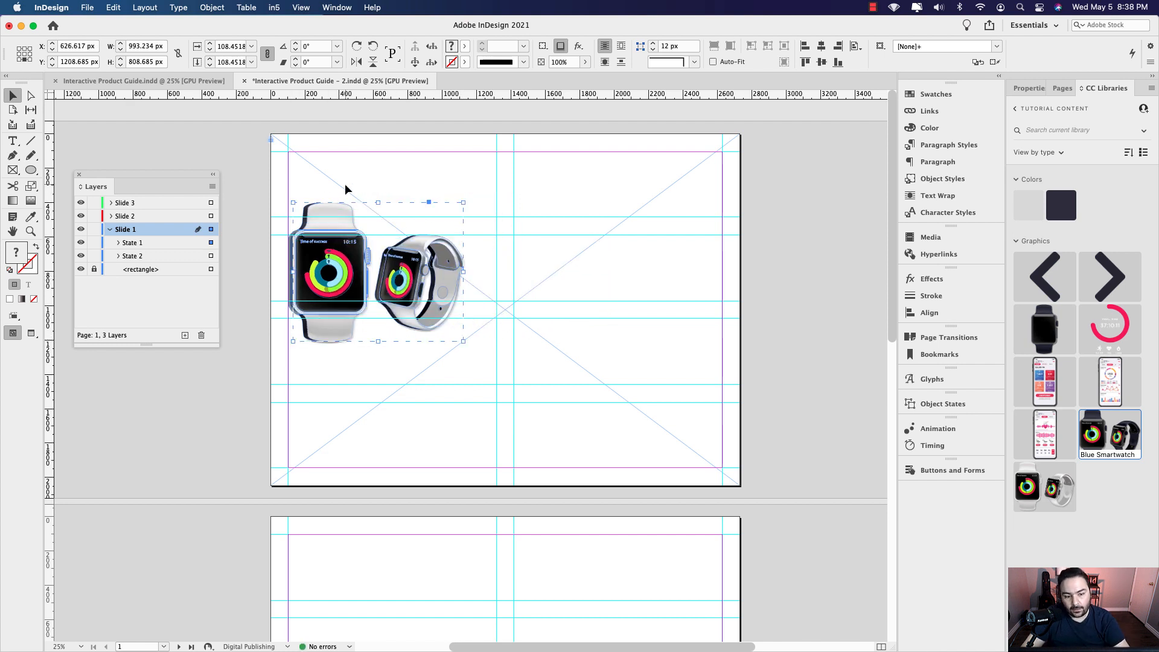
{"action": "left_click", "coordinate": [386, 292]}
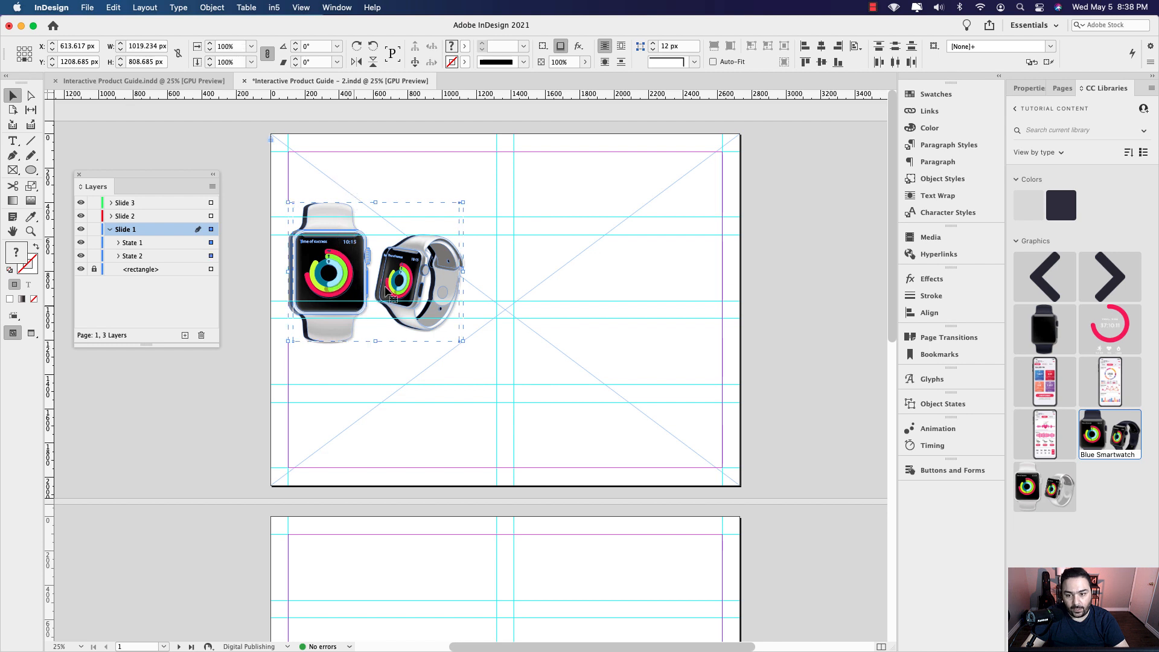
{"action": "left_click", "coordinate": [821, 48]}
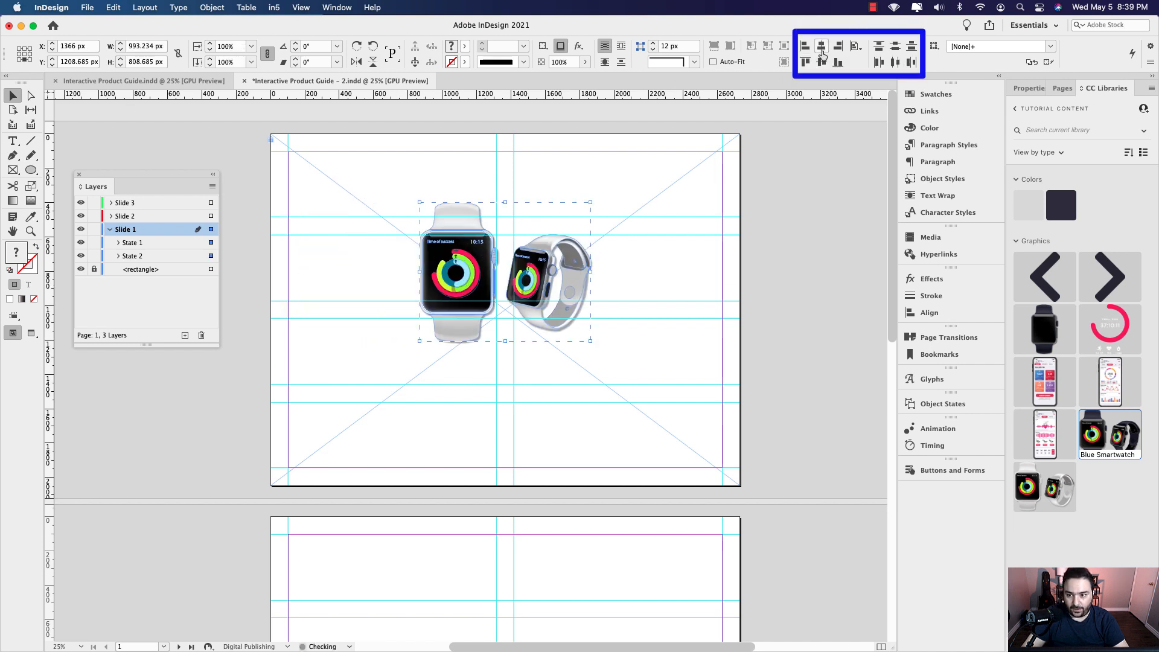
{"action": "left_click", "coordinate": [857, 48]}
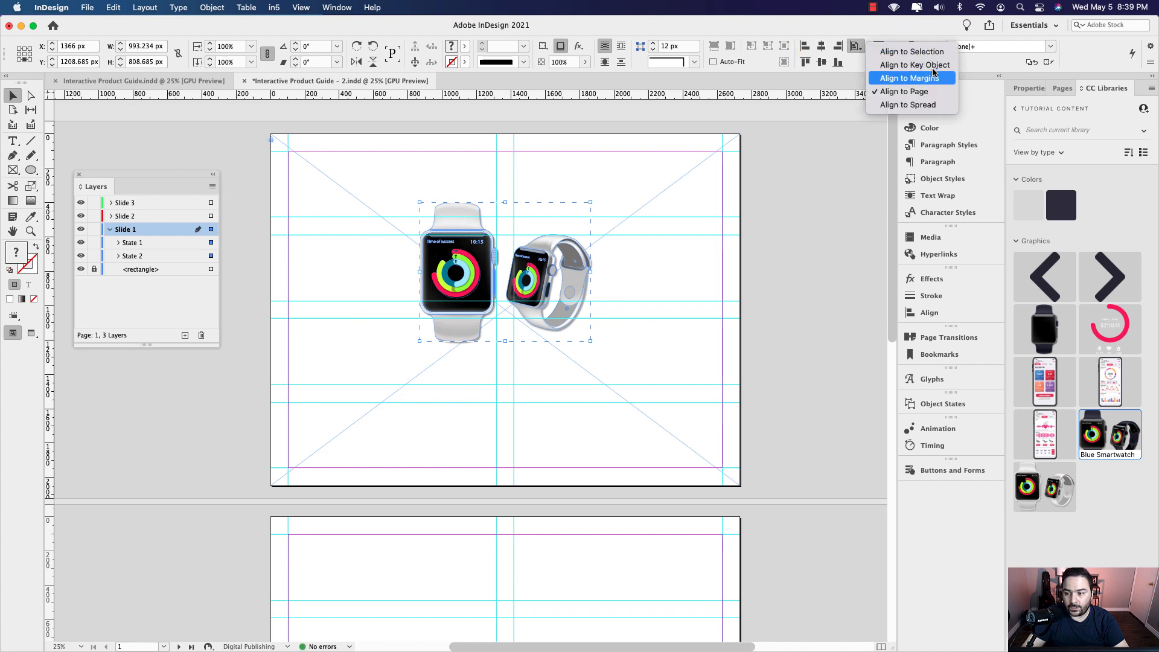
{"action": "left_click", "coordinate": [910, 53]}
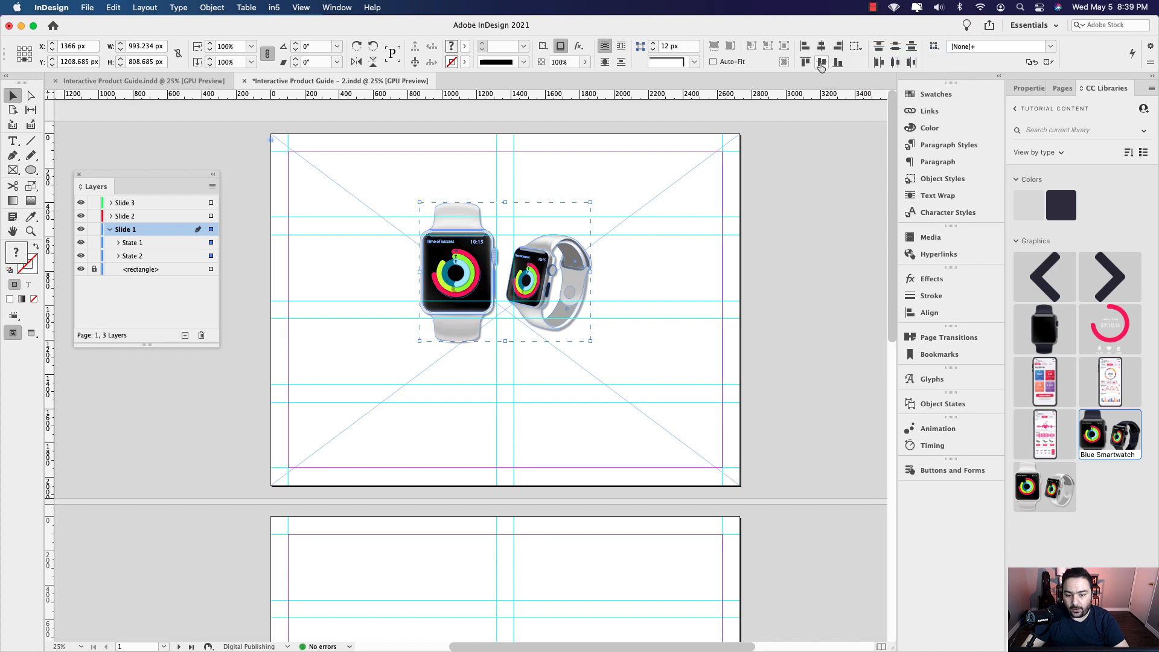
Move both stacked smartwatch graphics together into the left half of page 1, centred at about X 817, Y 1428 px.
{"action": "left_click", "coordinate": [632, 237]}
{"action": "left_click_drag", "start_coordinate": [388, 173], "coordinate": [556, 332]}
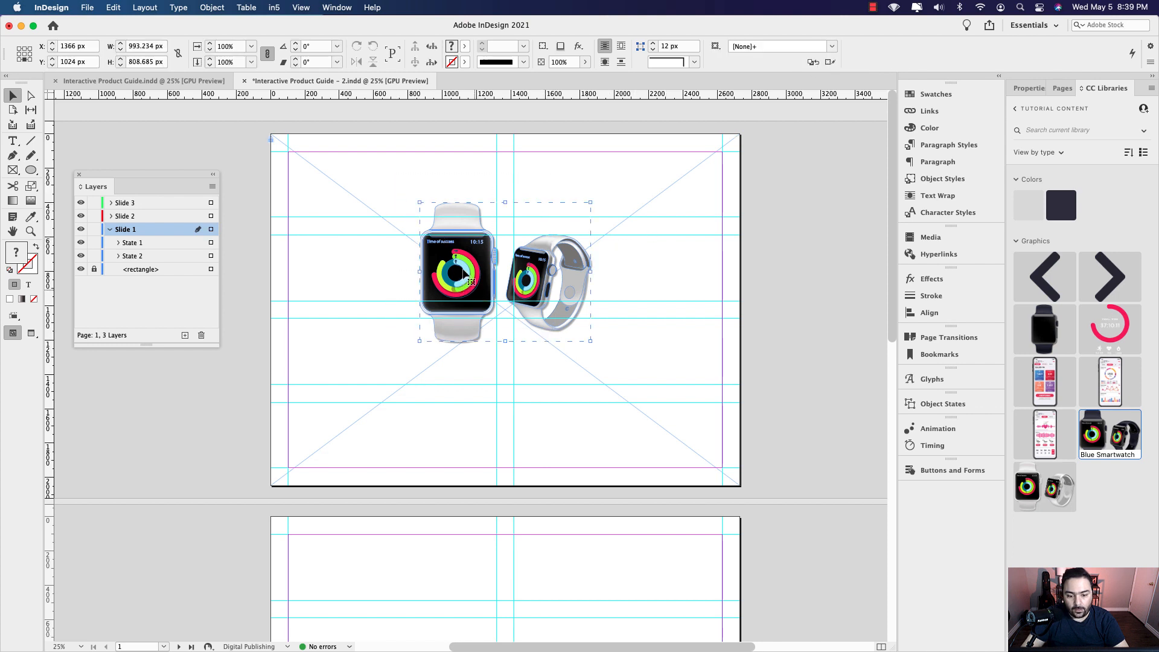
{"action": "left_click_drag", "start_coordinate": [472, 272], "coordinate": [369, 313]}
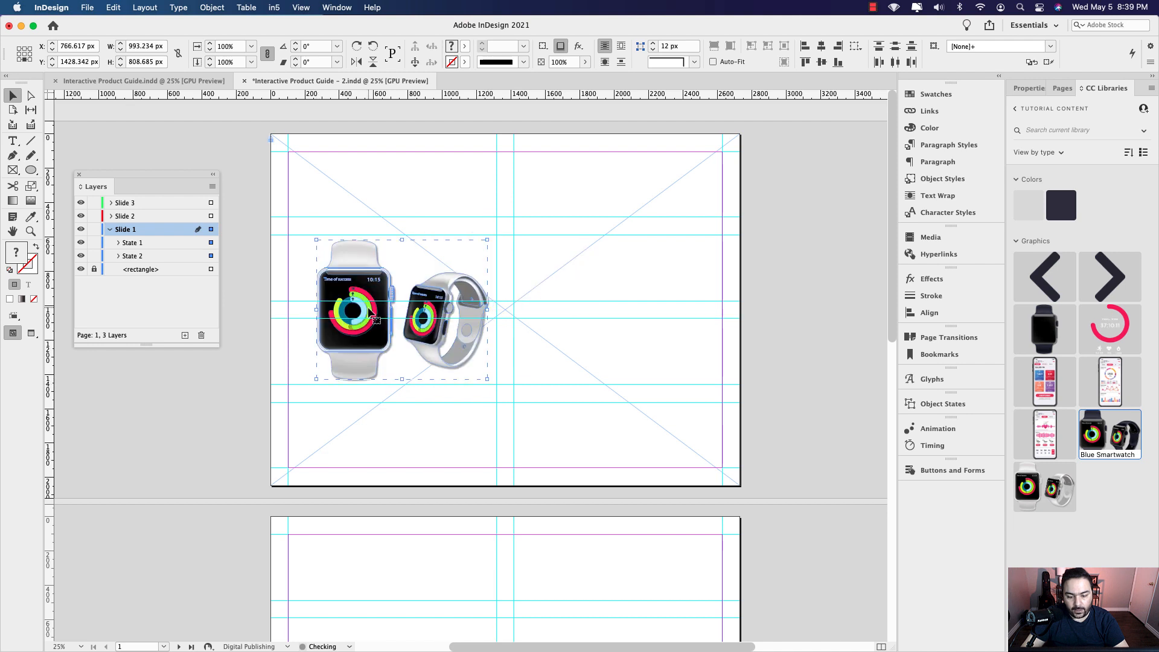
{"action": "left_click_drag", "start_coordinate": [447, 292], "coordinate": [452, 290]}
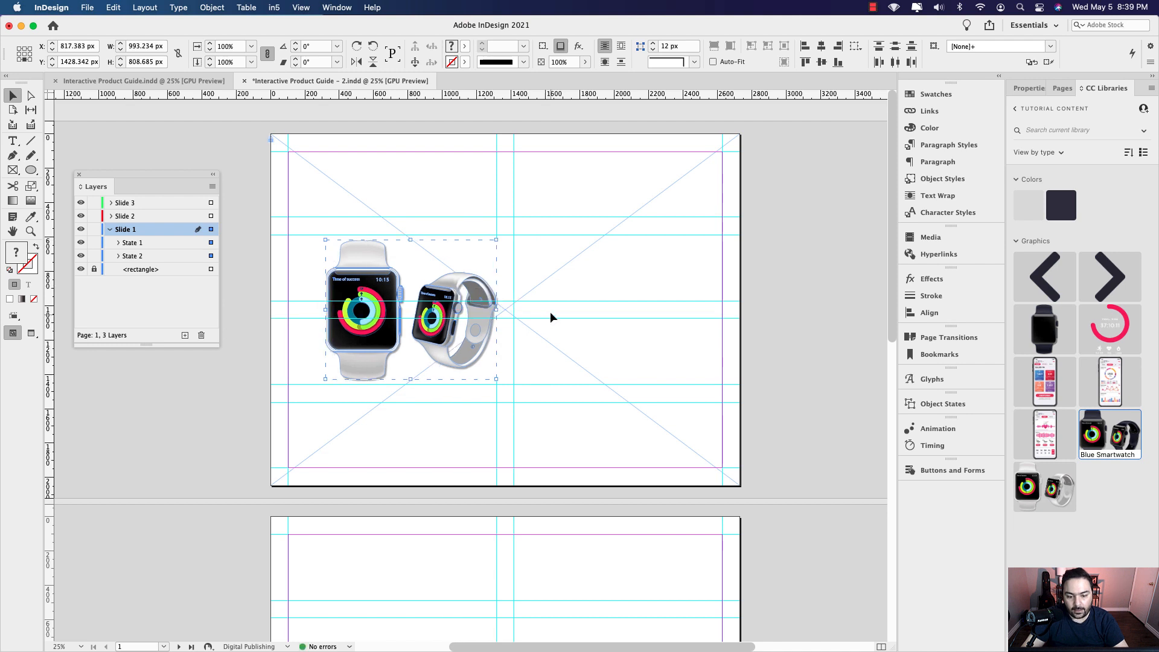
Toggle the visibility of State 1 to compare the white and blue smartwatches, leaving State 1 shown.
{"action": "left_click", "coordinate": [82, 244]}
{"action": "left_click", "coordinate": [82, 243]}
{"action": "left_click", "coordinate": [83, 243]}
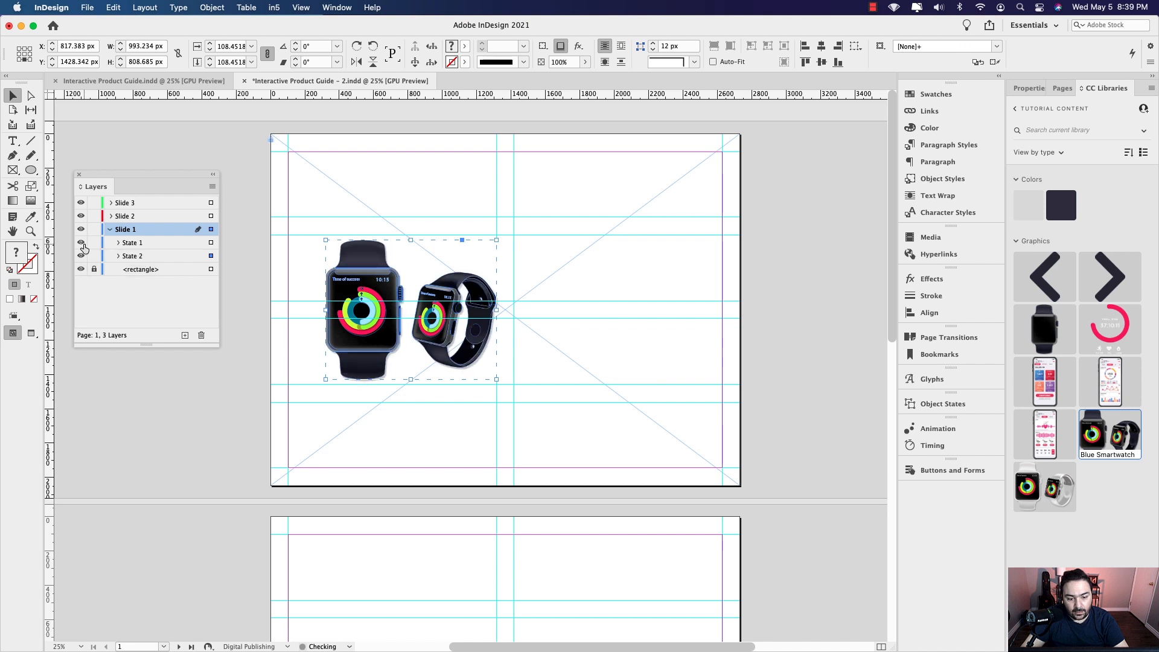
{"action": "left_click", "coordinate": [83, 244]}
{"action": "left_click", "coordinate": [83, 244]}
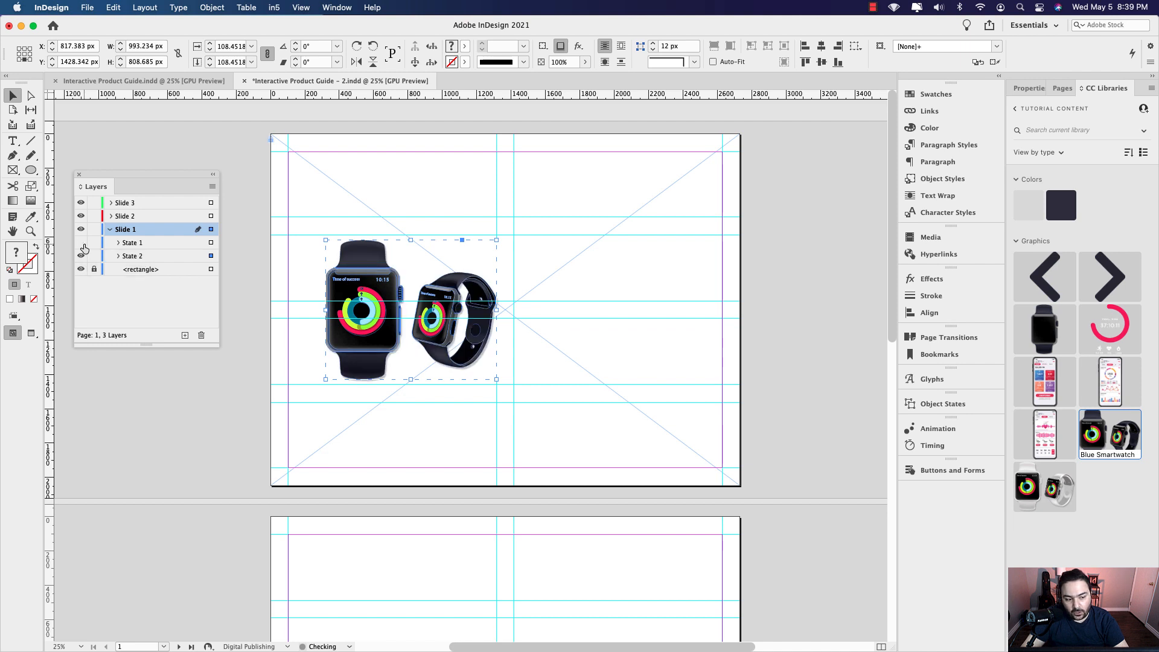
{"action": "left_click", "coordinate": [82, 244]}
{"action": "left_click", "coordinate": [83, 244]}
{"action": "left_click", "coordinate": [83, 244]}
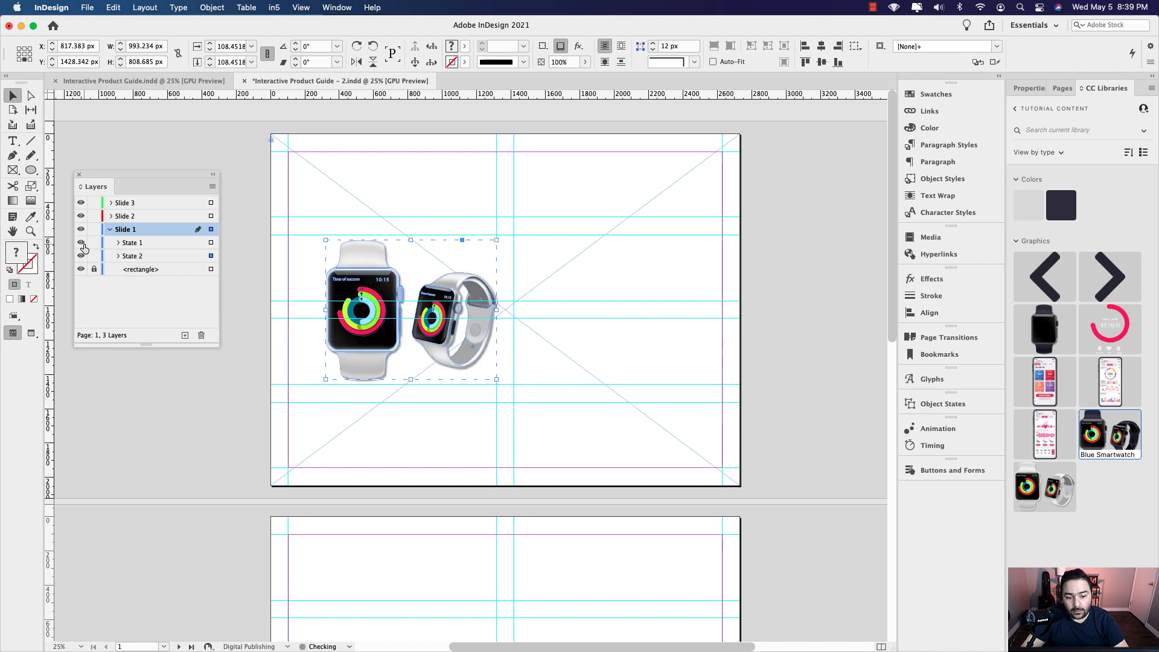
{"action": "left_click", "coordinate": [83, 244]}
{"action": "left_click", "coordinate": [82, 244]}
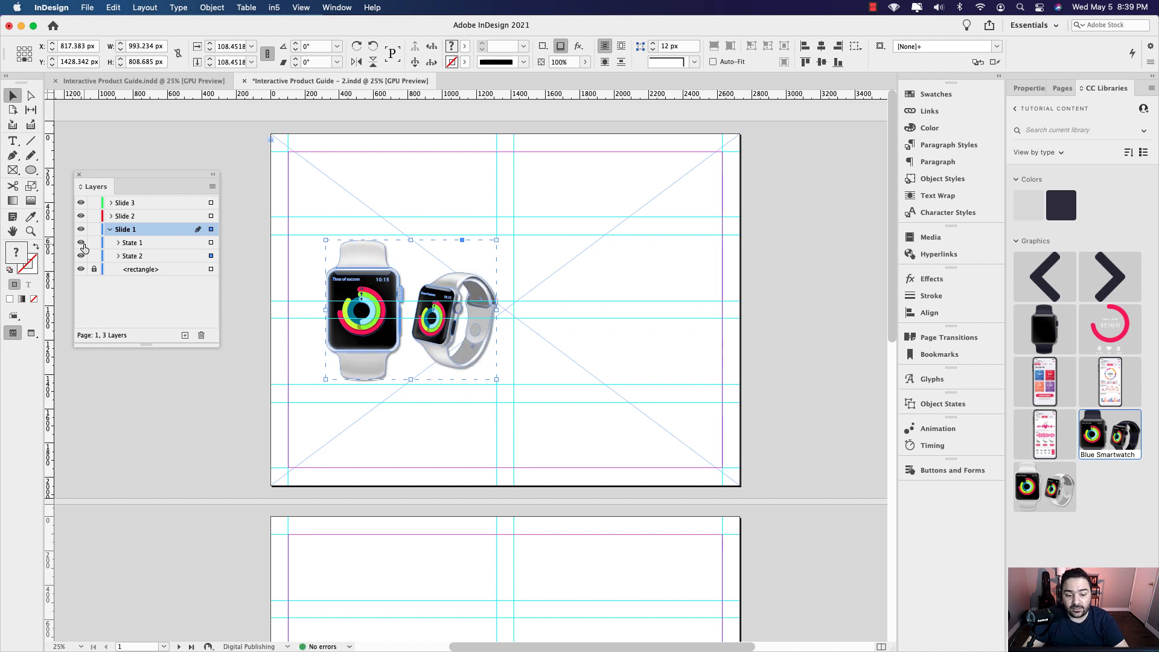
{"action": "left_click", "coordinate": [460, 417]}
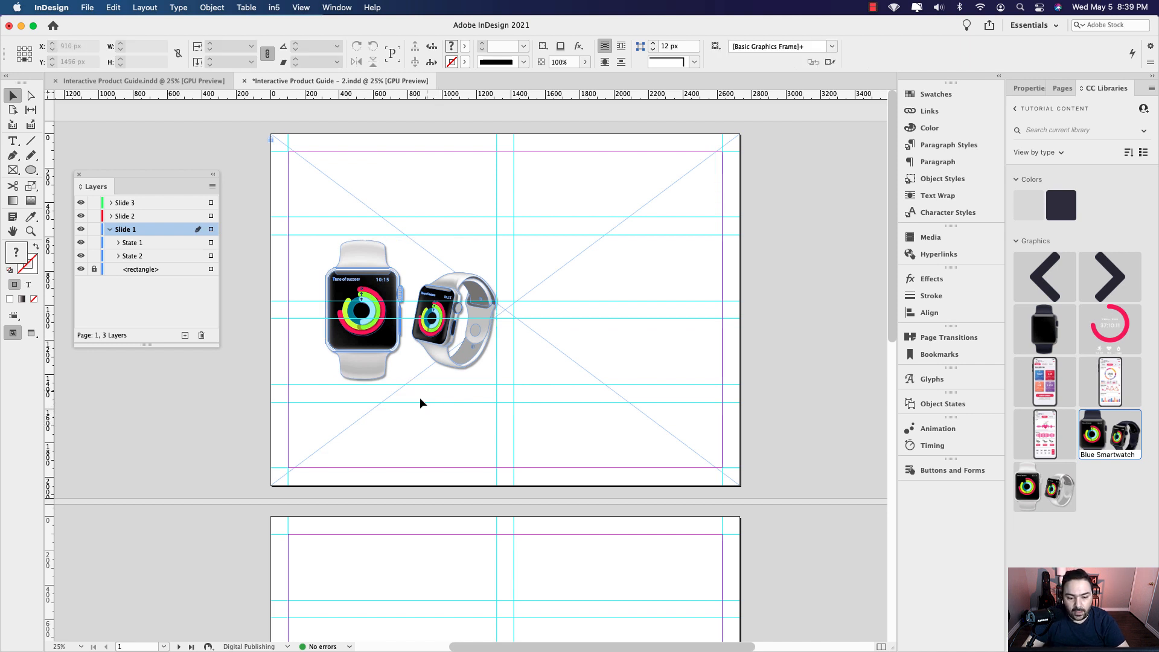
Draw a 136 × 136 px circular frame below the smartwatches, fill it with the library's light grey, and duplicate it beside the original.
{"action": "left_click", "coordinate": [13, 170]}
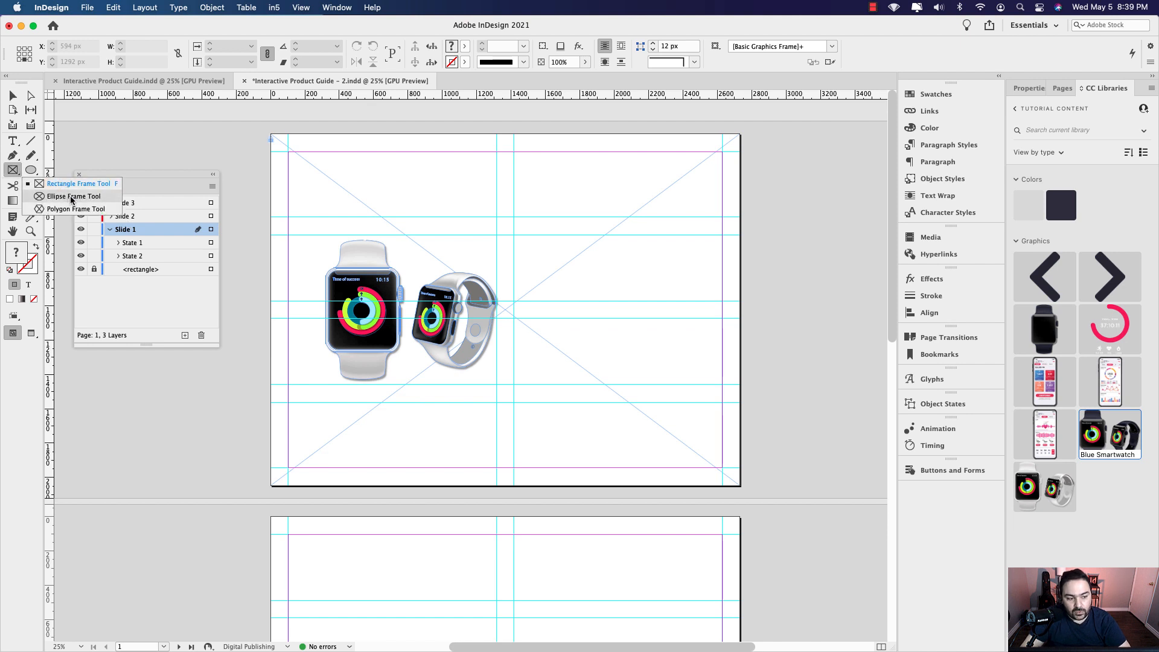
{"action": "left_click", "coordinate": [72, 197]}
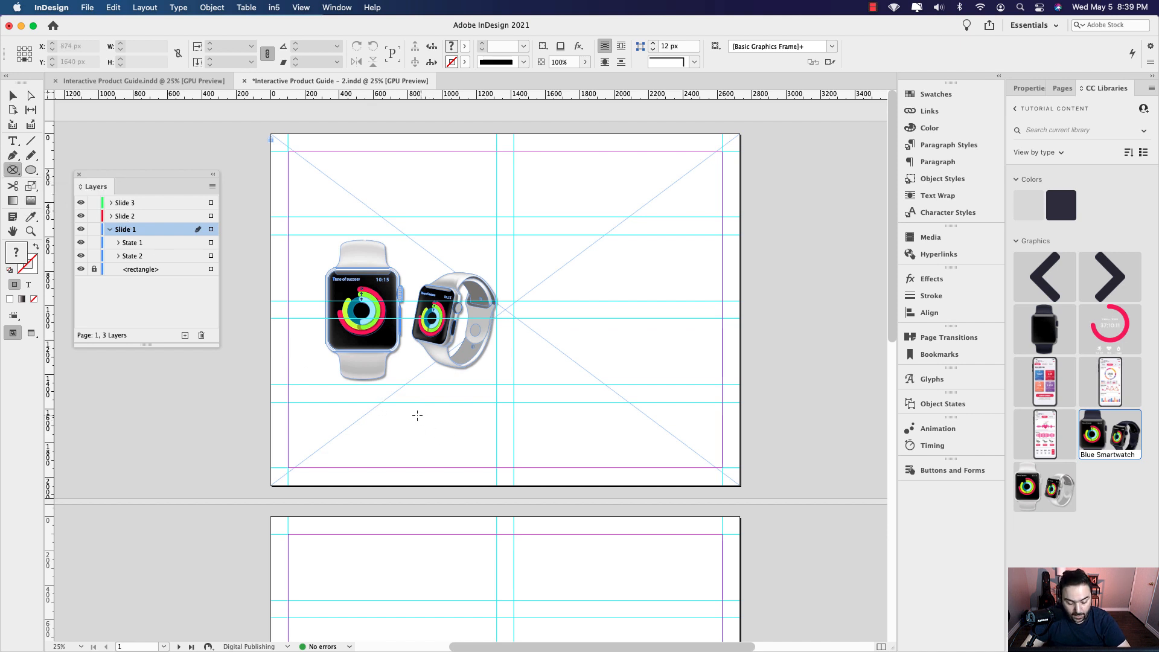
{"action": "left_click_drag", "start_coordinate": [368, 399], "coordinate": [392, 421]}
{"action": "left_click", "coordinate": [13, 98]}
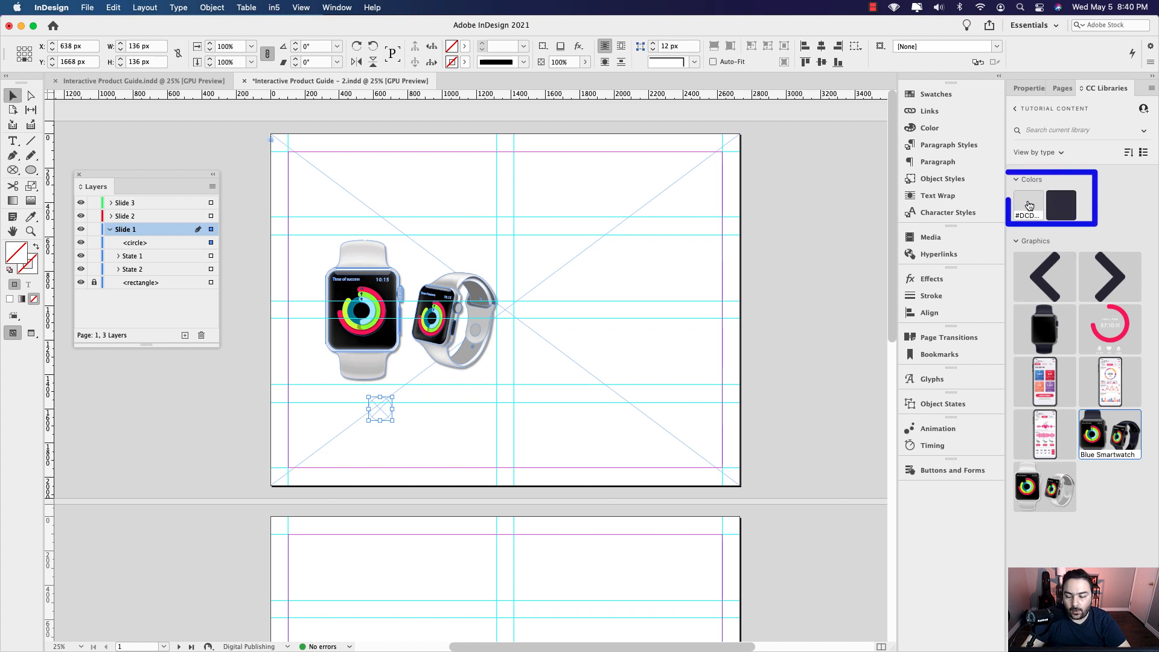
{"action": "mouse_move", "coordinate": [1029, 206]}
{"action": "left_click_drag", "start_coordinate": [1029, 206], "coordinate": [411, 415]}
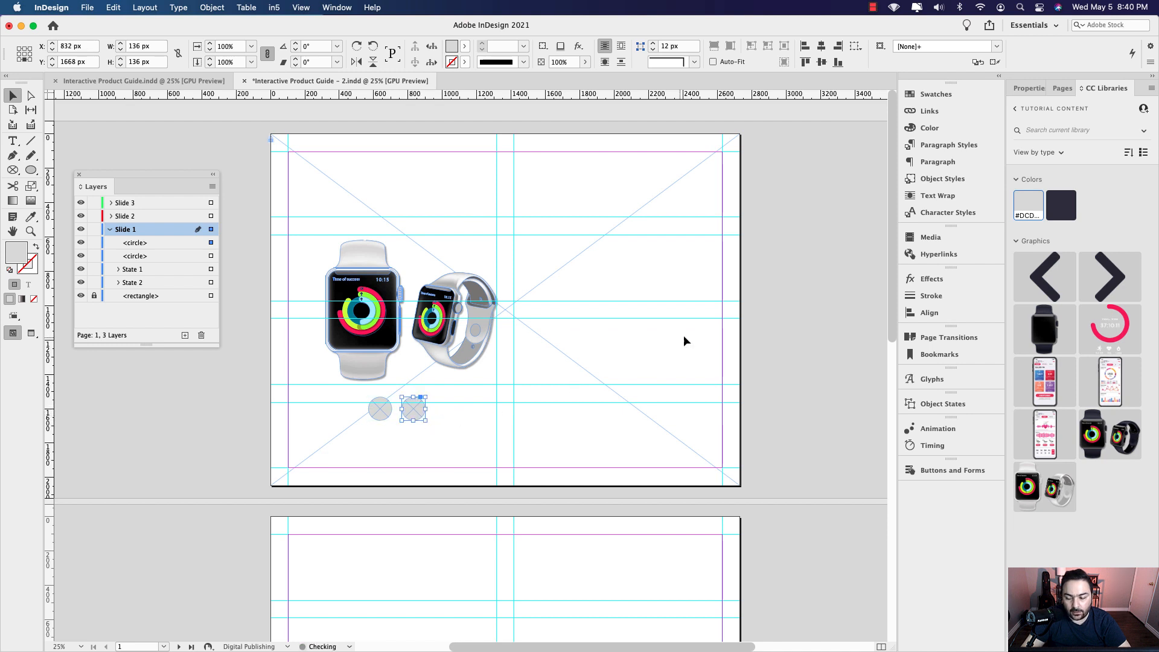
Fill the second circle with the library's Navy colour and move both circles closer beneath the smartwatches.
{"action": "left_click", "coordinate": [473, 402]}
{"action": "left_click_drag", "start_coordinate": [346, 399], "coordinate": [434, 408]}
{"action": "left_click", "coordinate": [483, 414]}
{"action": "key", "text": "w"}
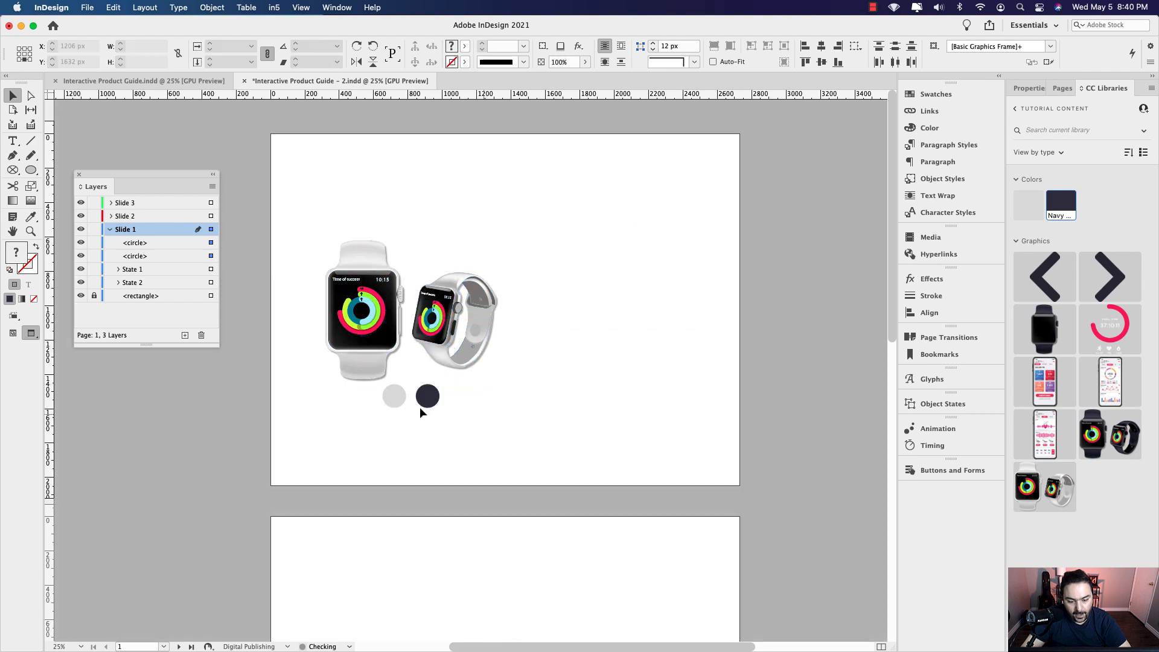
Scale both colour circles down to 108 px in diameter and move the navy circle closer to the grey one.
{"action": "scroll", "coordinate": [418, 407], "scroll_direction": "up", "scroll_amount": 3}
{"action": "left_click", "coordinate": [436, 412]}
{"action": "left_click_drag", "start_coordinate": [569, 395], "coordinate": [275, 437]}
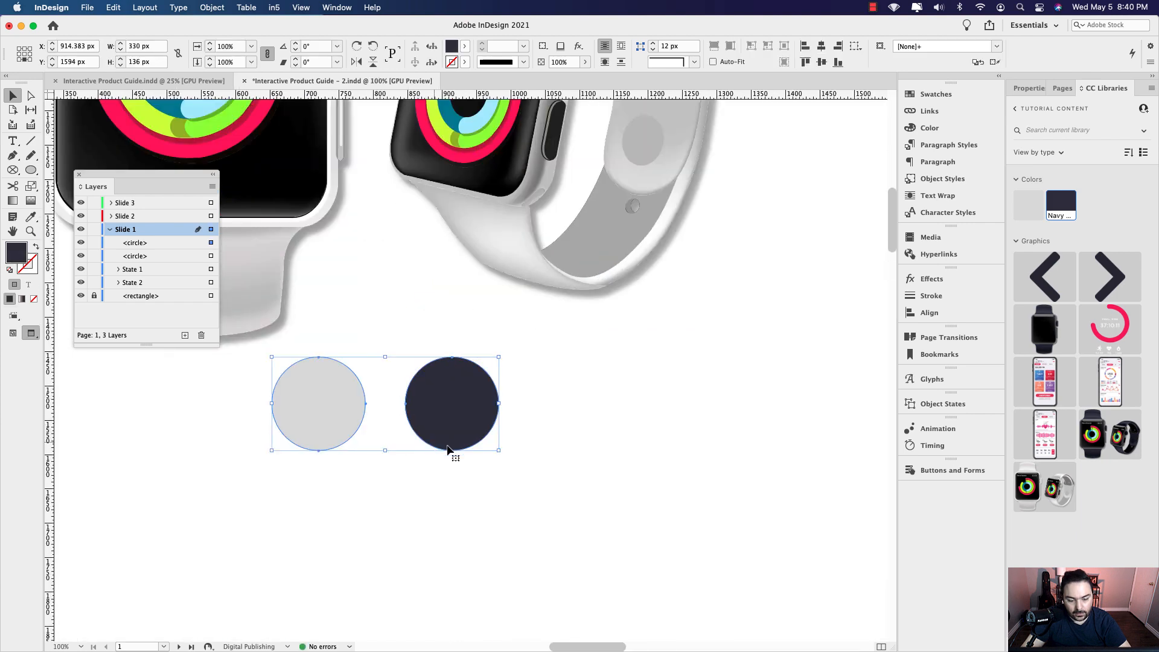
{"action": "left_click_drag", "start_coordinate": [497, 452], "coordinate": [428, 432]}
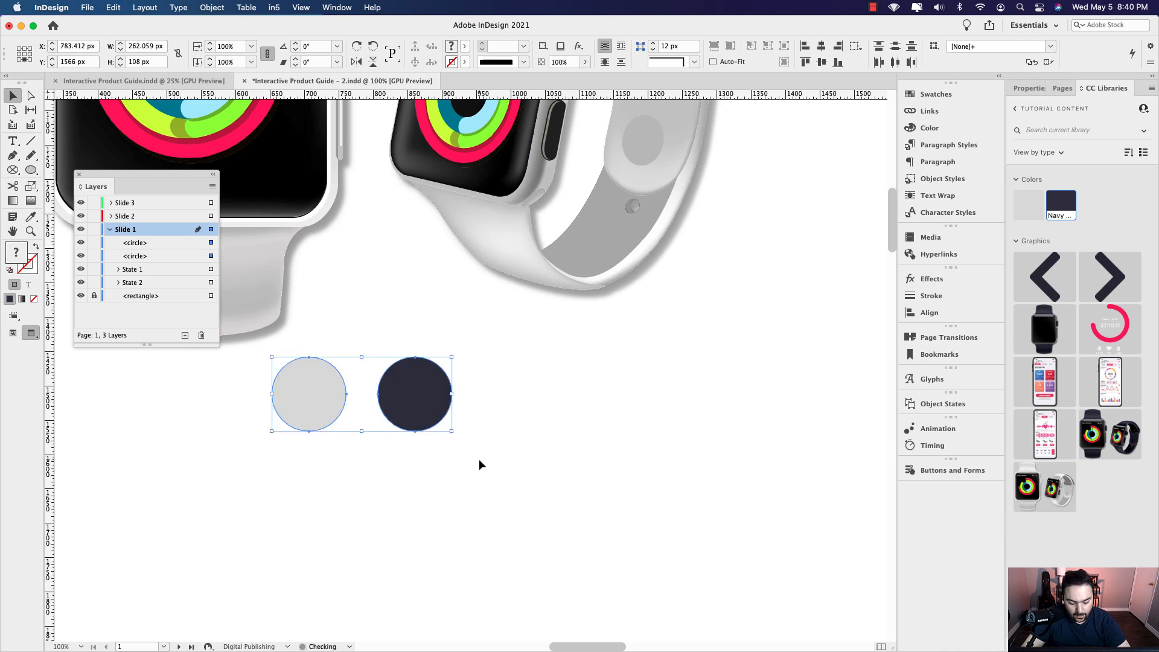
{"action": "left_click", "coordinate": [558, 466]}
{"action": "key", "text": "w"}
{"action": "left_click", "coordinate": [419, 422]}
{"action": "mouse_move", "coordinate": [418, 422]}
{"action": "left_mouse_down"}
{"action": "mouse_move", "coordinate": [407, 423]}
{"action": "mouse_move", "coordinate": [420, 420]}
{"action": "left_mouse_up"}
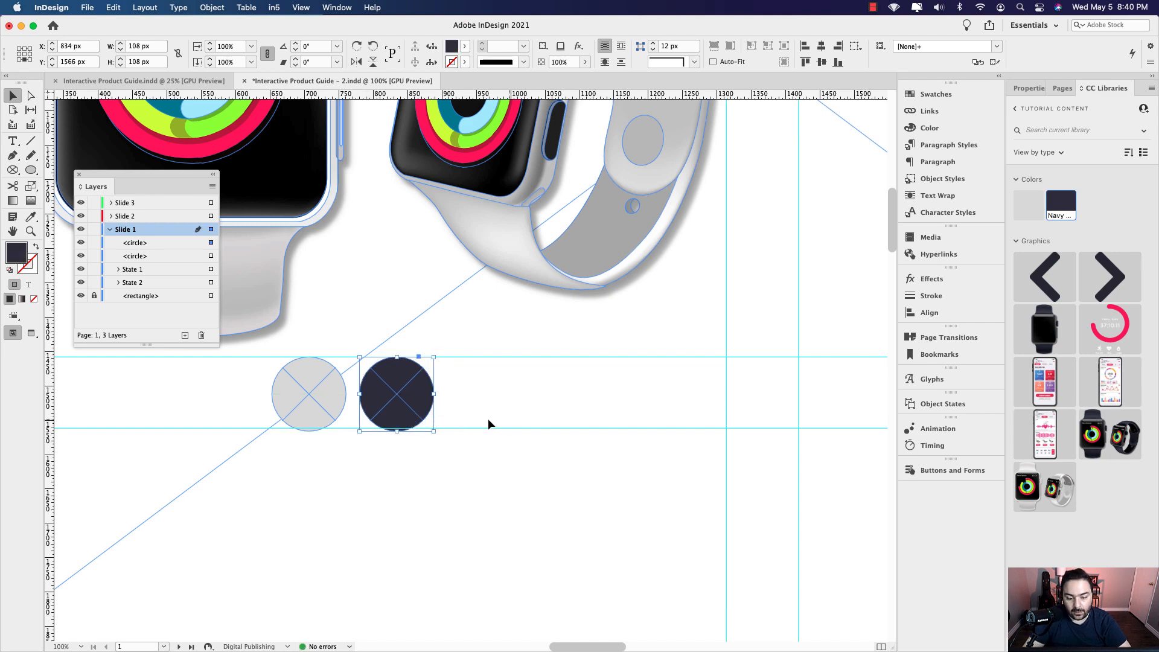
Centre the pair of colour circles horizontally beneath the smartwatches and check the layout in preview mode.
{"action": "scroll", "coordinate": [509, 419], "scroll_direction": "down", "scroll_amount": 2}
{"action": "left_click_drag", "start_coordinate": [515, 403], "coordinate": [531, 483]}
{"action": "left_click_drag", "start_coordinate": [397, 475], "coordinate": [503, 493]}
{"action": "left_click", "coordinate": [556, 492]}
{"action": "key", "text": "w"}
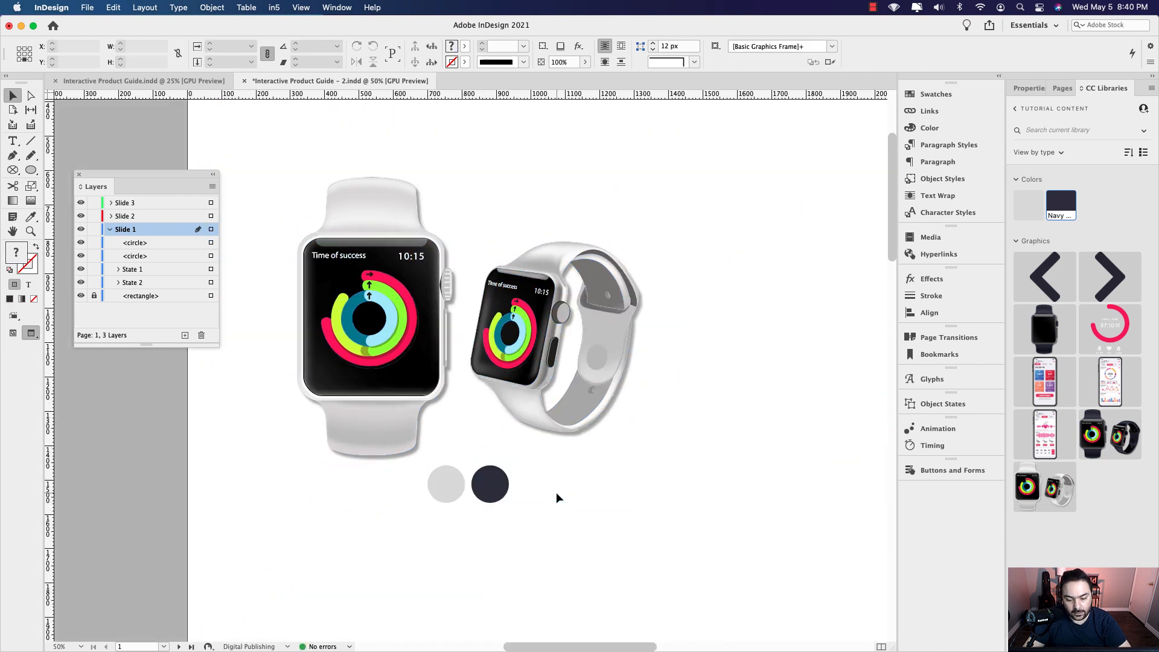
{"action": "scroll", "coordinate": [556, 491], "scroll_direction": "down", "scroll_amount": 1}
{"action": "left_click_drag", "start_coordinate": [565, 365], "coordinate": [457, 410]}
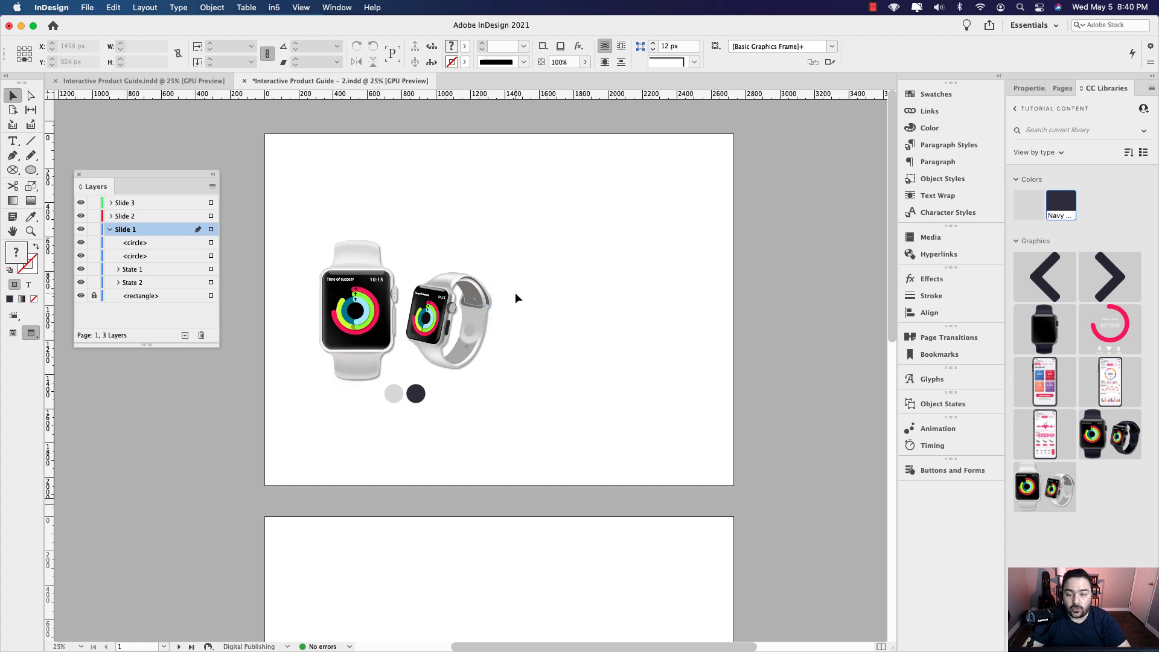
{"action": "key", "text": "w"}
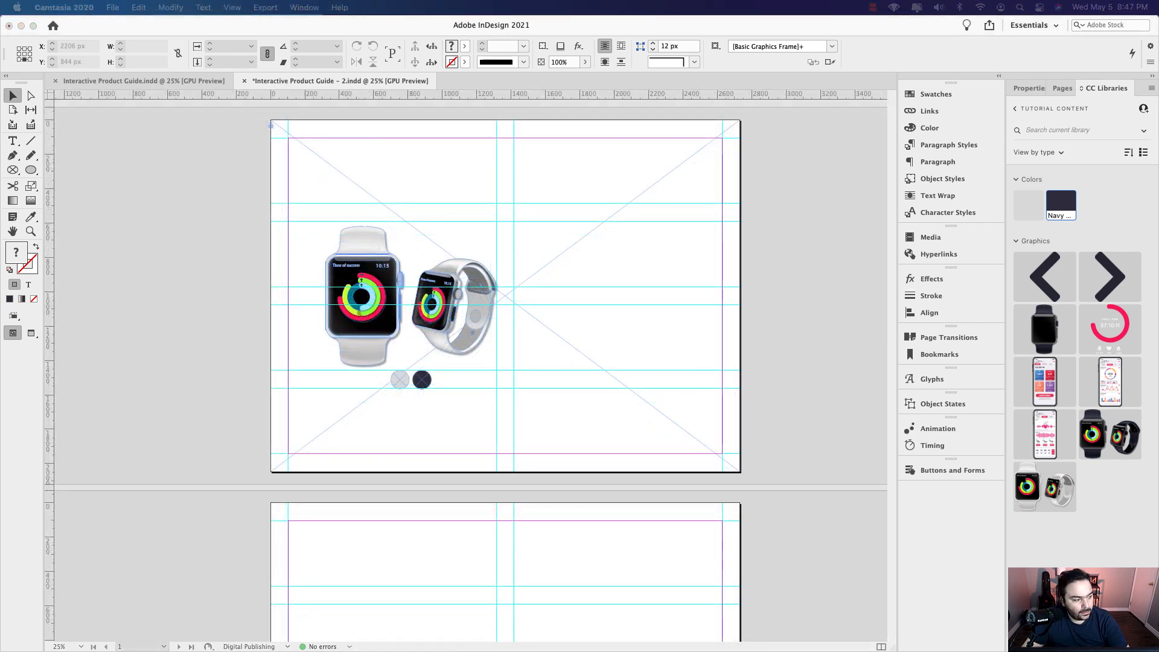
Draw a 1210 × 234 px text frame beside the smartwatches containing "Style & Performance" in the Main Title – Blue paragraph style.
{"action": "left_click", "coordinate": [537, 271]}
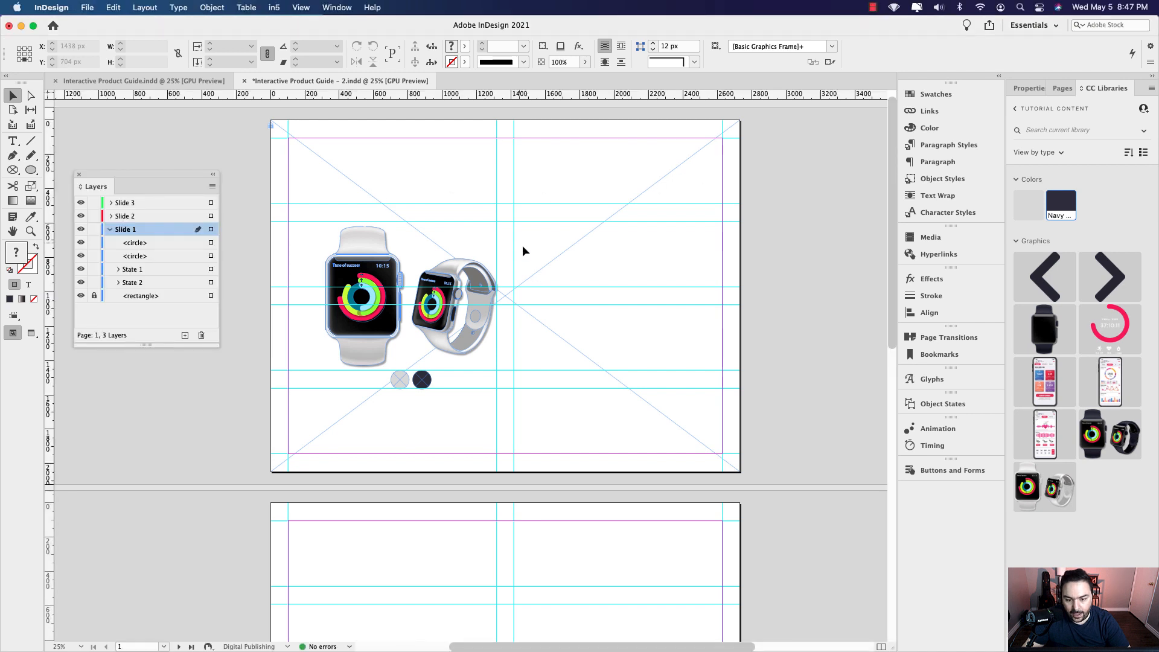
{"action": "left_click", "coordinate": [12, 140]}
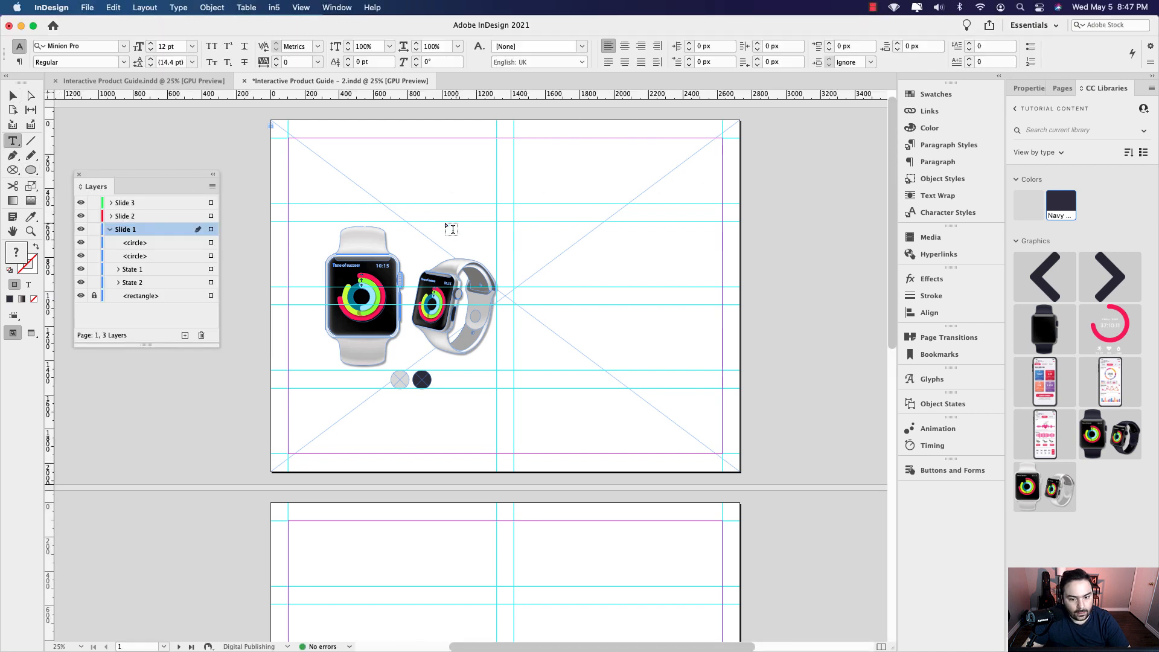
{"action": "left_click_drag", "start_coordinate": [514, 227], "coordinate": [721, 262]}
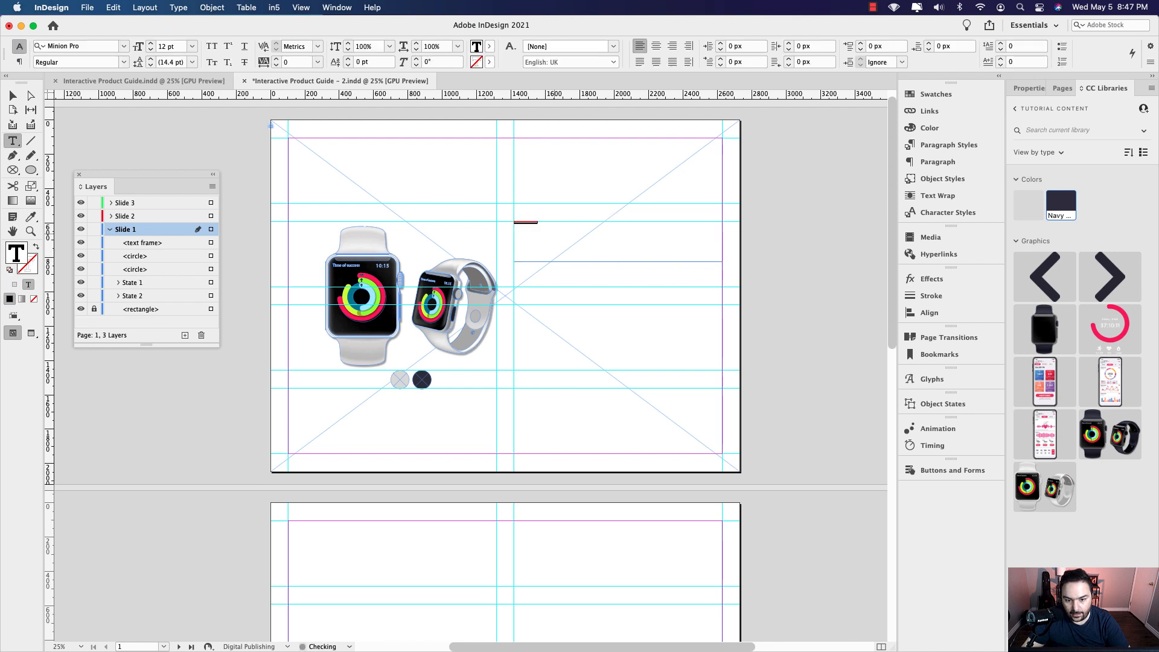
{"action": "left_click", "coordinate": [1019, 89]}
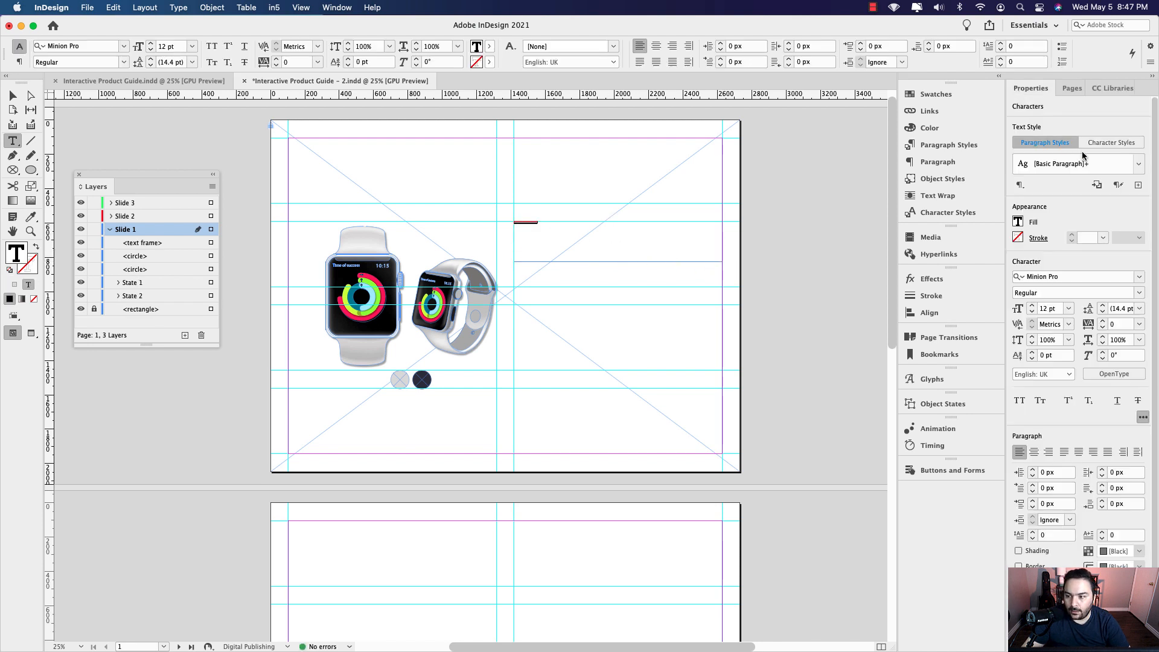
{"action": "left_click", "coordinate": [1136, 164]}
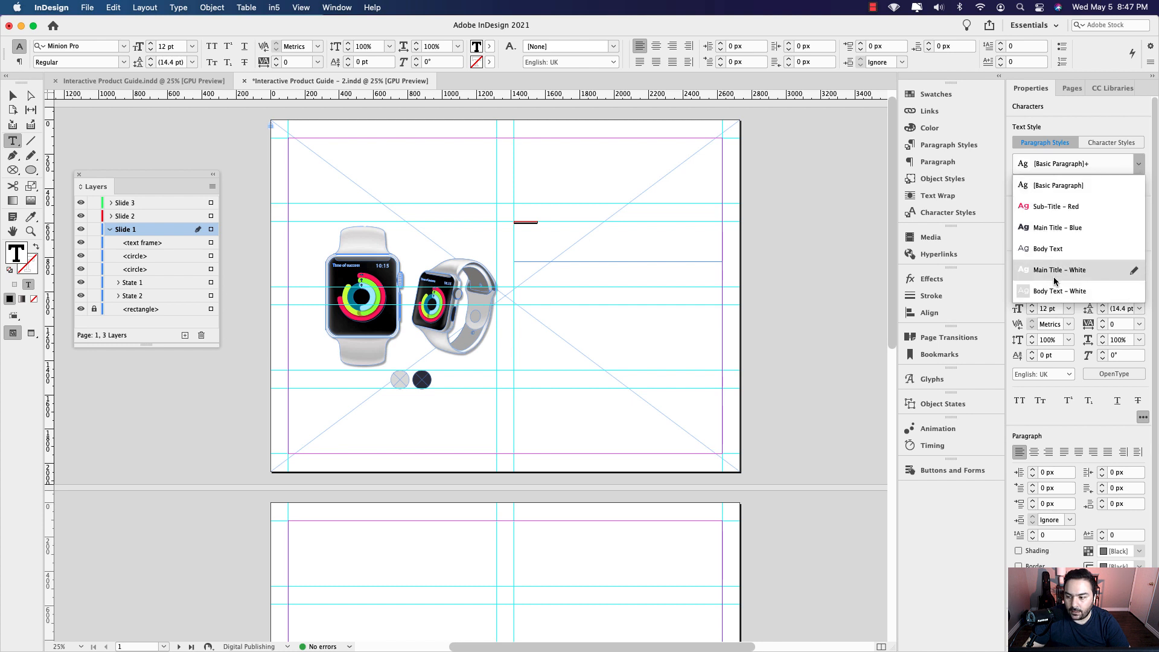
{"action": "left_click", "coordinate": [1060, 231]}
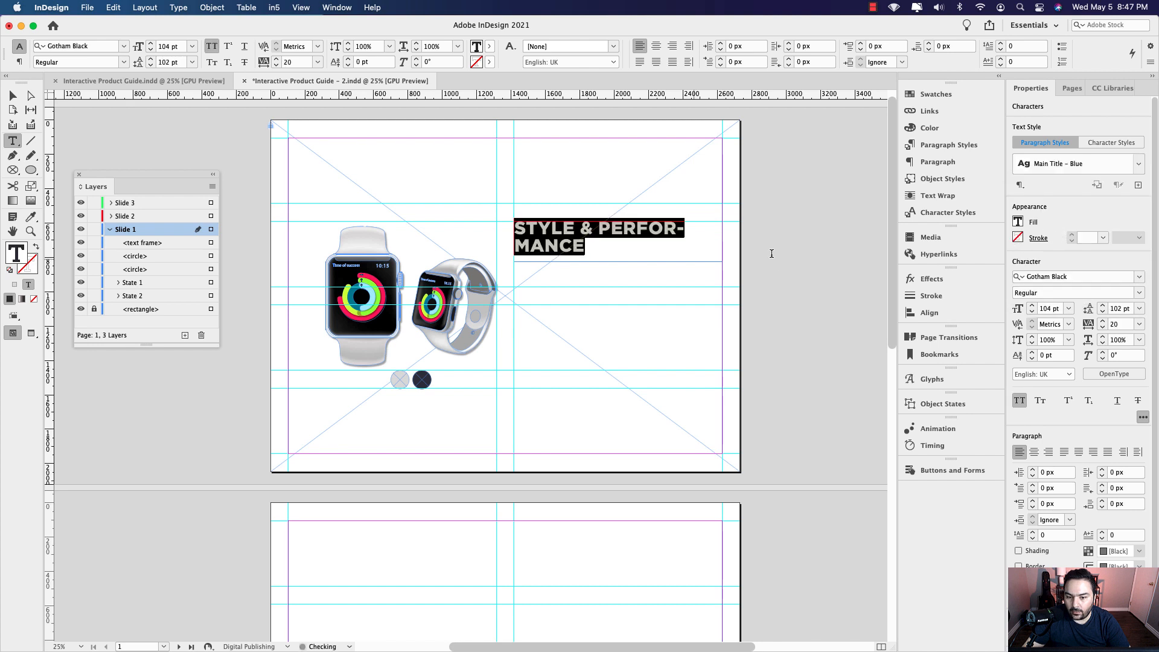
Force a line break before "PERFORMANCE" in the title and shorten its text frame to fit the two lines.
{"action": "left_click", "coordinate": [601, 230]}
{"action": "key", "text": "shift+Return"}
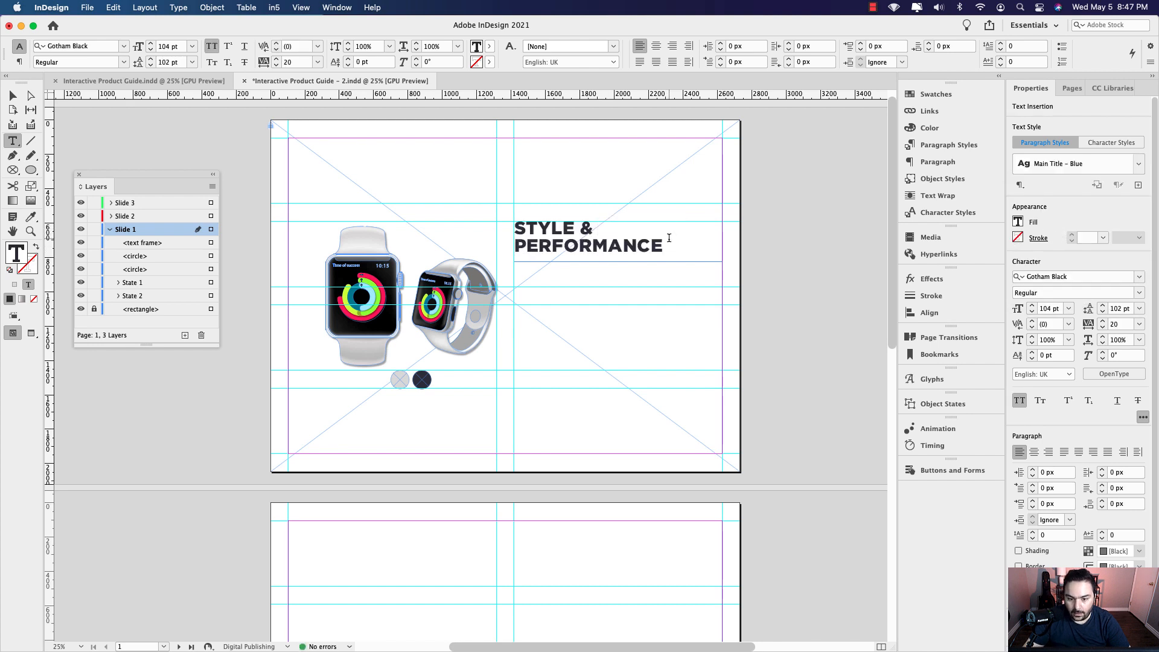
{"action": "key", "text": "Escape"}
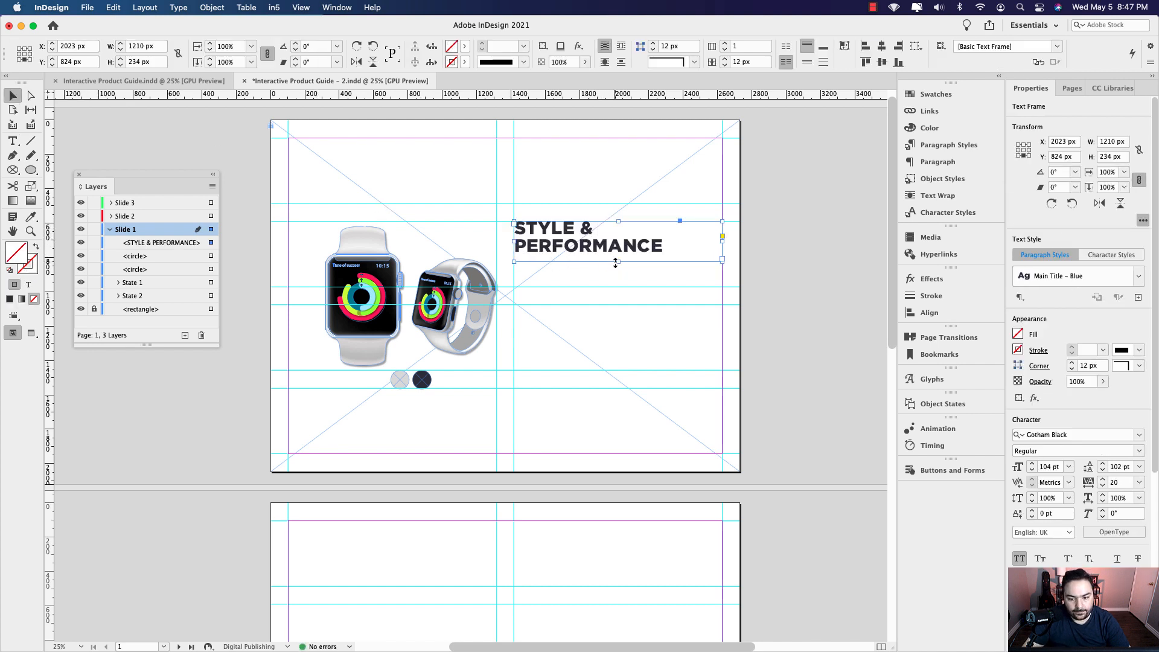
{"action": "left_click", "coordinate": [577, 270]}
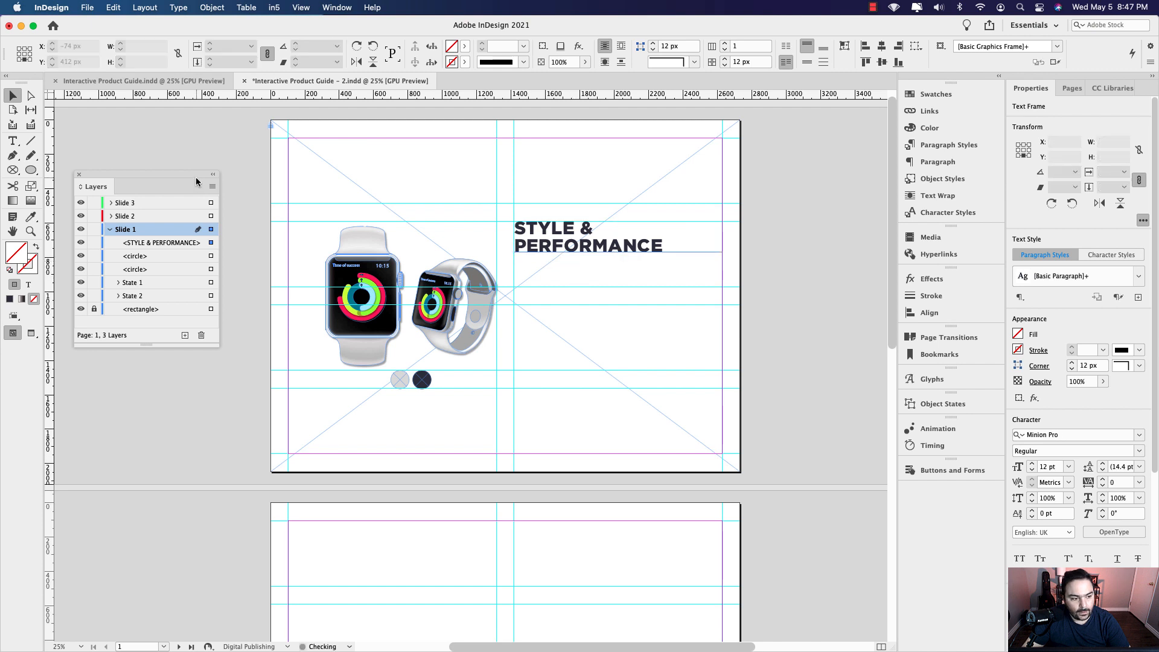
Draw a text frame about 1144 × 148 px beneath the title and paste in "Nordic X-FIT 2000" in the Sub-Title – Red paragraph style.
{"action": "left_click", "coordinate": [19, 146]}
{"action": "left_click_drag", "start_coordinate": [514, 262], "coordinate": [710, 288]}
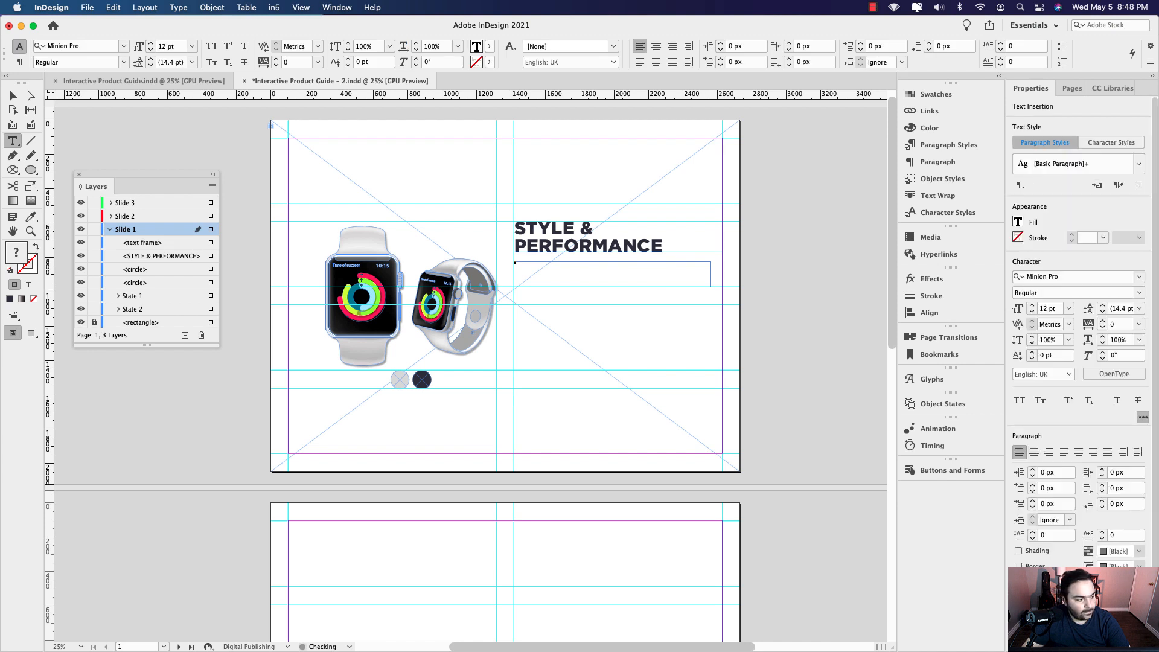
{"action": "key", "text": "super+Tab"}
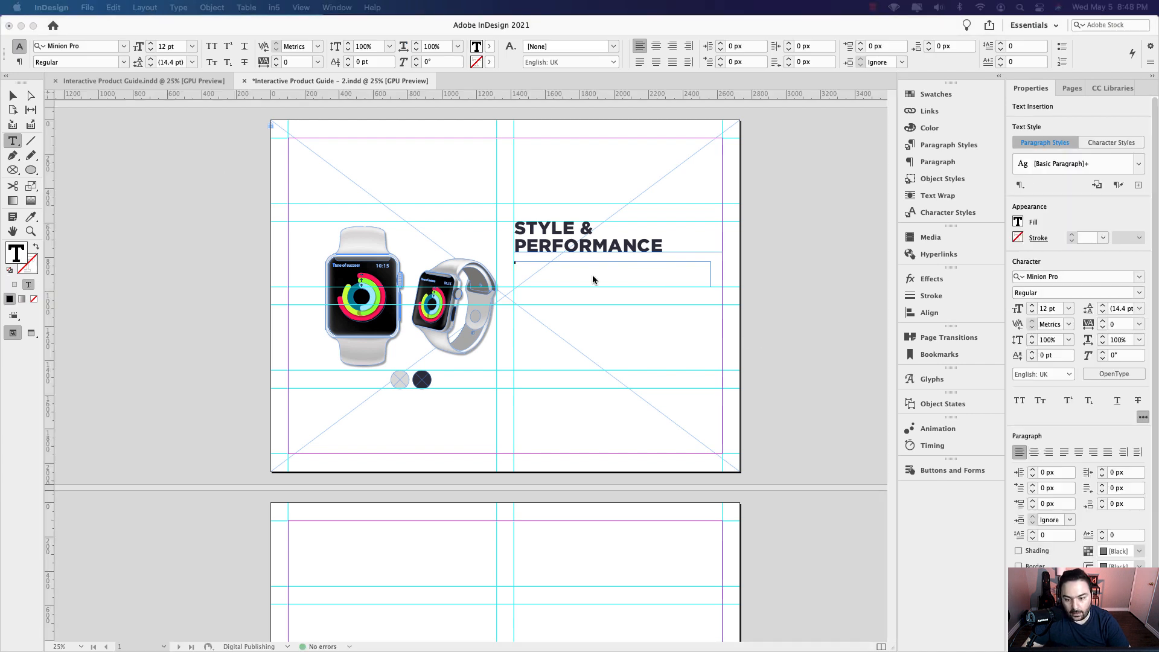
{"action": "left_click", "coordinate": [536, 268]}
{"action": "key", "text": "super+v"}
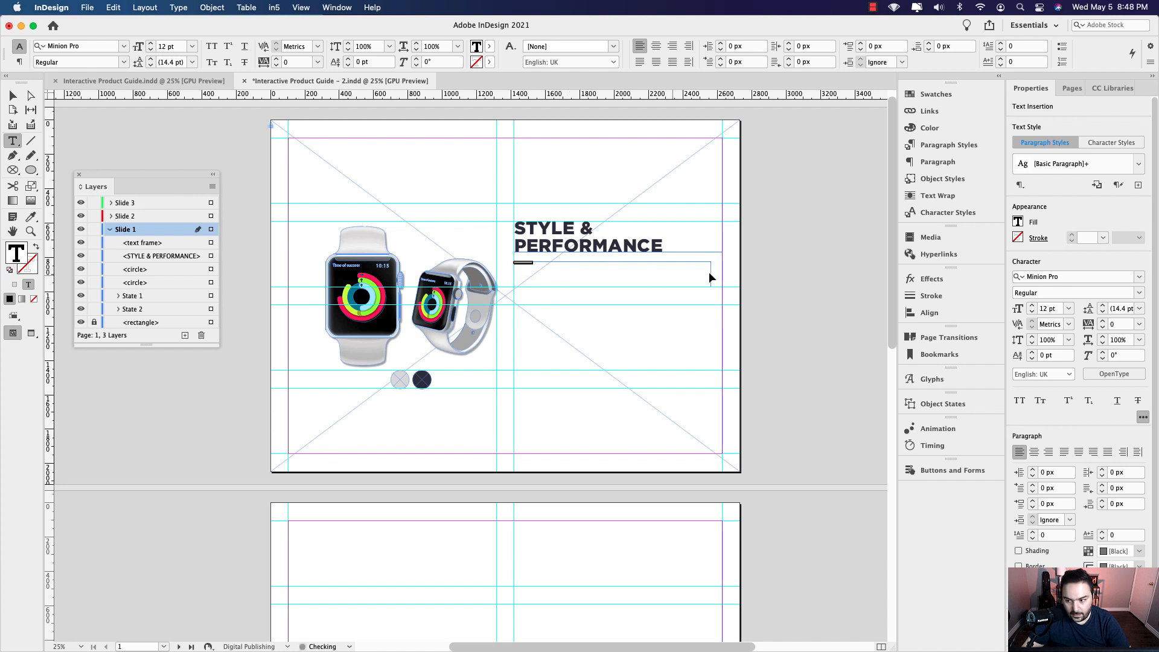
{"action": "left_click", "coordinate": [1137, 164]}
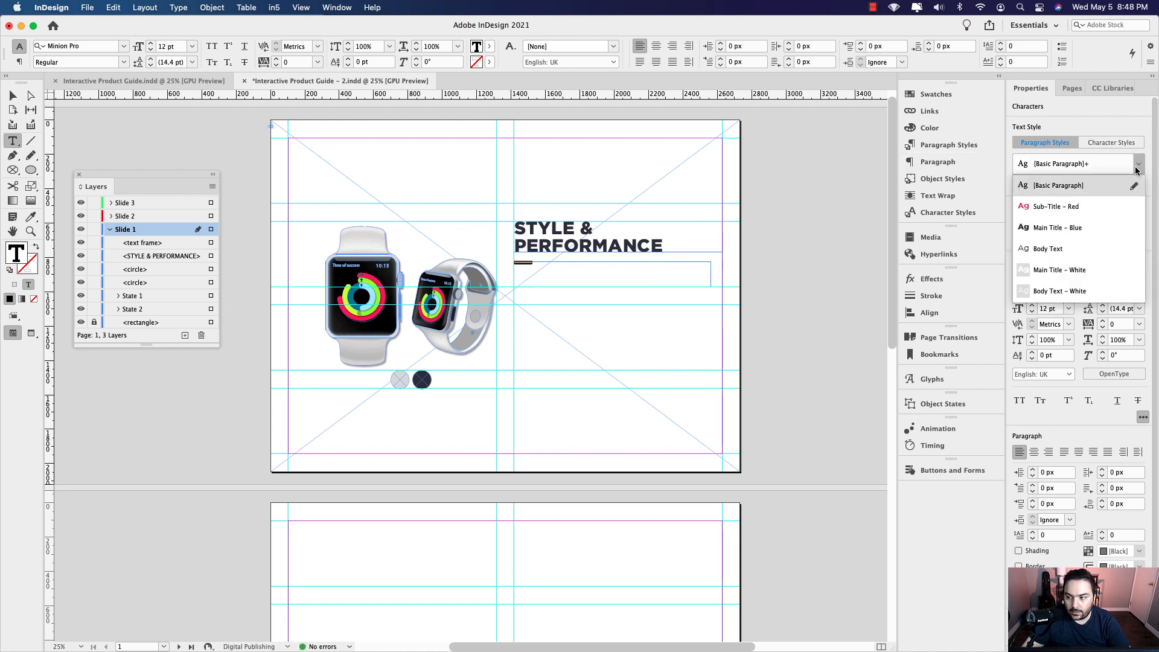
{"action": "left_click", "coordinate": [1084, 208]}
{"action": "left_click", "coordinate": [587, 266]}
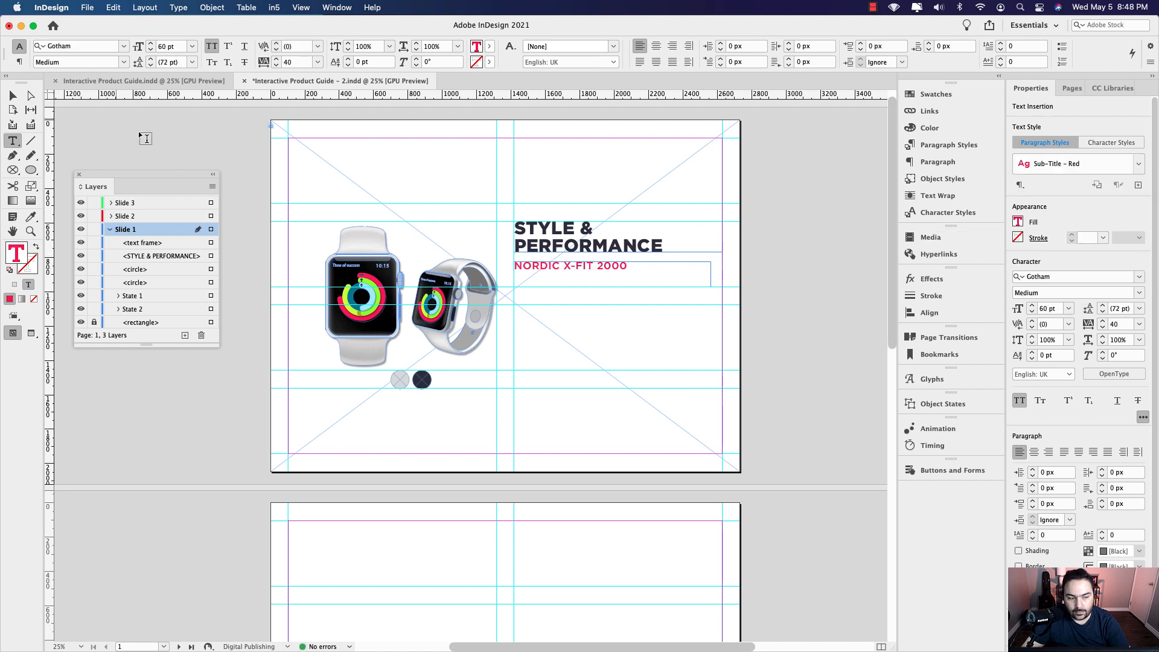
Shorten the subtitle's frame to fit its text and move it down to the guide at the page's middle.
{"action": "left_click", "coordinate": [17, 97]}
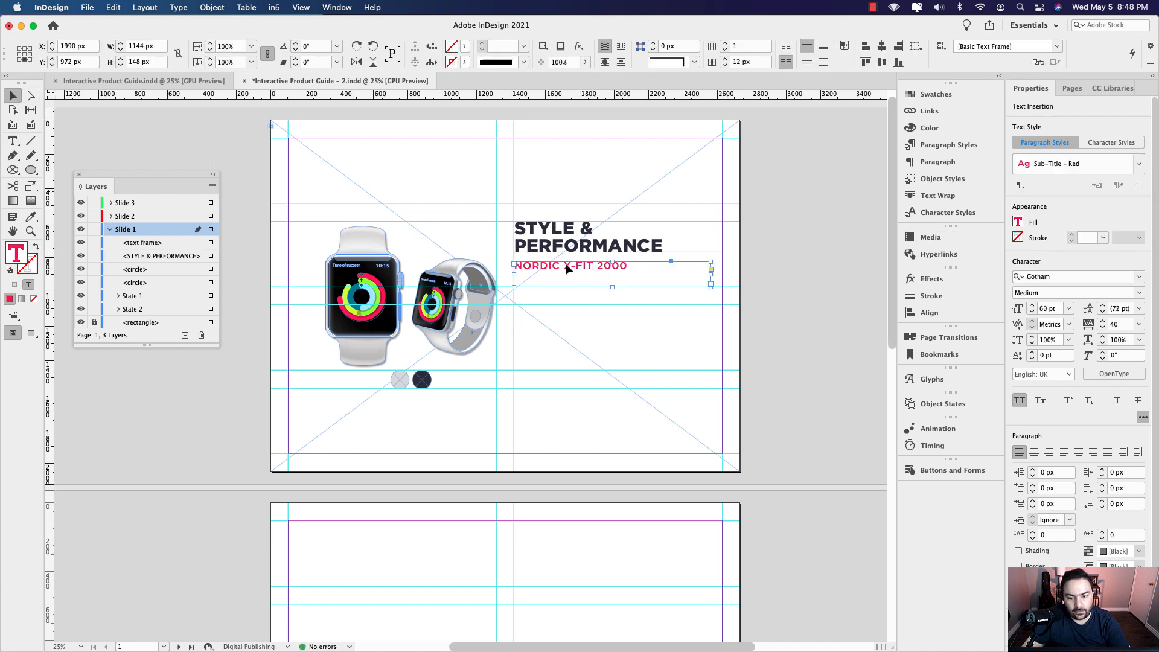
{"action": "left_click", "coordinate": [613, 285]}
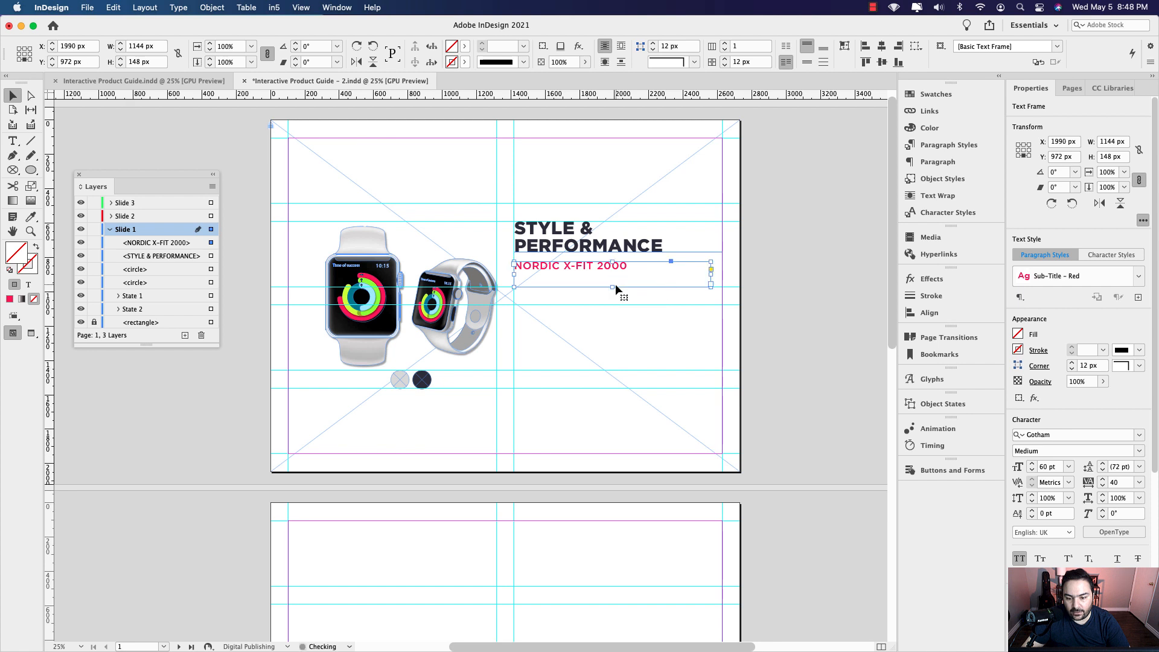
{"action": "double_click", "coordinate": [613, 285]}
{"action": "left_click_drag", "start_coordinate": [622, 266], "coordinate": [624, 283]}
{"action": "left_click", "coordinate": [631, 268]}
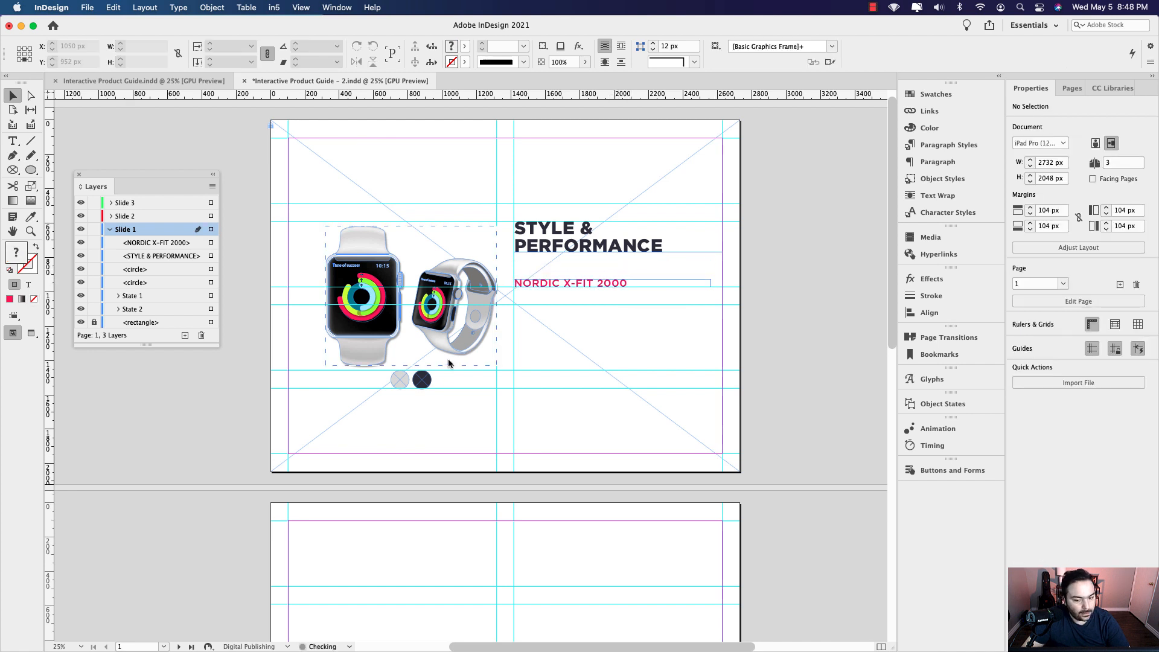
Draw a 1210 × 382 px text frame beneath the subtitle and paste in the X-FIT 2000 description in the Body Text paragraph style.
{"action": "left_click", "coordinate": [13, 141]}
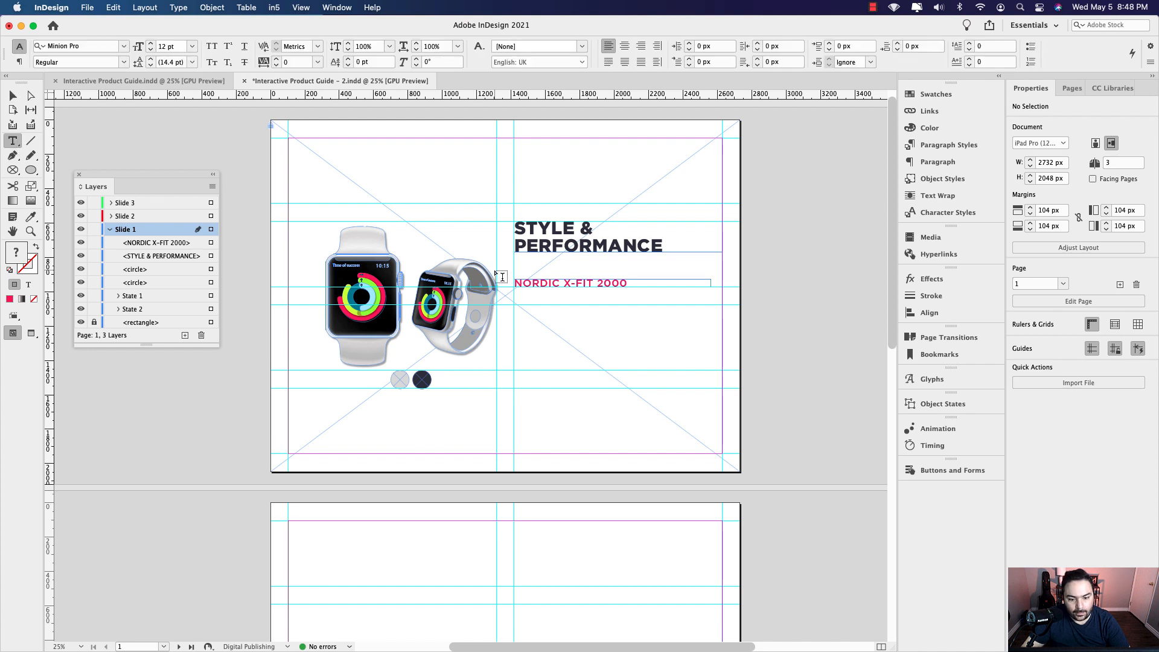
{"action": "left_click_drag", "start_coordinate": [514, 304], "coordinate": [723, 372]}
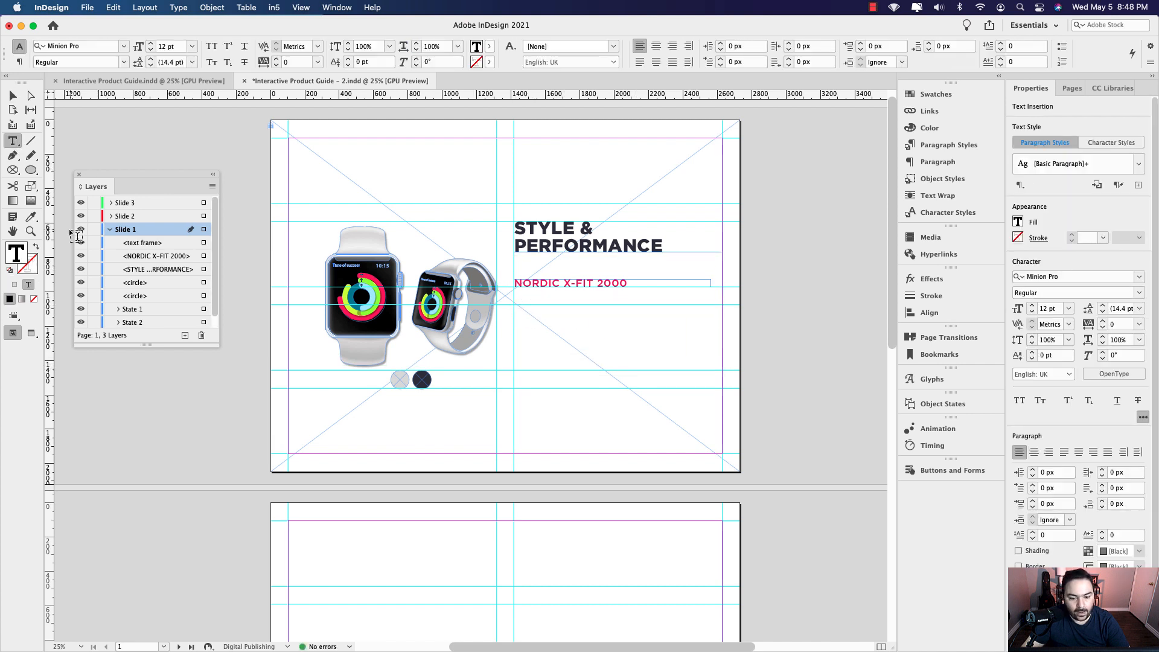
{"action": "key", "text": "super+Tab"}
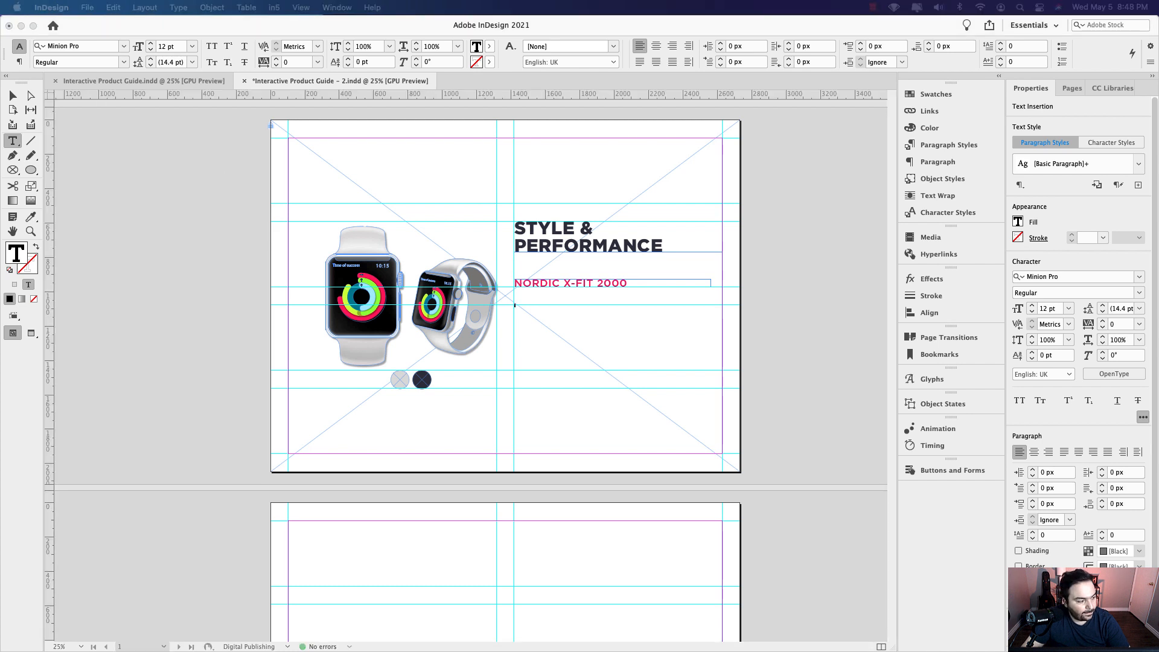
{"action": "left_click", "coordinate": [579, 341]}
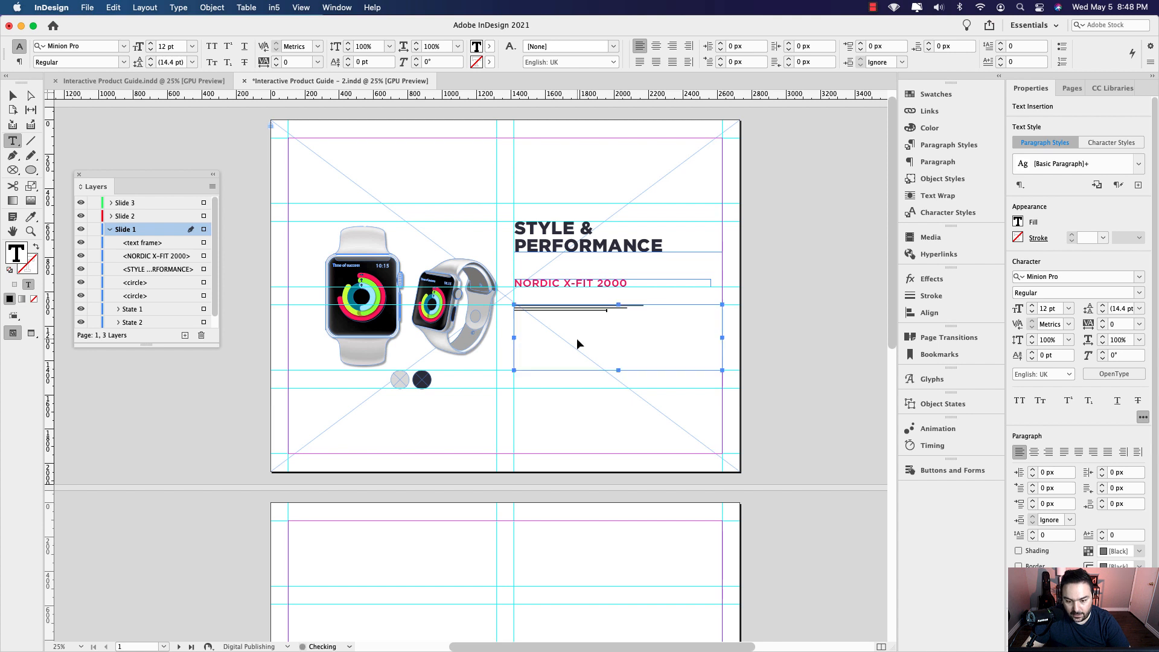
{"action": "key", "text": "super+v"}
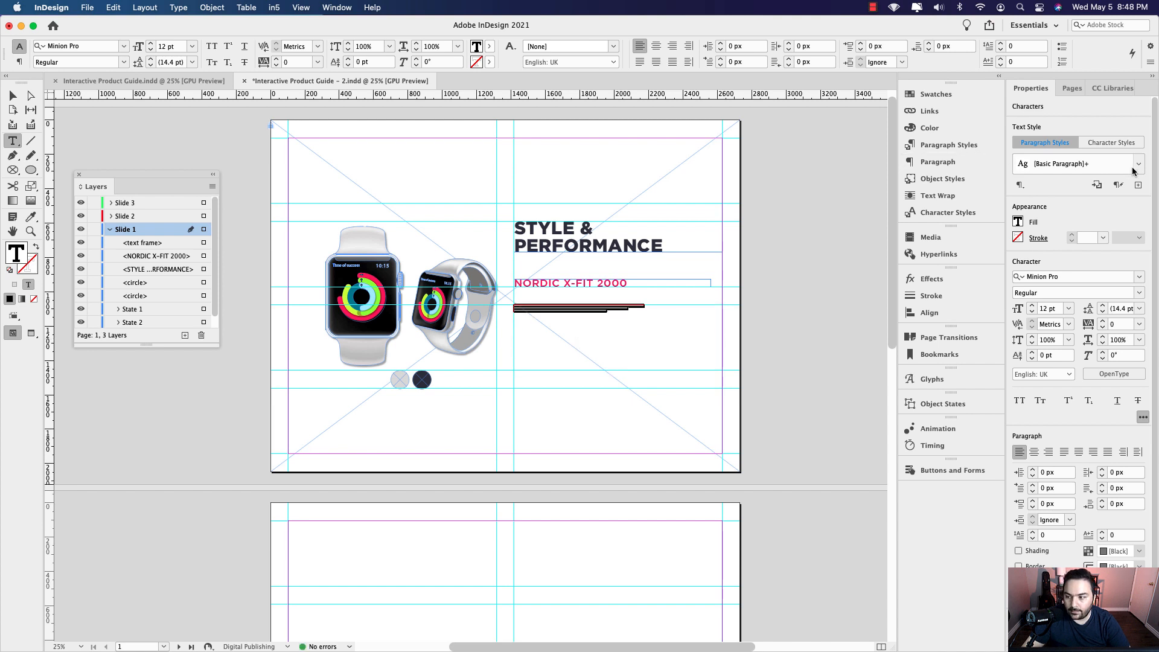
{"action": "left_click", "coordinate": [1133, 168]}
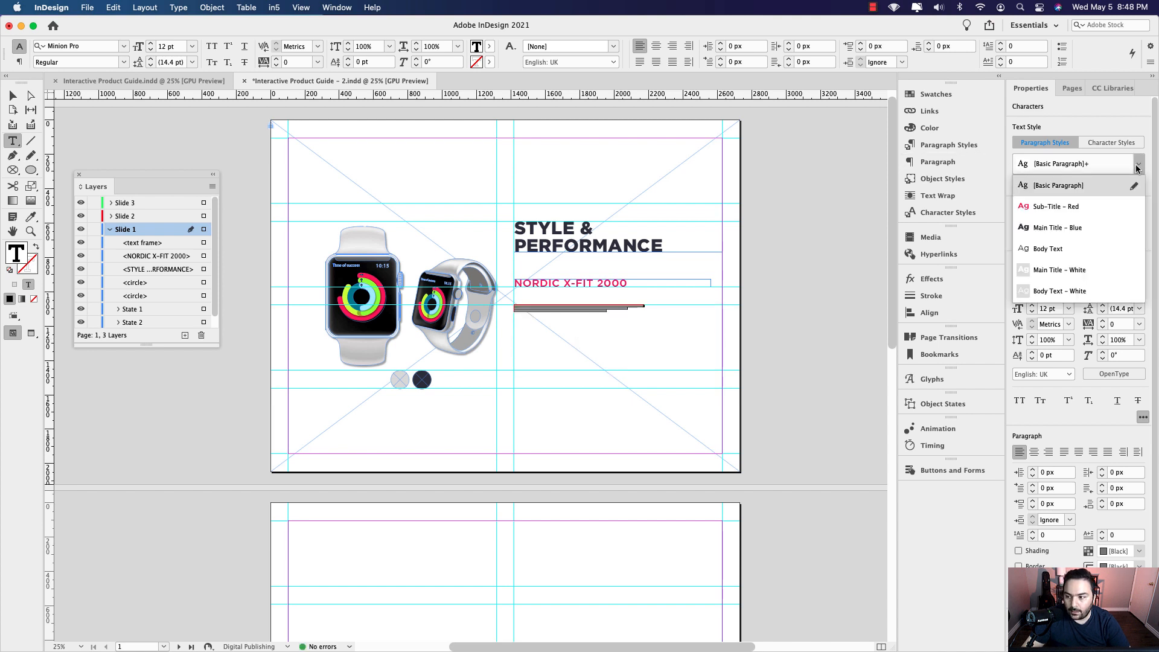
{"action": "left_click", "coordinate": [1068, 249]}
{"action": "left_click", "coordinate": [588, 333]}
Examine the paragraph styles applied to the title, the subtitle and the description at close range.
{"action": "key", "text": "super+1"}
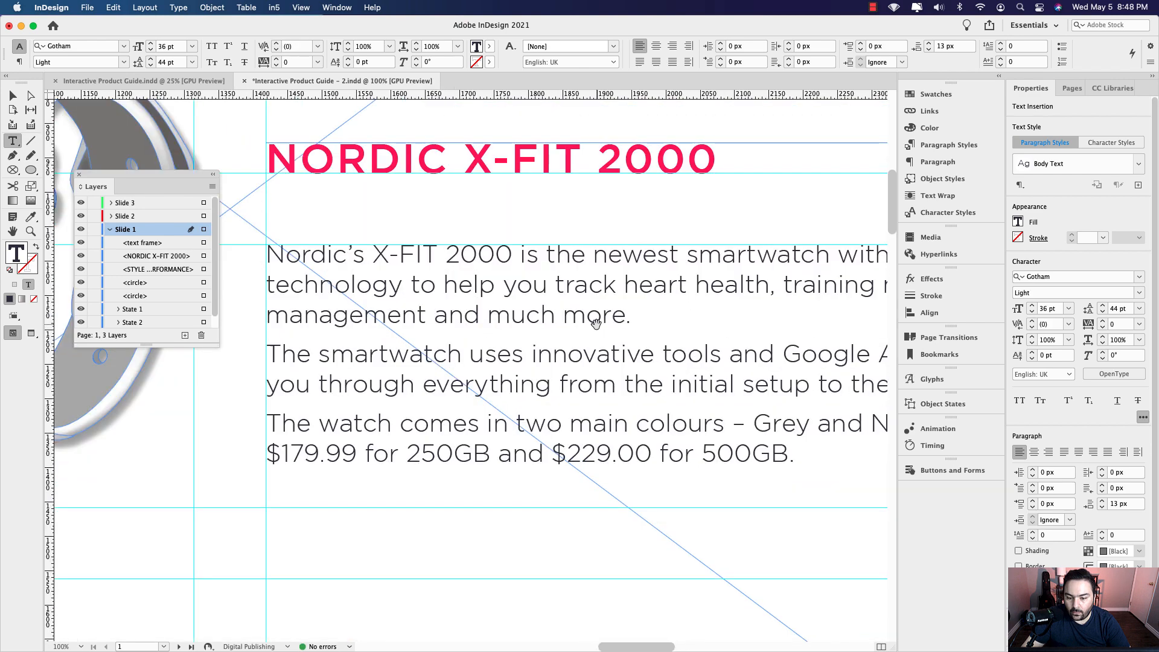
{"action": "key", "text": "super+minus"}
{"action": "scroll", "coordinate": [596, 323], "scroll_direction": "up", "scroll_amount": 5}
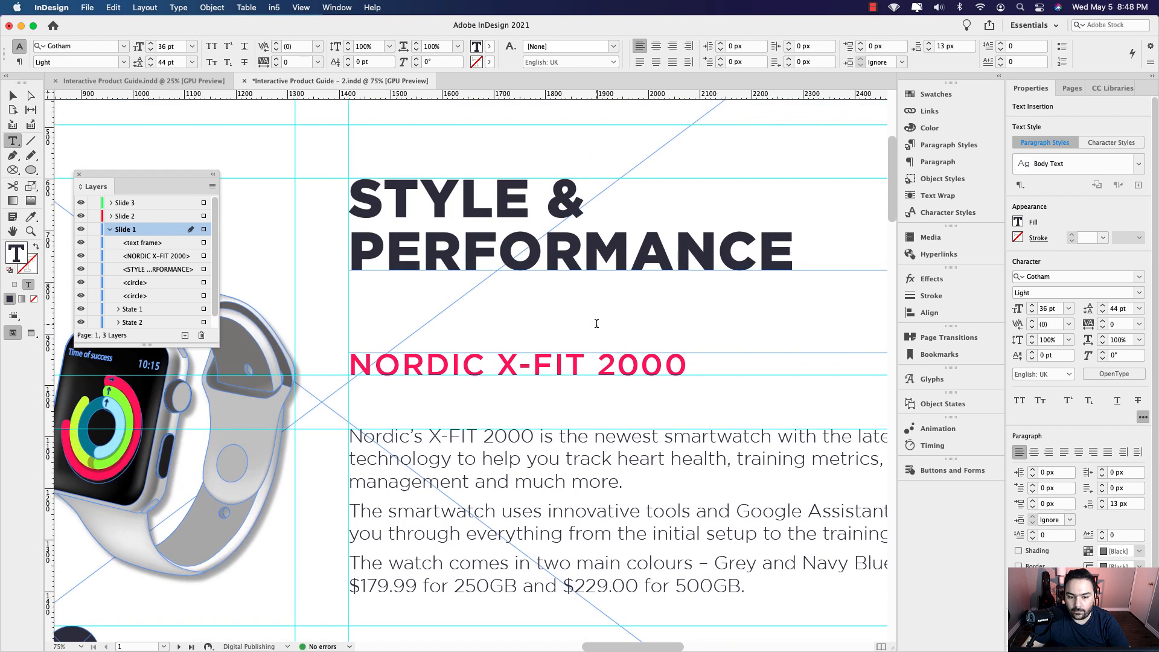
{"action": "left_click", "coordinate": [650, 255]}
{"action": "left_click_drag", "start_coordinate": [774, 254], "coordinate": [359, 208]}
{"action": "left_click", "coordinate": [502, 373]}
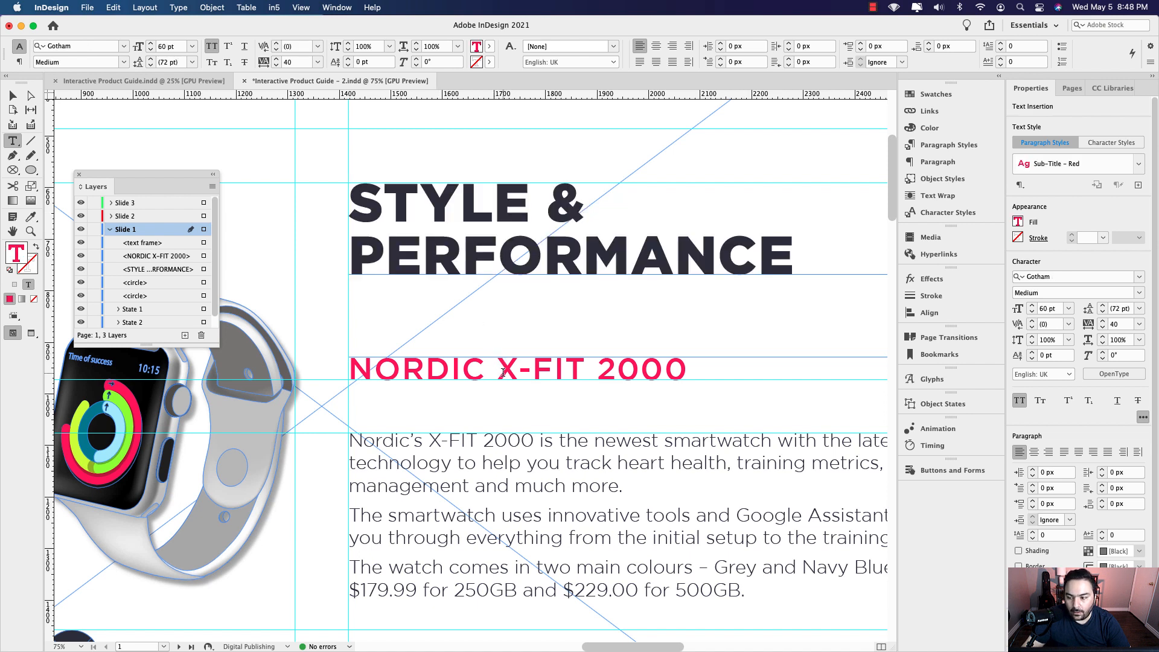
{"action": "left_click", "coordinate": [542, 481]}
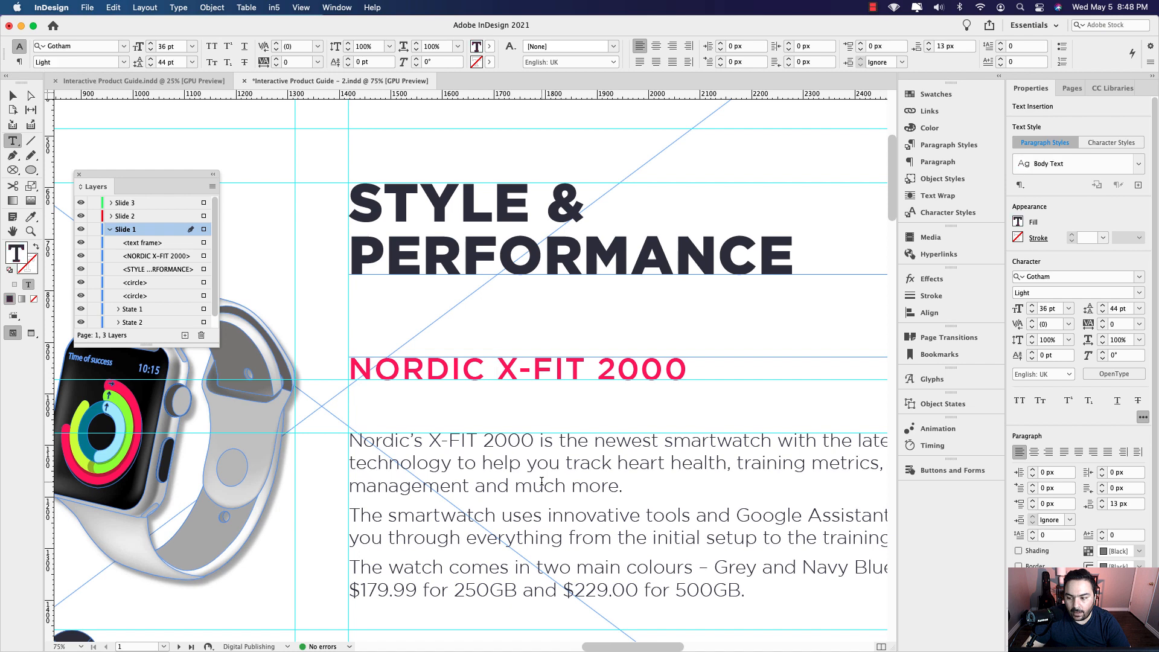
{"action": "key", "text": "Escape"}
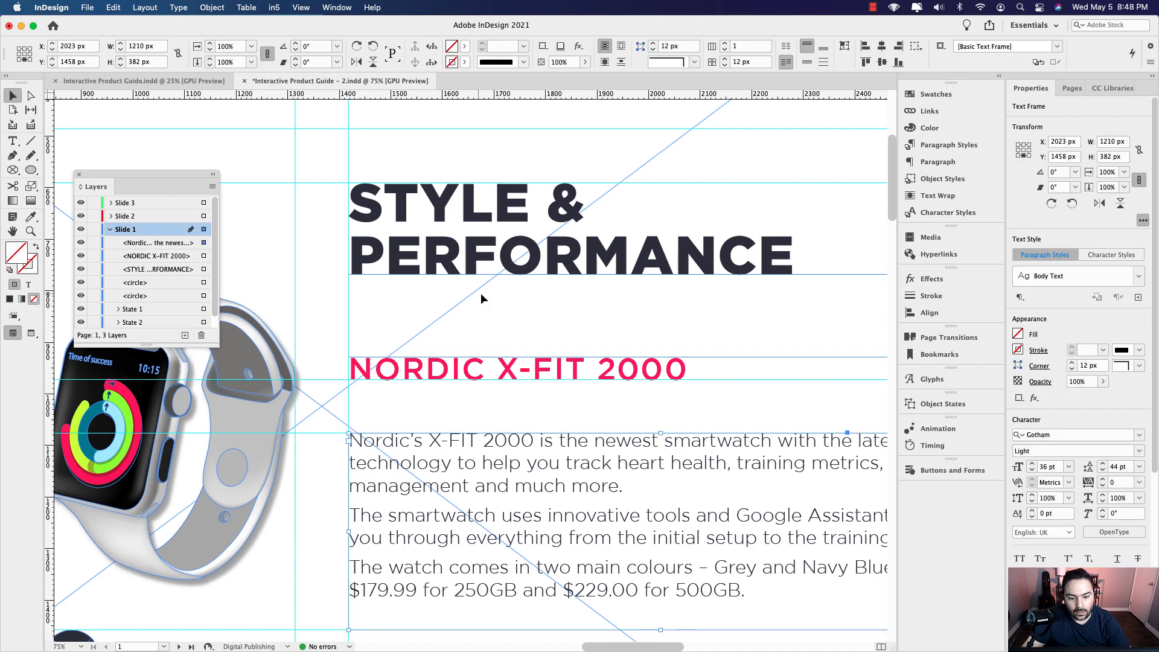
Shorten the description's text frame to fit its three paragraphs.
{"action": "left_click", "coordinate": [481, 294]}
{"action": "key", "text": "super+minus"}
{"action": "key", "text": "super+minus"}
{"action": "key", "text": "super+minus"}
{"action": "key", "text": "super+equal"}
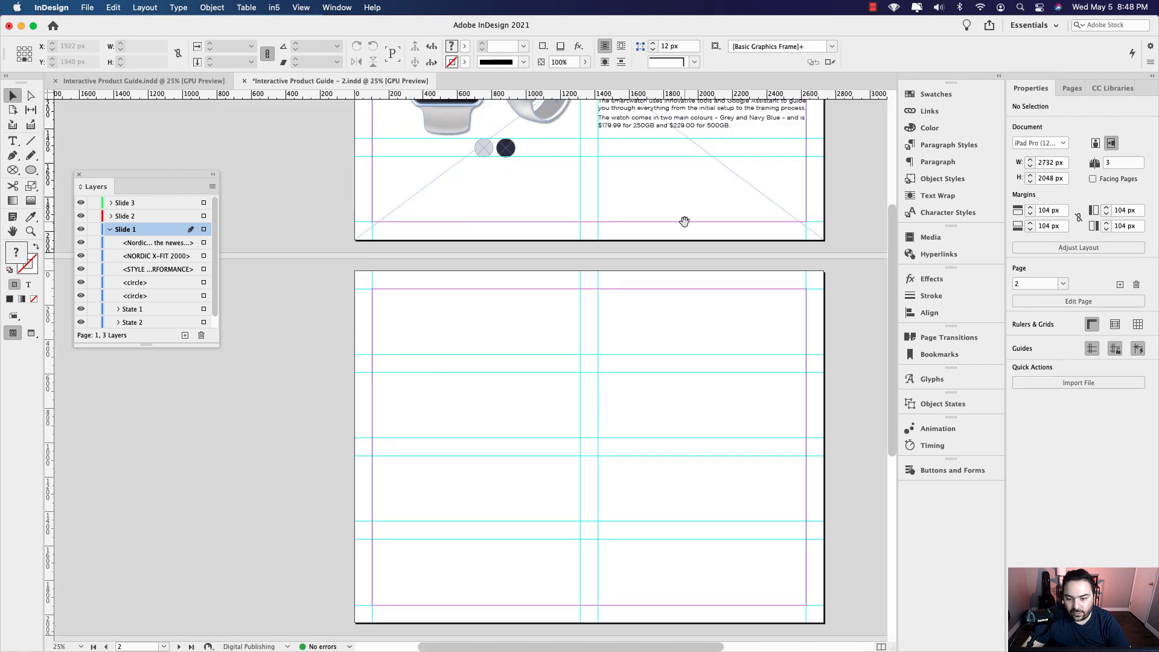
{"action": "left_click_drag", "start_coordinate": [697, 218], "coordinate": [605, 463]}
{"action": "key", "text": "super+equal"}
{"action": "left_click", "coordinate": [601, 374]}
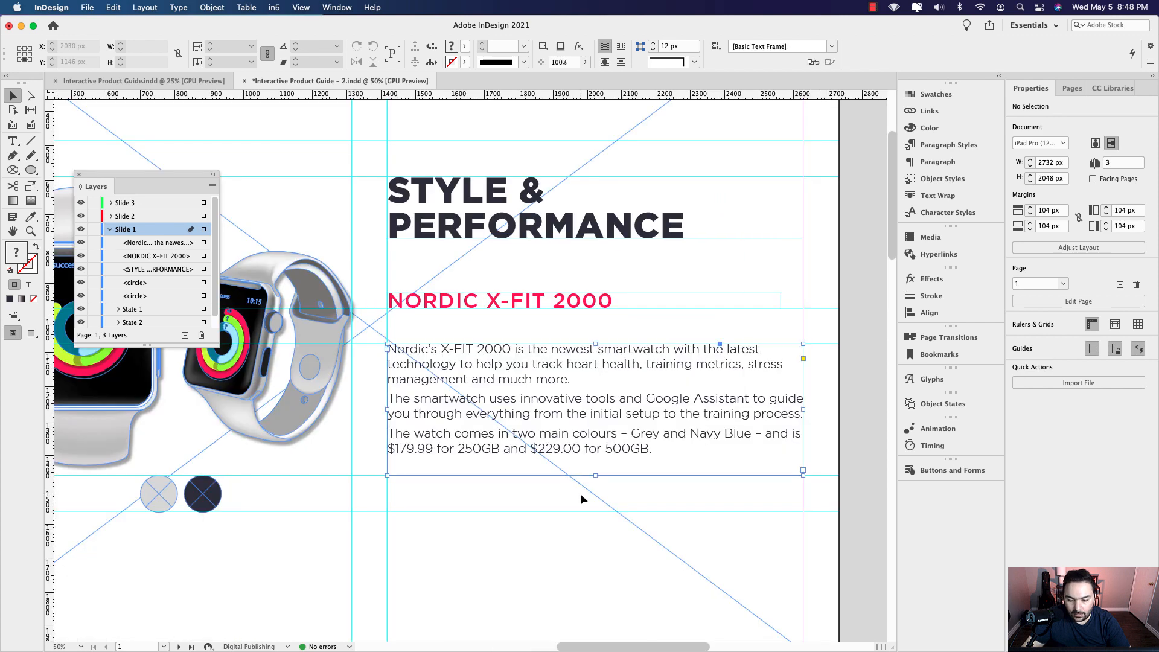
{"action": "double_click", "coordinate": [596, 475]}
{"action": "left_click", "coordinate": [580, 474]}
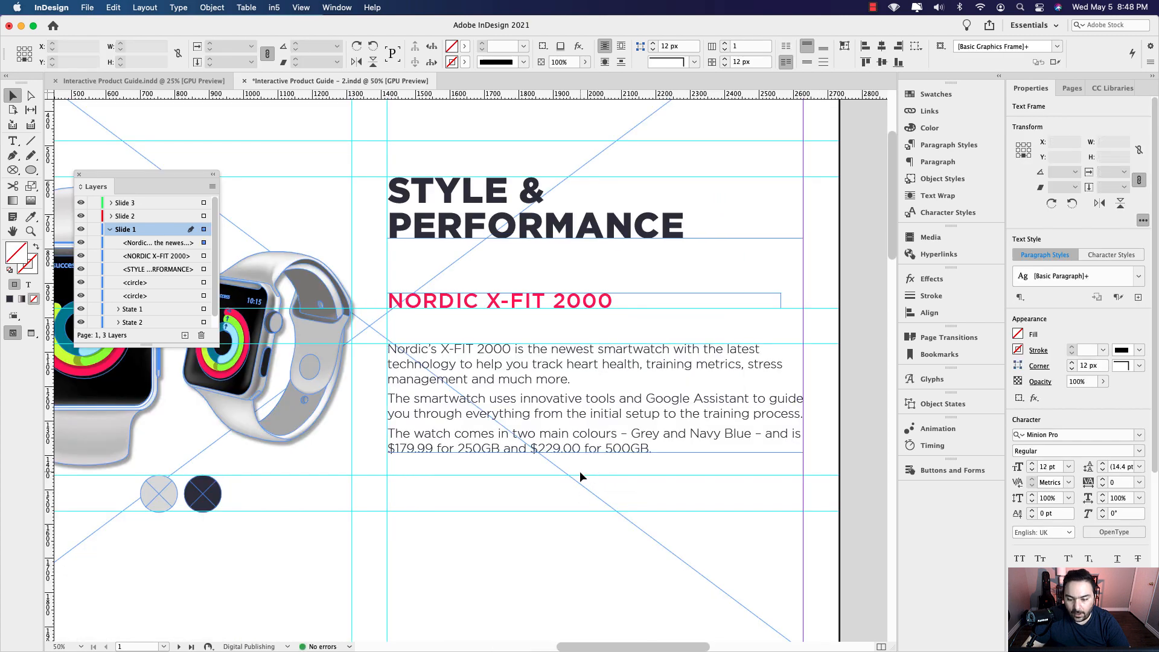
Place the Next Button graphic from the Tutorial Content library below the description, near the first page's lower-right corner.
{"action": "key", "text": "super+minus"}
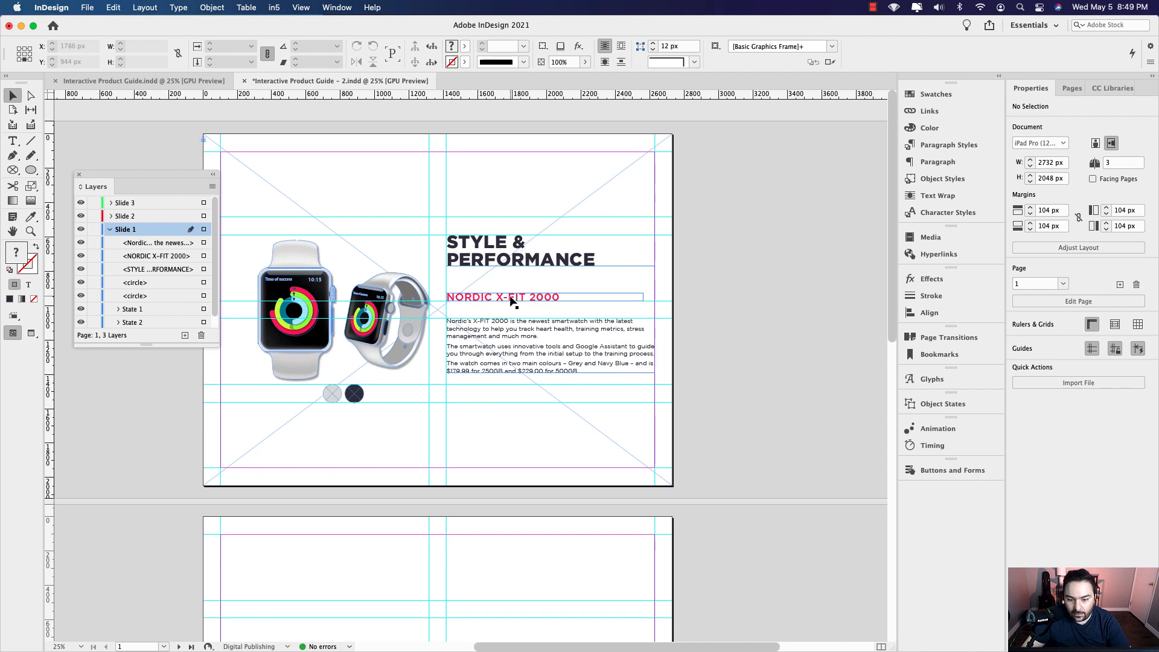
{"action": "left_click", "coordinate": [518, 334]}
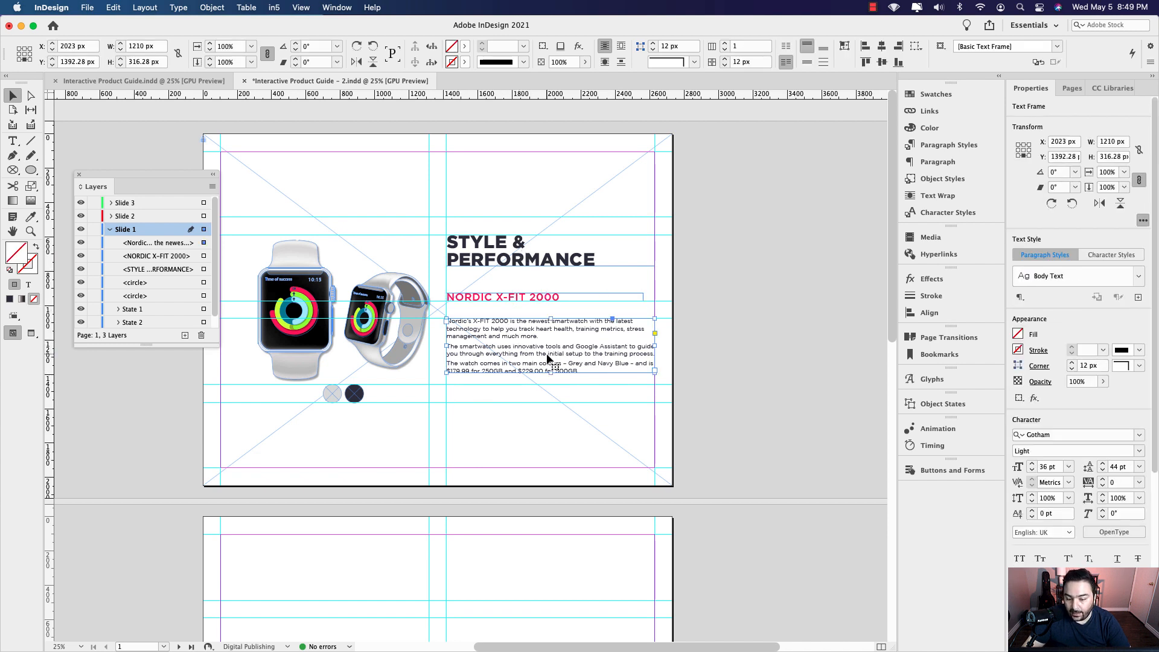
{"action": "key", "text": "super+equal"}
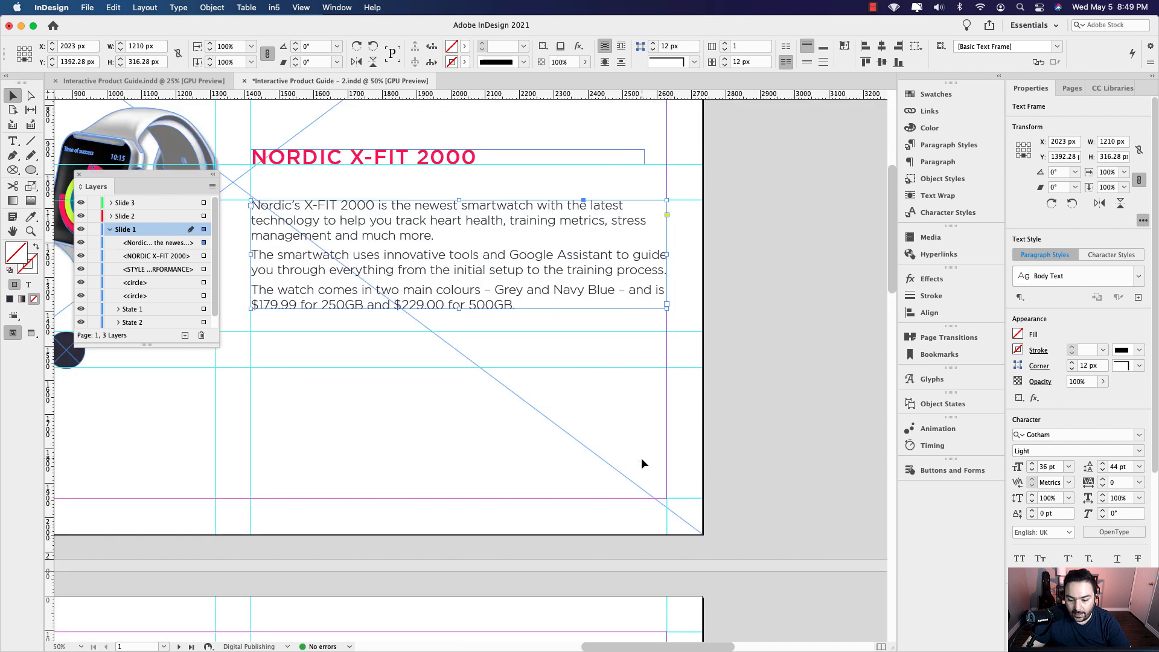
{"action": "left_click_drag", "start_coordinate": [580, 443], "coordinate": [604, 403]}
{"action": "left_click", "coordinate": [1111, 88]}
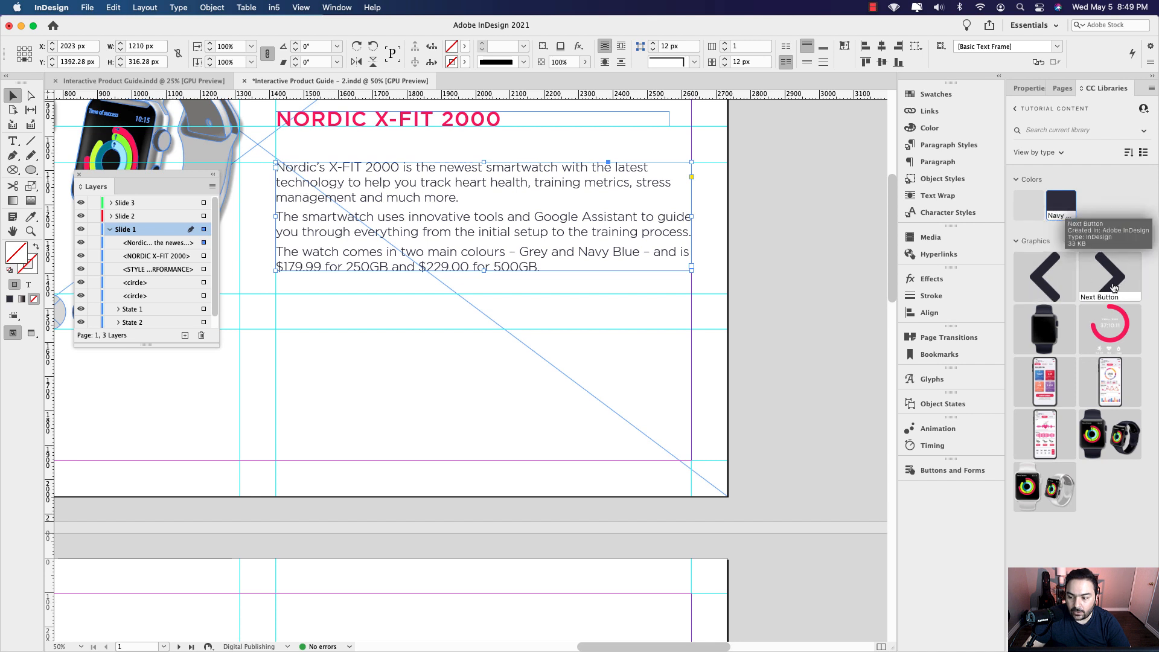
{"action": "left_click_drag", "start_coordinate": [1114, 288], "coordinate": [657, 405]}
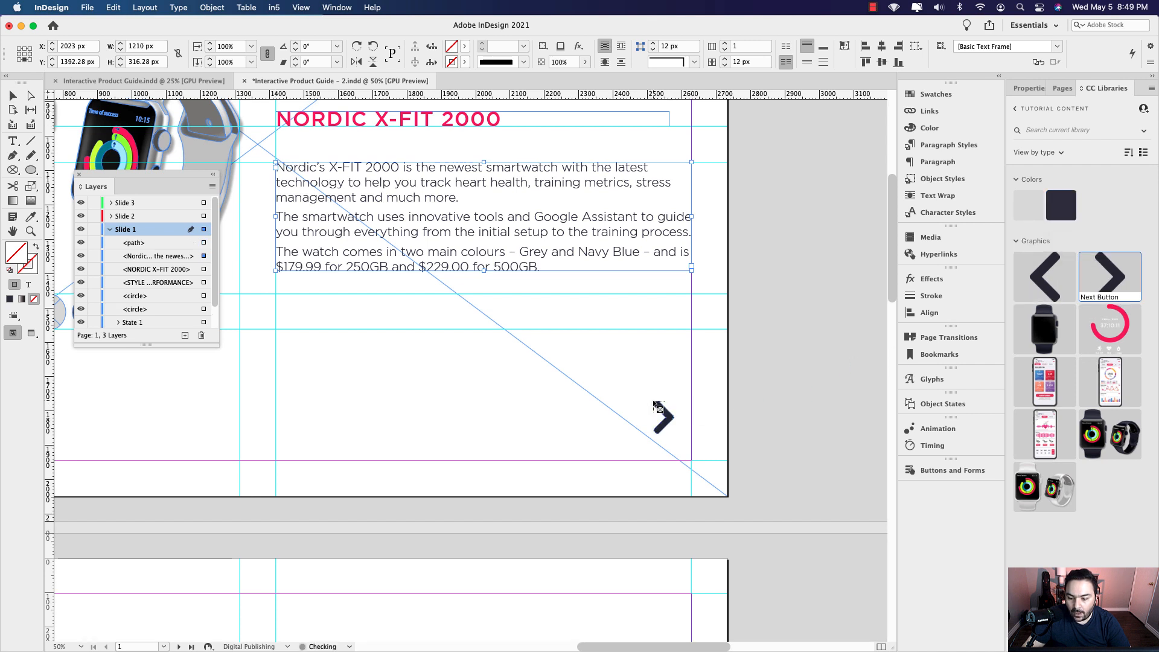
{"action": "left_click", "coordinate": [647, 398]}
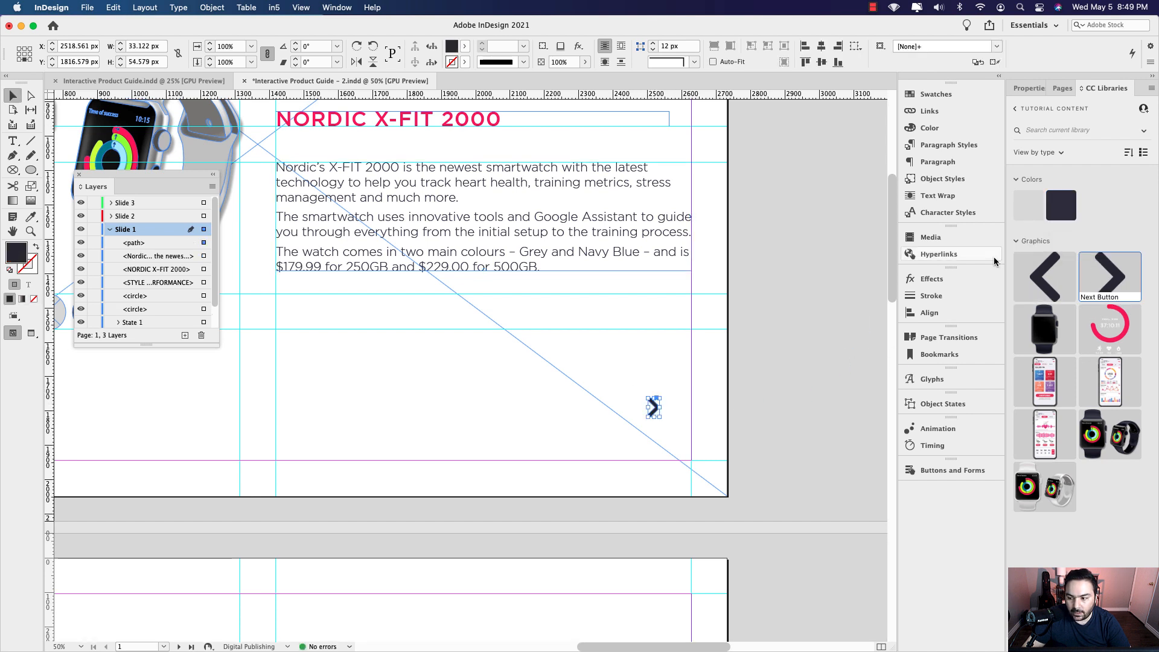
Place the Previous Button graphic from the library to the left of the next arrow, at the same height.
{"action": "left_click", "coordinate": [1027, 274]}
{"action": "left_click_drag", "start_coordinate": [1047, 276], "coordinate": [576, 408]}
{"action": "left_click", "coordinate": [574, 406]}
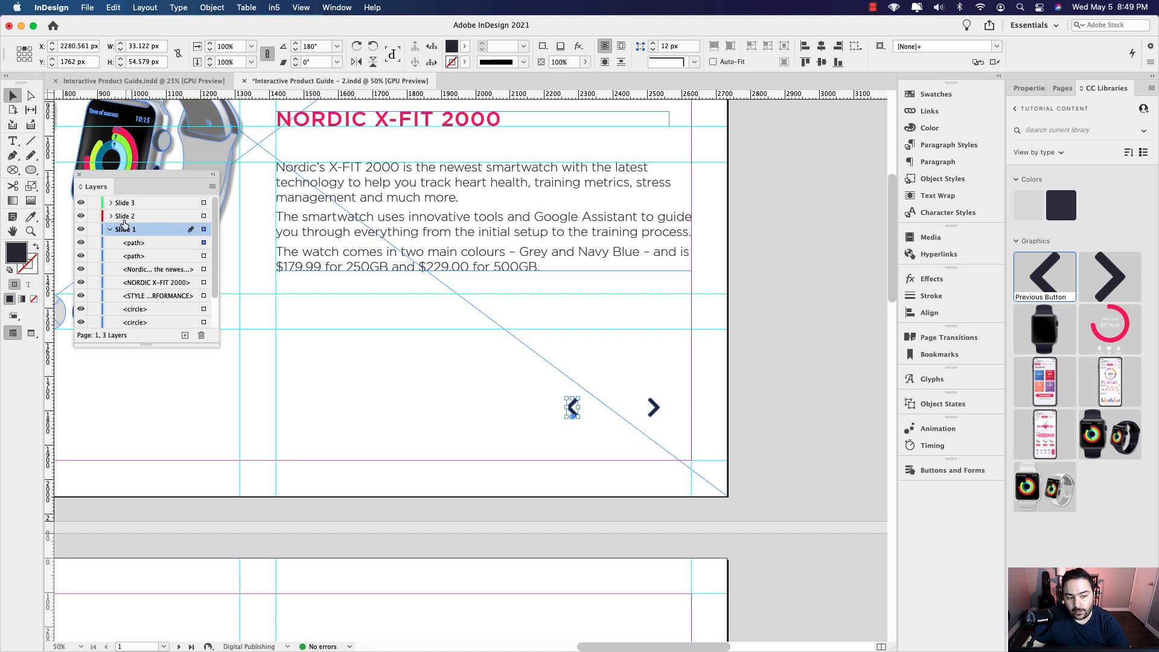
Hide and reshow the Slide 1 layer to check its contents, and align the two navigation arrows on their vertical centres.
{"action": "left_click", "coordinate": [81, 230]}
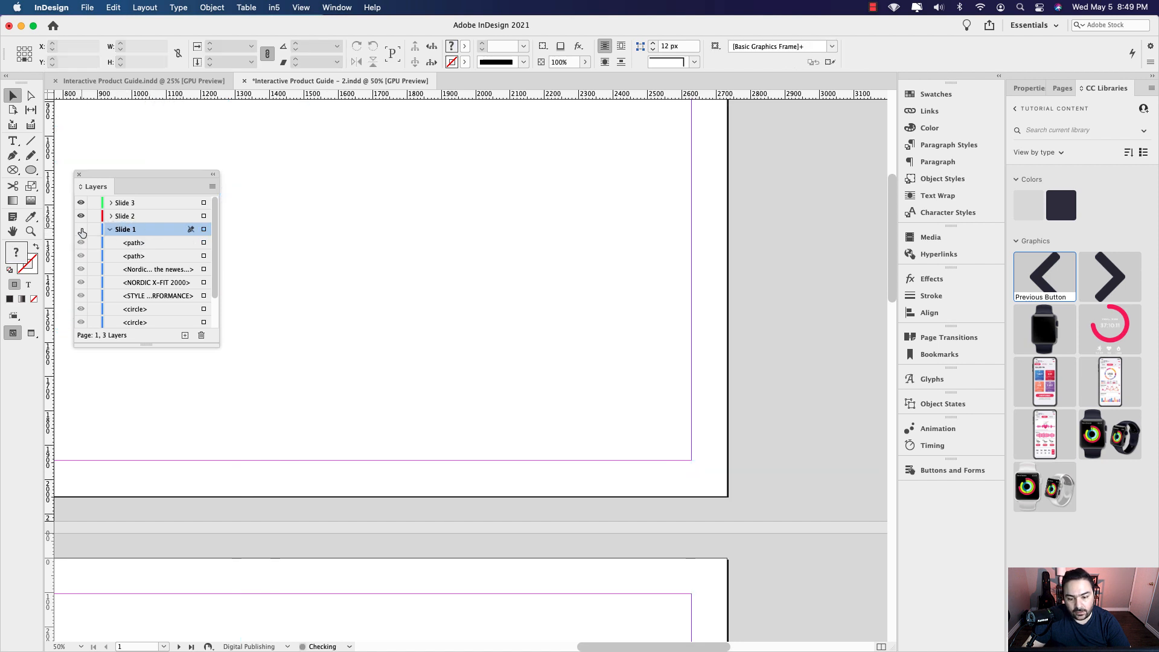
{"action": "left_click", "coordinate": [81, 230]}
{"action": "left_click_drag", "start_coordinate": [557, 389], "coordinate": [678, 429]}
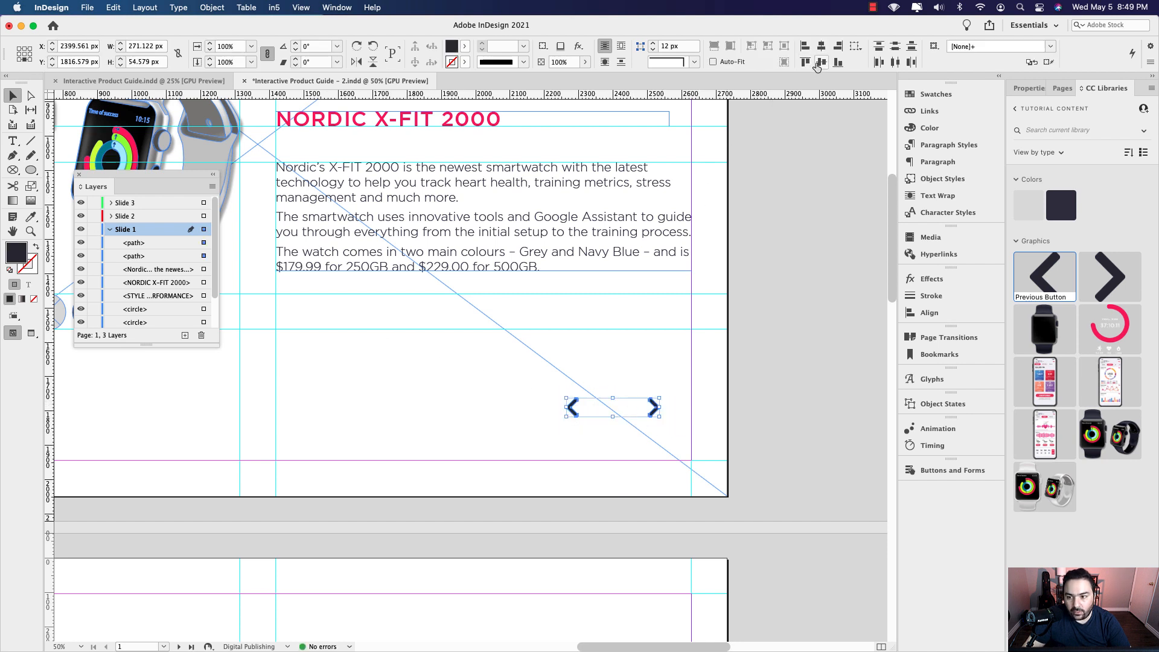
{"action": "left_click", "coordinate": [617, 391]}
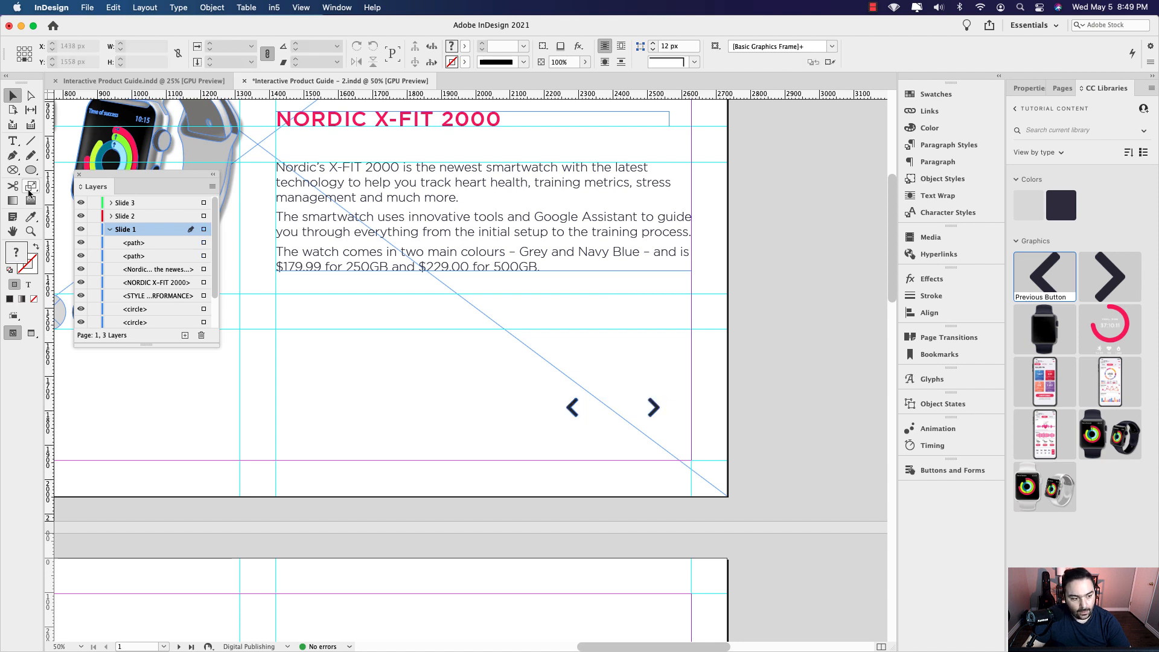
Add a "1 / 3" page counter in a text frame above the navigation arrows and apply the Body Text paragraph style.
{"action": "left_click", "coordinate": [12, 140]}
{"action": "left_click_drag", "start_coordinate": [572, 347], "coordinate": [654, 366]}
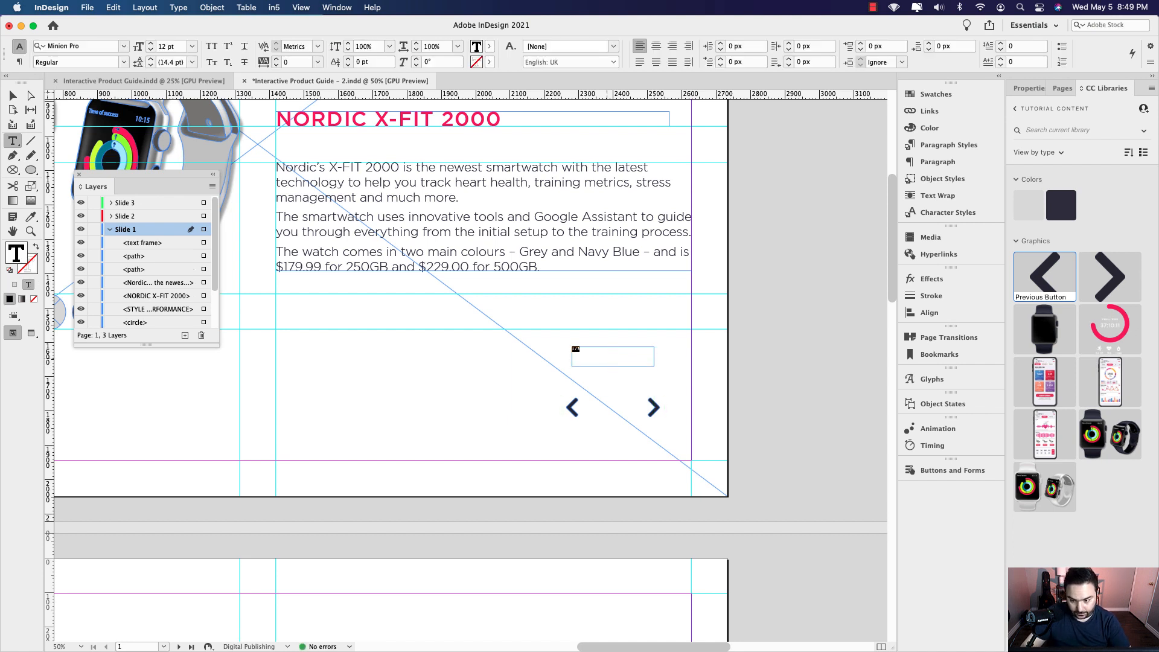
{"action": "left_click", "coordinate": [1144, 134]}
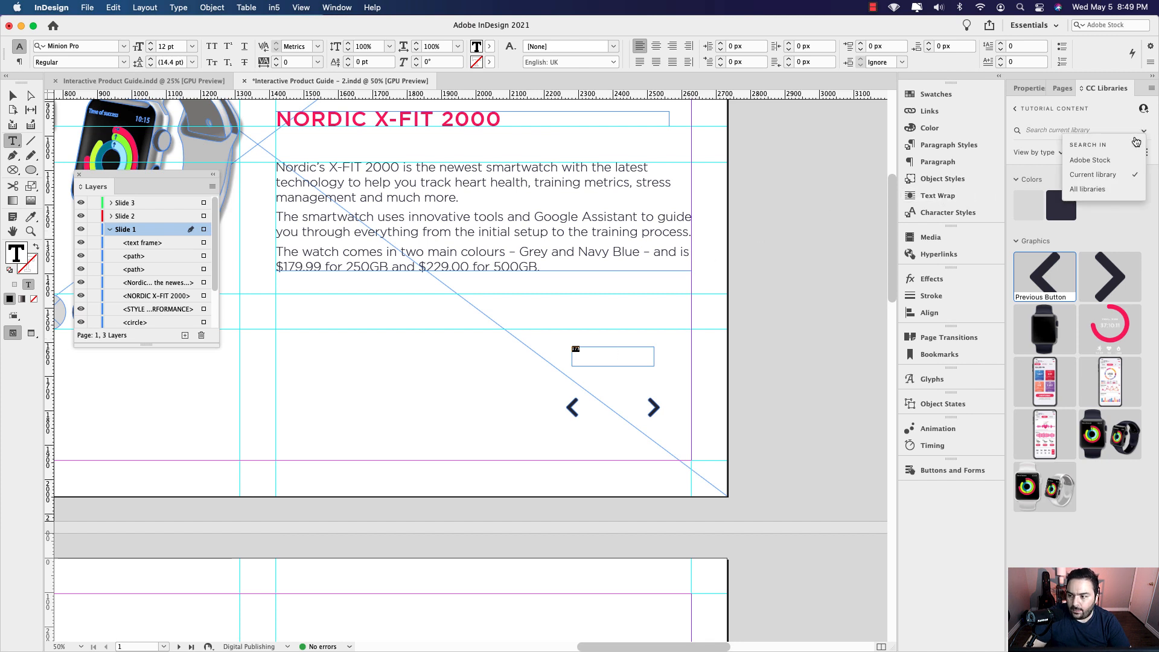
{"action": "left_click", "coordinate": [1030, 88]}
{"action": "left_click", "coordinate": [1139, 163]}
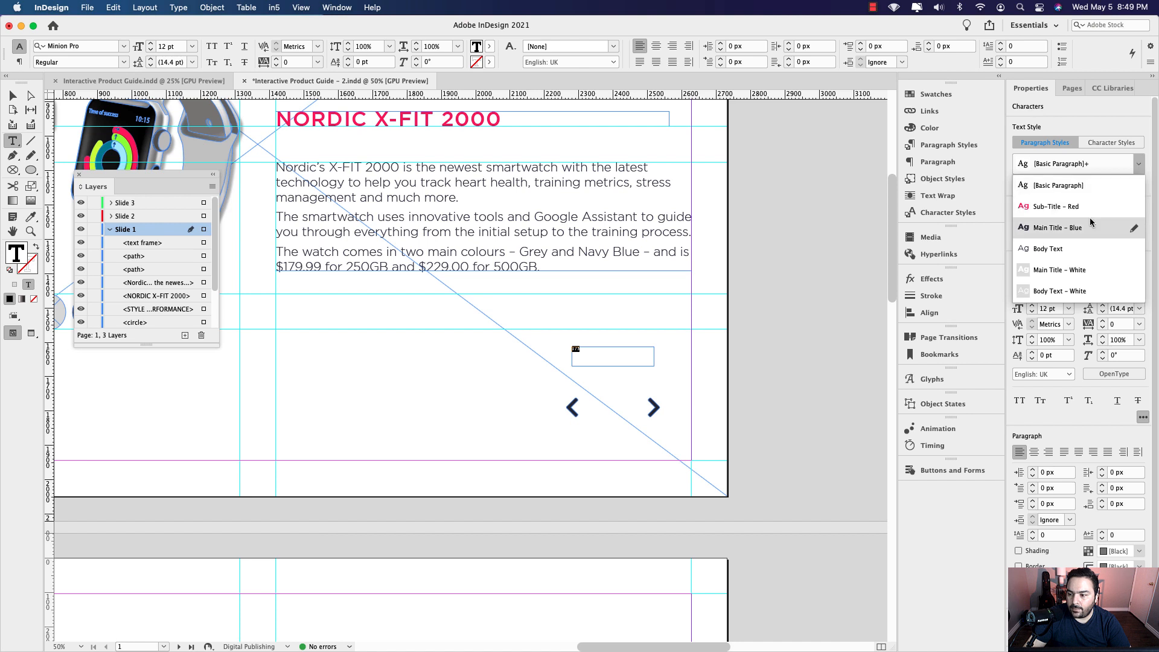
{"action": "left_click", "coordinate": [1059, 248]}
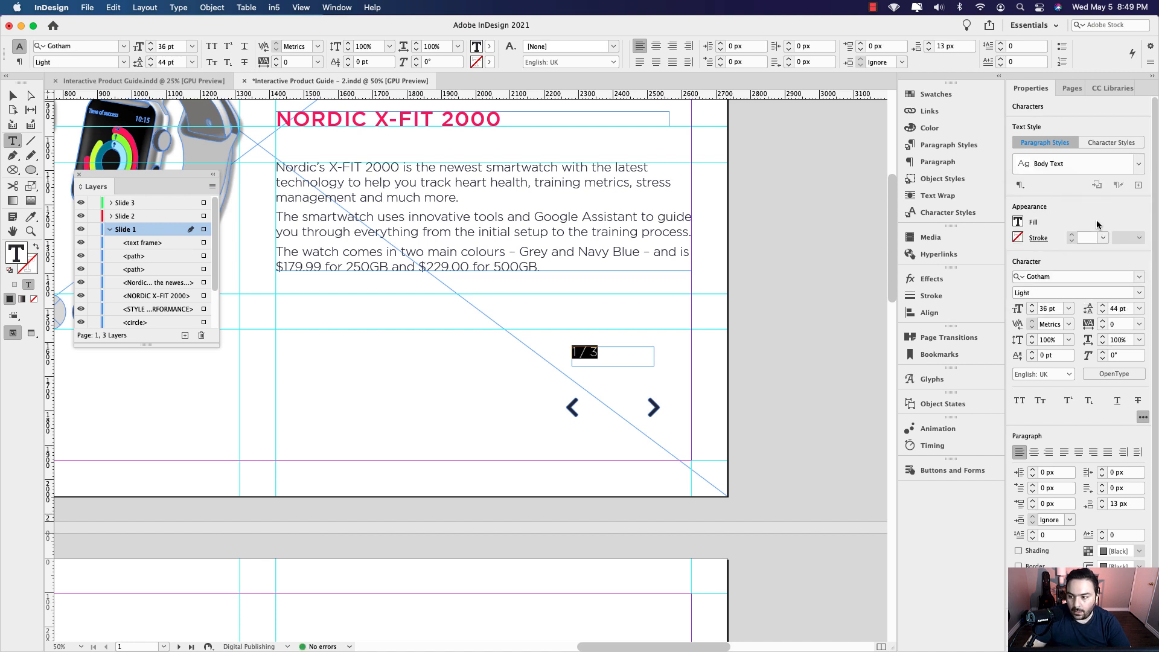
Make the page counter bold and place it, in a frame fitted to its text, midway between the two arrows.
{"action": "left_click", "coordinate": [1133, 294]}
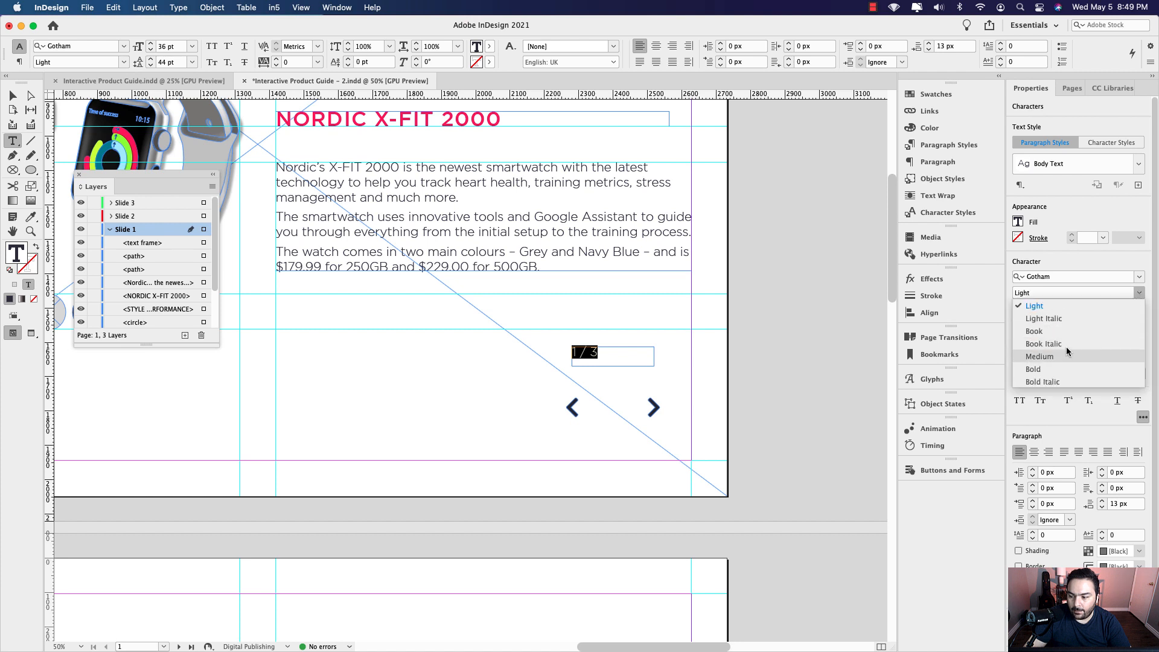
{"action": "left_click", "coordinate": [1062, 368]}
{"action": "key", "text": "Escape"}
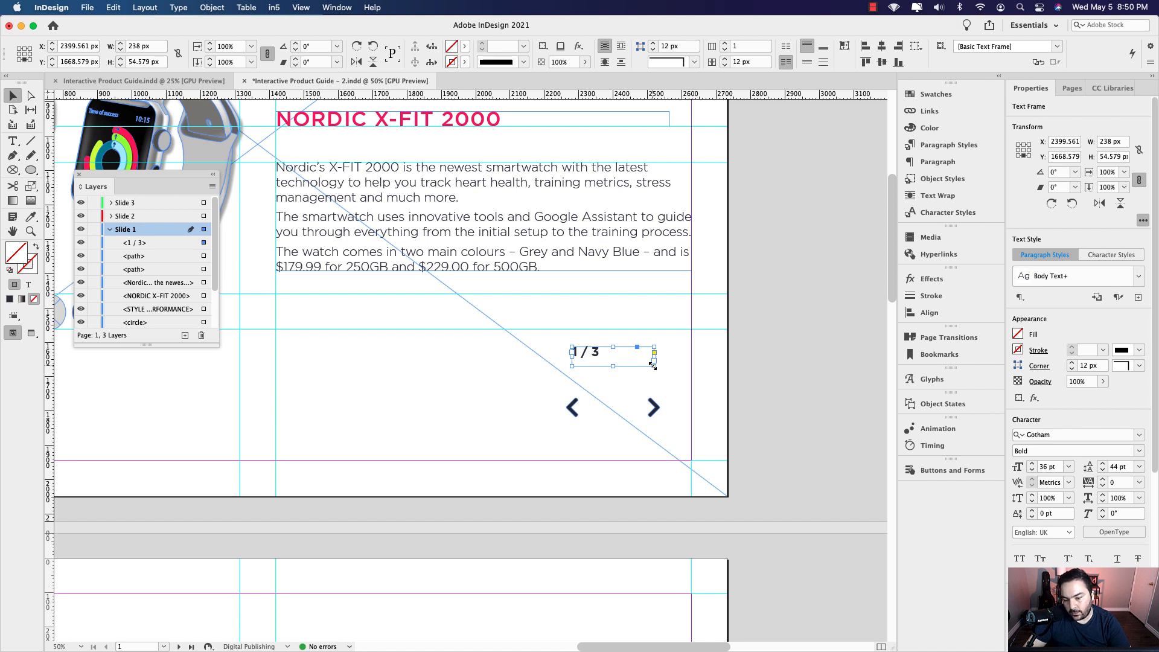
{"action": "double_click", "coordinate": [652, 365]}
{"action": "left_click_drag", "start_coordinate": [589, 356], "coordinate": [616, 411]}
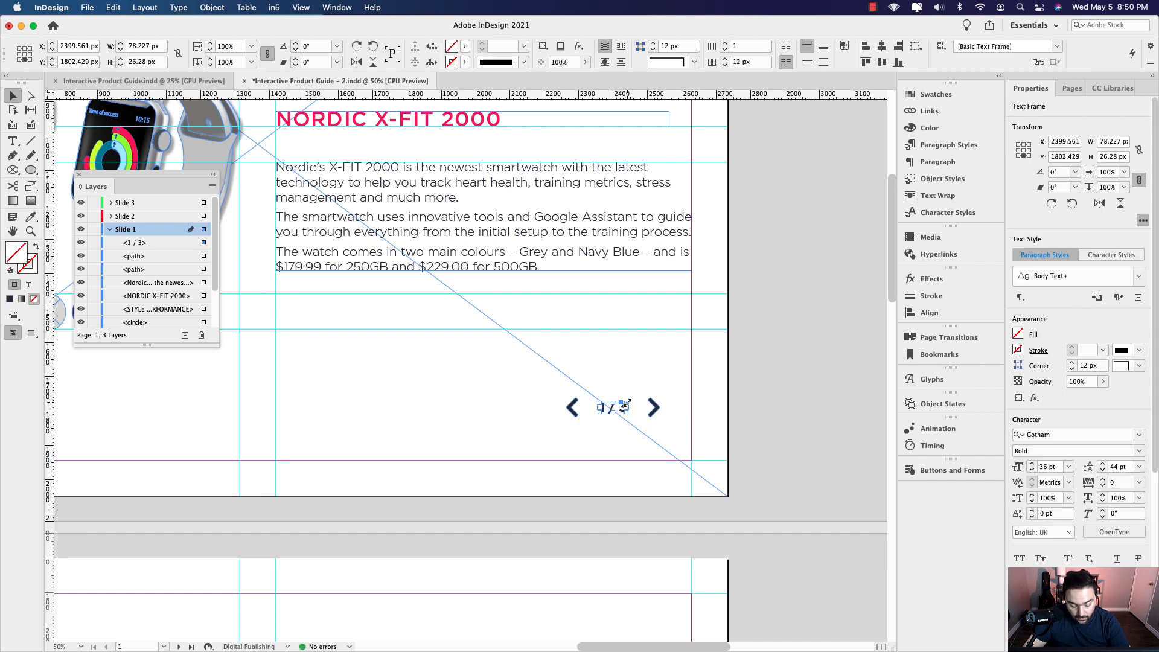
Enlarge the page counter between the arrows and set its font size to 55 pt.
{"action": "mouse_move", "coordinate": [626, 403]}
{"action": "left_mouse_down"}
{"action": "mouse_move", "coordinate": [641, 398]}
{"action": "mouse_move", "coordinate": [627, 409]}
{"action": "left_mouse_up"}
{"action": "triple_click", "coordinate": [611, 409]}
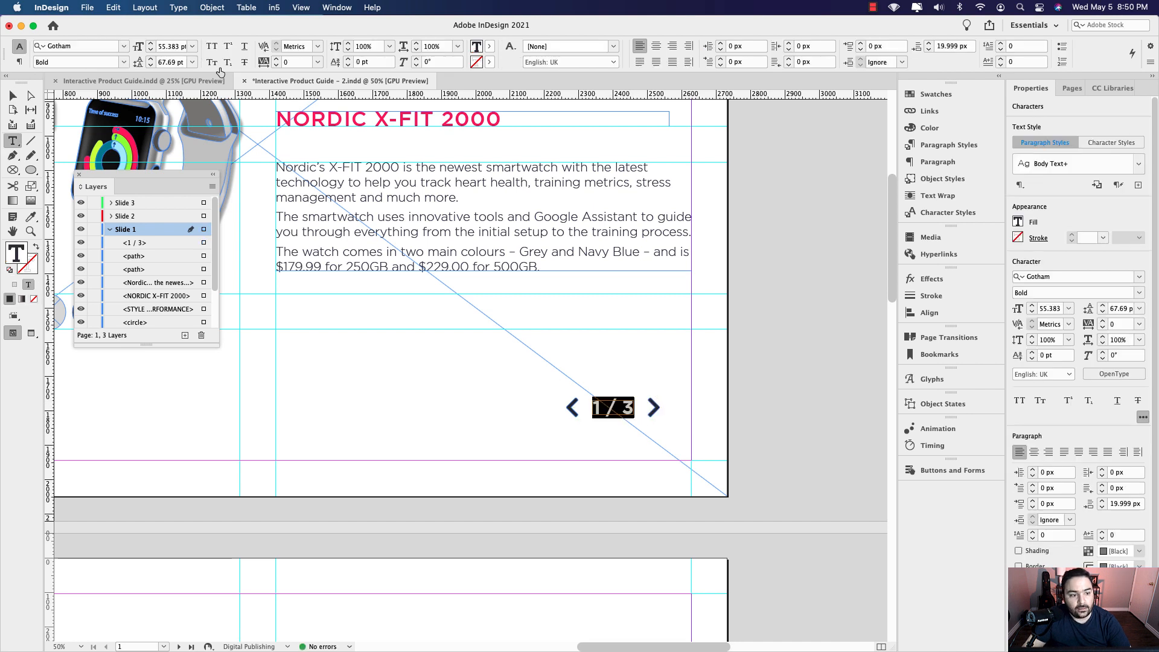
{"action": "left_click", "coordinate": [150, 49]}
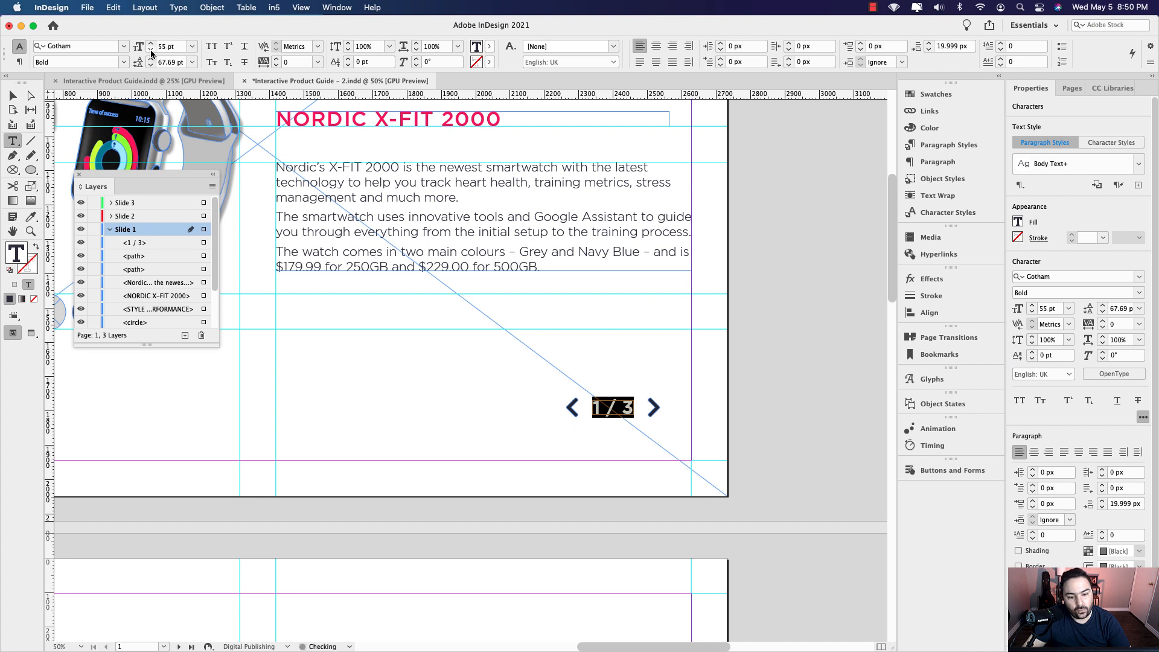
{"action": "key", "text": "Escape"}
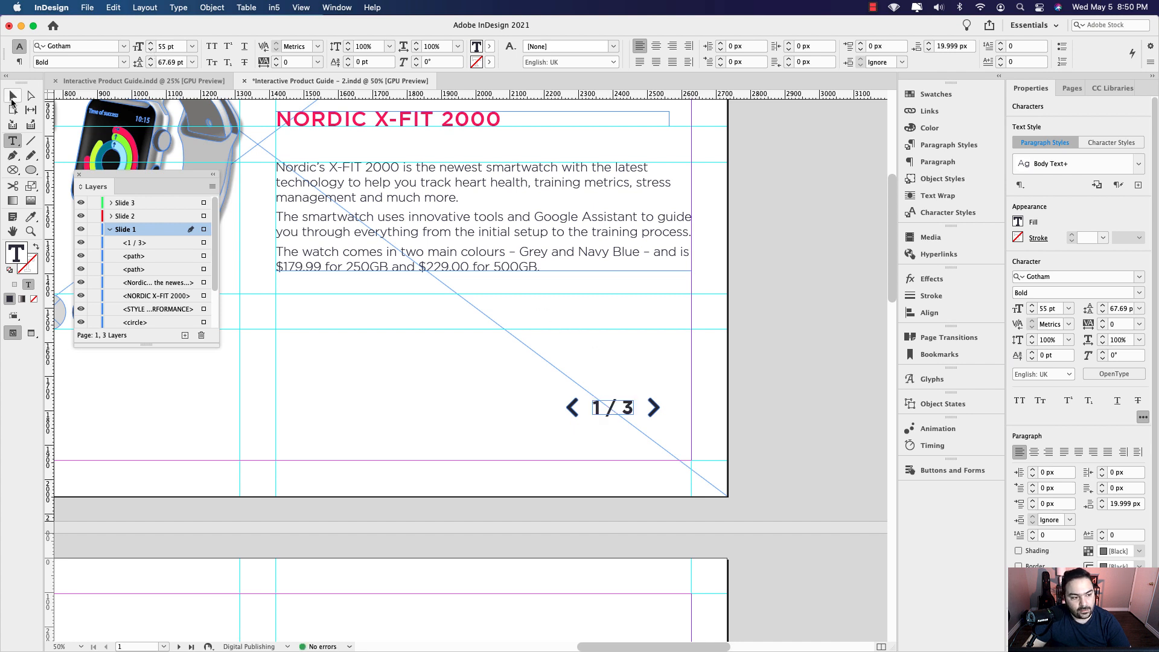
{"action": "left_click", "coordinate": [538, 415]}
Copy the previous arrow, the page counter and the next arrow together from the first page.
{"action": "key", "text": "super+minus"}
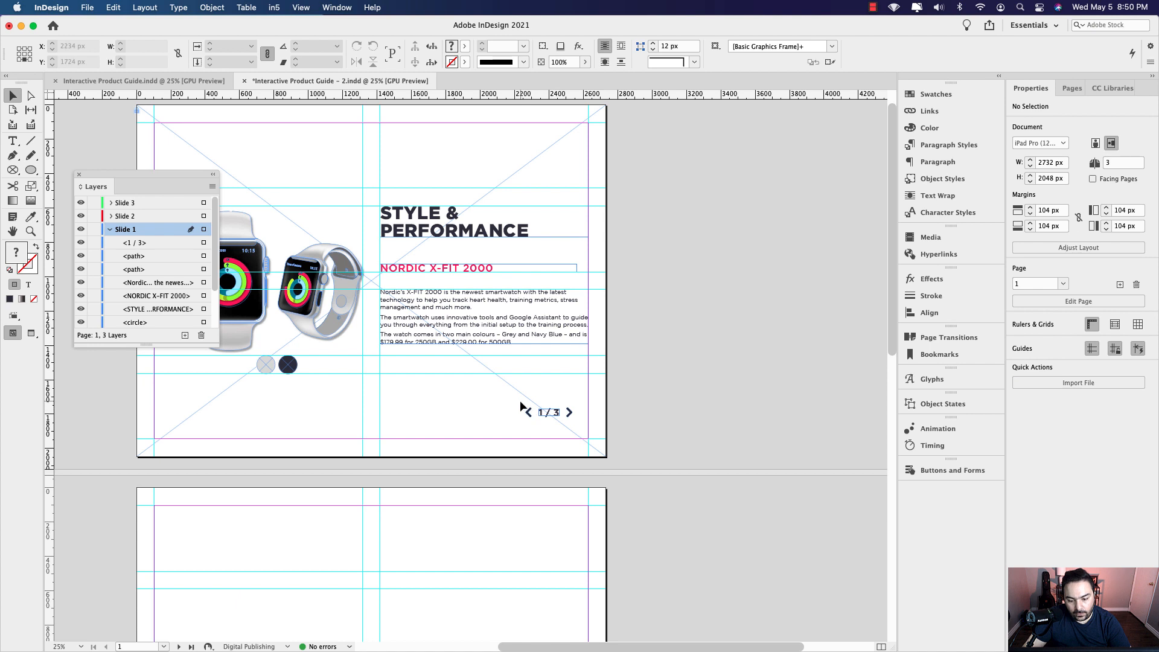
{"action": "left_click_drag", "start_coordinate": [520, 401], "coordinate": [573, 421]}
{"action": "key", "text": "super+equal"}
{"action": "key", "text": "super+equal"}
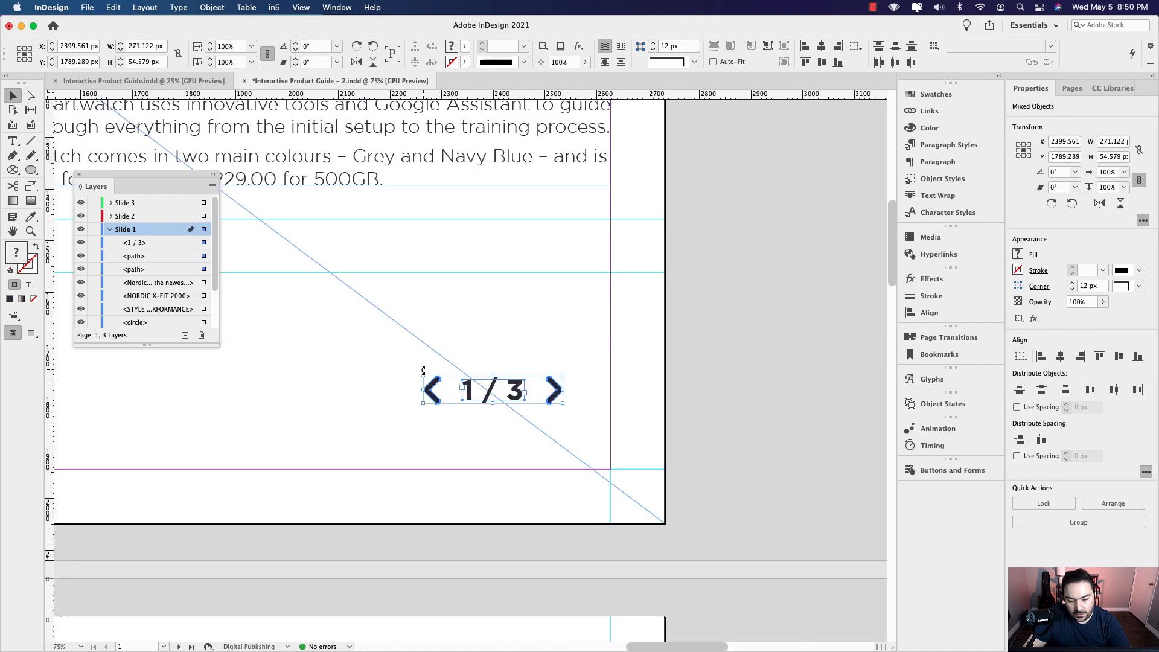
{"action": "left_click_drag", "start_coordinate": [414, 366], "coordinate": [579, 426]}
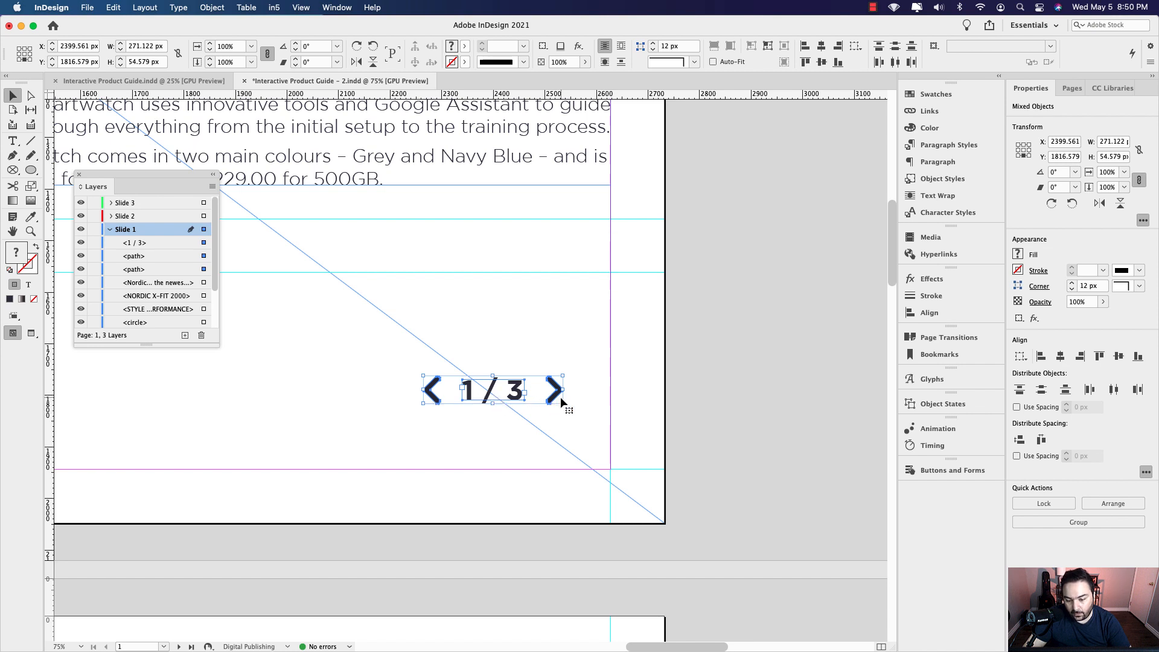
{"action": "left_click_drag", "start_coordinate": [412, 355], "coordinate": [573, 418]}
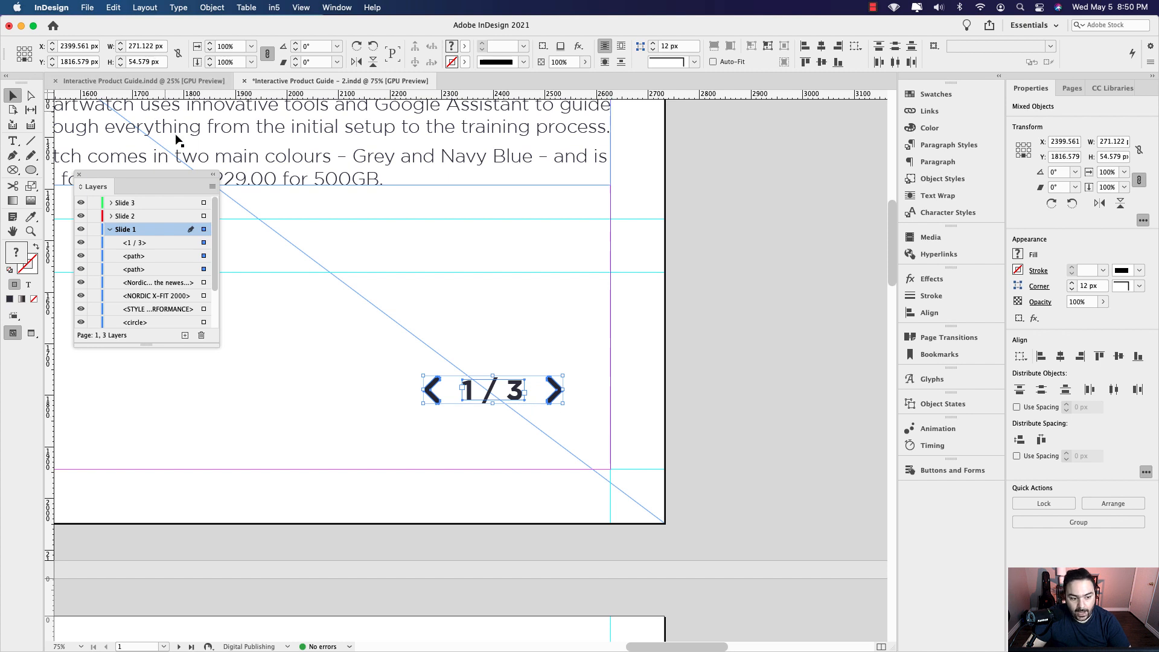
Paste the copied arrows and page counter in place on page 2, on the Slide 2 layer.
{"action": "left_click", "coordinate": [127, 217]}
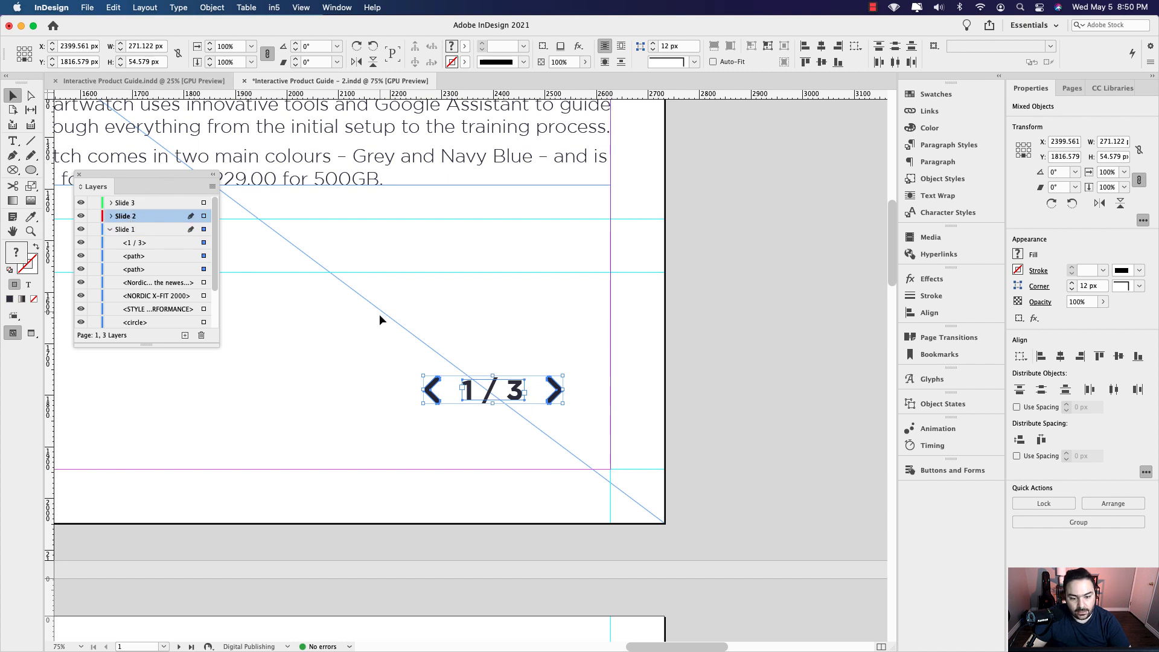
{"action": "key", "text": "super+minus"}
{"action": "key", "text": "super+minus"}
{"action": "key", "text": "super+minus"}
{"action": "left_click", "coordinate": [587, 496]}
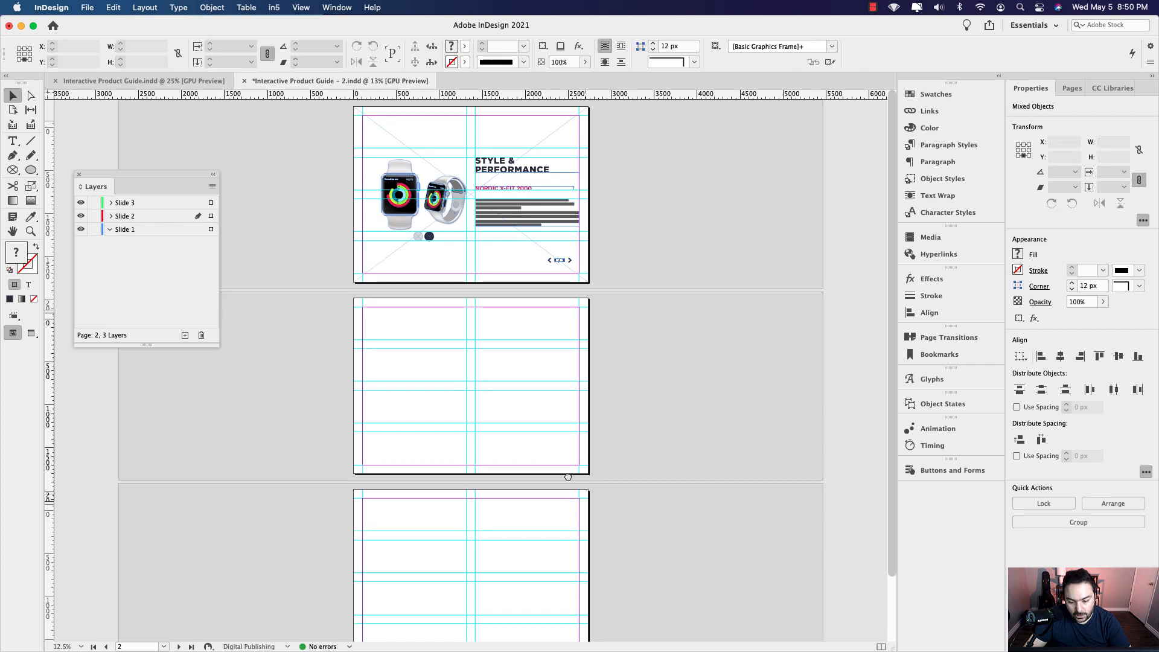
{"action": "key", "text": "super+equal"}
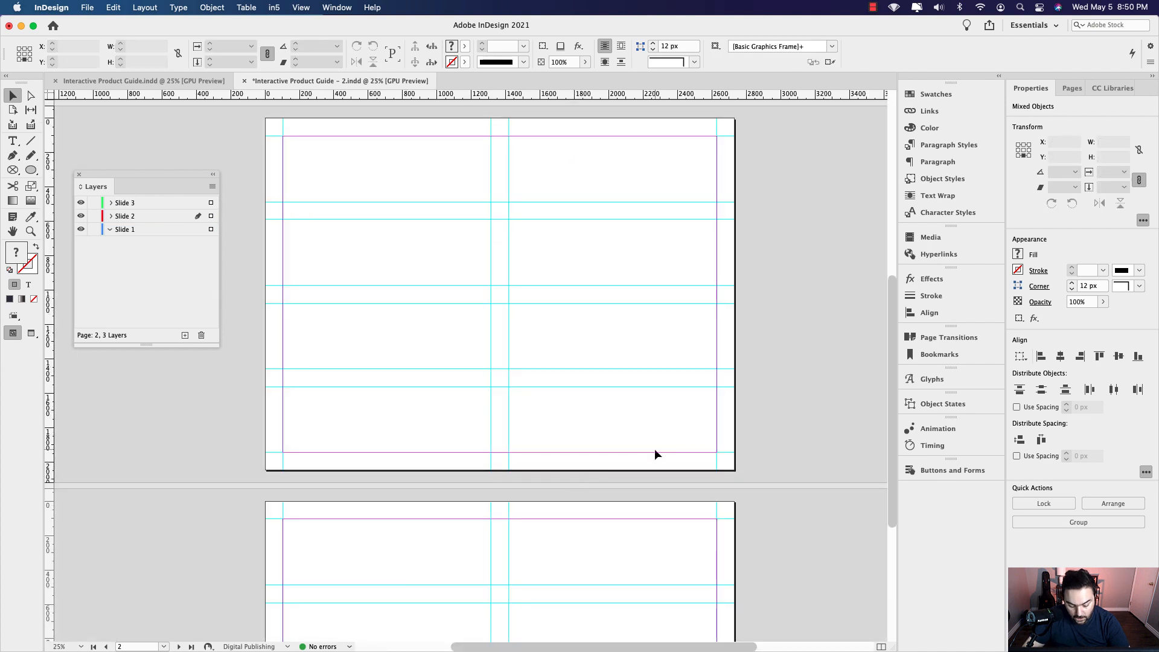
{"action": "key", "text": "super+shift+alt+v"}
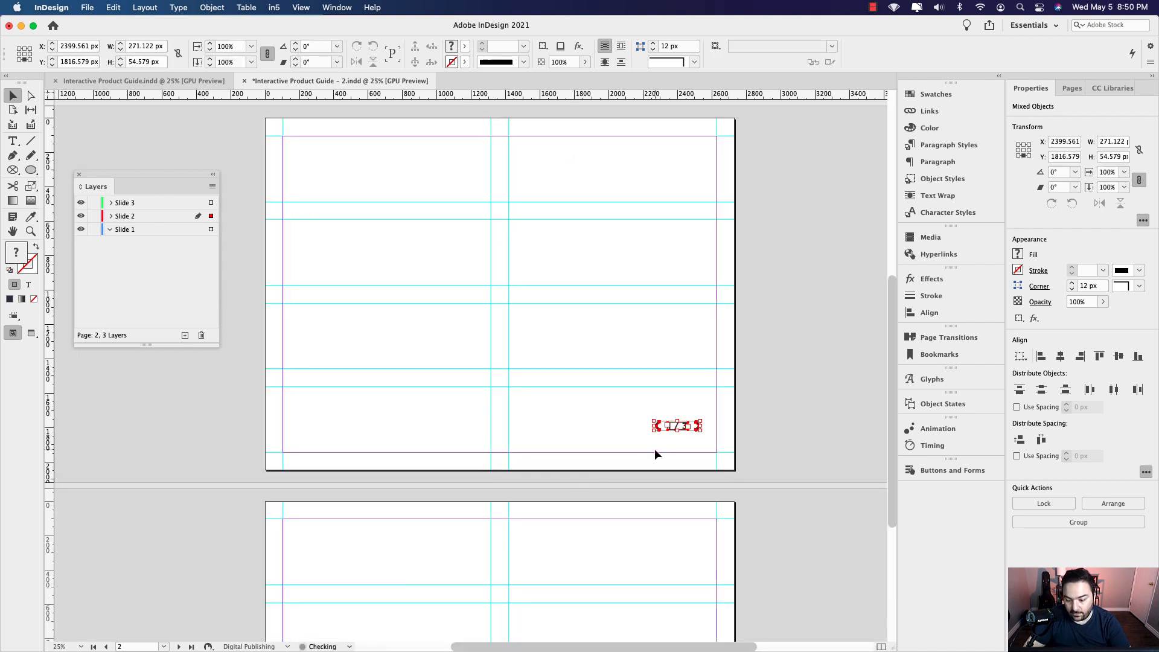
{"action": "left_click", "coordinate": [650, 455]}
Paste the same arrows and page counter in place on page 3, on the Slide 3 layer.
{"action": "left_click_drag", "start_coordinate": [733, 618], "coordinate": [598, 426]}
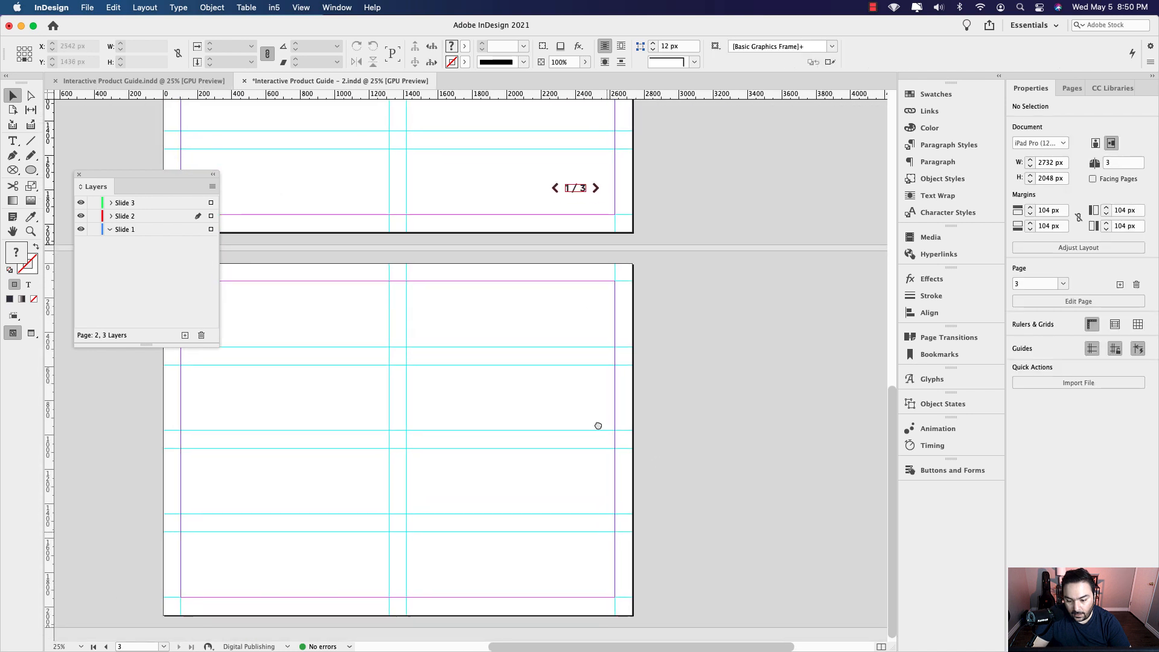
{"action": "left_click", "coordinate": [138, 204]}
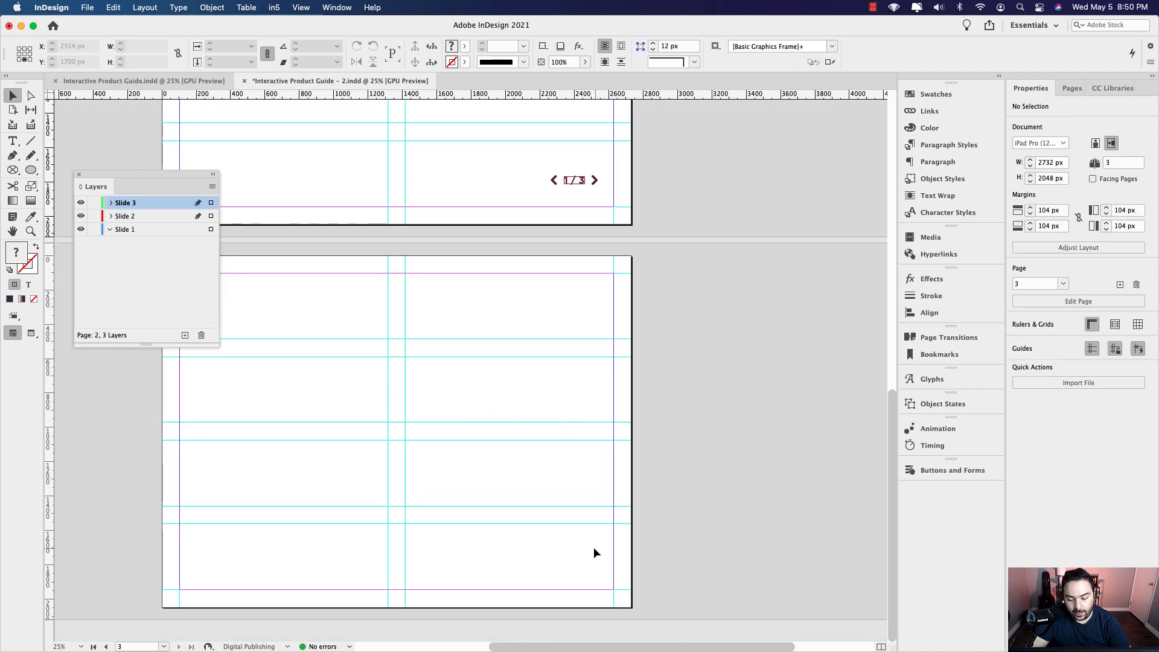
{"action": "left_click", "coordinate": [584, 580]}
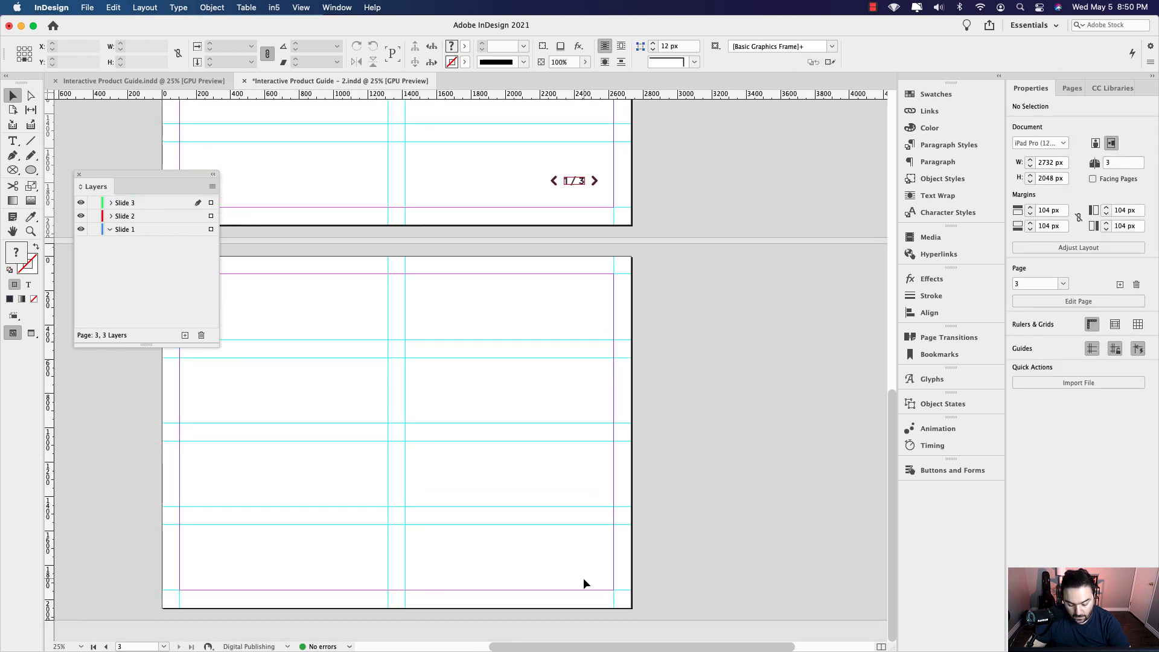
{"action": "key", "text": "super+alt+shift+v"}
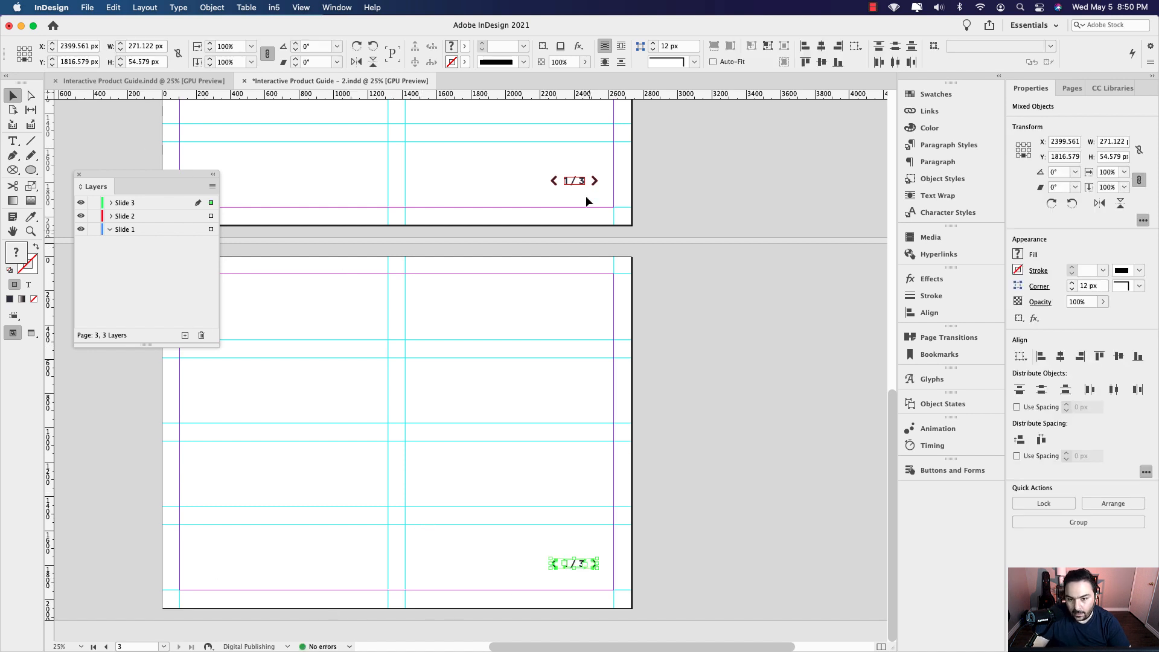
Change page 2's counter to "2 / 3" and fit its text frame to the content.
{"action": "scroll", "coordinate": [580, 180], "scroll_direction": "up", "scroll_amount": 5}
{"action": "double_click", "coordinate": [549, 191]}
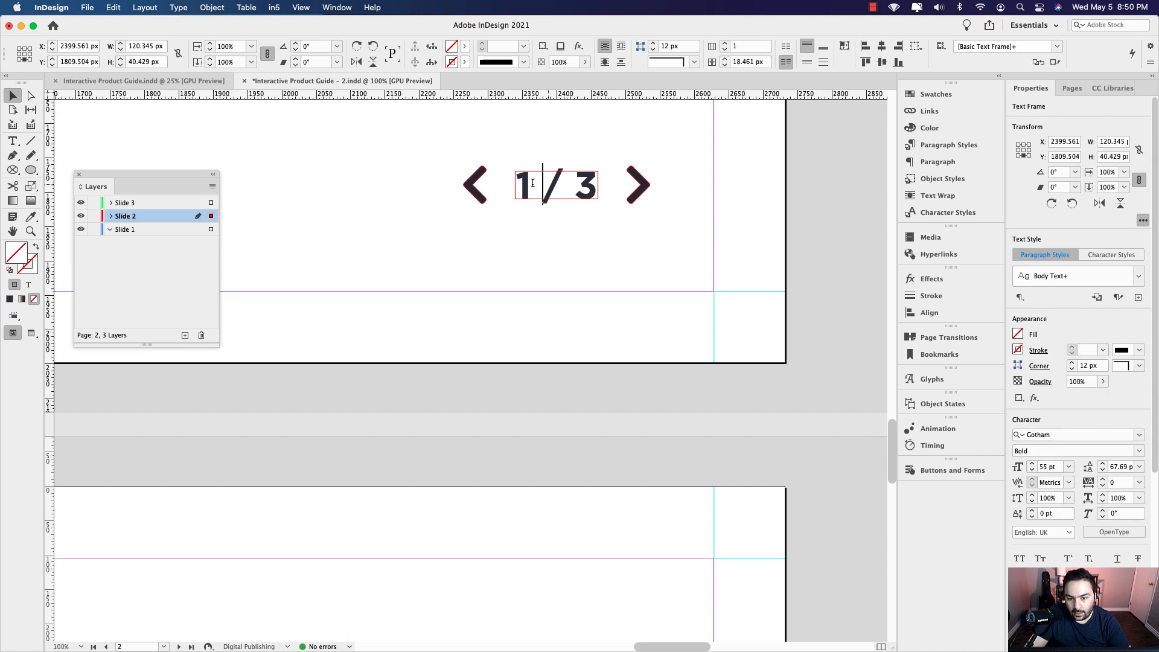
{"action": "double_click", "coordinate": [523, 183]}
{"action": "type", "text": "2 /"}
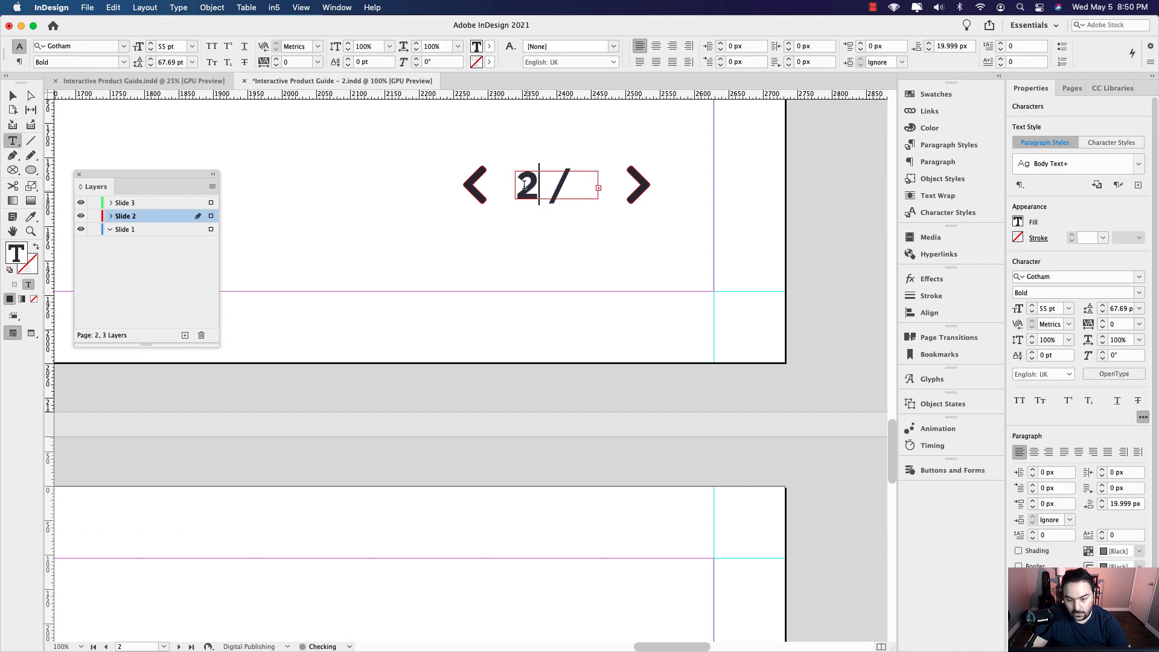
{"action": "left_click", "coordinate": [13, 95]}
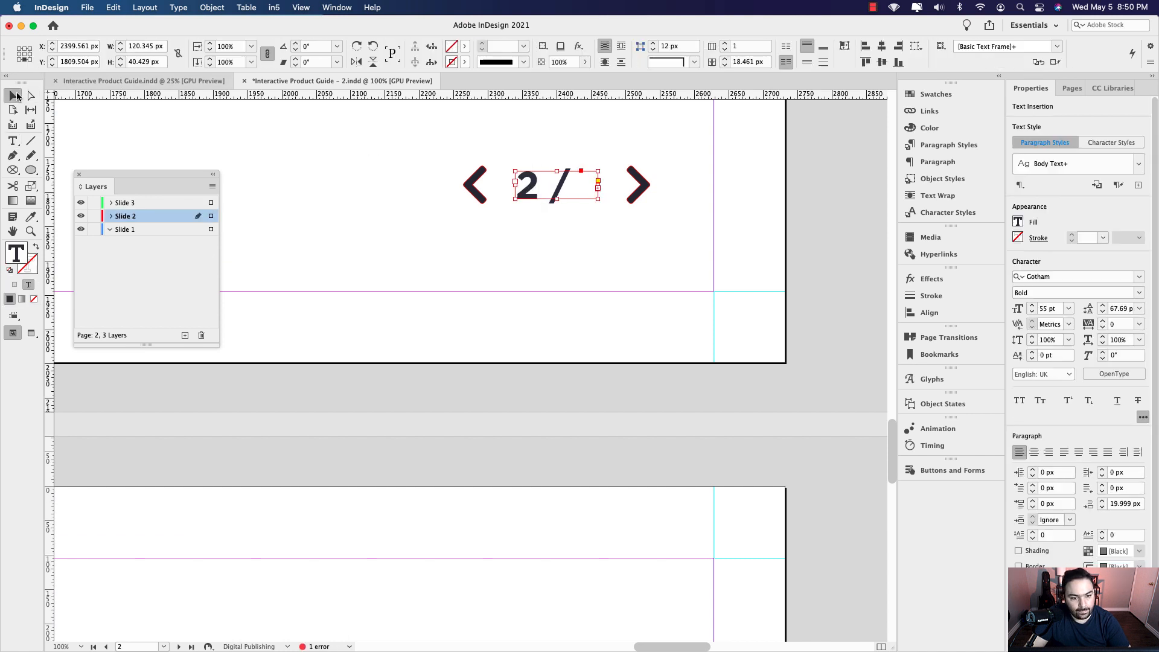
{"action": "double_click", "coordinate": [597, 199]}
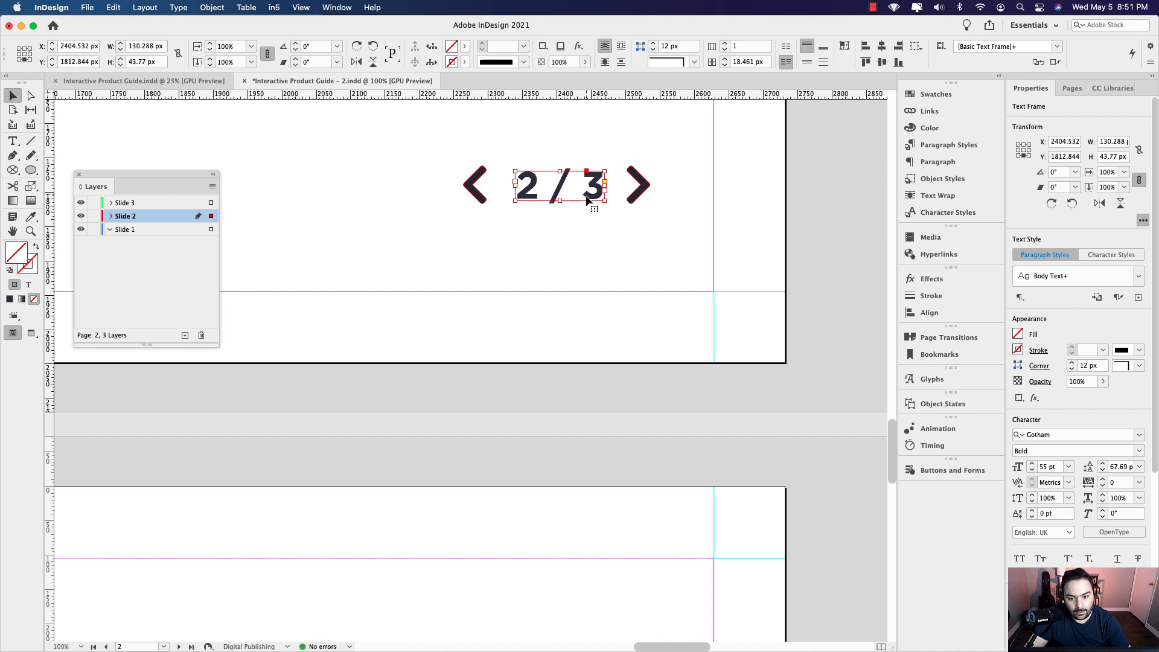
{"action": "left_click", "coordinate": [614, 277]}
Change page 3's counter to "3 / 3" and fit its text frame to the content.
{"action": "scroll", "coordinate": [614, 279], "scroll_direction": "down", "scroll_amount": 15}
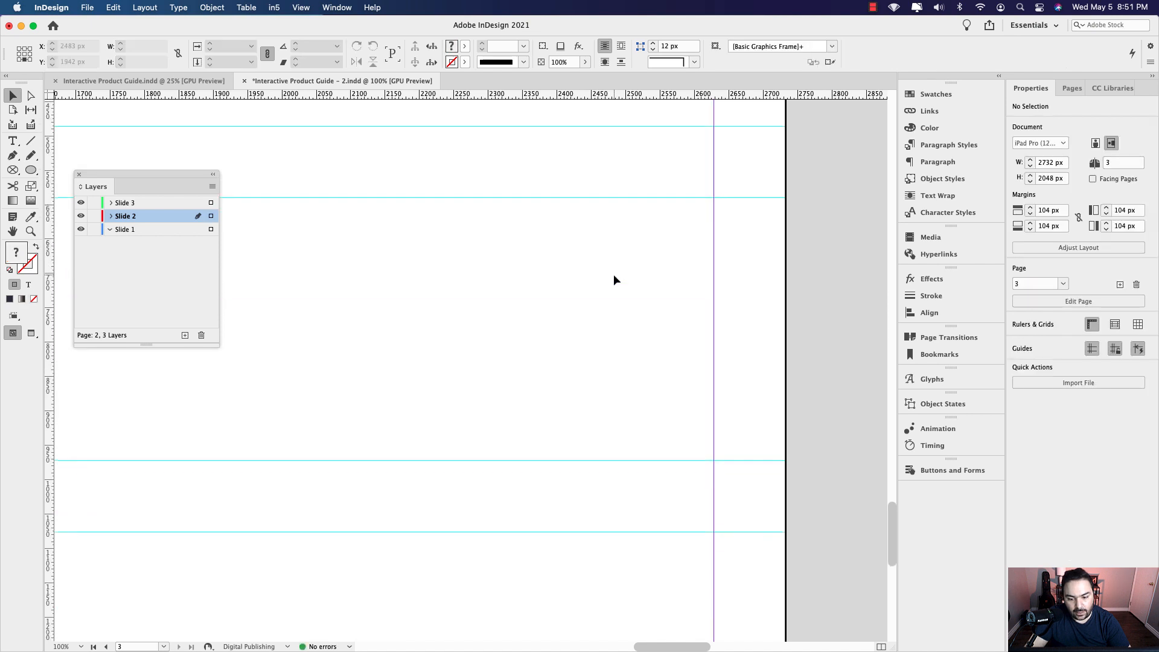
{"action": "scroll", "coordinate": [614, 277], "scroll_direction": "down", "scroll_amount": 6}
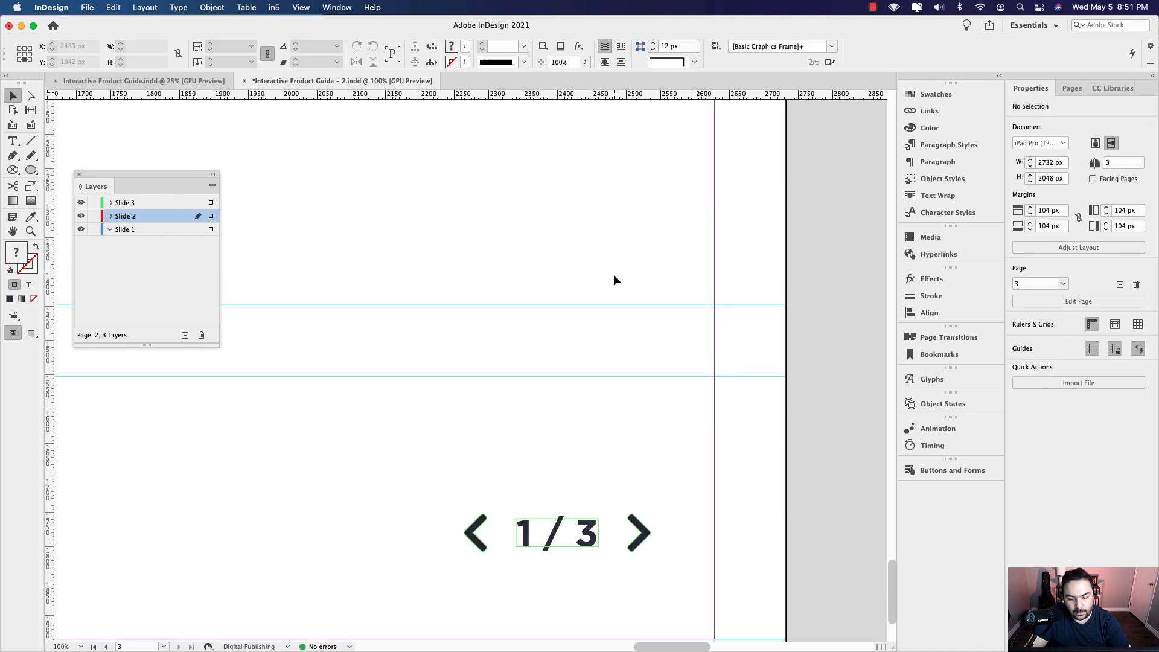
{"action": "double_click", "coordinate": [542, 528]}
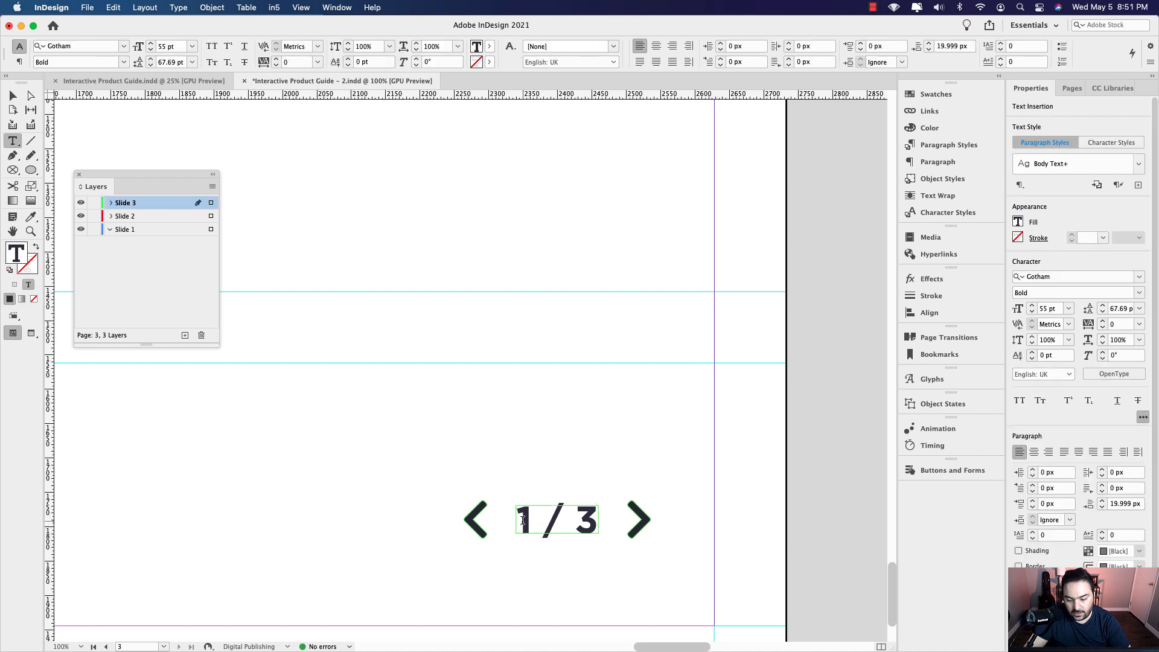
{"action": "left_click_drag", "start_coordinate": [522, 520], "coordinate": [537, 520]}
{"action": "type", "text": "2"}
{"action": "key", "text": "BackSpace"}
{"action": "type", "text": "3 /"}
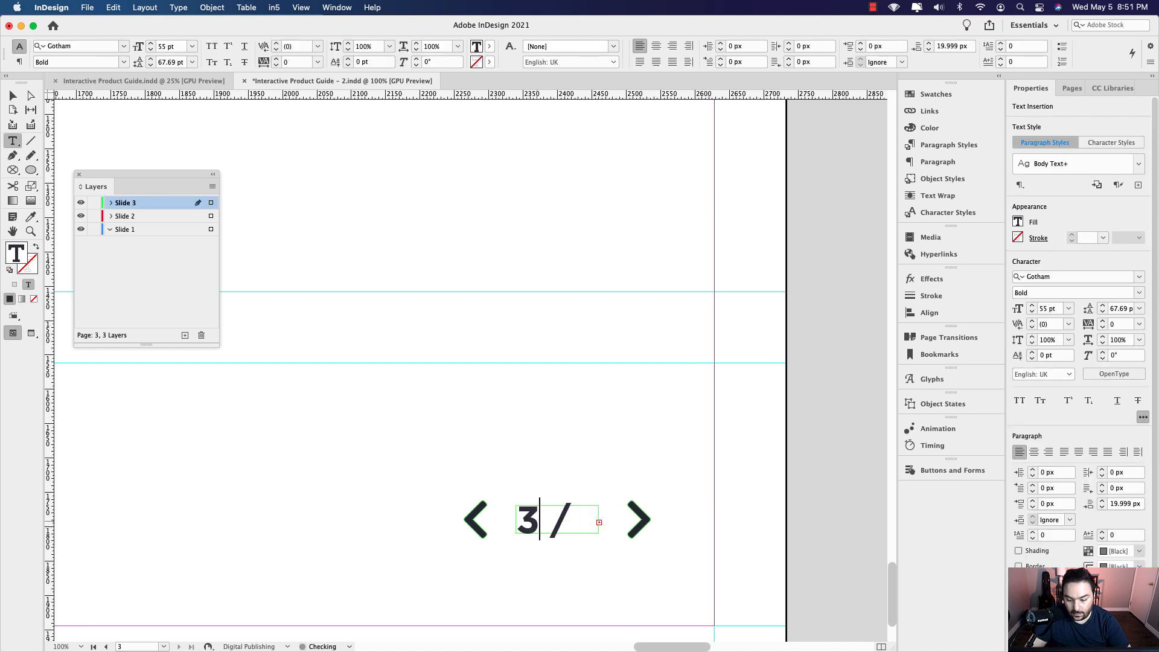
{"action": "left_click", "coordinate": [13, 97]}
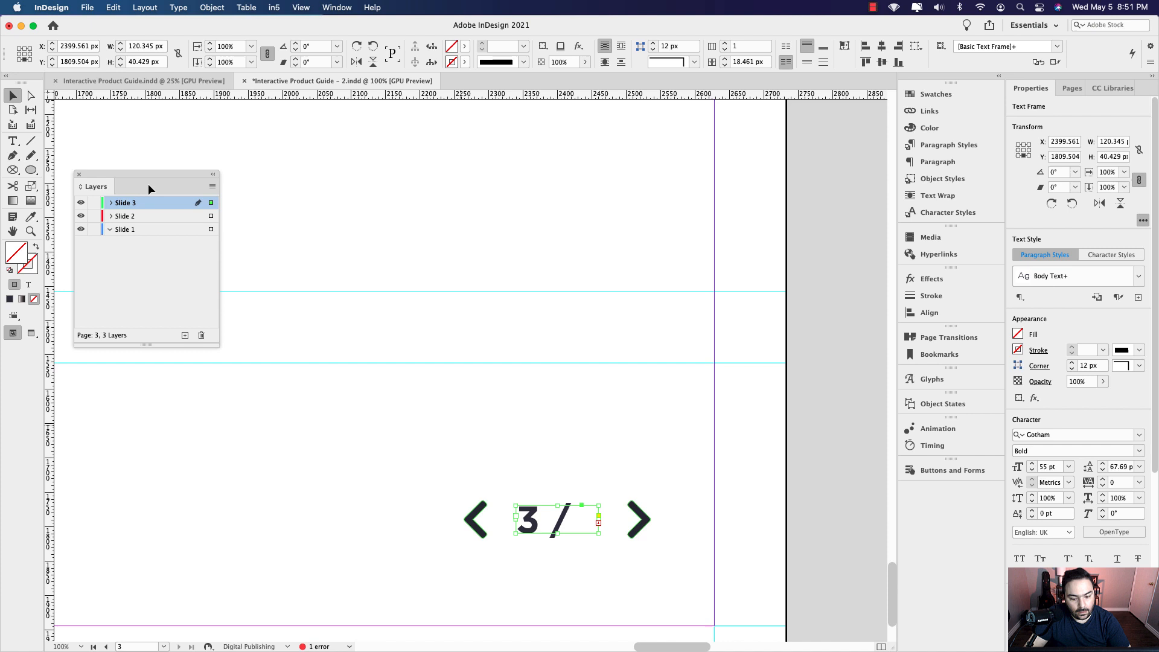
{"action": "double_click", "coordinate": [597, 535]}
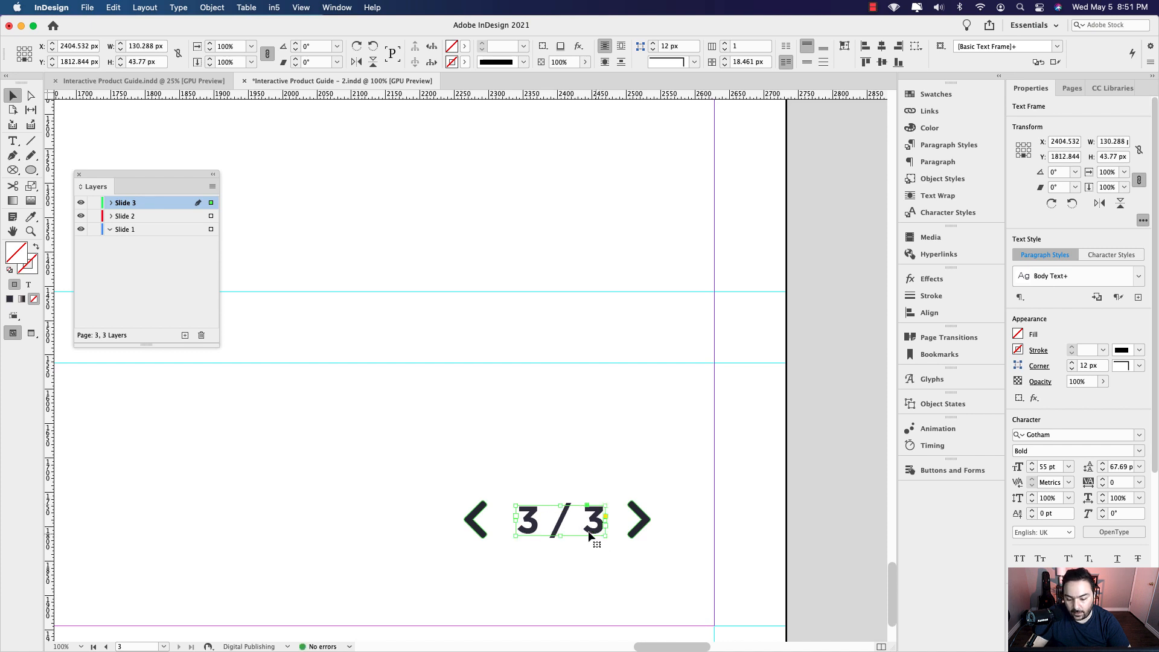
{"action": "left_click", "coordinate": [572, 458]}
Return to page 1 and make Slide 1 the active layer.
{"action": "scroll", "coordinate": [572, 457], "scroll_direction": "down", "scroll_amount": 4}
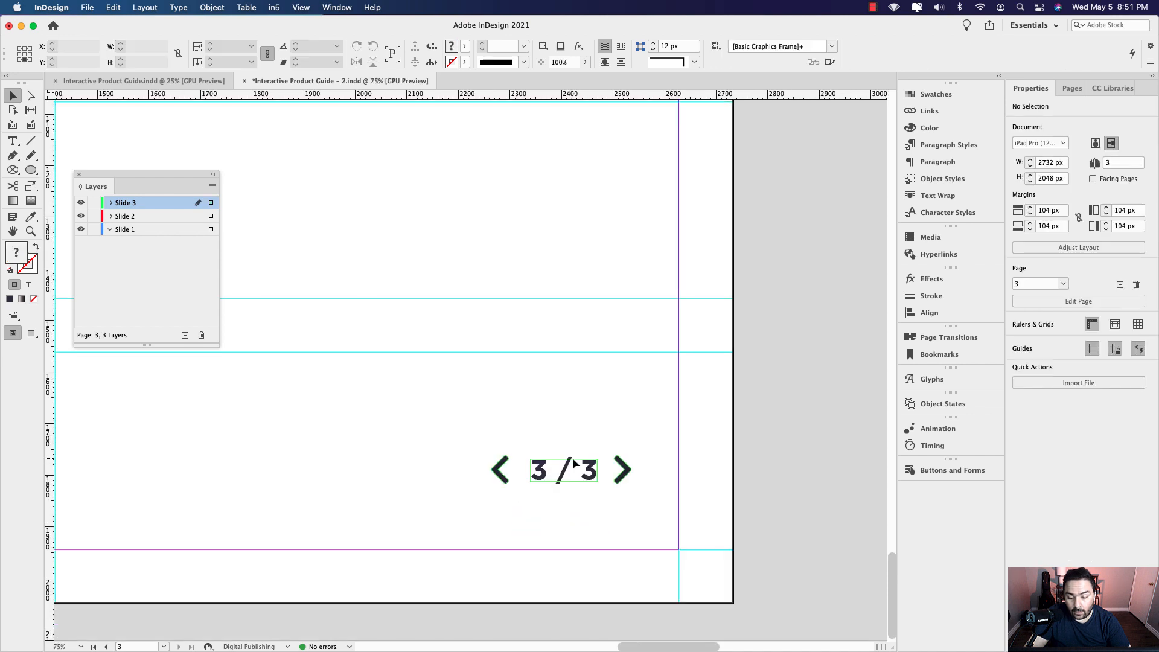
{"action": "scroll", "coordinate": [577, 164], "scroll_direction": "up", "scroll_amount": 2}
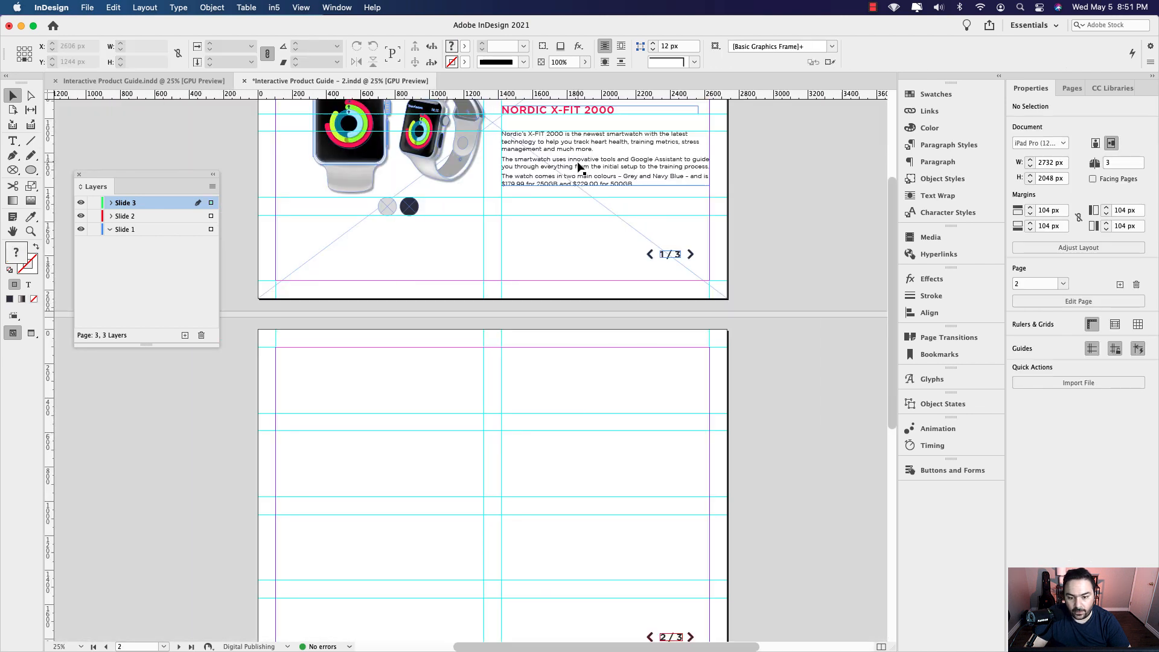
{"action": "left_click_drag", "start_coordinate": [723, 258], "coordinate": [507, 301]}
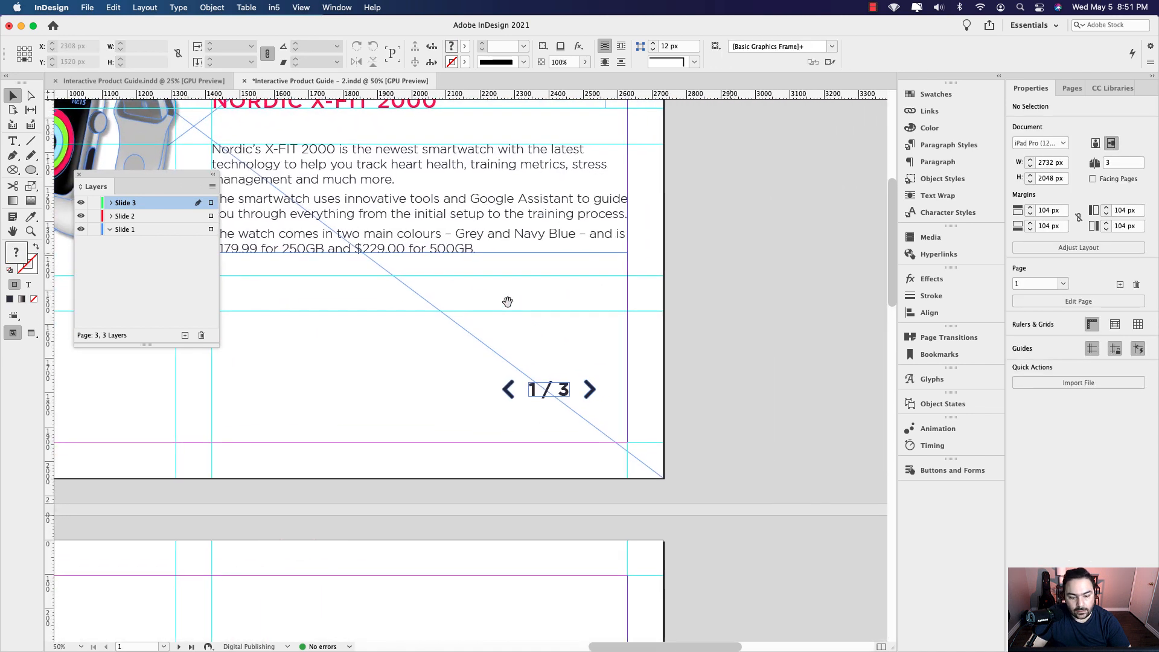
{"action": "left_click", "coordinate": [125, 234]}
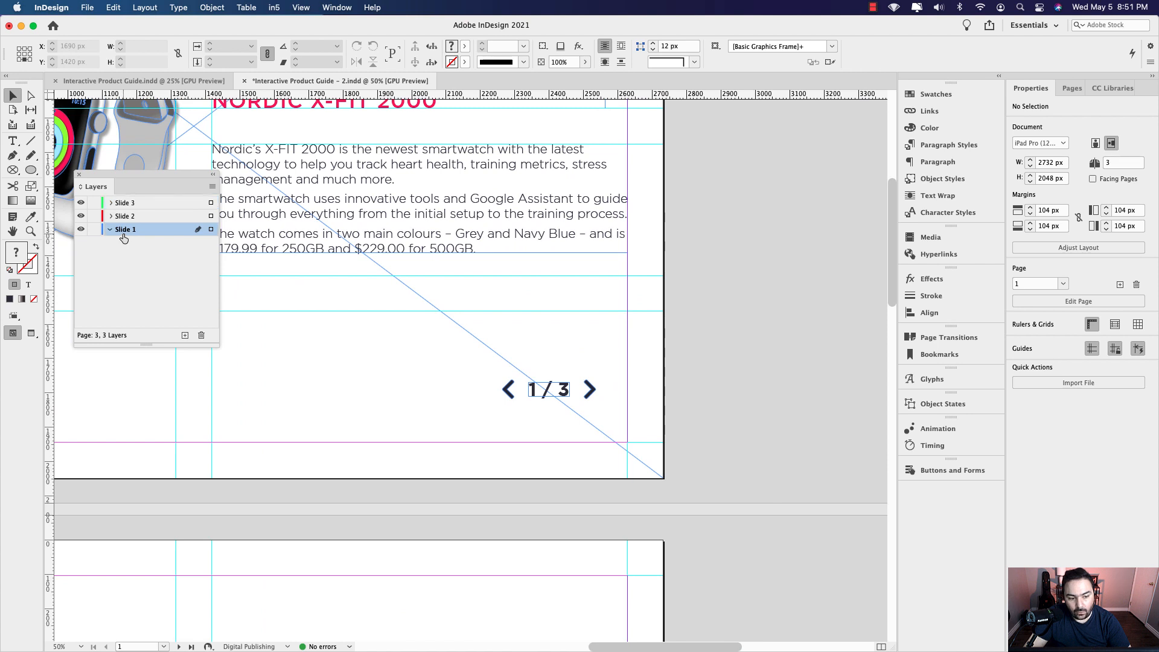
{"action": "left_click_drag", "start_coordinate": [436, 302], "coordinate": [640, 334]}
{"action": "scroll", "coordinate": [639, 334], "scroll_direction": "down", "scroll_amount": 1}
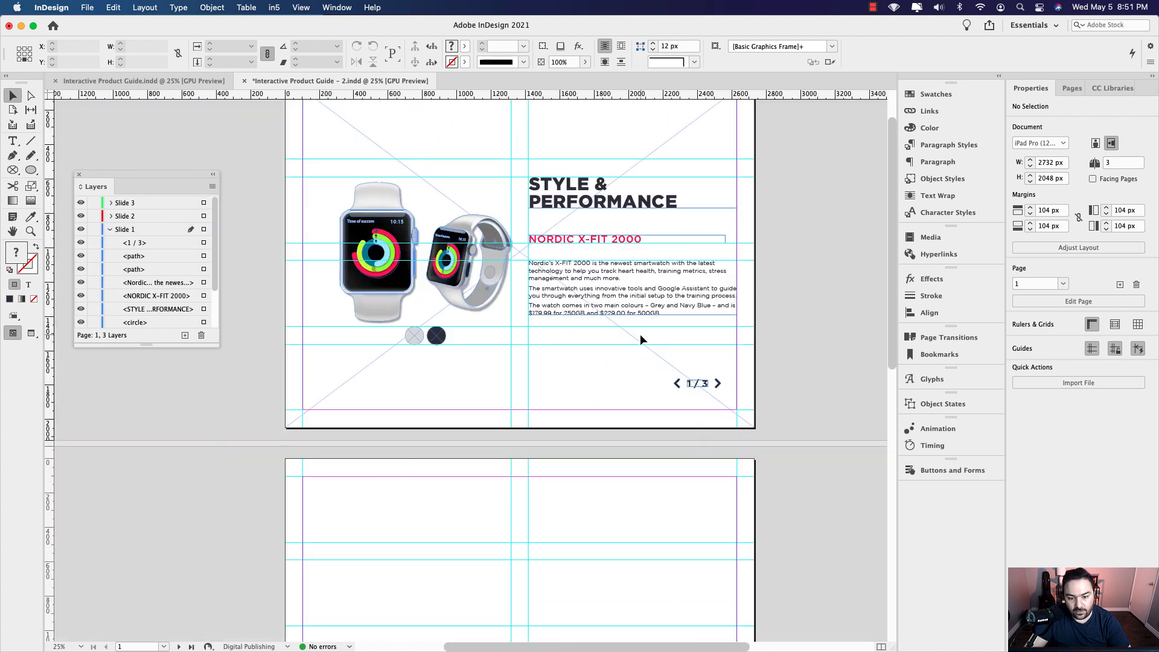
{"action": "left_click_drag", "start_coordinate": [599, 278], "coordinate": [579, 323]}
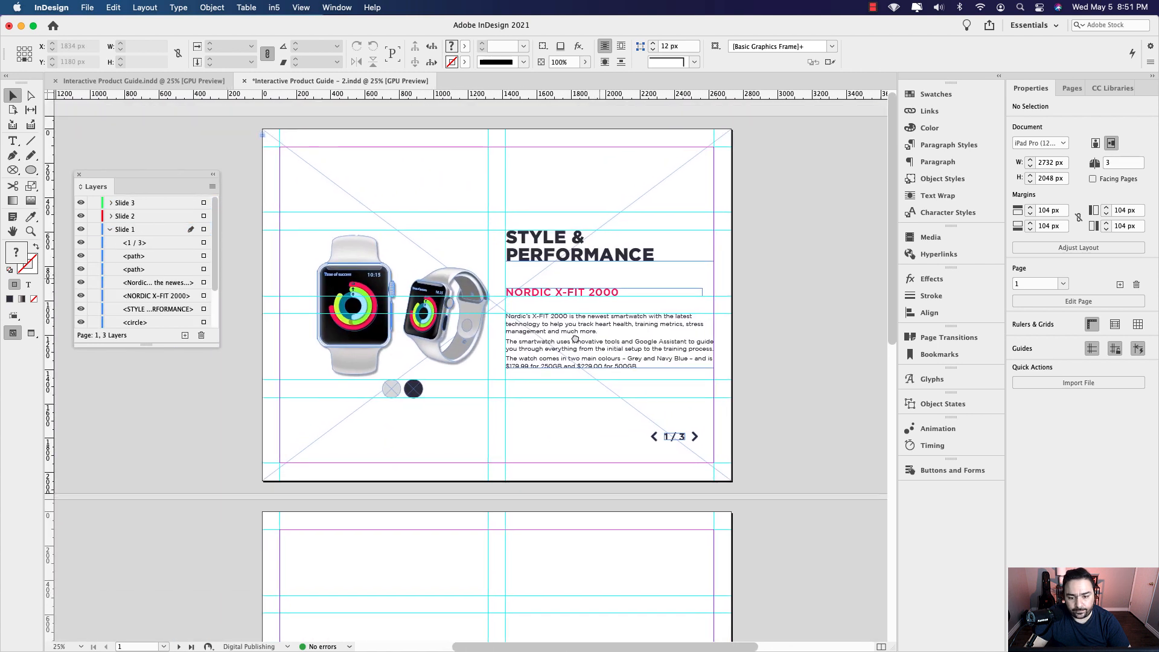
In Interactive Product Guide.indd, copy page 1's three header texts: PRODUCT GUIDE, 001 and NORDIC FITNESS.
{"action": "left_click", "coordinate": [138, 83]}
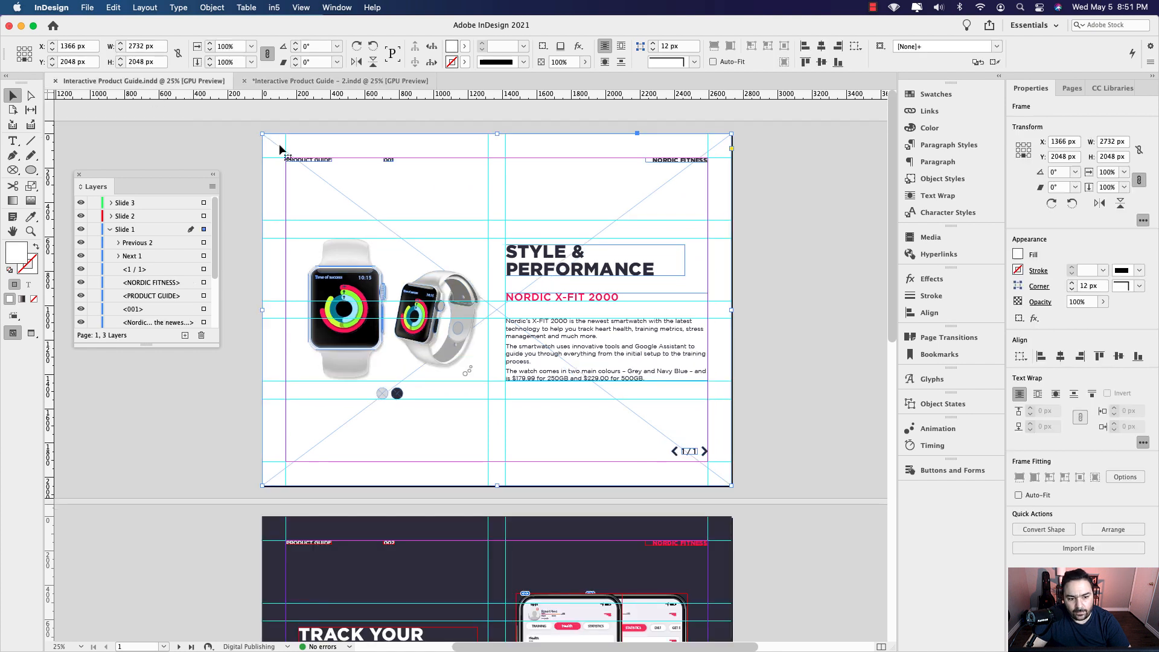
{"action": "left_click", "coordinate": [305, 160]}
{"action": "left_click", "coordinate": [389, 160], "text": "shift"}
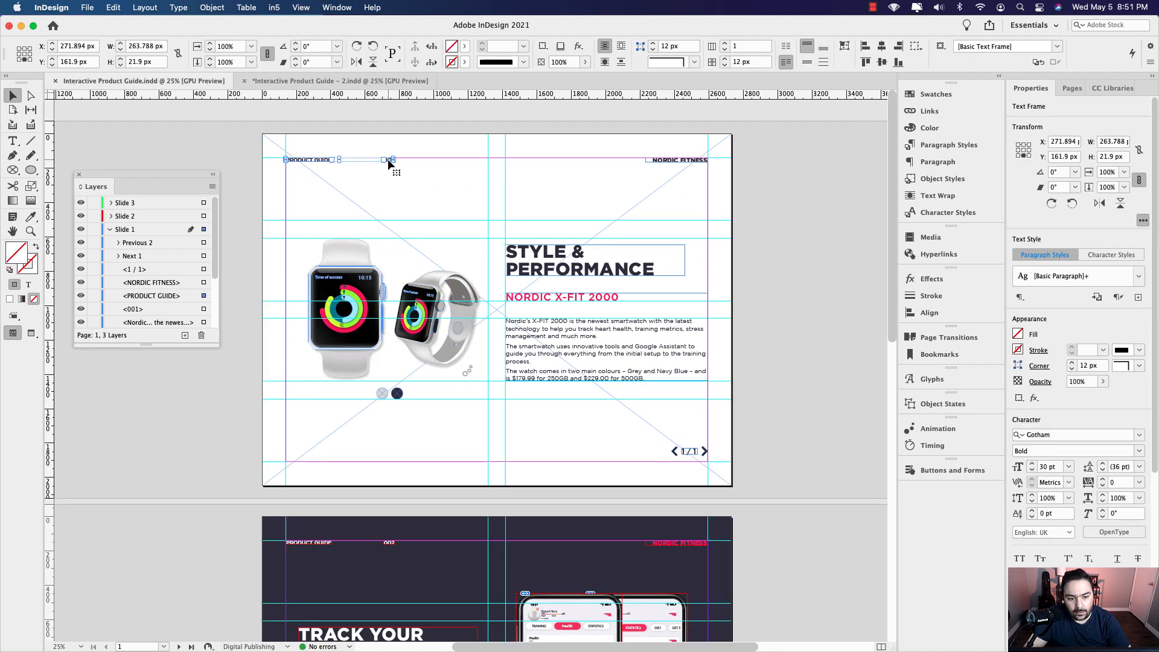
{"action": "left_click", "coordinate": [673, 161], "text": "shift"}
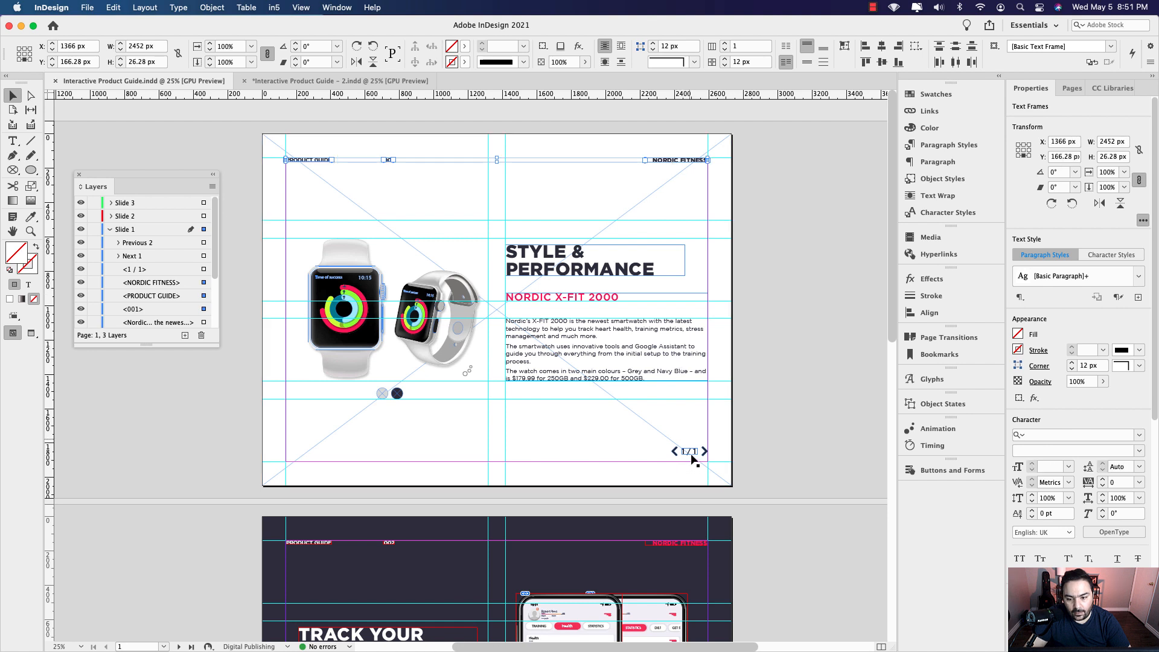
Paste the header texts onto page 1 of Interactive Product Guide – 2.indd along the top margin, aligning NORDIC FITNESS to the right margin.
{"action": "left_click", "coordinate": [329, 82]}
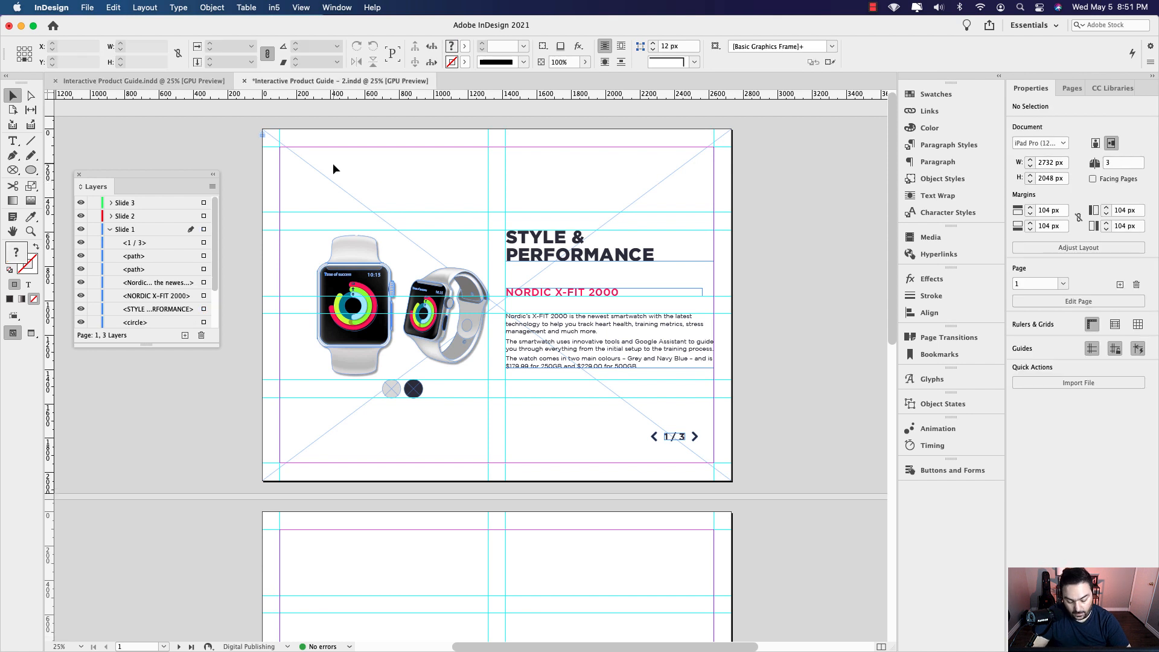
{"action": "key", "text": "super+v"}
{"action": "left_click_drag", "start_coordinate": [275, 309], "coordinate": [296, 156]}
{"action": "left_click", "coordinate": [767, 171]}
{"action": "left_click", "coordinate": [675, 149]}
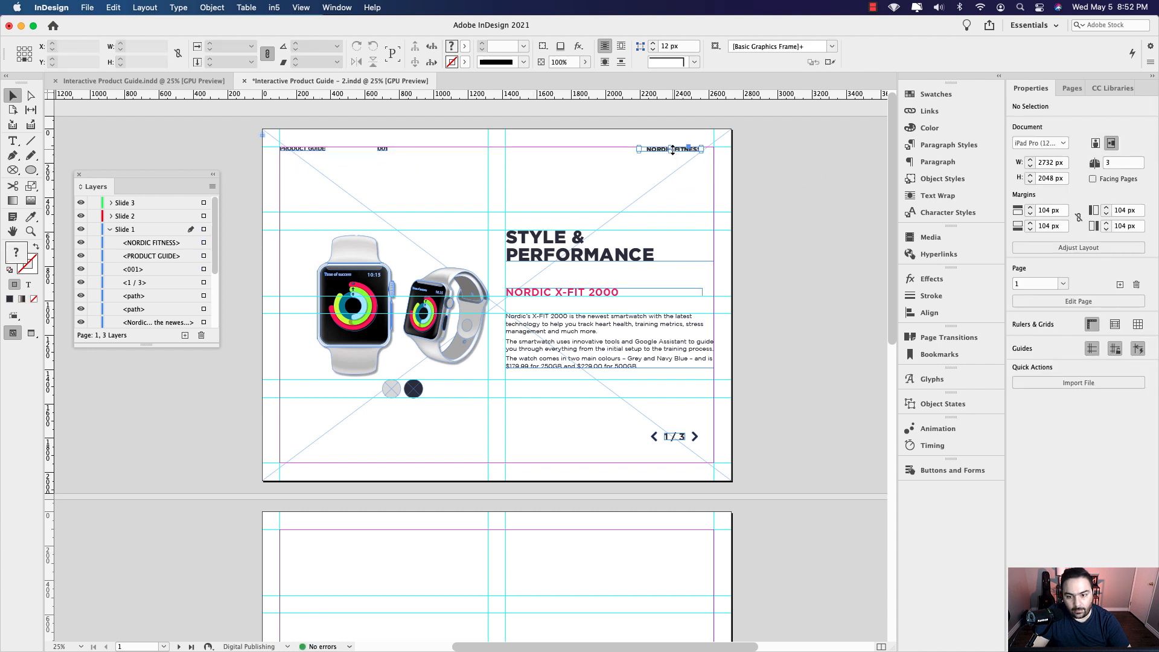
{"action": "left_click_drag", "start_coordinate": [679, 154], "coordinate": [692, 155]}
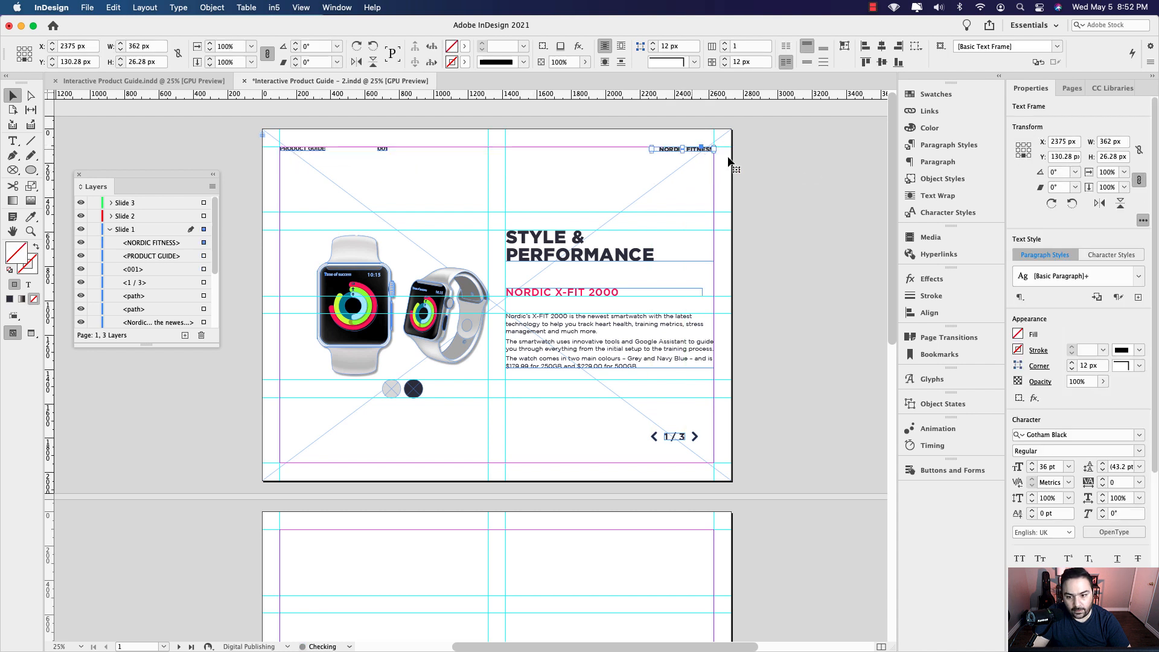
Preview pages 1 and 2 without guides and frame edges to check the layout.
{"action": "left_click", "coordinate": [774, 162]}
{"action": "key", "text": "w"}
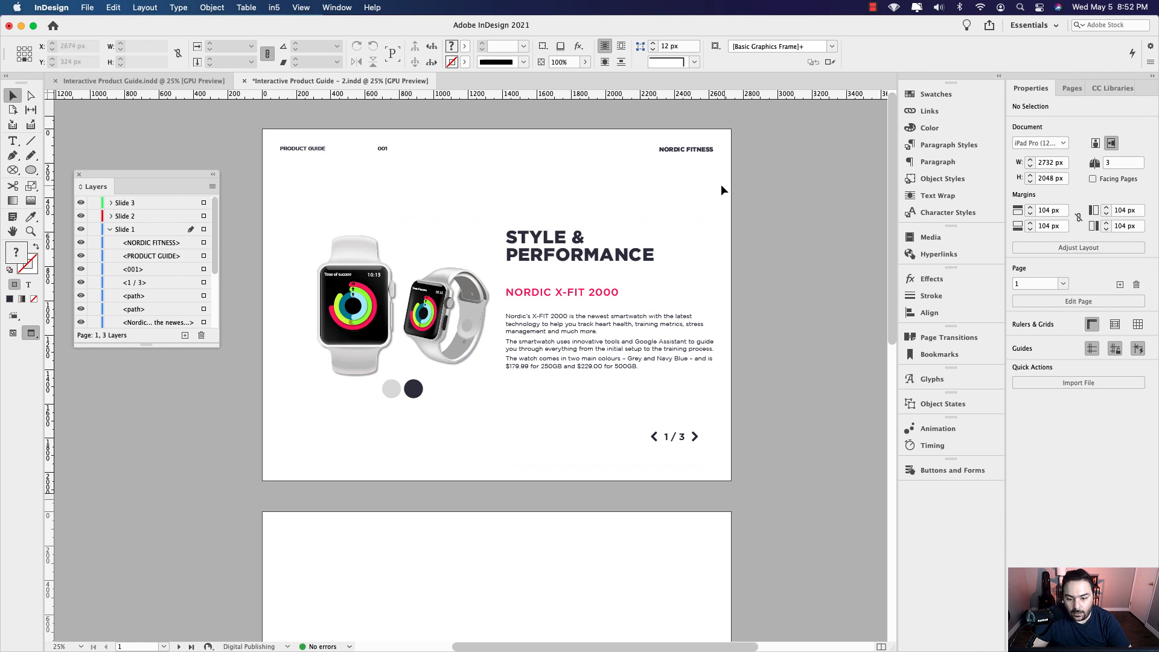
{"action": "scroll", "coordinate": [664, 392], "scroll_direction": "down", "scroll_amount": 5}
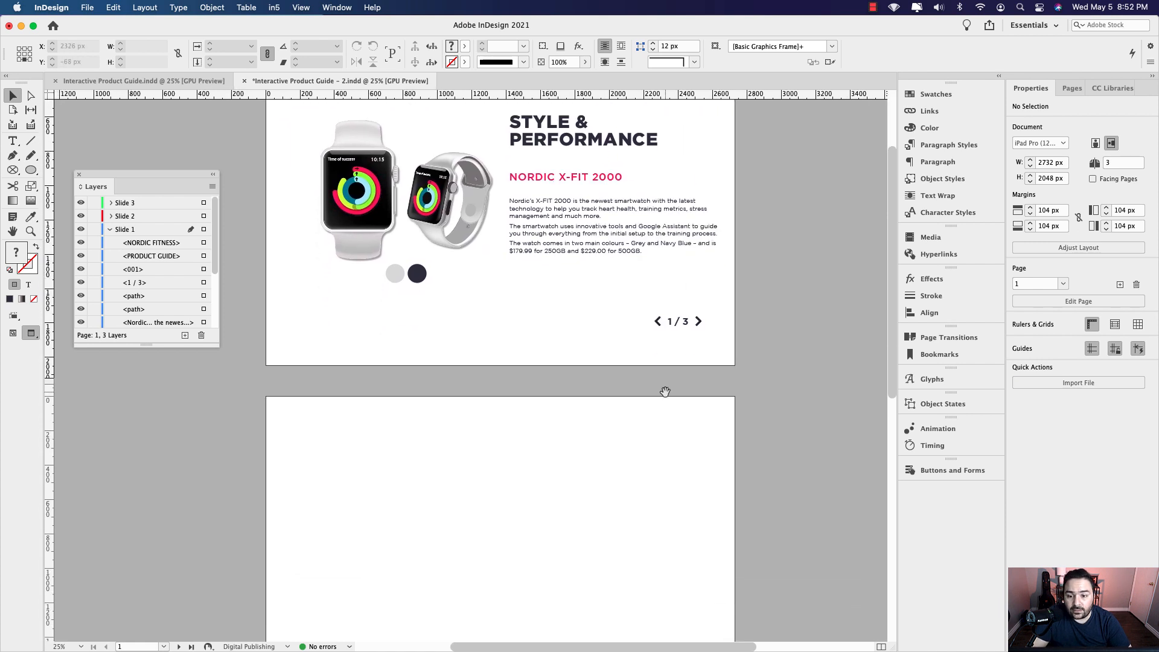
{"action": "scroll", "coordinate": [665, 393], "scroll_direction": "down", "scroll_amount": 8}
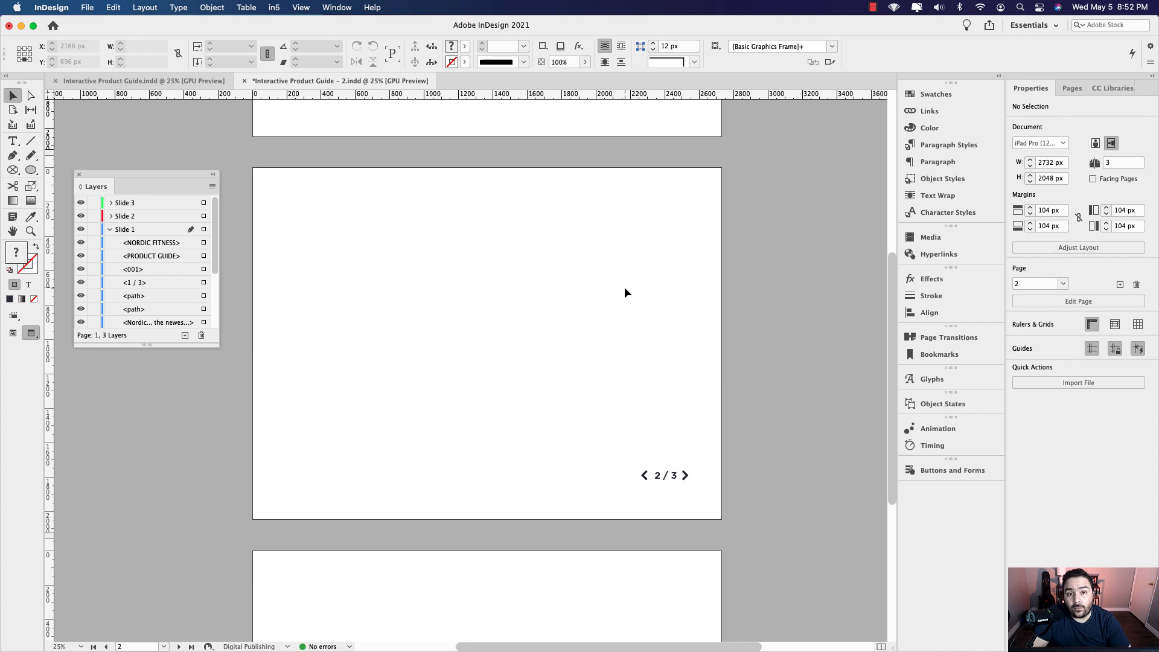
{"action": "key", "text": "w"}
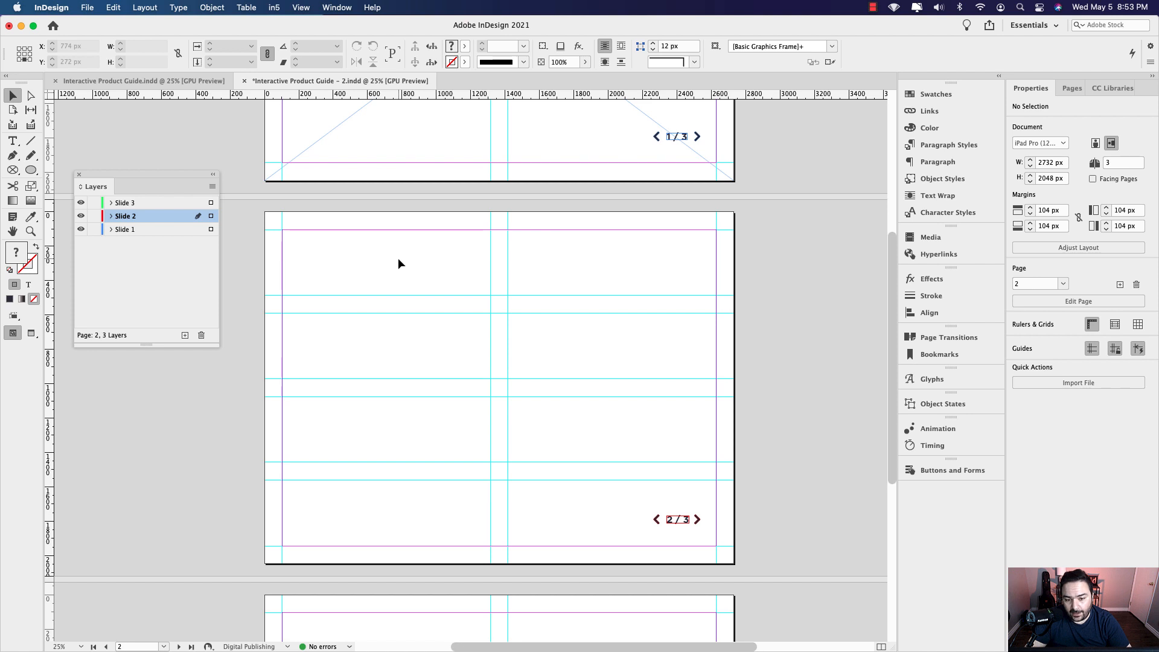
Draw a 2732 × 2048 px rectangle frame covering all of page 2 on the Slide 2 layer.
{"action": "left_click_drag", "start_coordinate": [125, 220], "coordinate": [117, 220]}
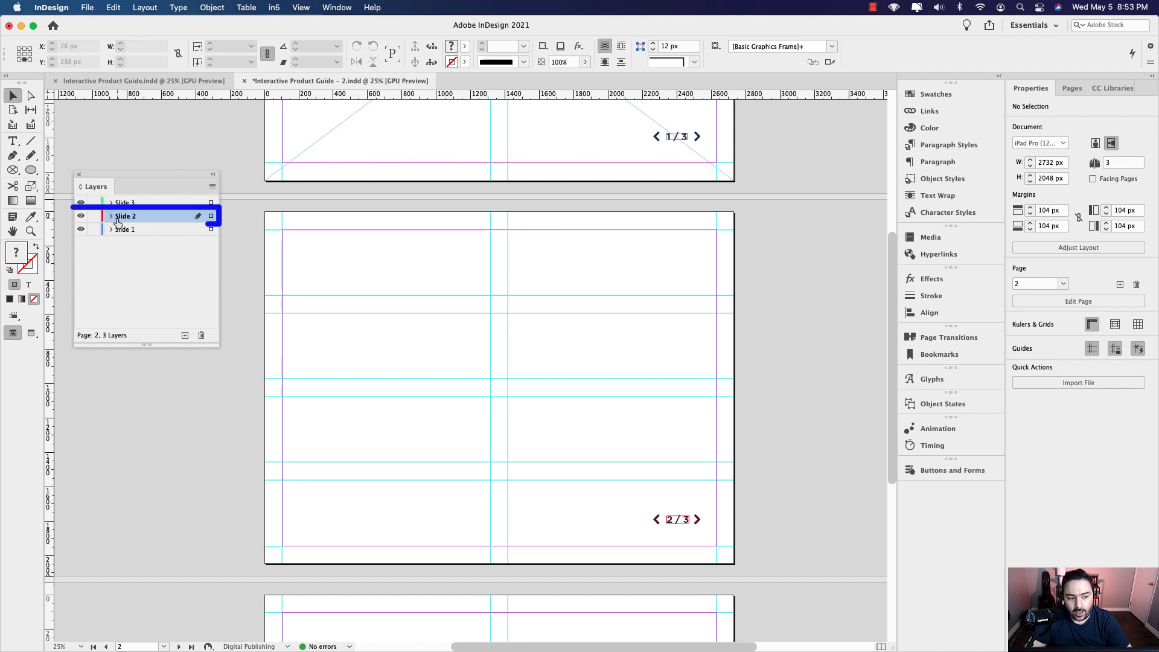
{"action": "left_click", "coordinate": [12, 170]}
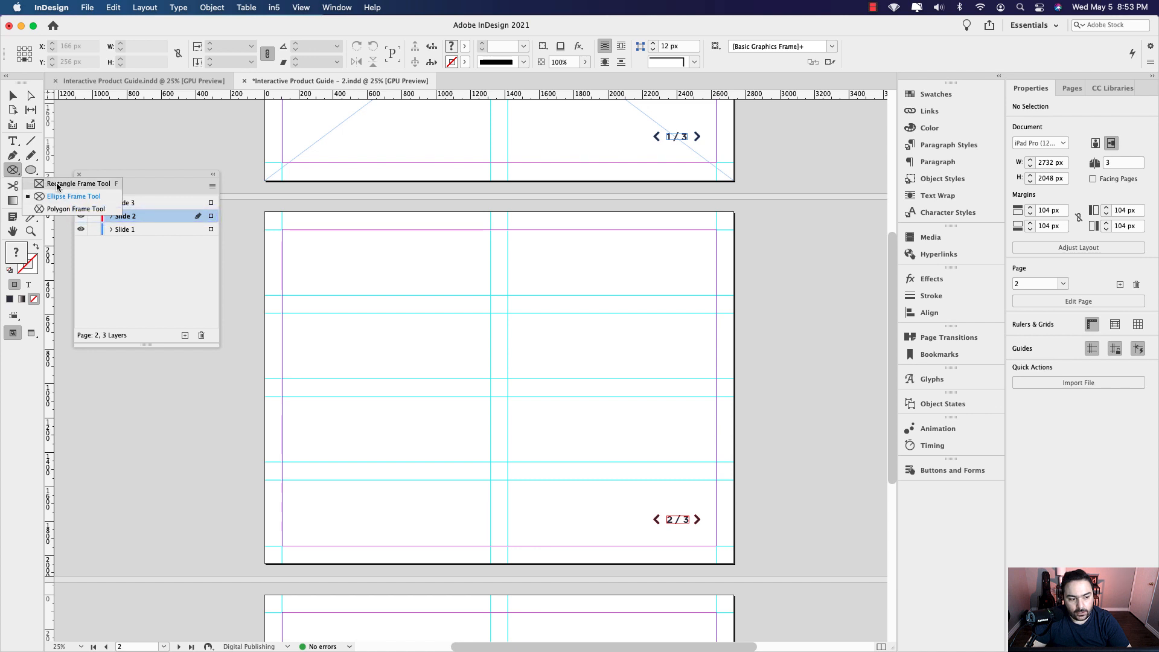
{"action": "left_click", "coordinate": [57, 184]}
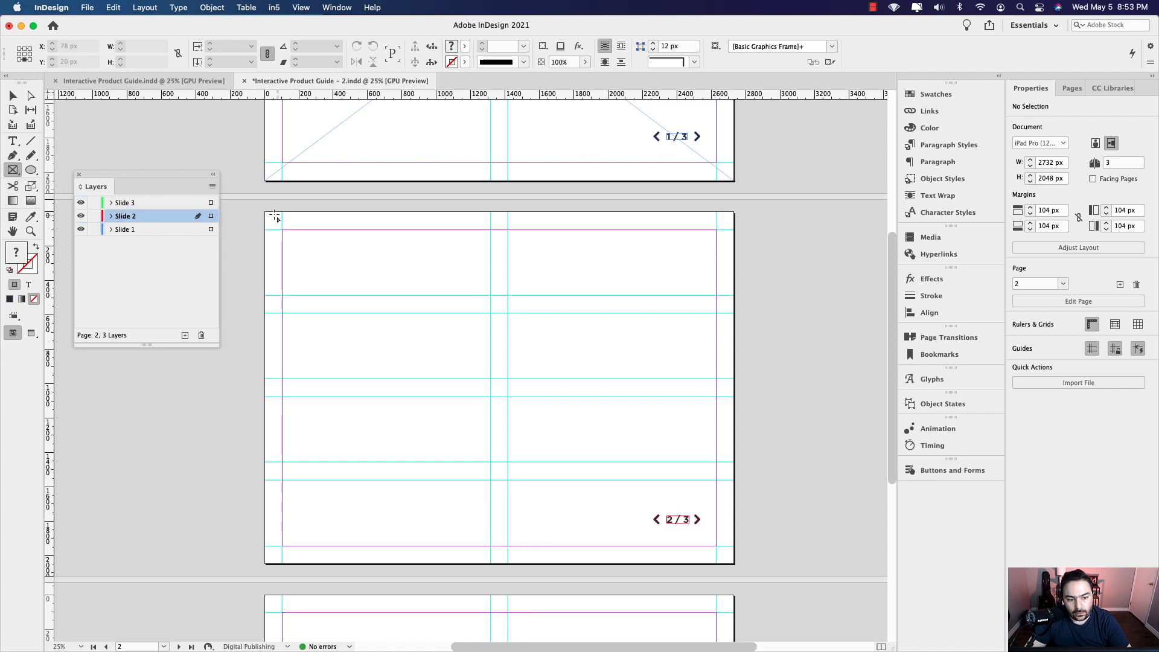
{"action": "left_click_drag", "start_coordinate": [265, 213], "coordinate": [734, 564]}
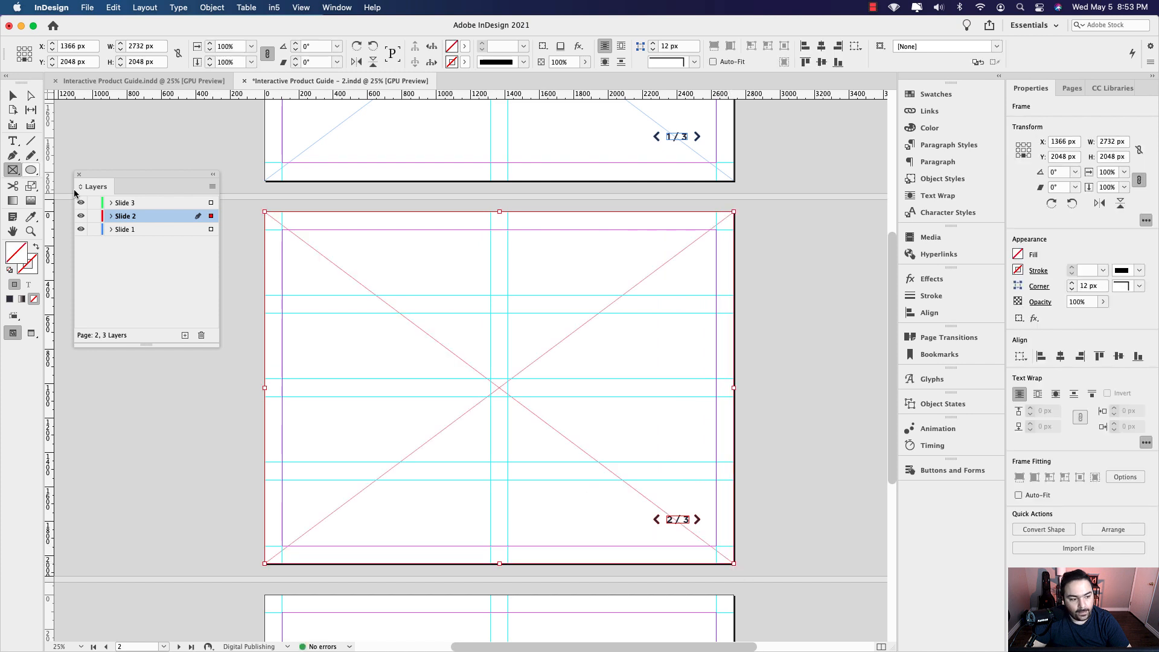
{"action": "left_click", "coordinate": [13, 94]}
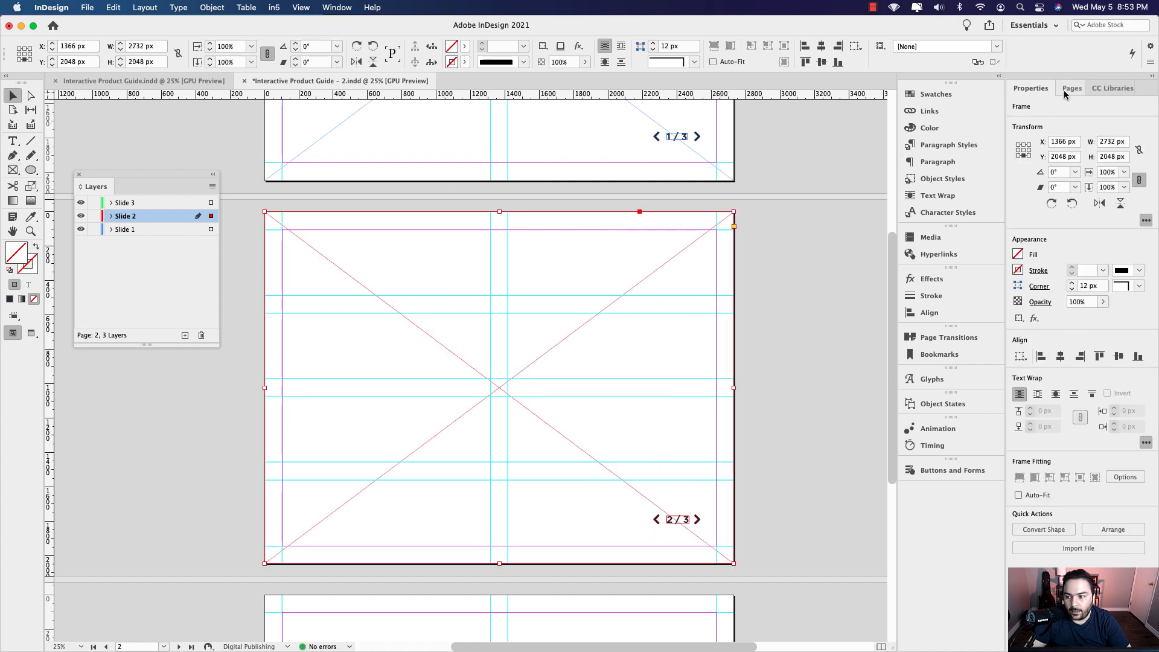
Fill page 2's full-page frame with the library's navy colour and send it behind the arrows and counter on the Slide 2 layer.
{"action": "left_click", "coordinate": [1108, 88]}
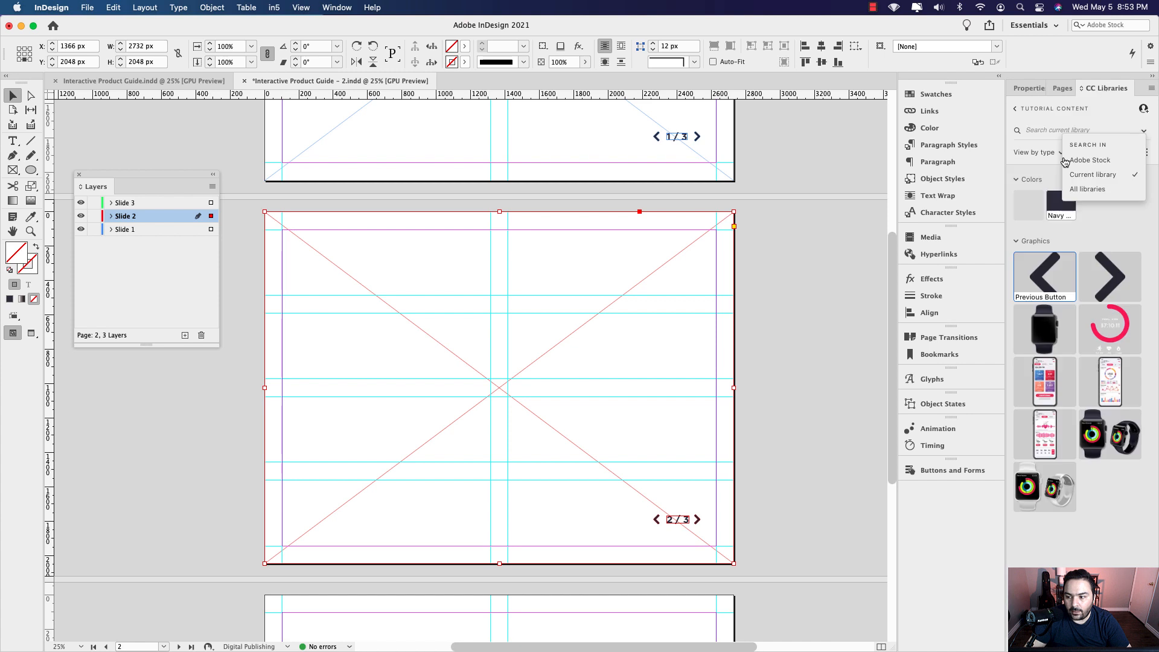
{"action": "left_click", "coordinate": [1058, 210]}
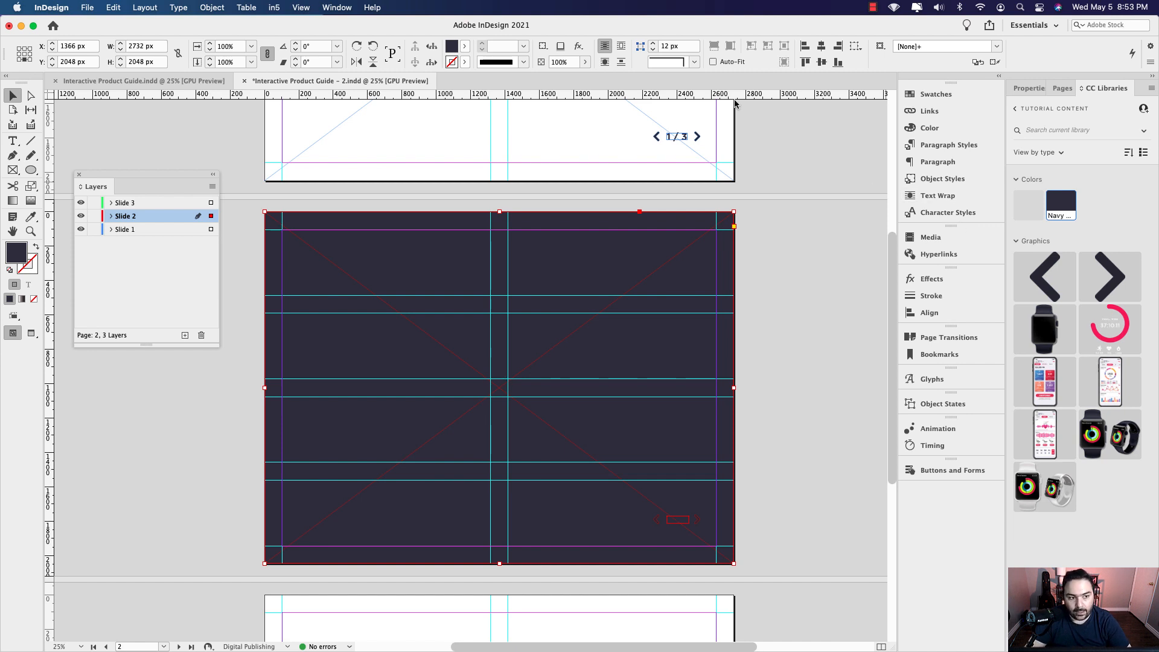
{"action": "left_click", "coordinate": [213, 7]}
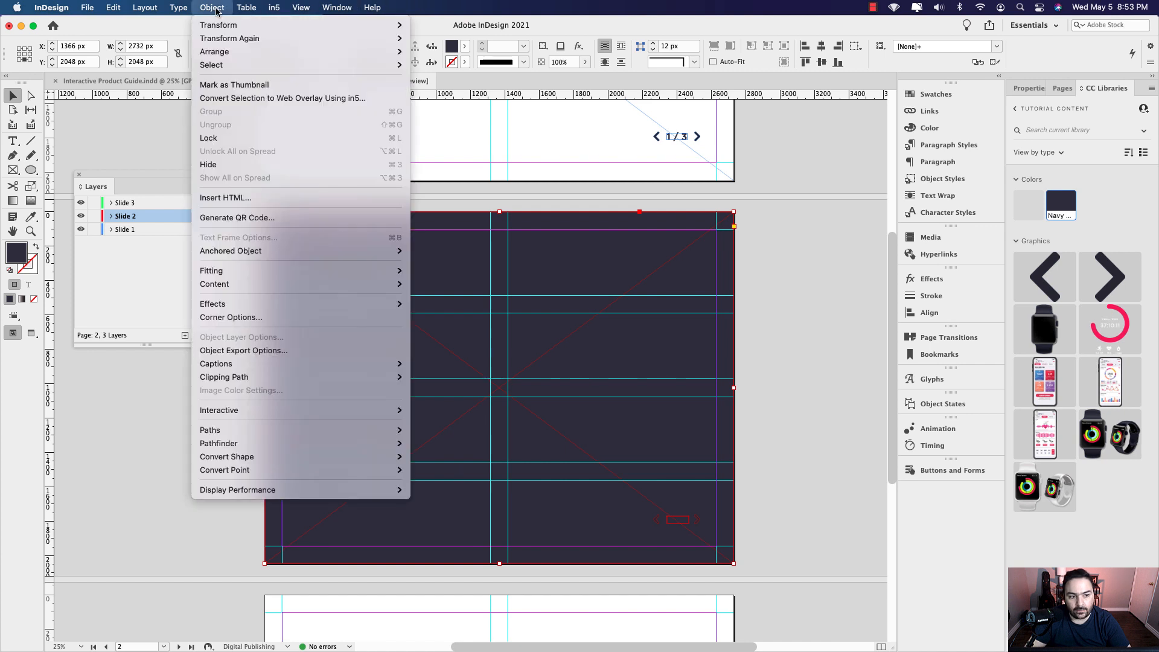
{"action": "mouse_move", "coordinate": [387, 52]}
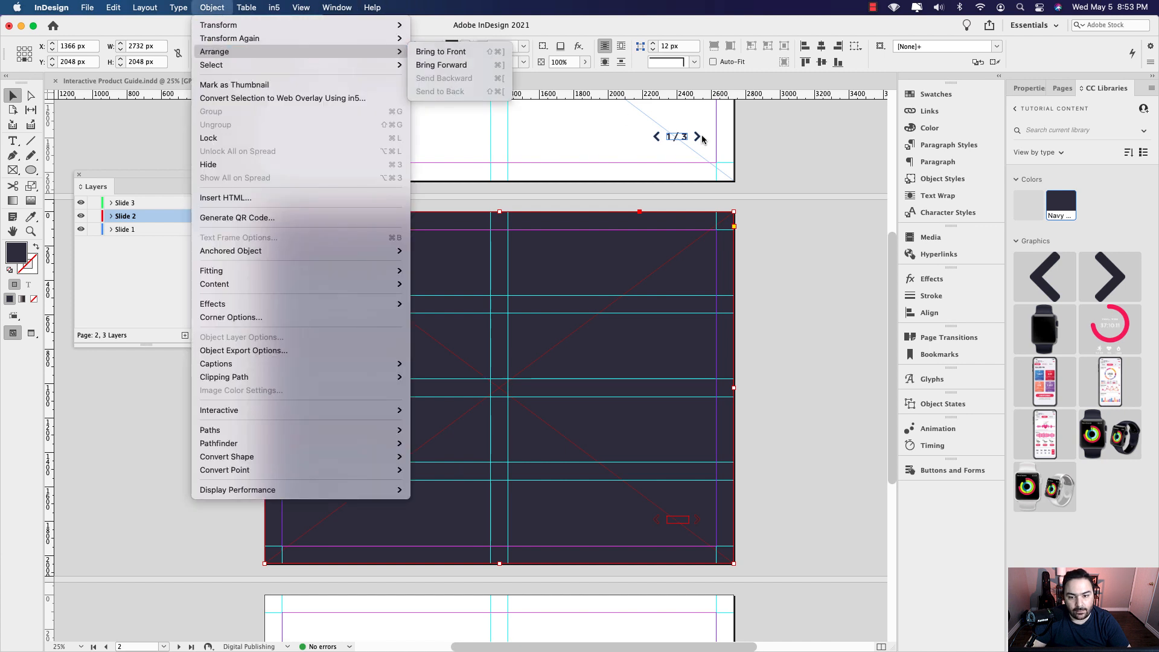
{"action": "left_click", "coordinate": [770, 160]}
{"action": "left_click", "coordinate": [110, 216]}
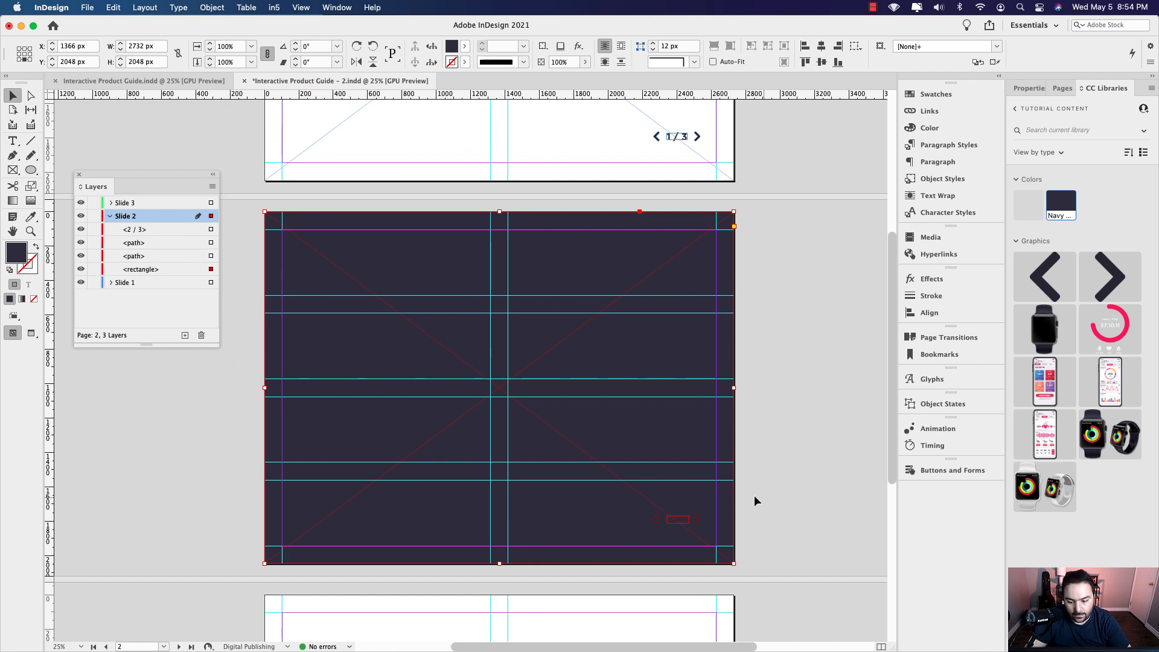
Fill both of page 2's navigation arrows with the [Paper] swatch.
{"action": "left_click", "coordinate": [758, 513]}
{"action": "scroll", "coordinate": [761, 522], "scroll_direction": "up", "scroll_amount": 3}
{"action": "left_click_drag", "start_coordinate": [605, 523], "coordinate": [684, 468]}
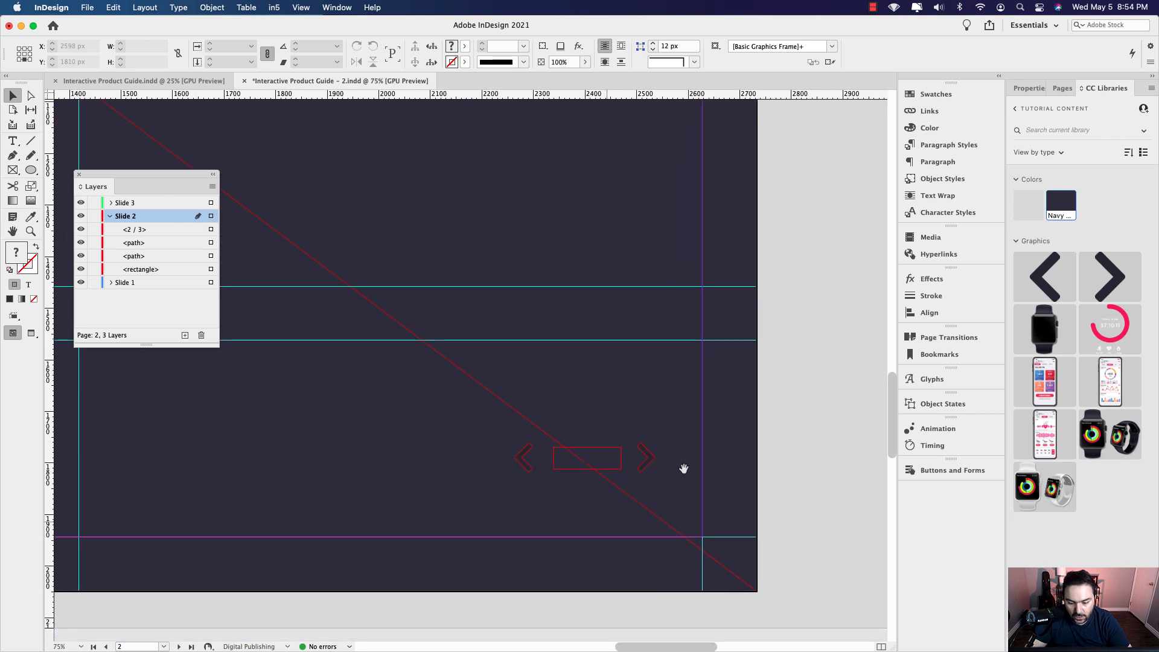
{"action": "left_click", "coordinate": [649, 468]}
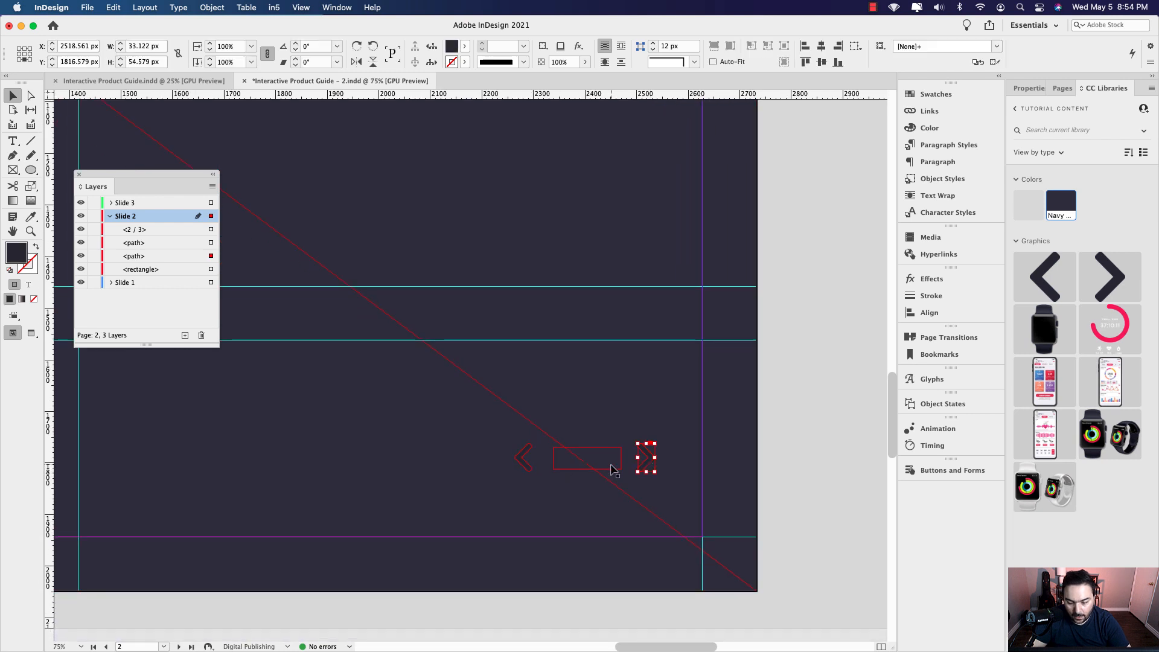
{"action": "left_click", "coordinate": [527, 467], "text": "shift"}
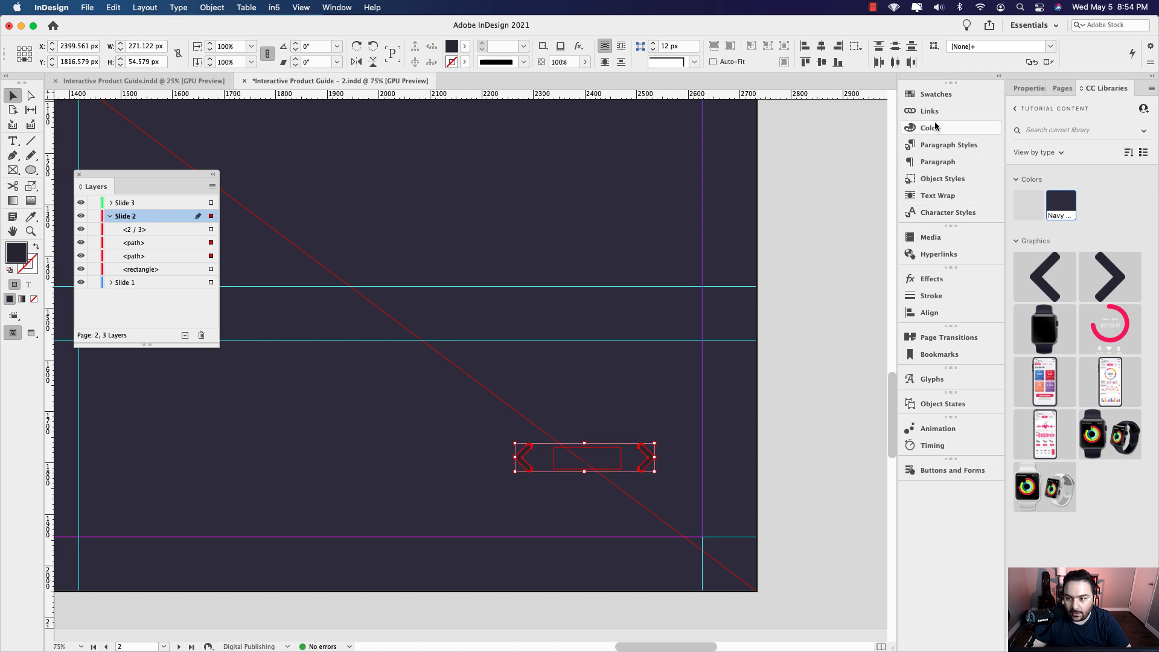
{"action": "left_click", "coordinate": [935, 95]}
{"action": "left_click", "coordinate": [785, 154]}
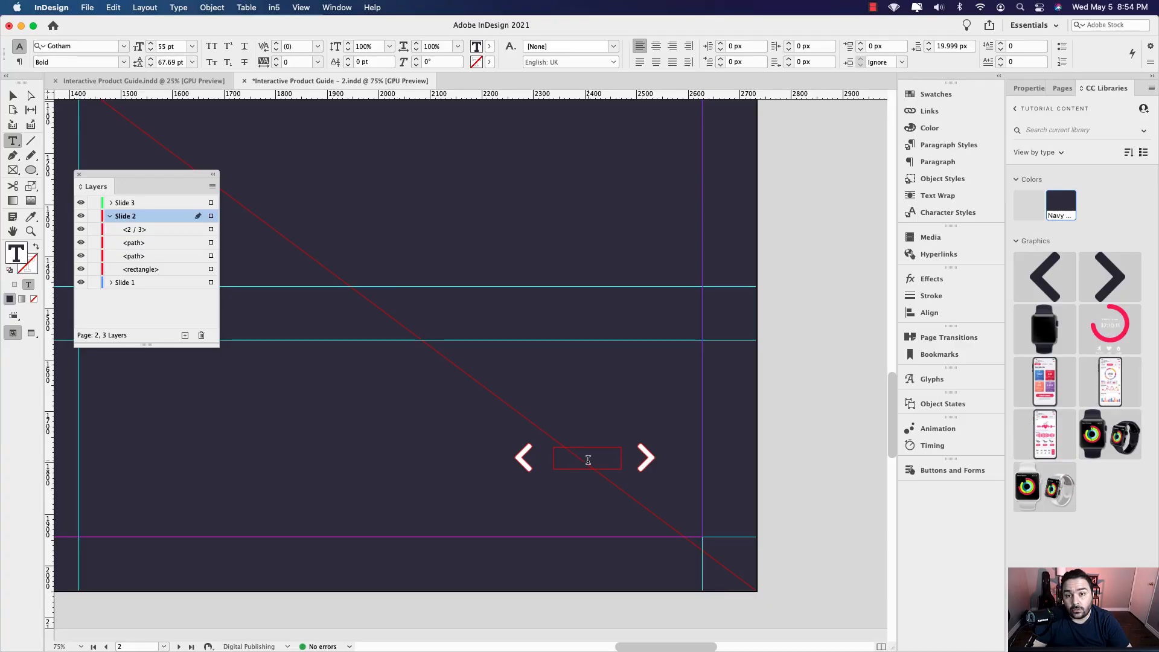
Colour all of page 2's "2 / 3" counter text with the [Paper] swatch.
{"action": "double_click", "coordinate": [588, 460]}
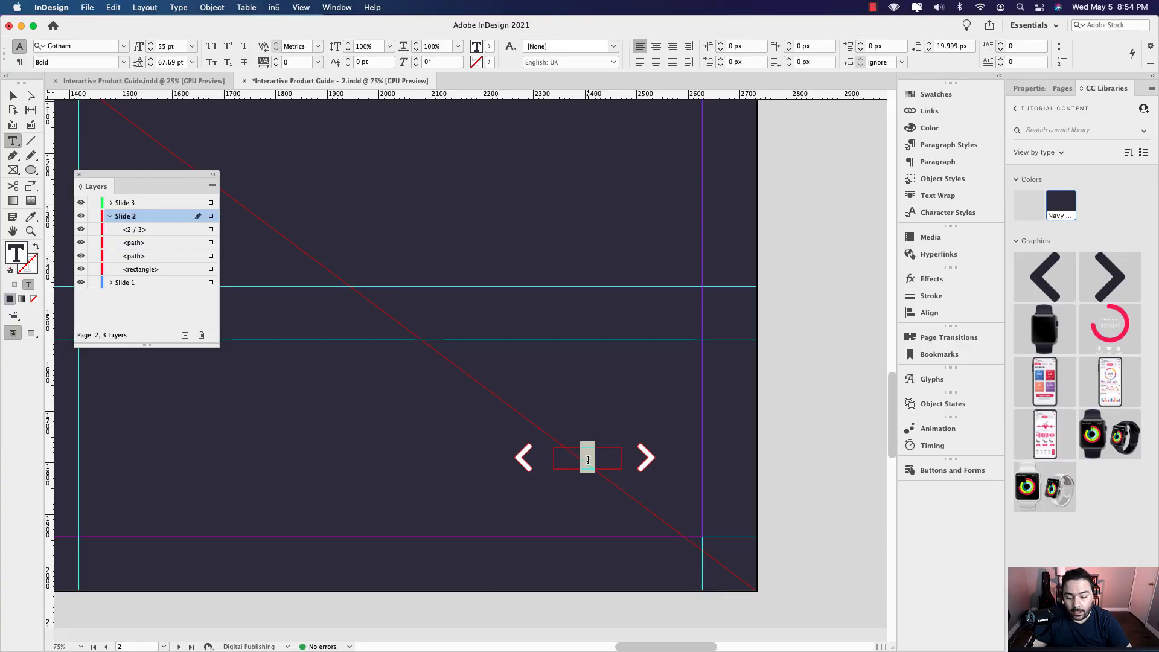
{"action": "key", "text": "super+a"}
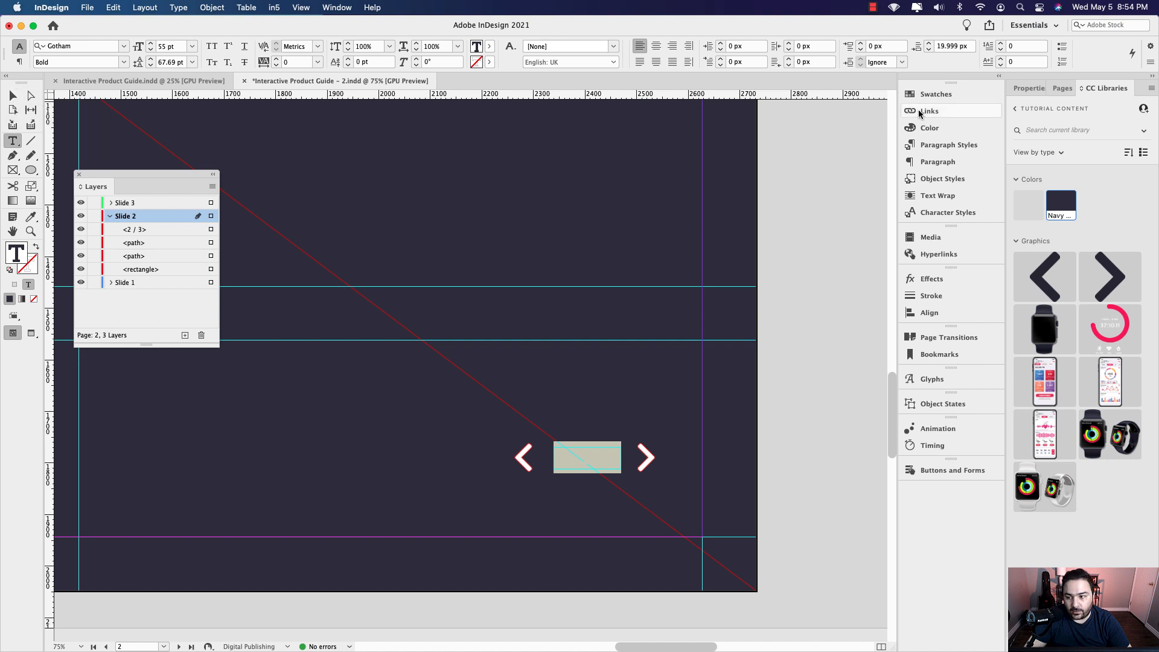
{"action": "left_click", "coordinate": [934, 95]}
{"action": "scroll", "coordinate": [784, 157], "scroll_direction": "up", "scroll_amount": 5}
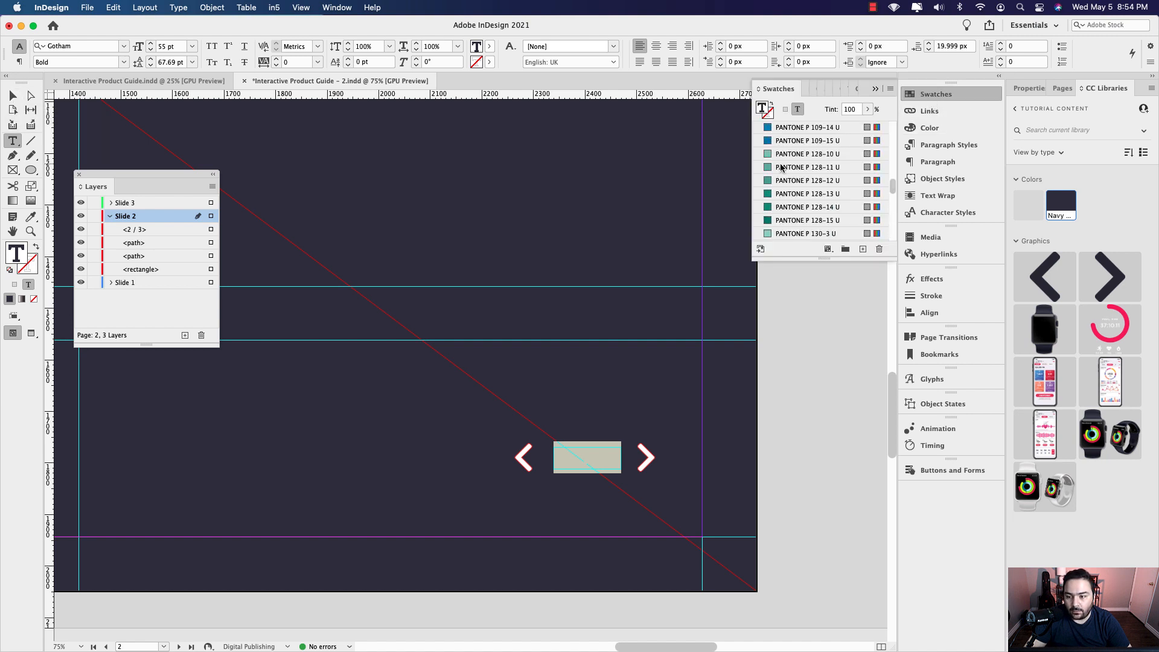
{"action": "left_click", "coordinate": [786, 154]}
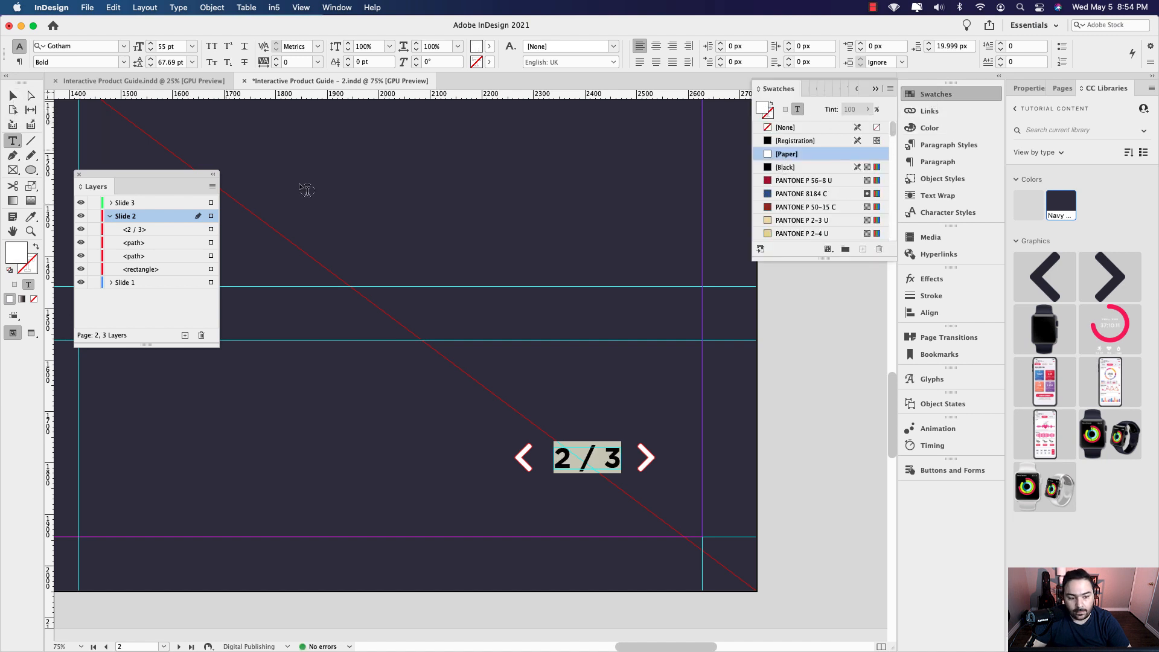
{"action": "left_click", "coordinate": [12, 95]}
{"action": "left_click", "coordinate": [767, 250]}
{"action": "scroll", "coordinate": [767, 250], "scroll_direction": "down", "scroll_amount": 2}
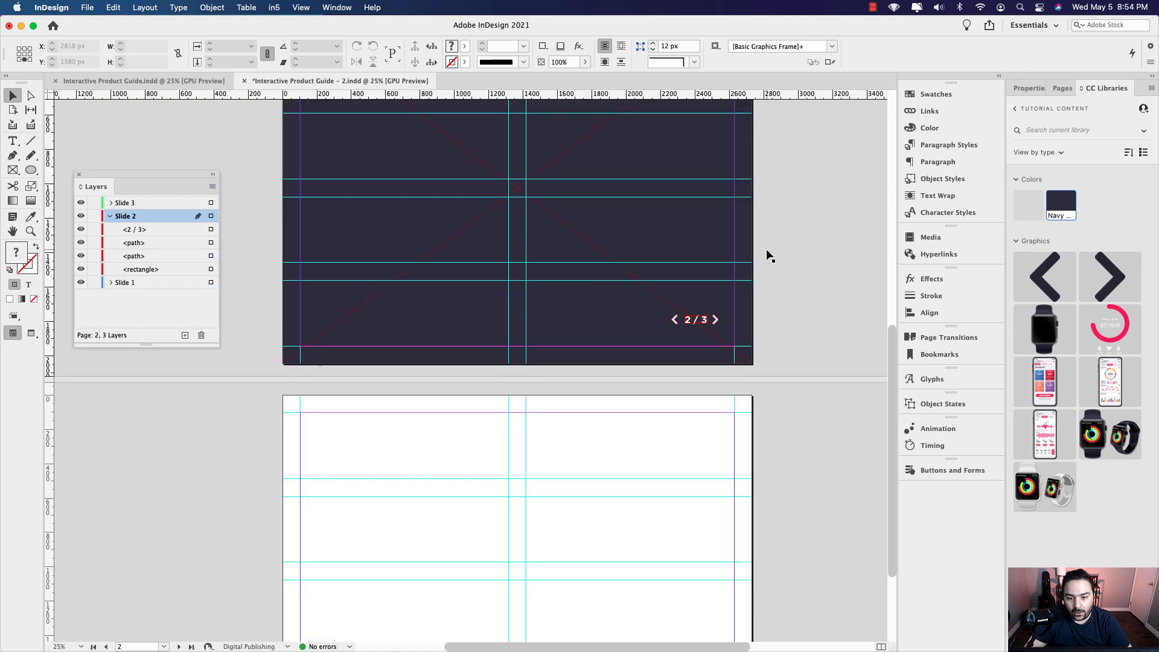
Place the library's Mobile 1 graphic on the right half of page 2, with its bottom centre at about X 1835, Y 1652 px.
{"action": "left_click_drag", "start_coordinate": [658, 218], "coordinate": [654, 285]}
{"action": "left_click_drag", "start_coordinate": [531, 206], "coordinate": [523, 235]}
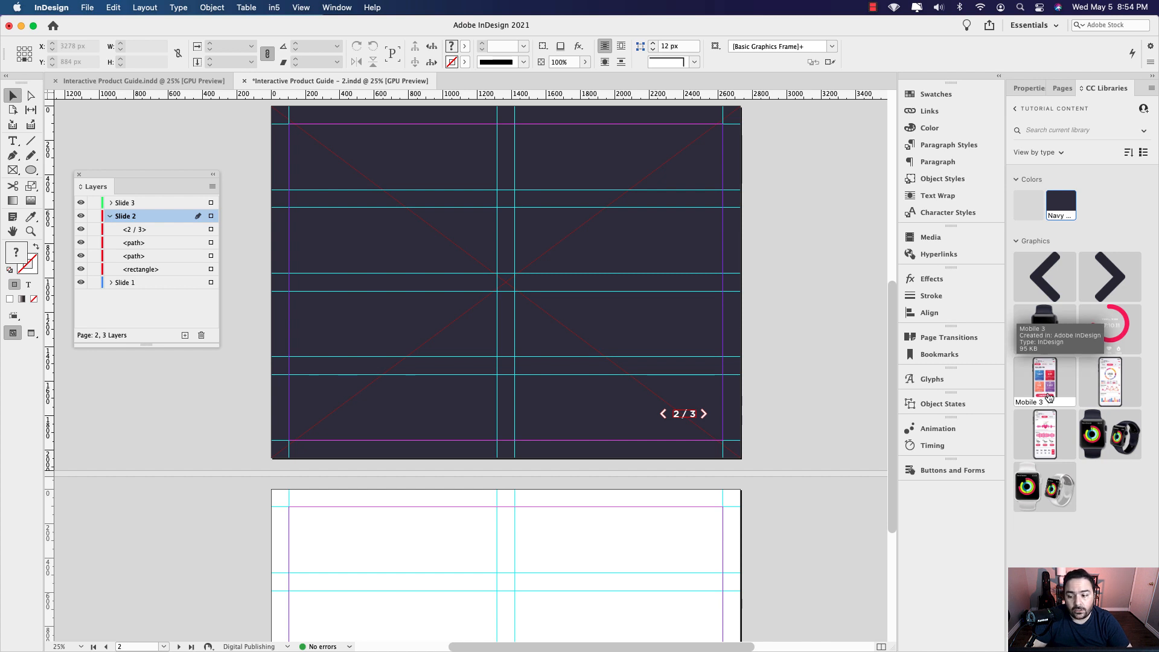
{"action": "left_click", "coordinate": [166, 79]}
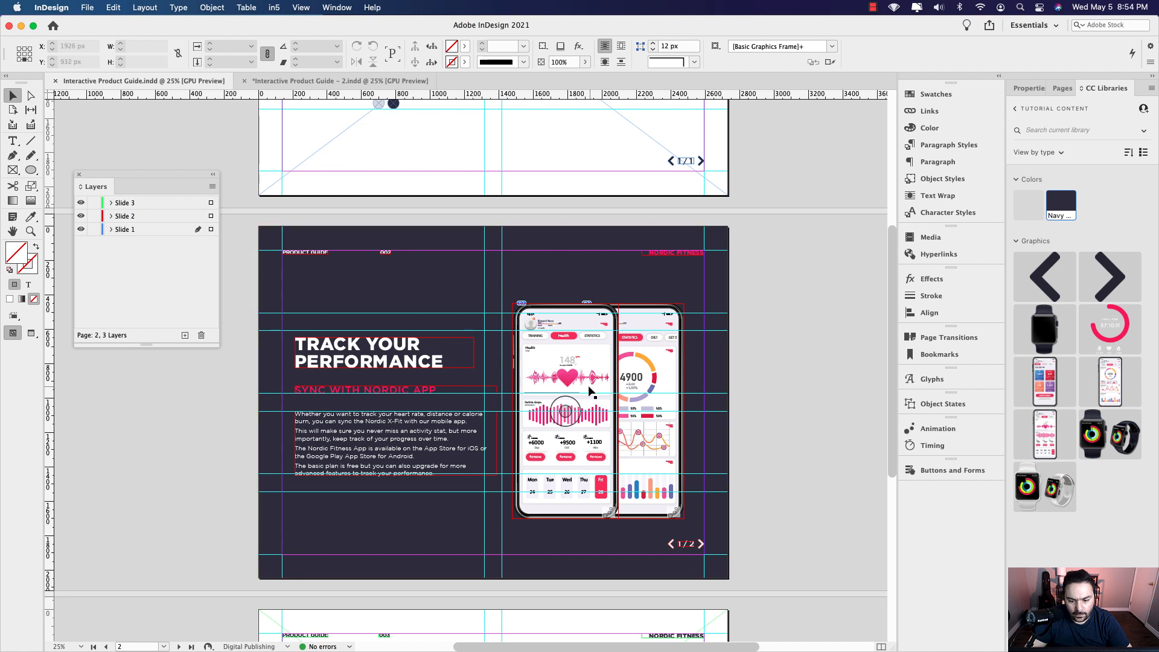
{"action": "left_click", "coordinate": [374, 81]}
{"action": "left_click_drag", "start_coordinate": [1053, 437], "coordinate": [719, 235]}
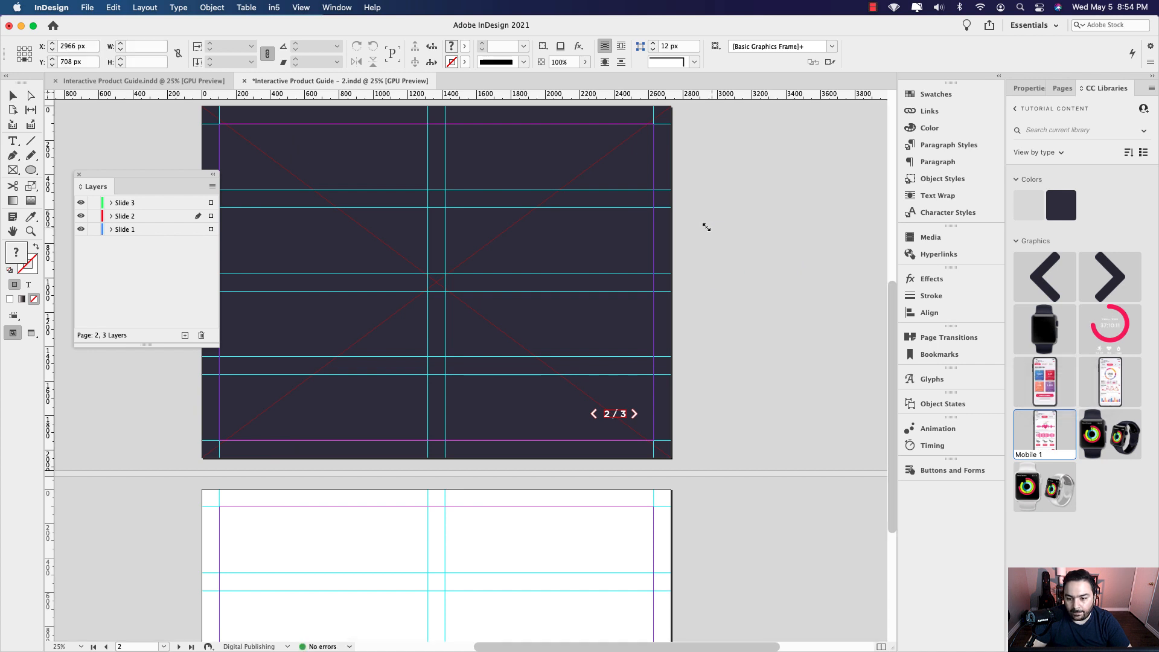
{"action": "left_click", "coordinate": [712, 228]}
{"action": "left_click_drag", "start_coordinate": [793, 298], "coordinate": [544, 244]}
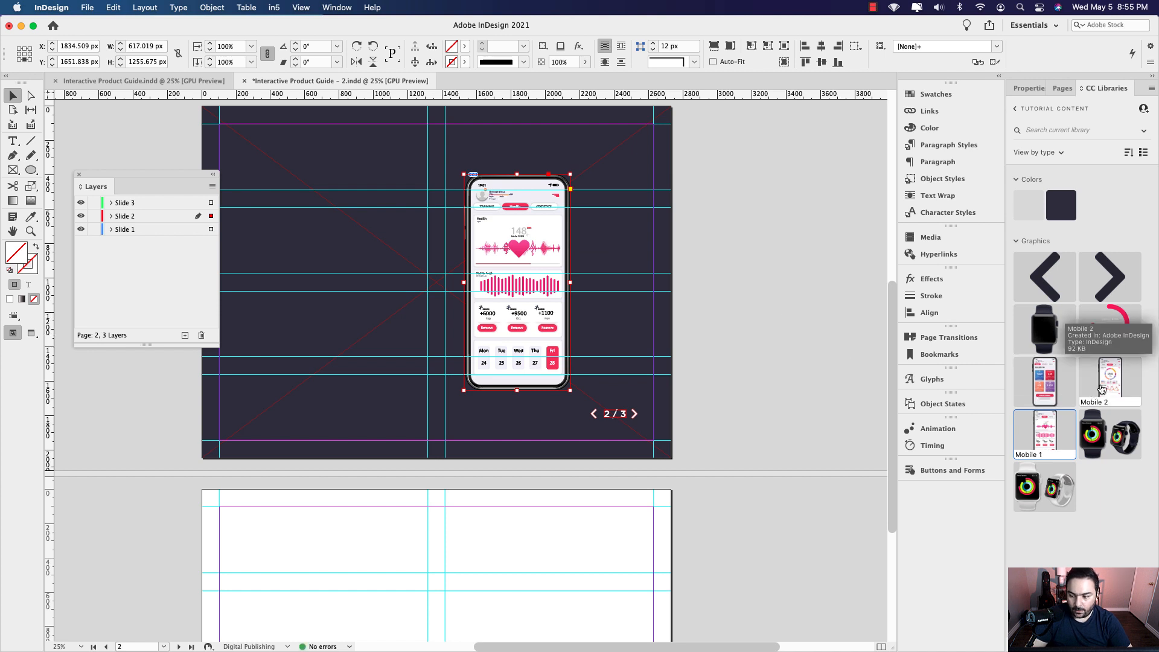
Place the library's Mobile 2 graphic at about X 2243, Y 1652 px, overlapping Mobile 1, and move it below Mobile 1 in the Slide 2 layer.
{"action": "left_click", "coordinate": [259, 83]}
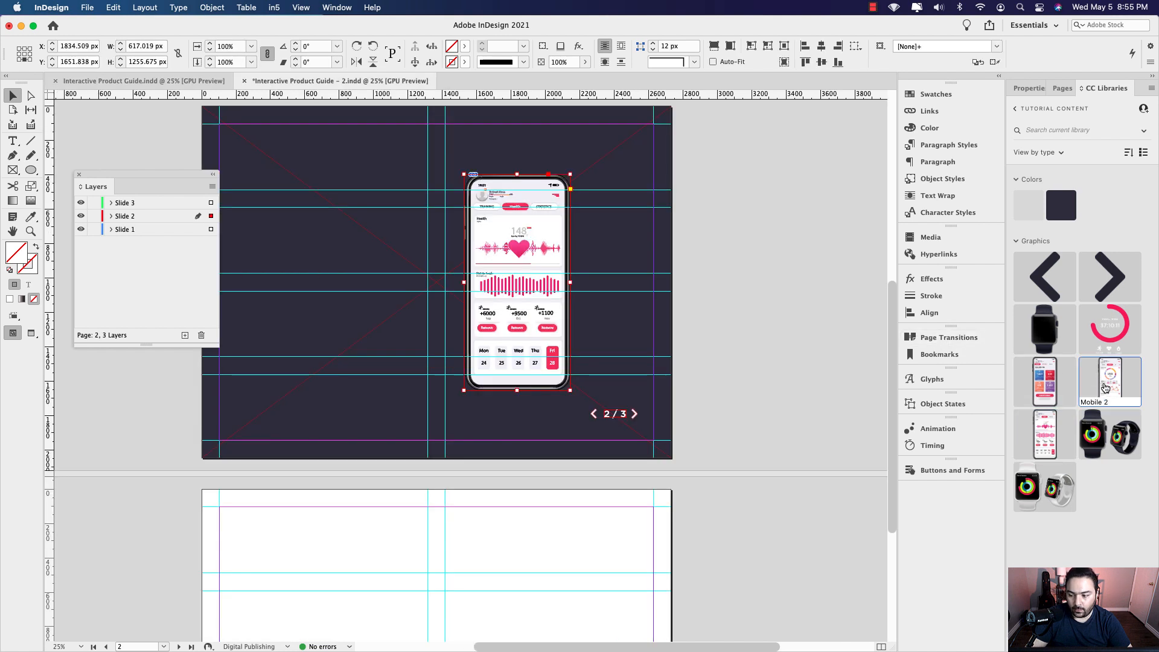
{"action": "left_click_drag", "start_coordinate": [1103, 385], "coordinate": [690, 262]}
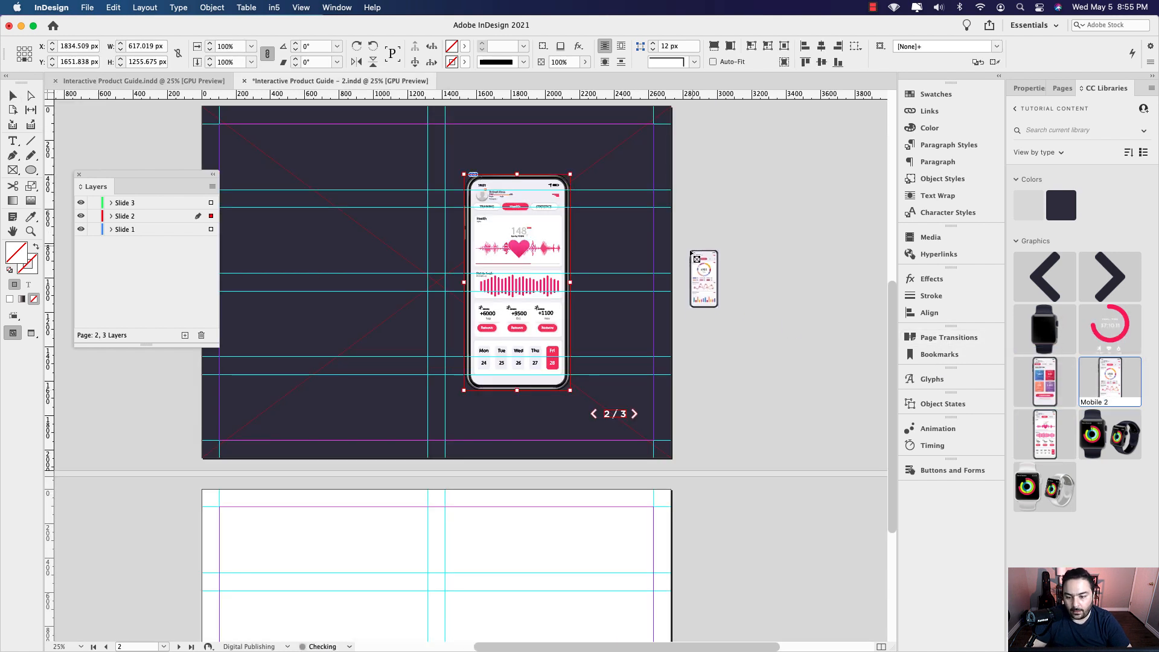
{"action": "left_click", "coordinate": [693, 238]}
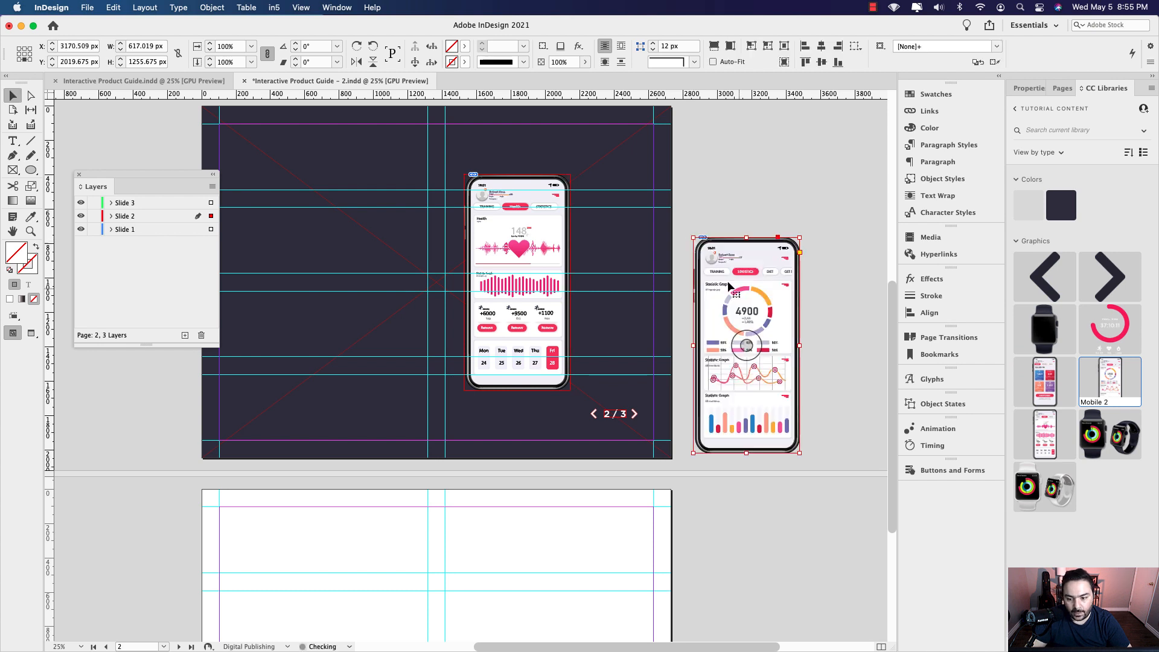
{"action": "left_click_drag", "start_coordinate": [768, 294], "coordinate": [607, 230]}
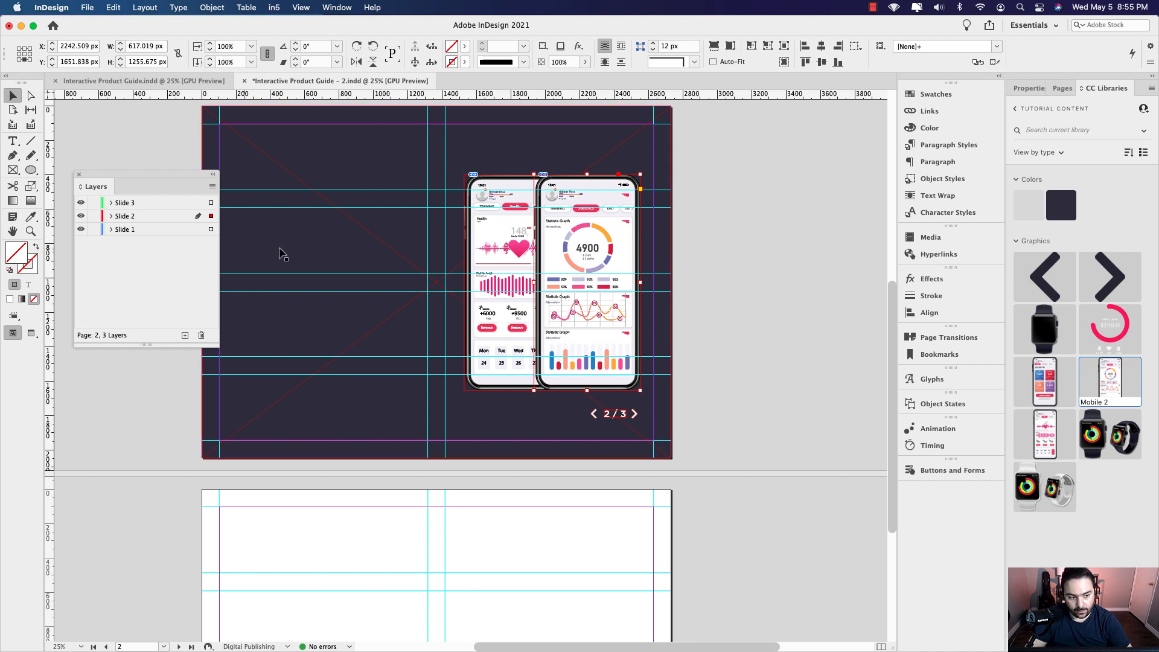
{"action": "left_click", "coordinate": [111, 216]}
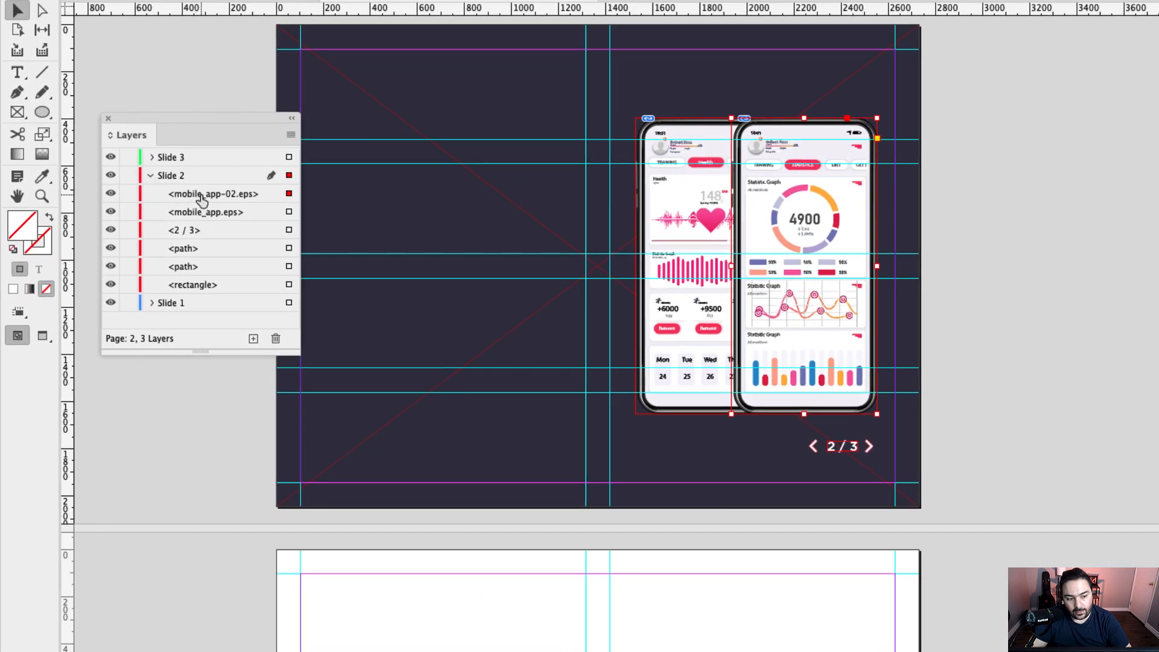
{"action": "left_click_drag", "start_coordinate": [200, 201], "coordinate": [204, 223]}
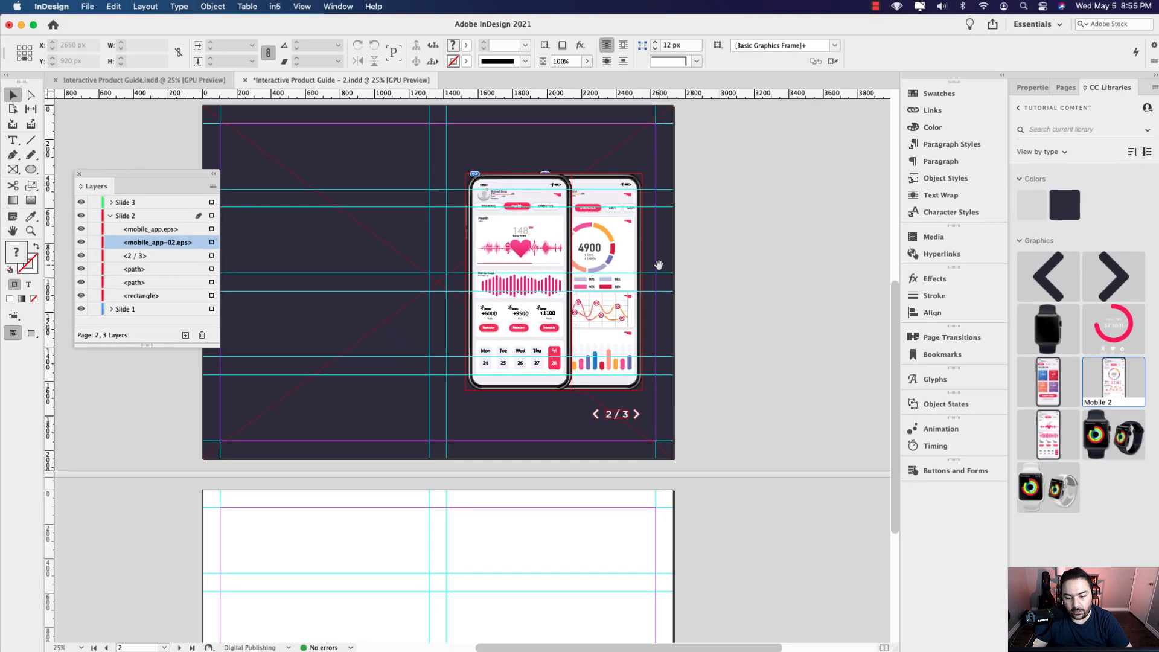
Nudge the rear phone graphic (mobile_app-02.eps) left to about X 2237 px and deselect it.
{"action": "left_click_drag", "start_coordinate": [659, 265], "coordinate": [693, 265]}
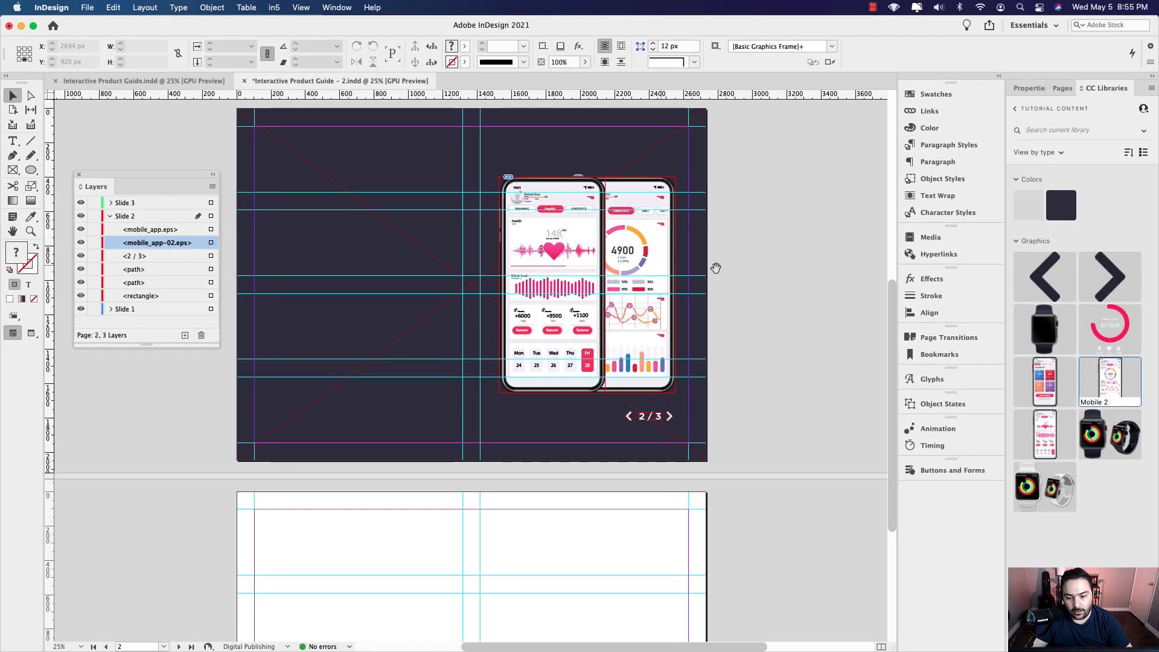
{"action": "left_click", "coordinate": [635, 244]}
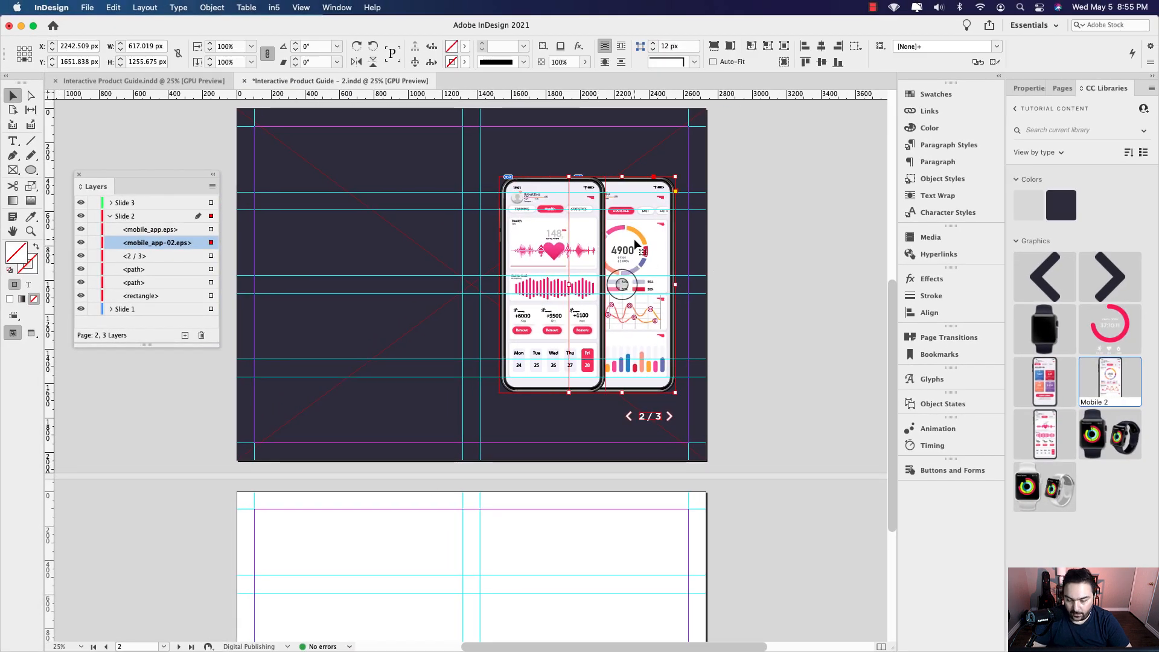
{"action": "key", "text": "Left"}
{"action": "key", "text": "Left"}
{"action": "key", "text": "Left"}
{"action": "key", "text": "Left"}
{"action": "key", "text": "Left"}
{"action": "key", "text": "Left"}
{"action": "key", "text": "Left"}
{"action": "key", "text": "Left"}
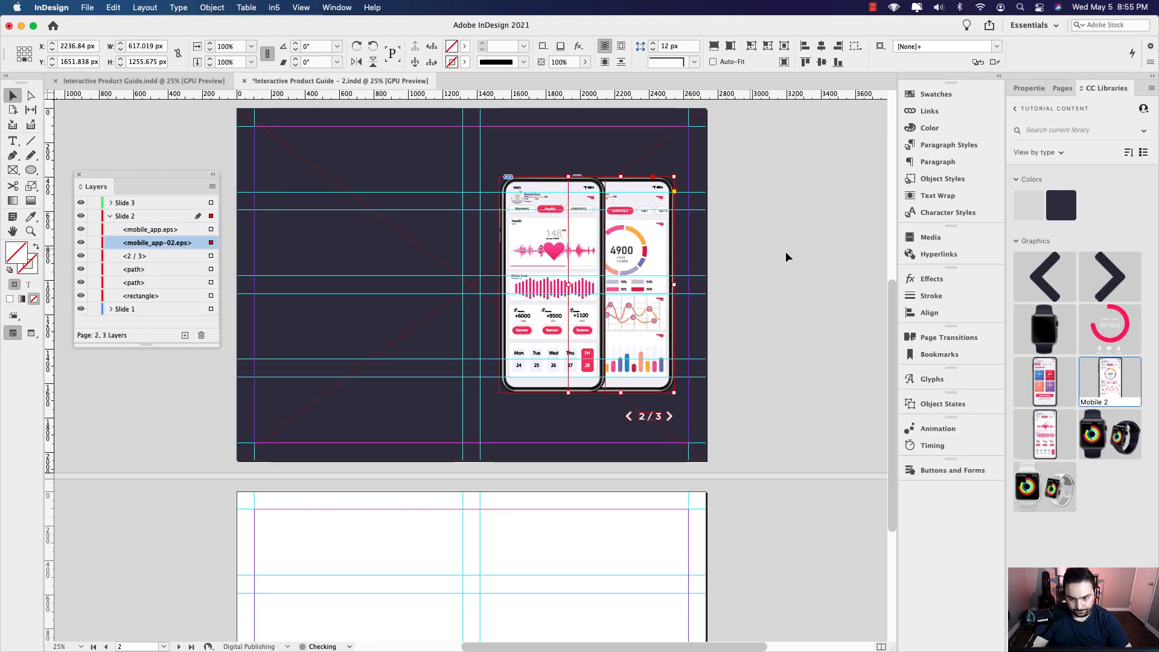
{"action": "left_click", "coordinate": [788, 252]}
Activate the Type tool for adding text to the empty left half of page 2.
{"action": "left_click_drag", "start_coordinate": [605, 245], "coordinate": [678, 281]}
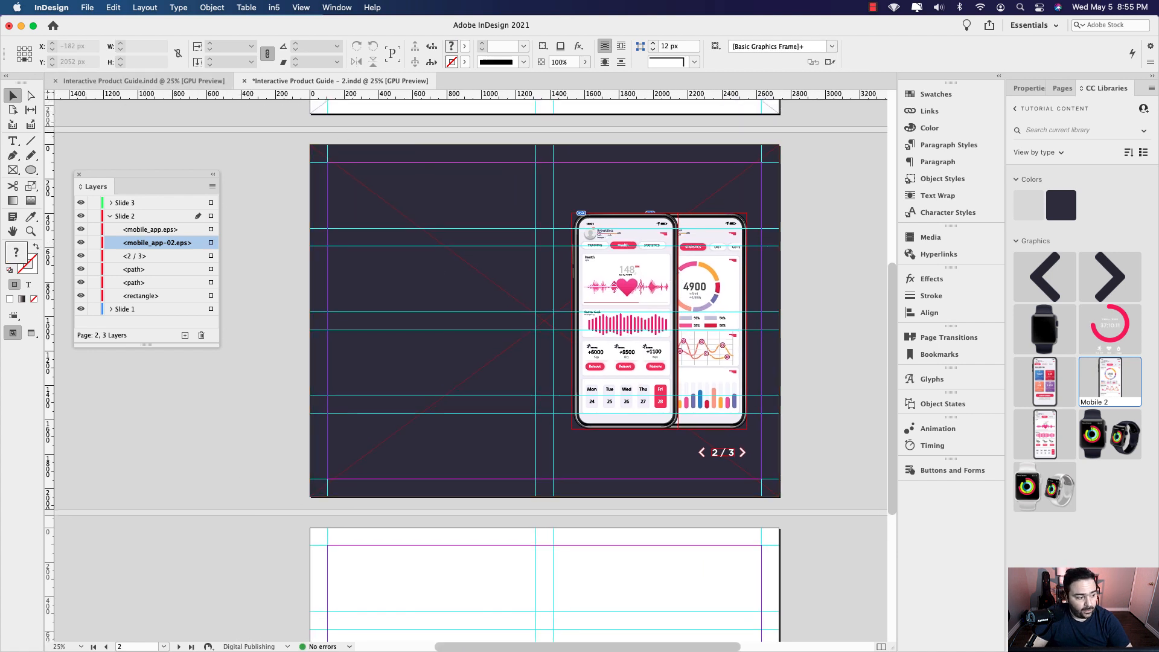
{"action": "key", "text": "super+Tab"}
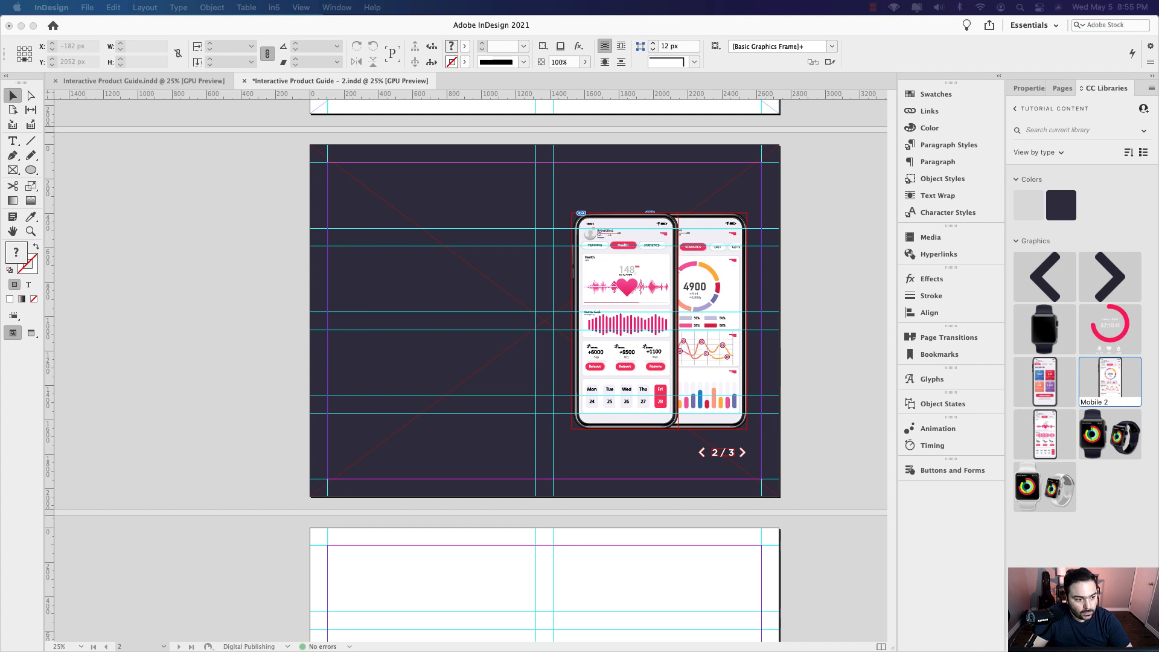
{"action": "left_click", "coordinate": [19, 145]}
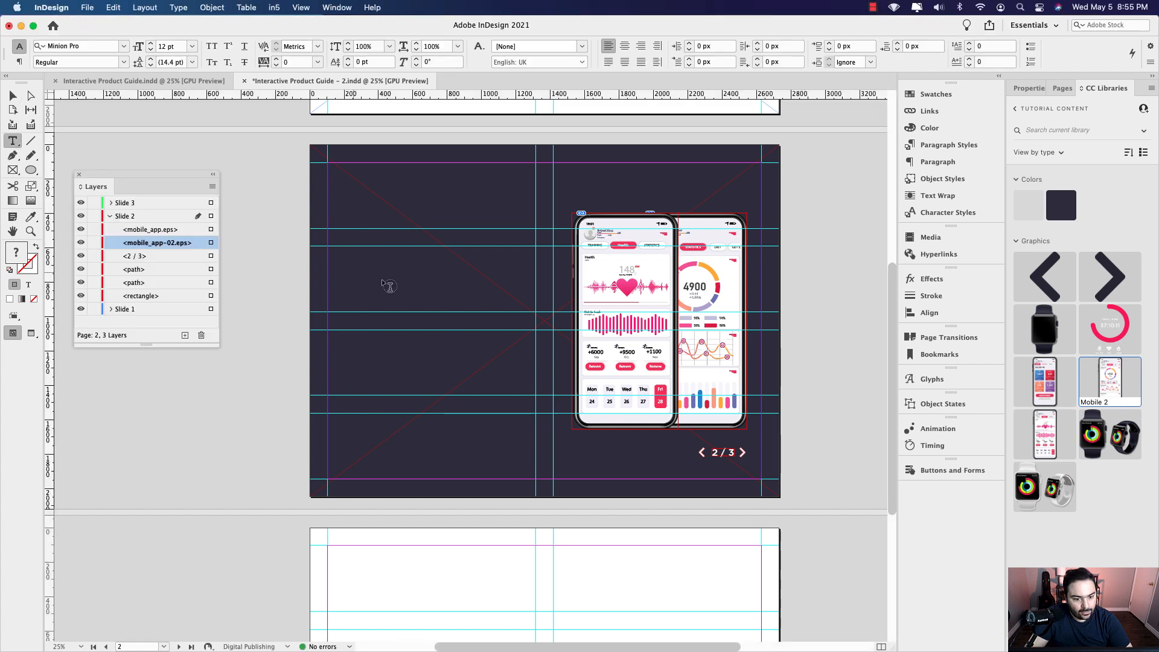
Draw three stacked text frames between the margin and column guides on the empty half of slide 2, for title, subtitle and body.
{"action": "left_click_drag", "start_coordinate": [331, 248], "coordinate": [535, 283]}
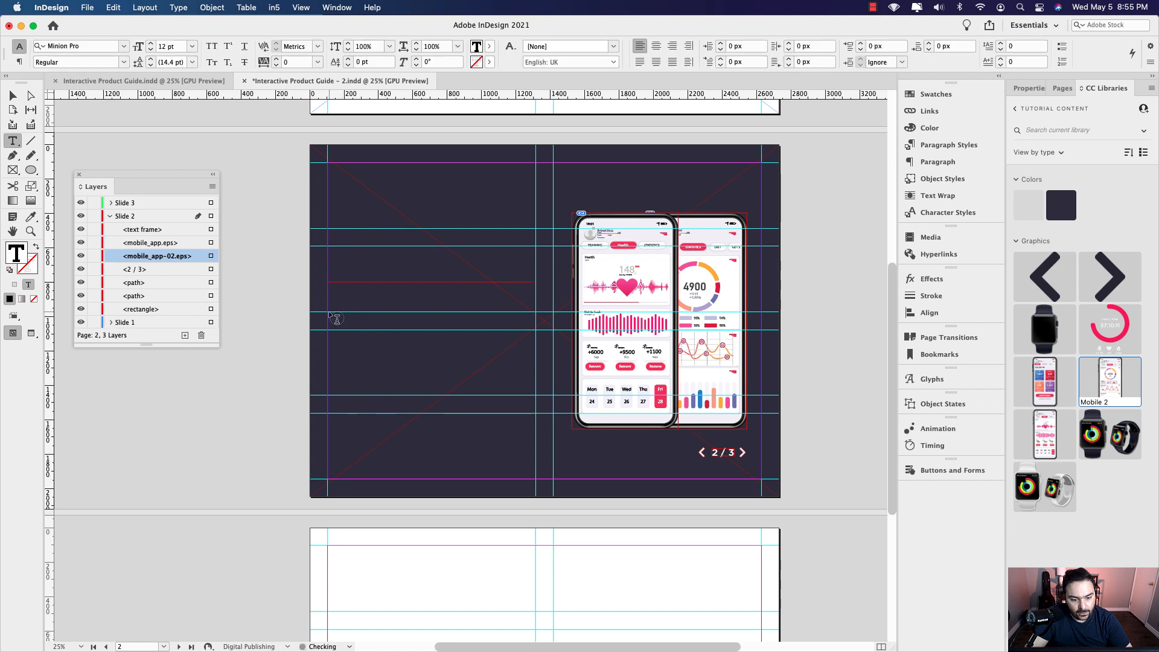
{"action": "left_click_drag", "start_coordinate": [329, 313], "coordinate": [534, 337]}
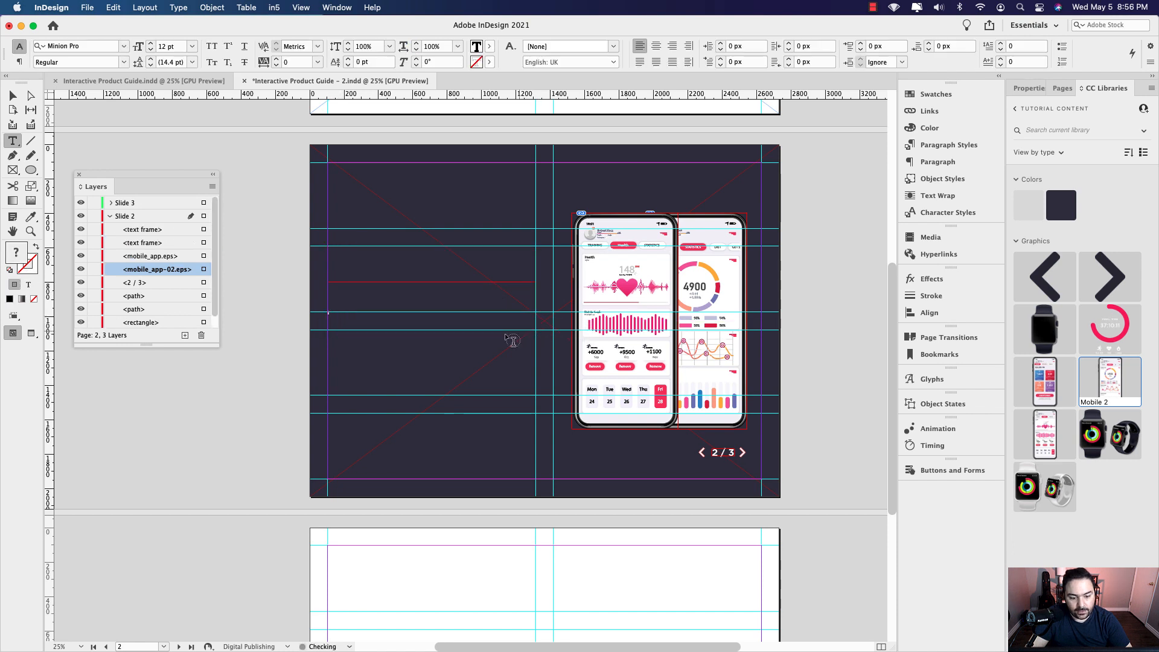
{"action": "left_click_drag", "start_coordinate": [328, 347], "coordinate": [535, 393]}
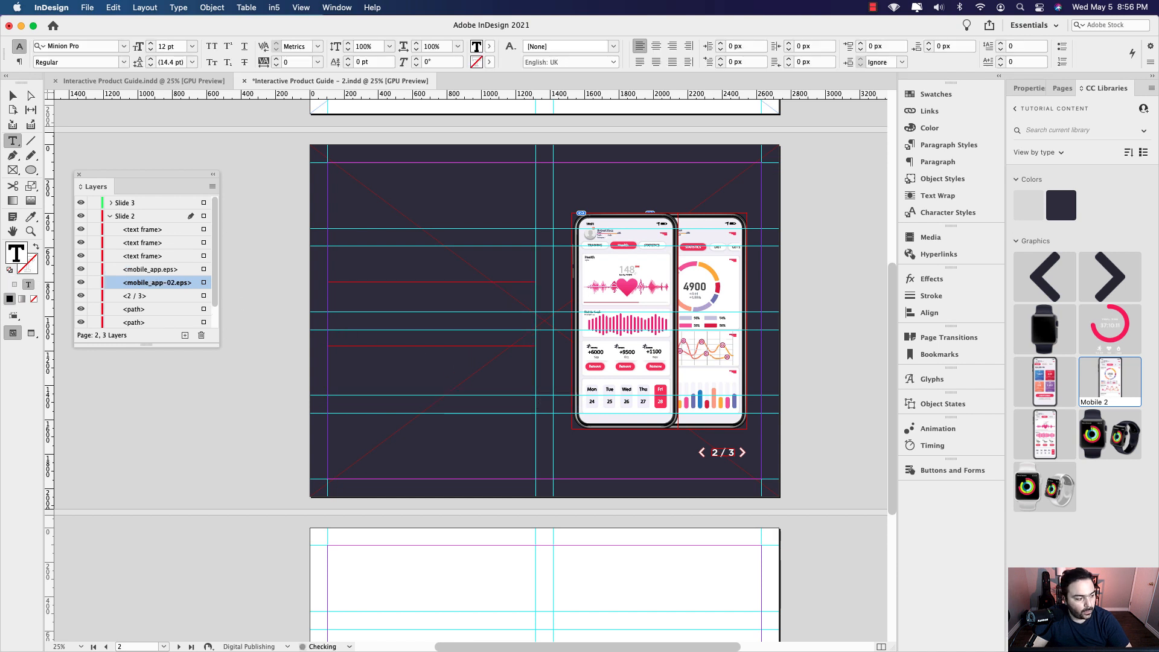
Paste the copied title "Track Your Performance" into the uppermost text frame and apply the Main Title - White paragraph style.
{"action": "key", "text": "super+Tab"}
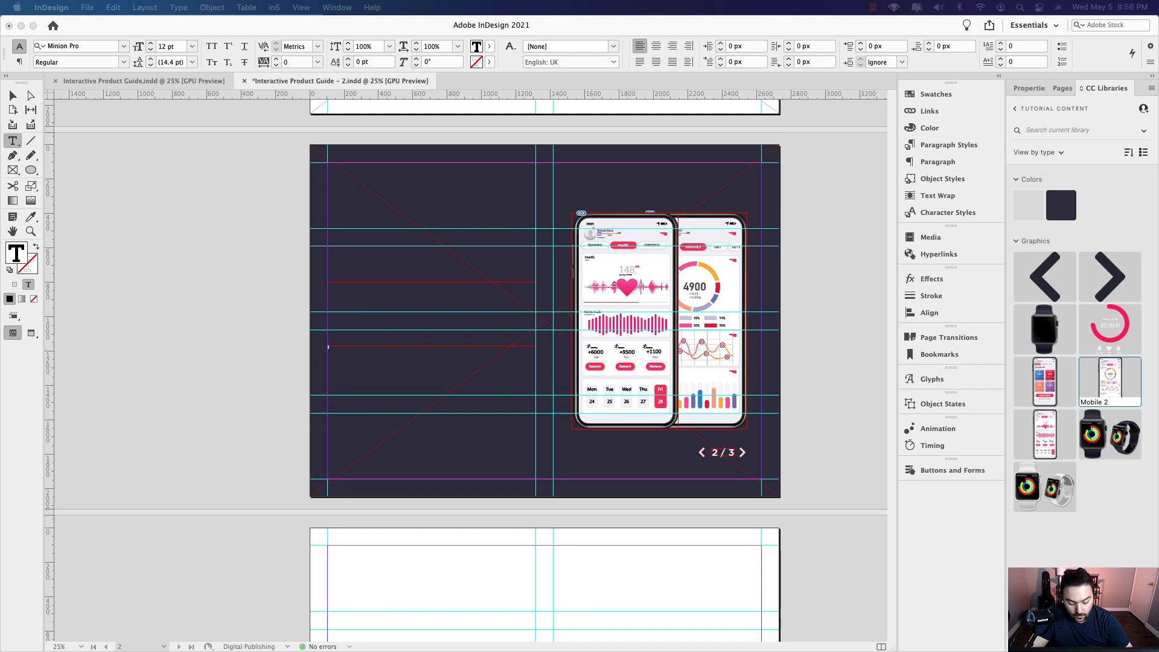
{"action": "left_click", "coordinate": [378, 269]}
{"action": "left_click", "coordinate": [371, 262]}
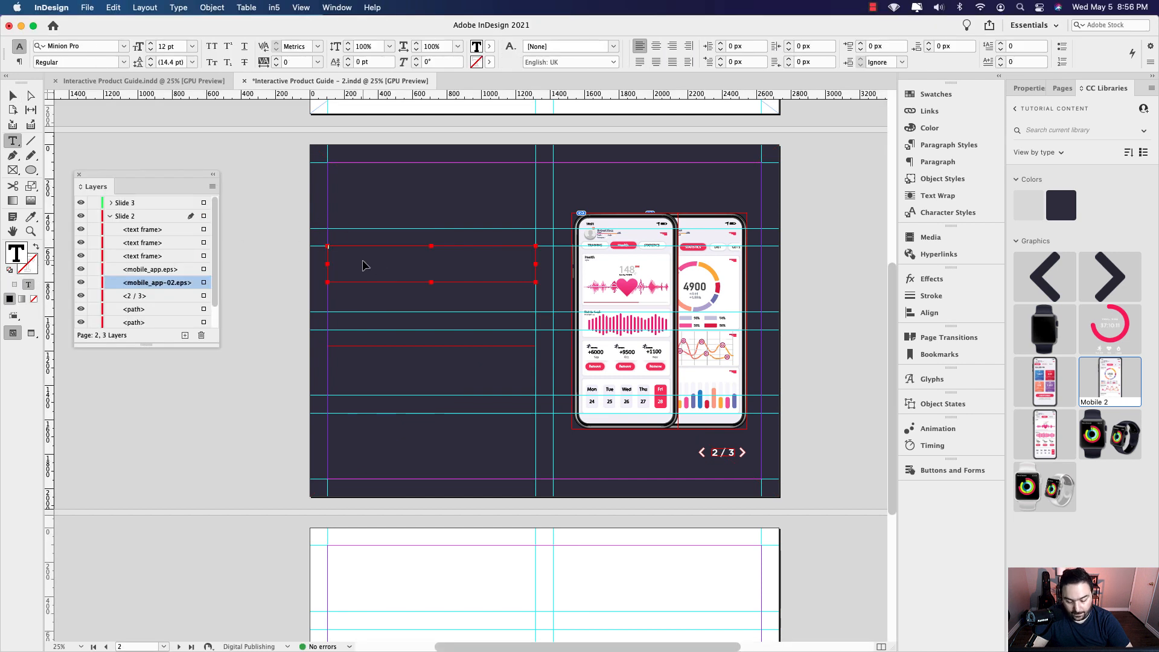
{"action": "key", "text": "super+v"}
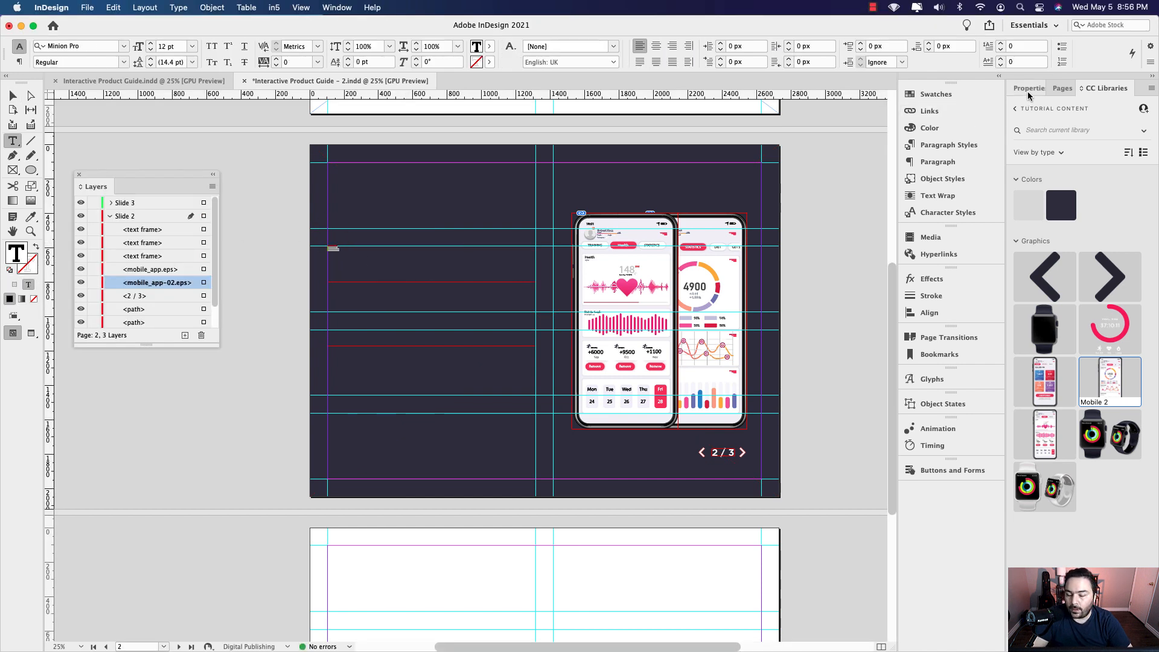
{"action": "left_click", "coordinate": [1029, 89]}
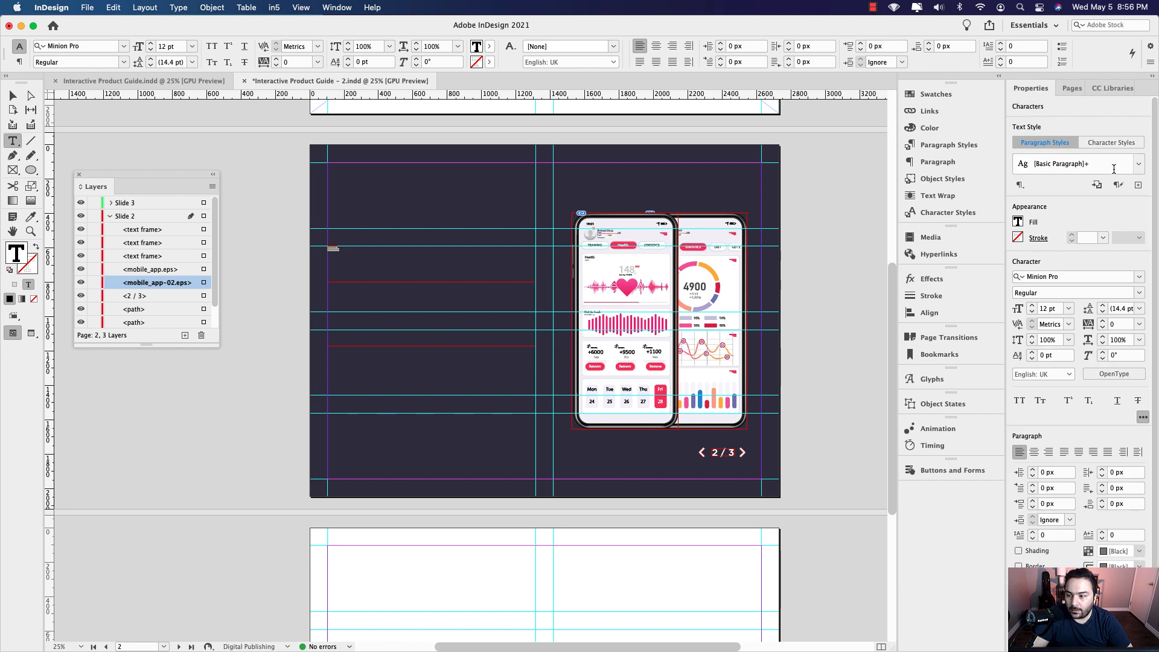
{"action": "left_click", "coordinate": [1139, 163]}
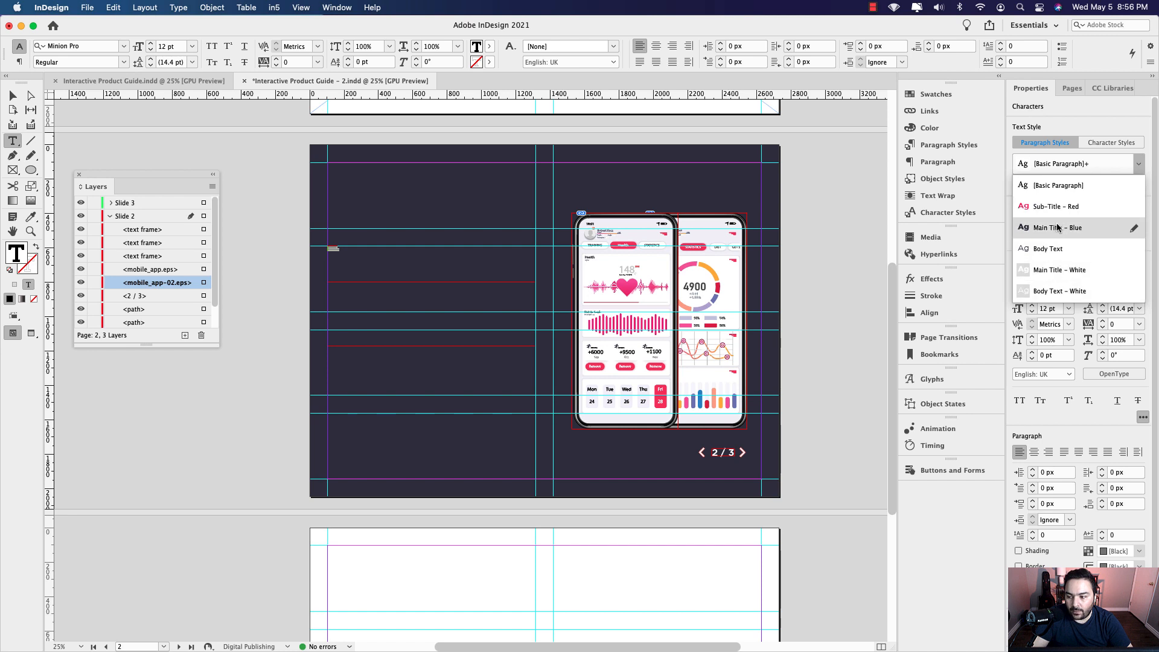
{"action": "left_click", "coordinate": [1061, 272]}
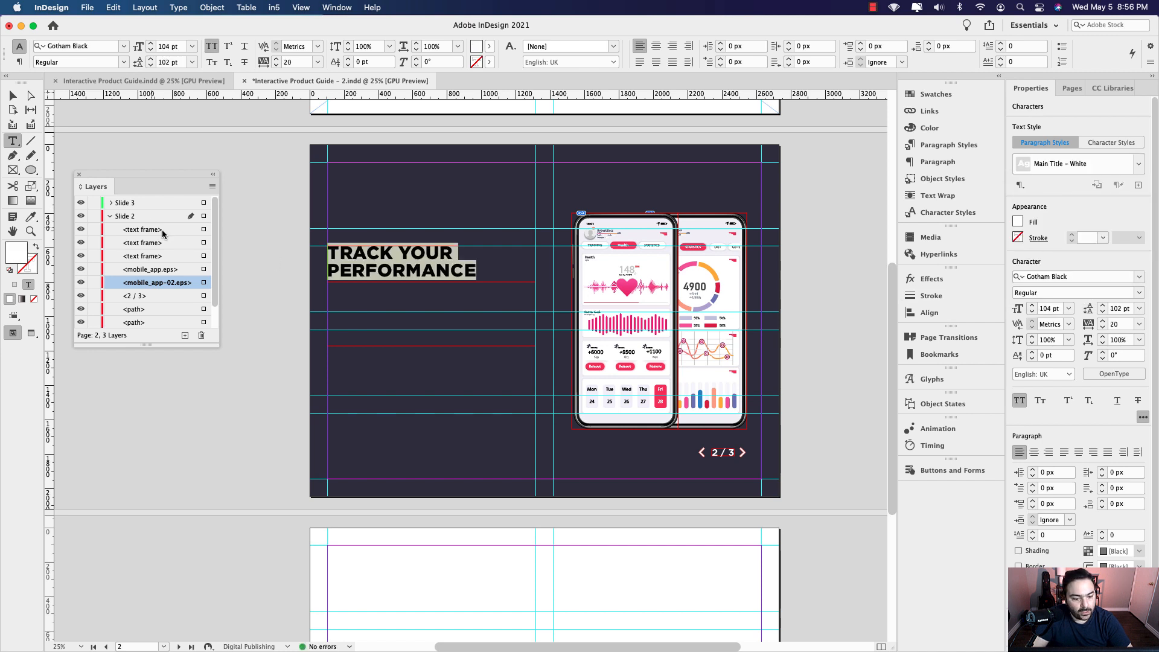
Fill the middle frame with "Sync with Nordic App", apply the Sub-Title - Red paragraph style, and fit the frame's height to the text.
{"action": "left_click", "coordinate": [371, 319]}
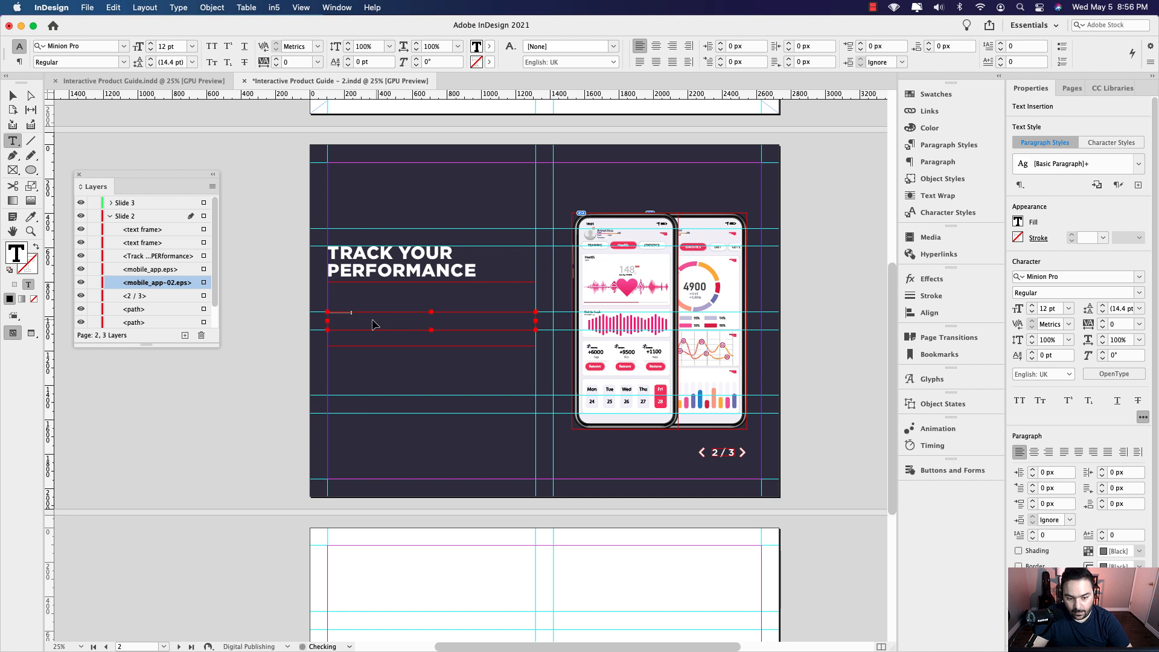
{"action": "key", "text": "super+a"}
{"action": "left_click", "coordinate": [1137, 164]}
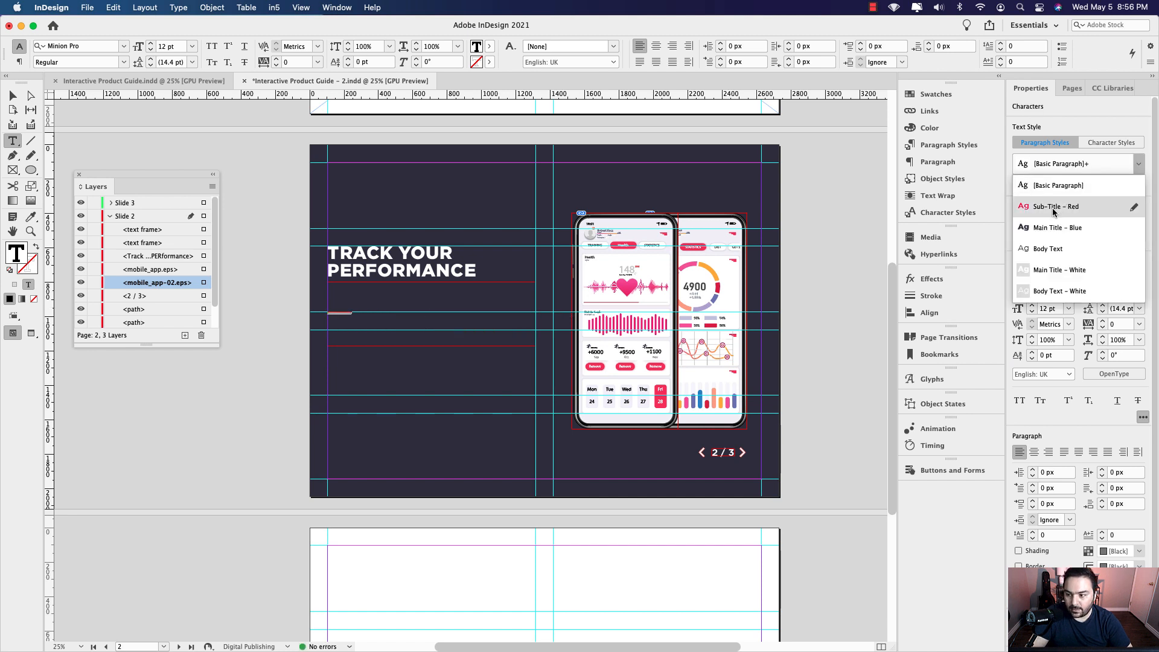
{"action": "left_click", "coordinate": [1053, 208]}
{"action": "left_click", "coordinate": [421, 319]}
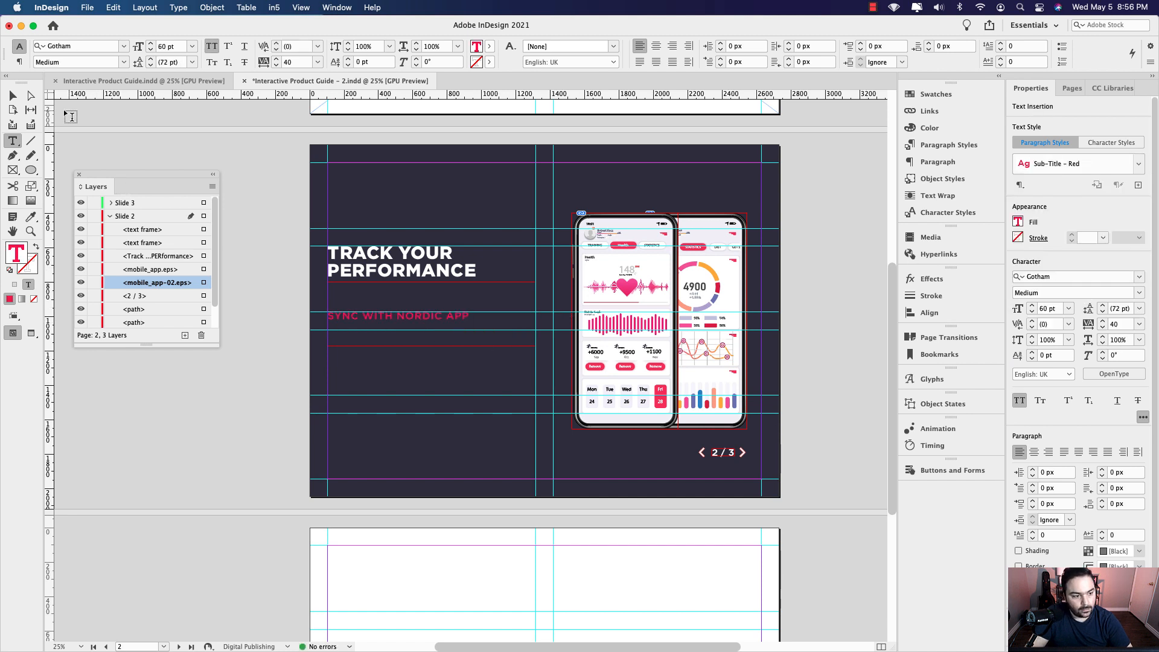
{"action": "left_click", "coordinate": [13, 96]}
{"action": "double_click", "coordinate": [432, 329]}
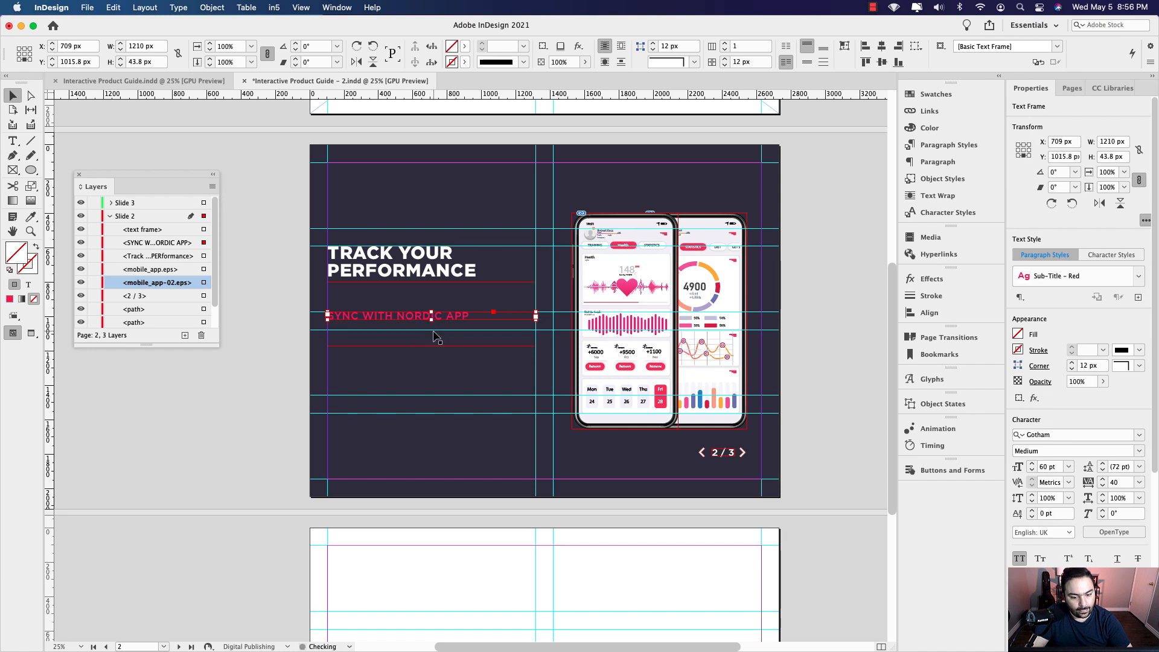
Paste the copied Nordic app description into the lowest text frame and apply the Body Text - White paragraph style.
{"action": "key", "text": "super+Tab"}
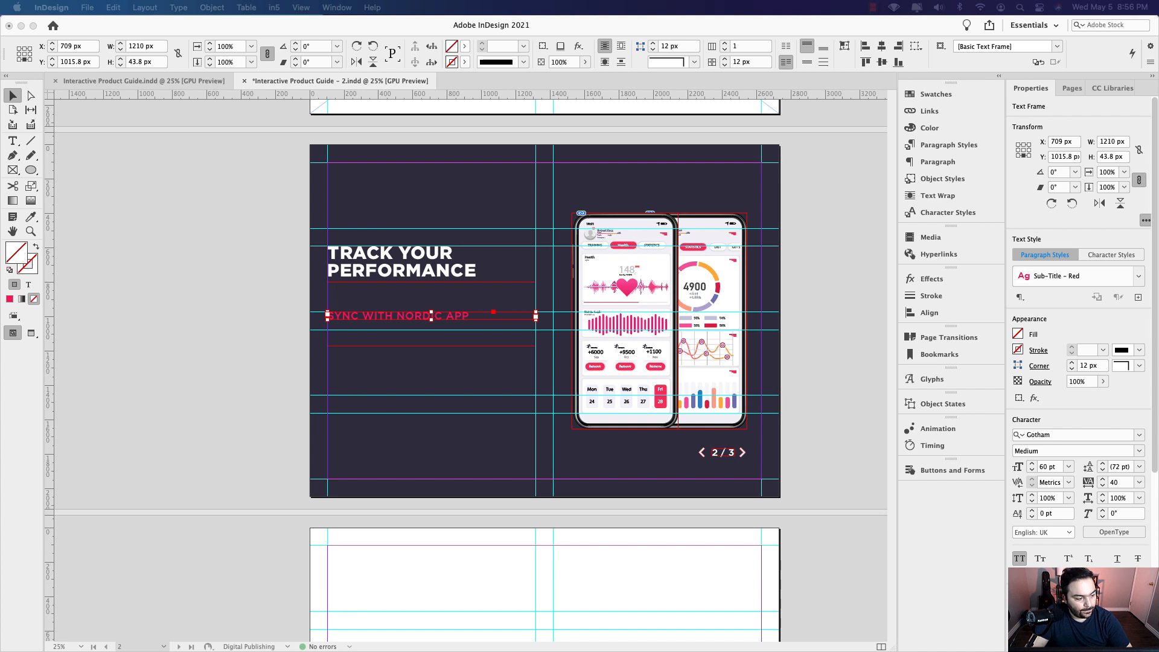
{"action": "left_click", "coordinate": [352, 376]}
{"action": "double_click", "coordinate": [354, 369]}
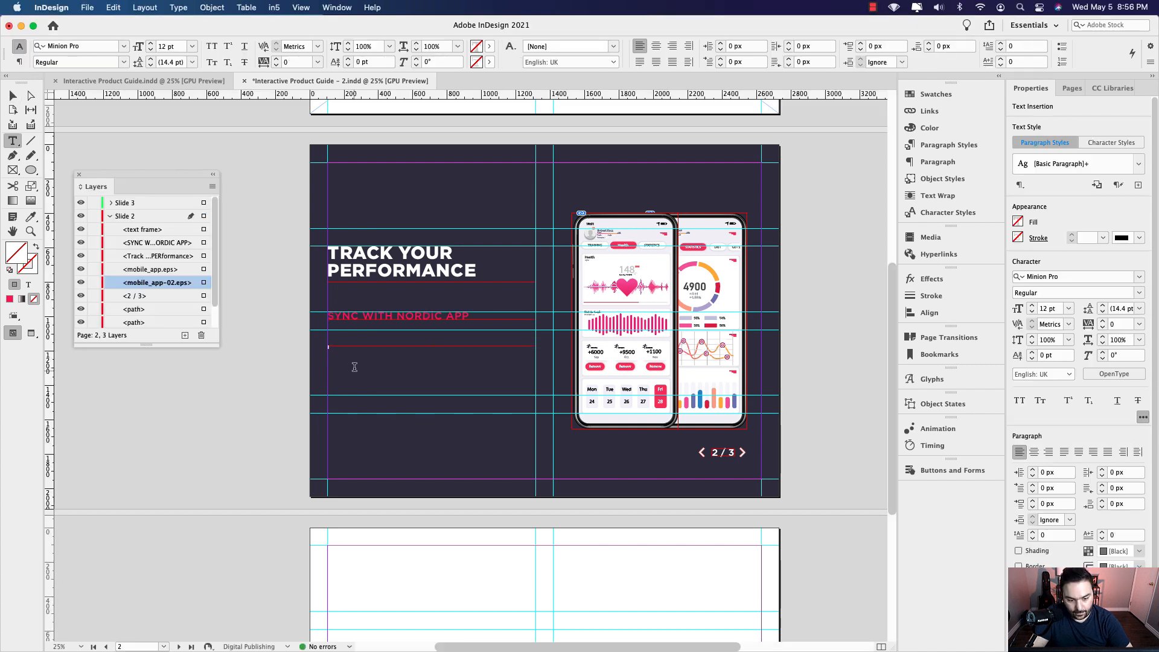
{"action": "key", "text": "super+v"}
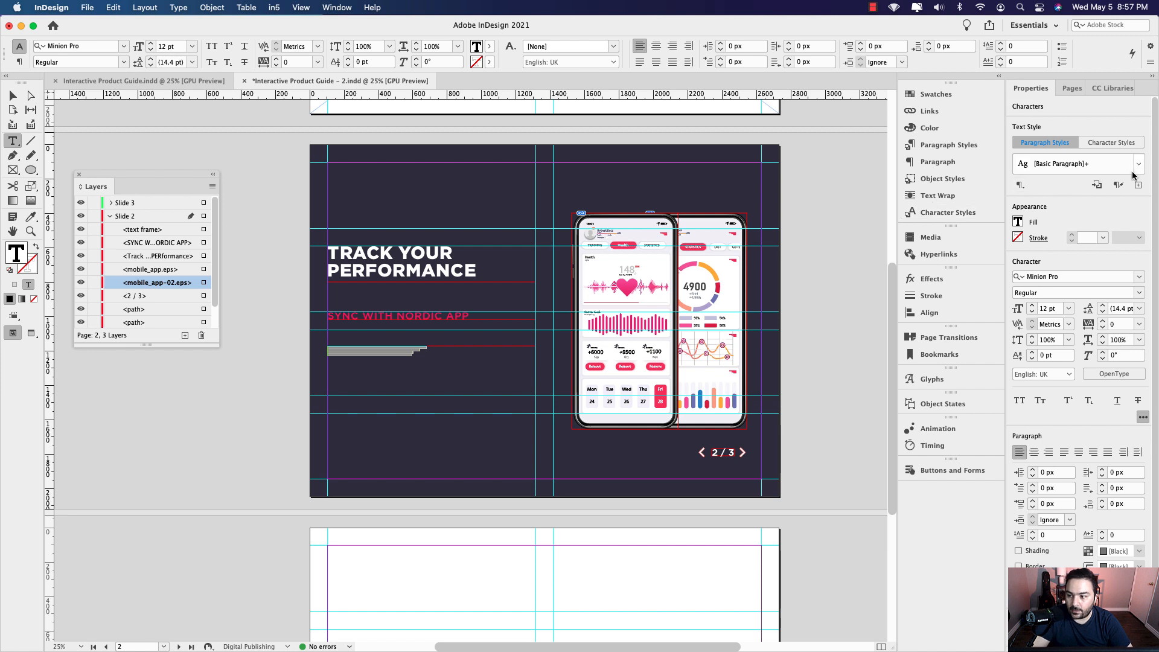
{"action": "left_click", "coordinate": [1139, 164]}
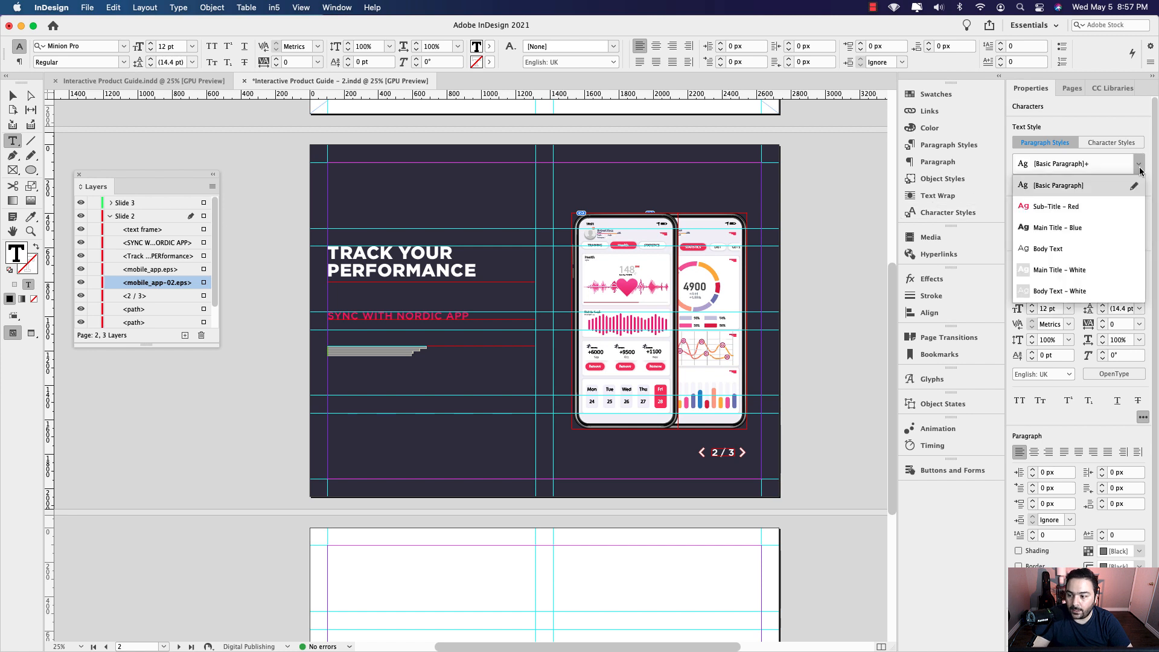
{"action": "left_click", "coordinate": [1084, 294]}
{"action": "left_click", "coordinate": [425, 382]}
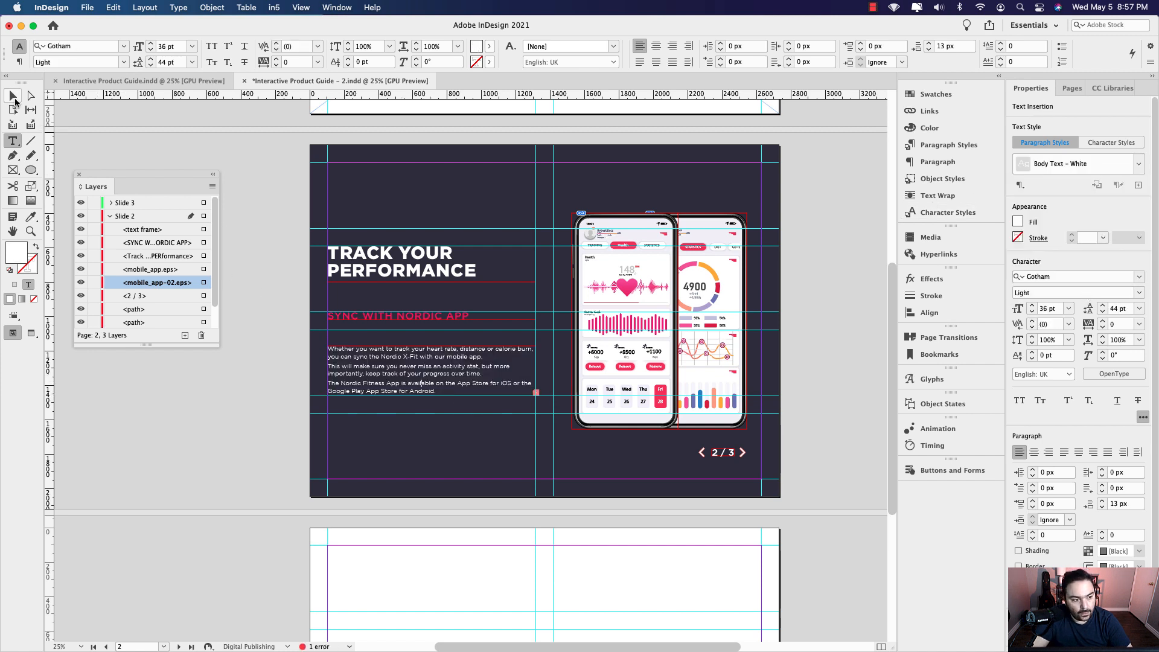
Extend the body text frame downward to about 373 px high to fit the overset text, and check the slide in preview.
{"action": "left_click", "coordinate": [13, 96]}
{"action": "left_click_drag", "start_coordinate": [433, 395], "coordinate": [432, 413]}
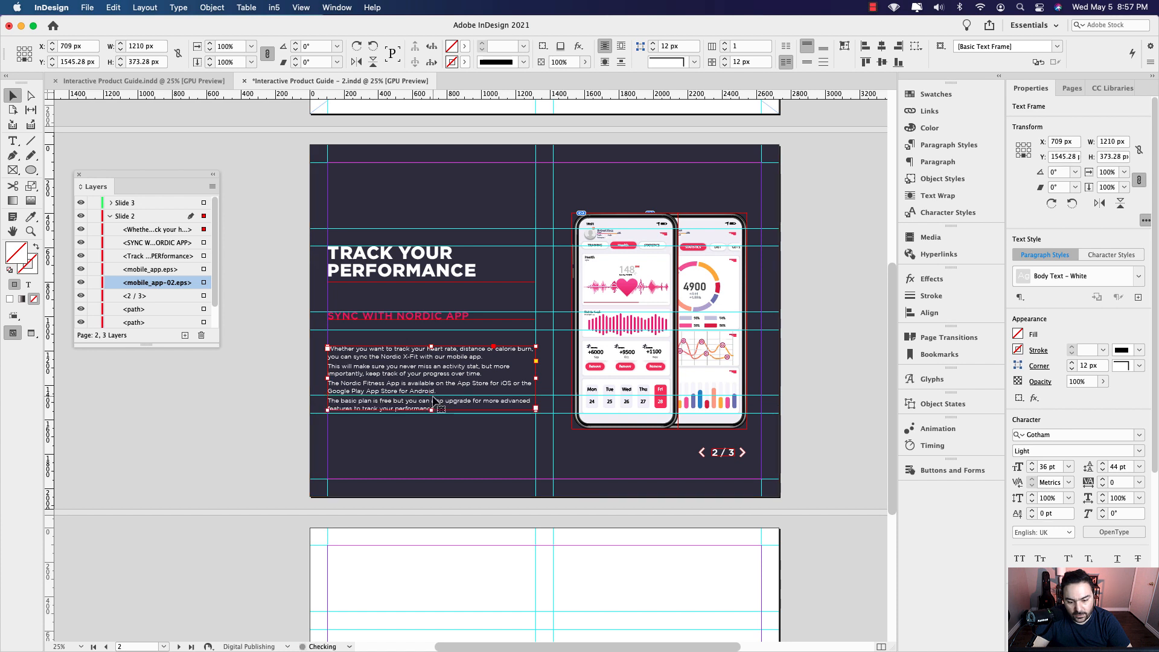
{"action": "left_click", "coordinate": [297, 361]}
{"action": "key", "text": "w"}
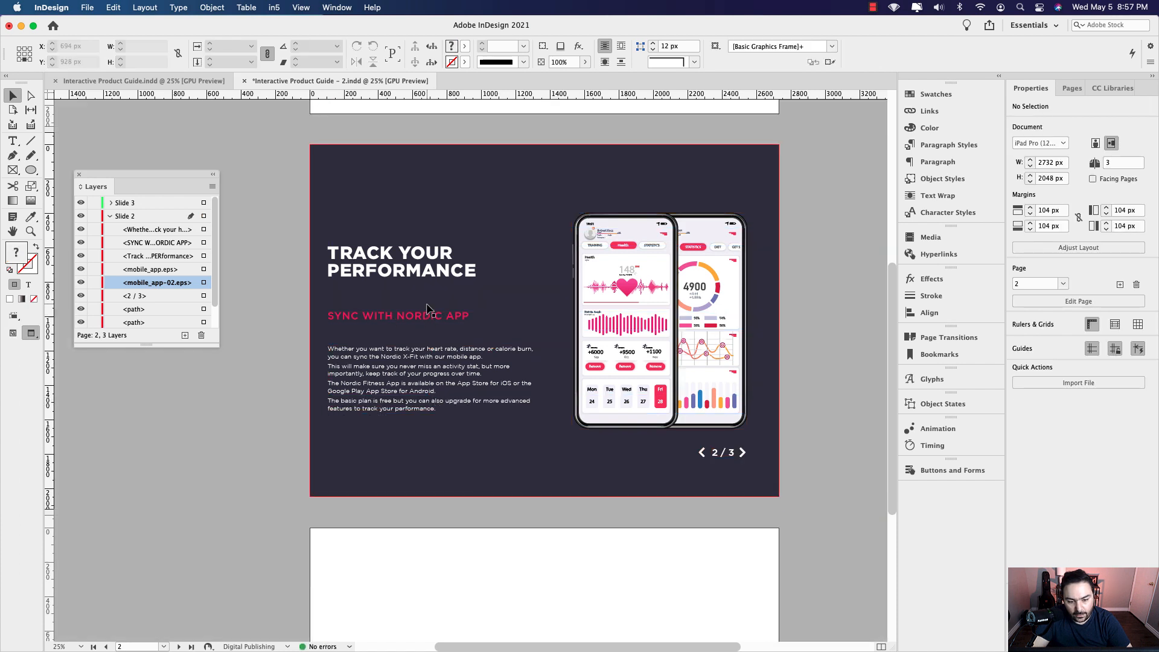
{"action": "key", "text": "w"}
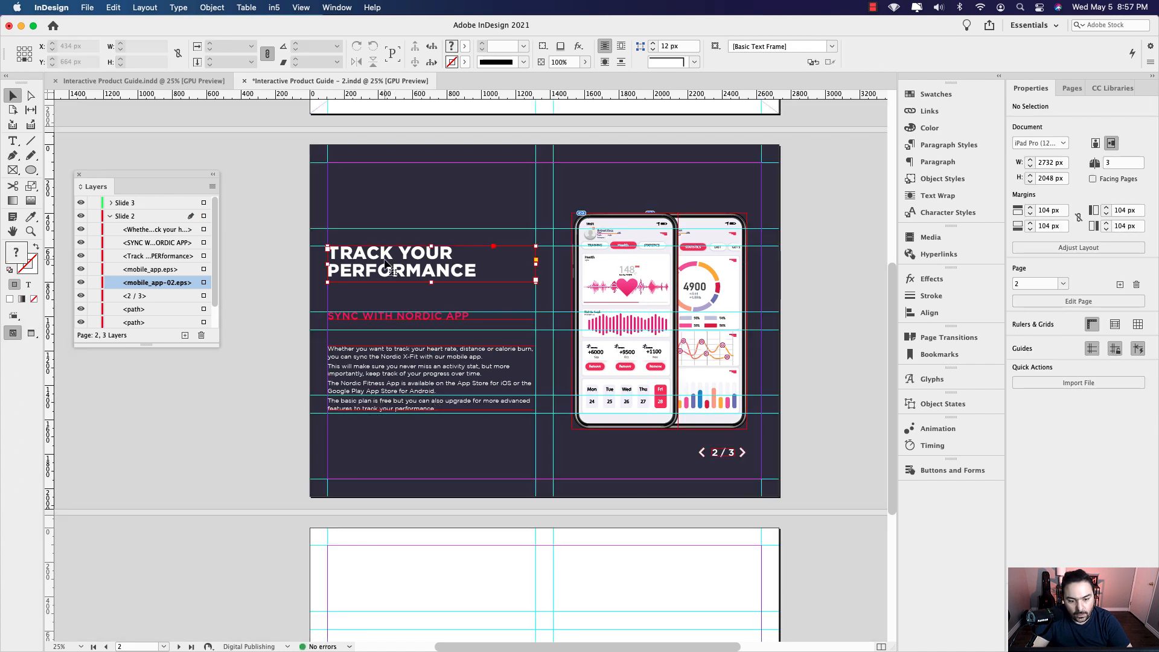
Narrow the title frame to about 860 px and the subtitle frame to about 821 px by moving their left edges inward.
{"action": "left_click", "coordinate": [331, 265]}
{"action": "left_click_drag", "start_coordinate": [330, 266], "coordinate": [386, 278]}
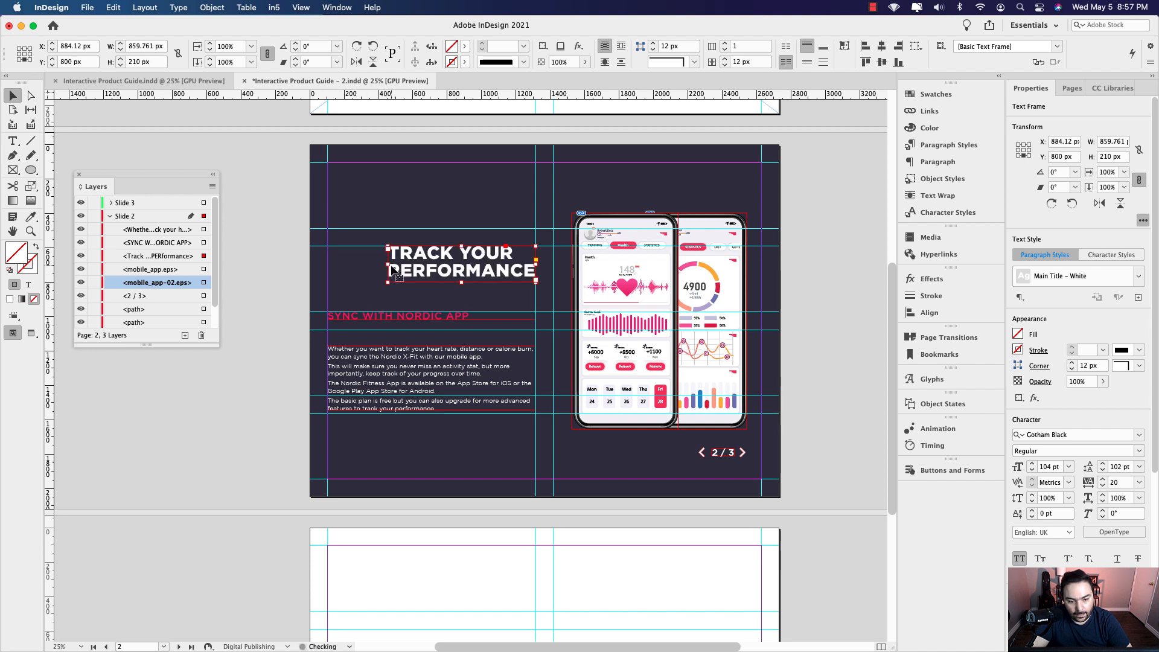
{"action": "left_click", "coordinate": [369, 320]}
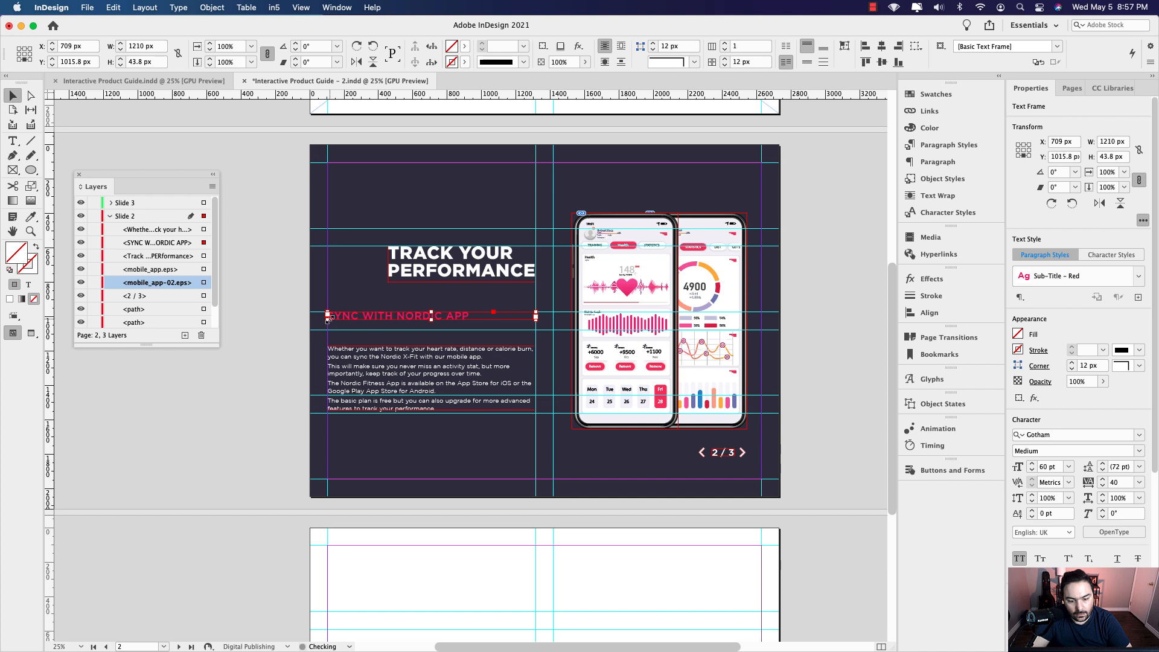
{"action": "left_click_drag", "start_coordinate": [328, 316], "coordinate": [395, 316]}
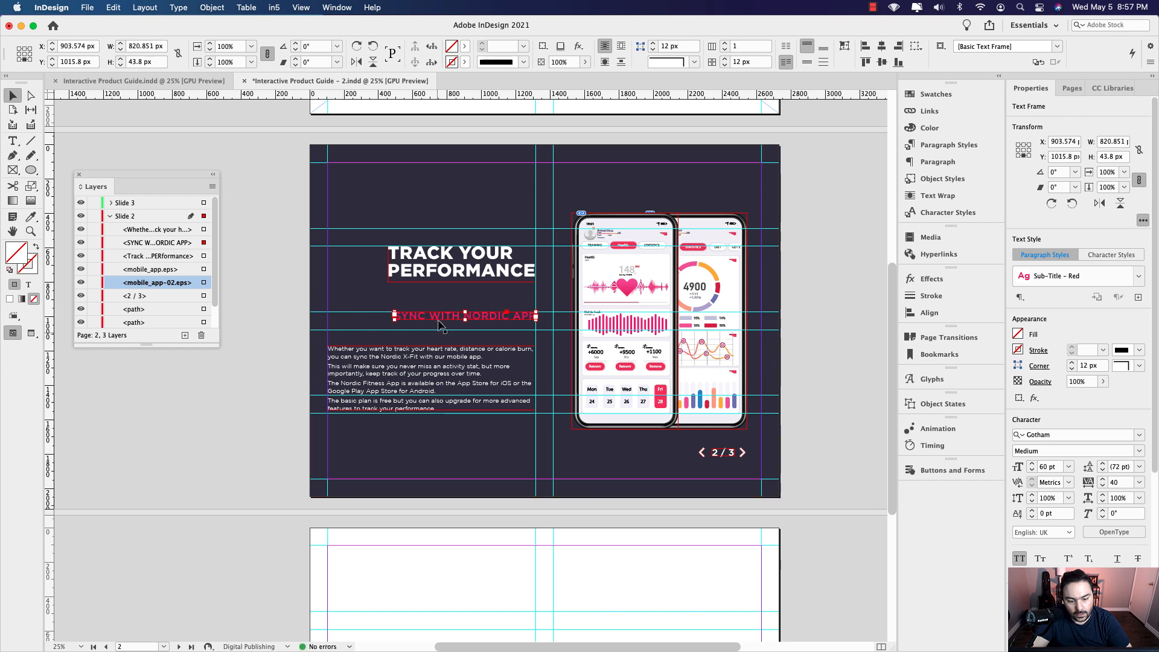
Move the title and subtitle frames together to about X 604 px, and compare the layout with the Interactive Product Guide.indd document.
{"action": "left_click", "coordinate": [449, 279], "text": "shift"}
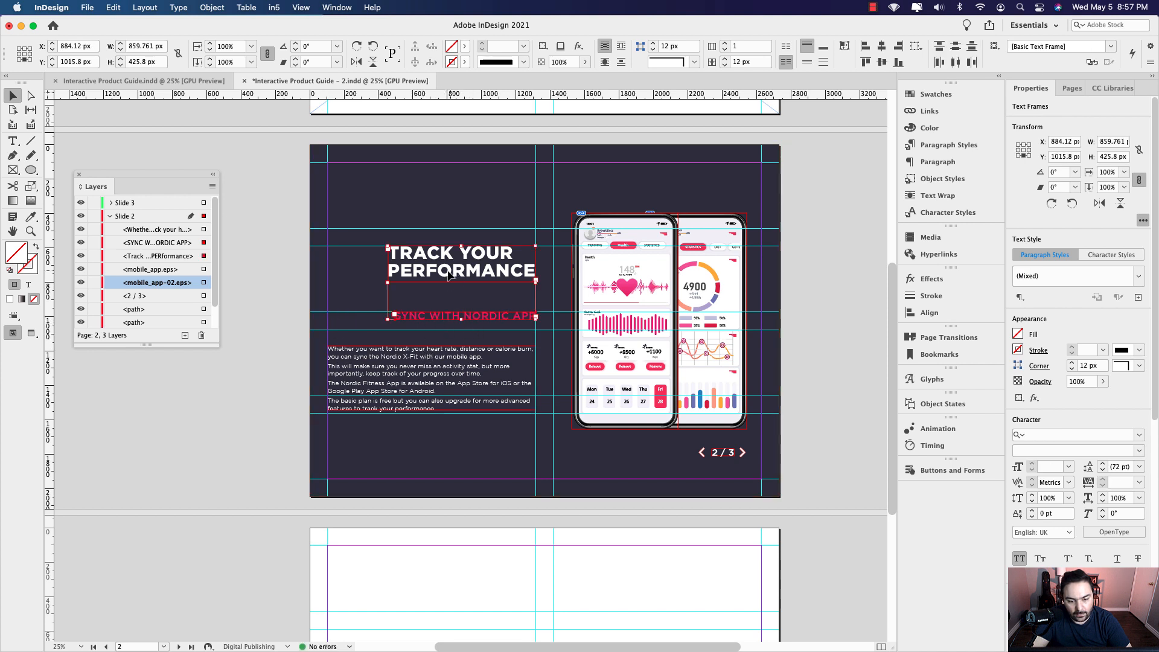
{"action": "left_click_drag", "start_coordinate": [450, 279], "coordinate": [376, 275]}
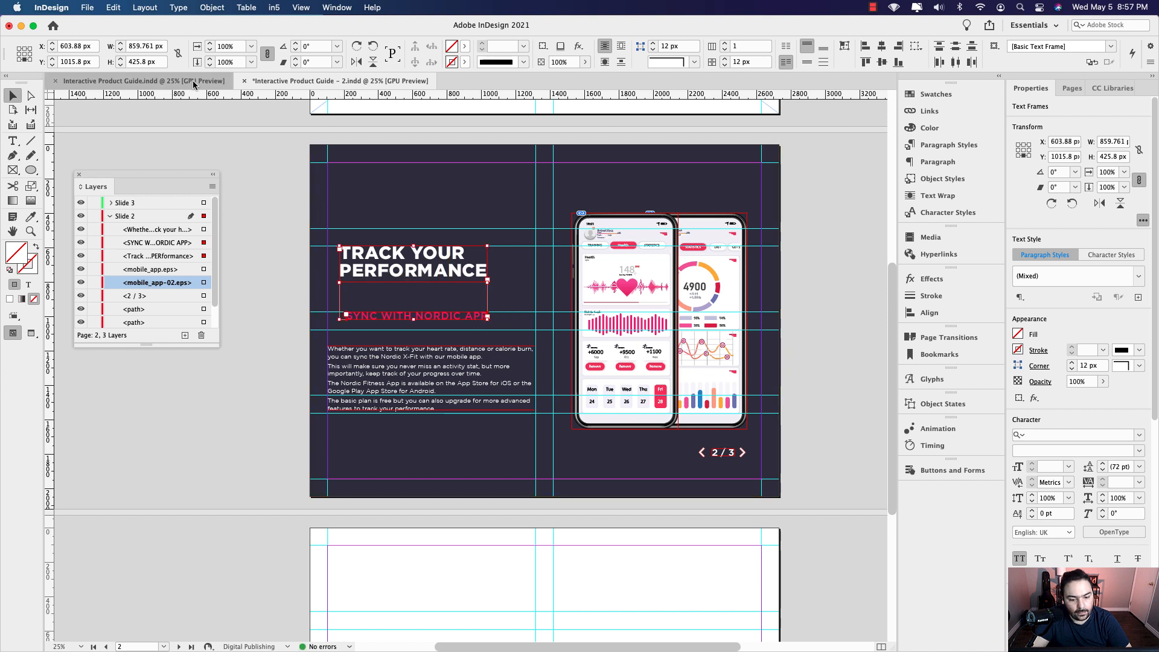
{"action": "left_click", "coordinate": [145, 81]}
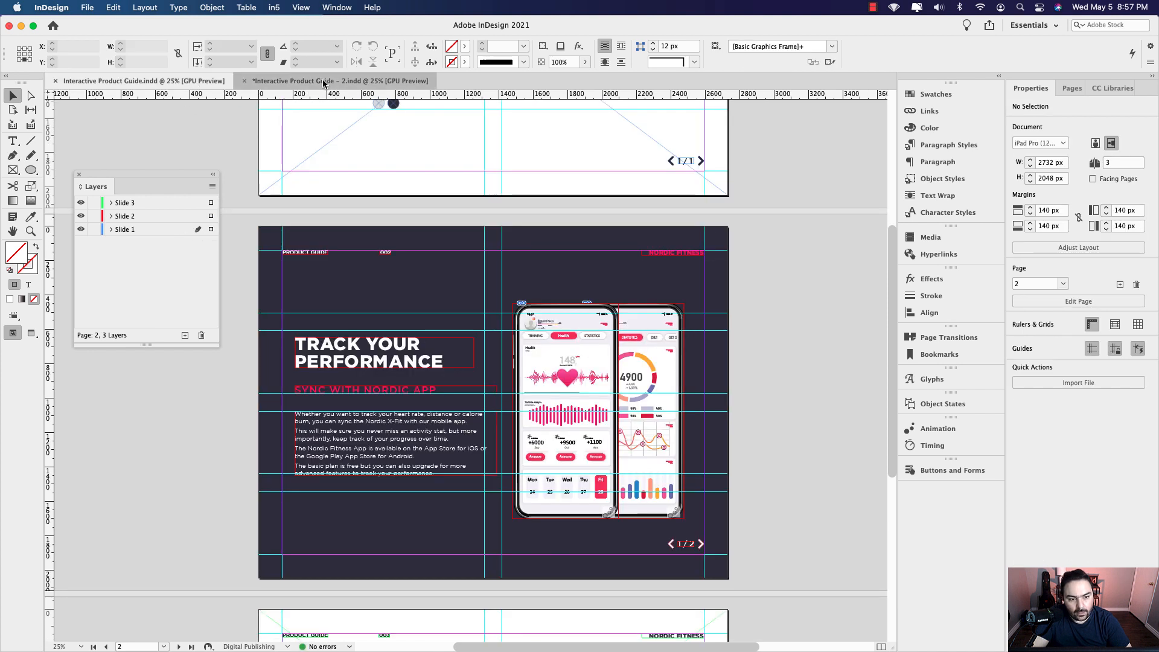
{"action": "key", "text": "super+grave"}
Resize the body text frame to 1140 px wide, with its left edge in line with the title, and 416 px high.
{"action": "left_click", "coordinate": [370, 390]}
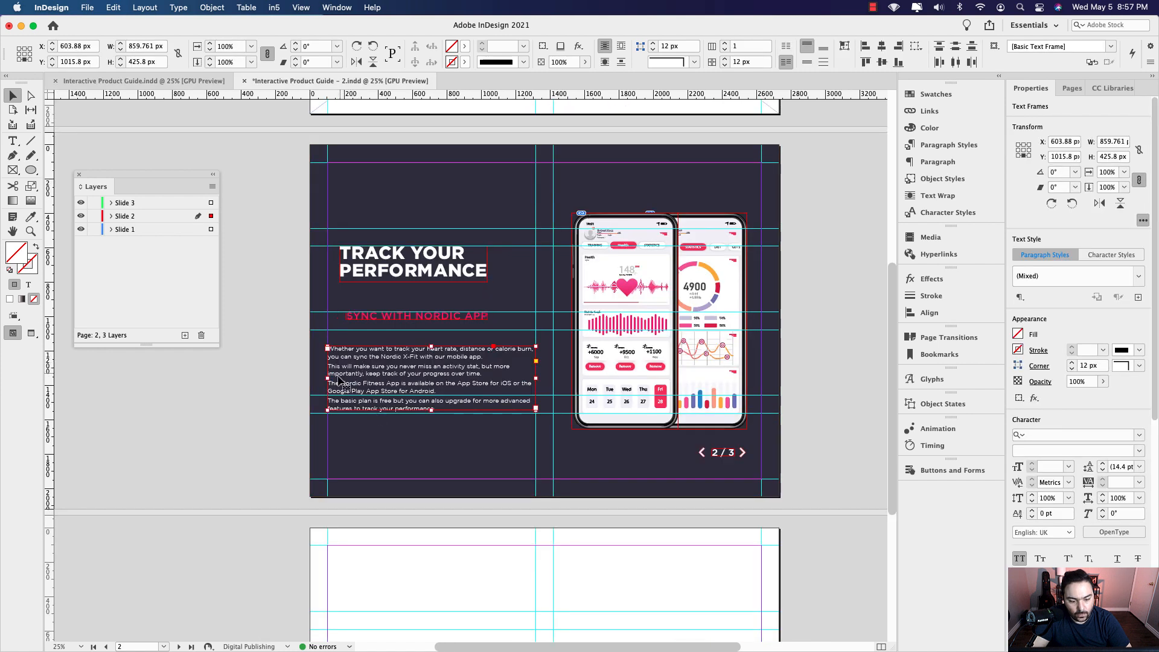
{"action": "left_click_drag", "start_coordinate": [328, 379], "coordinate": [339, 380]}
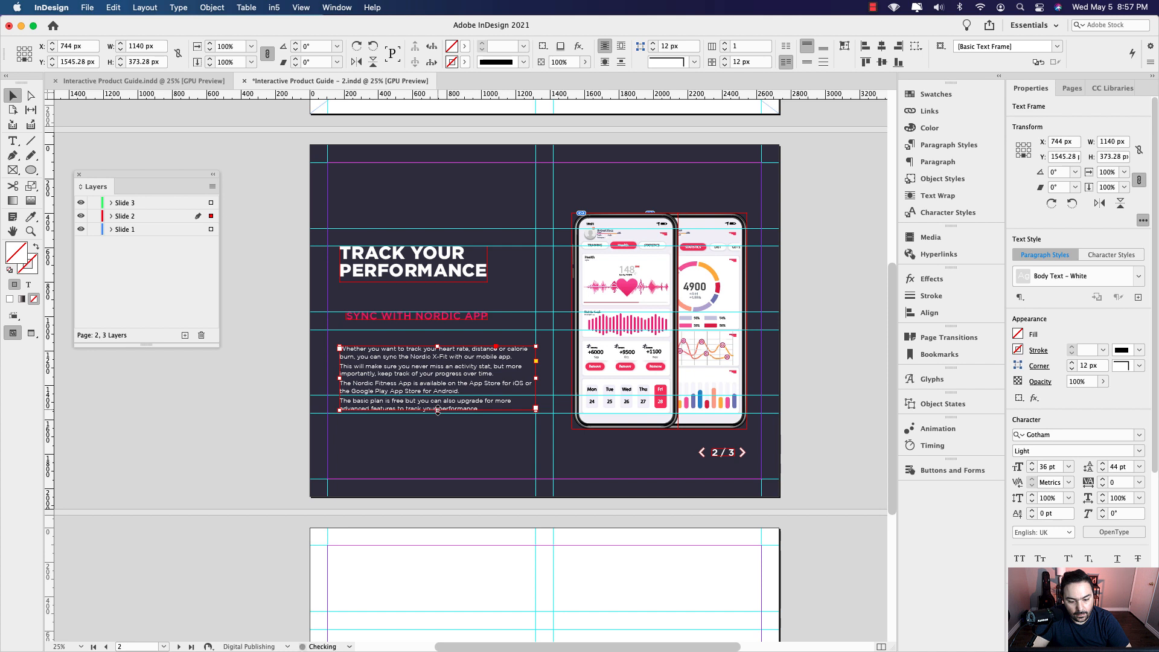
{"action": "left_click_drag", "start_coordinate": [437, 412], "coordinate": [438, 417]}
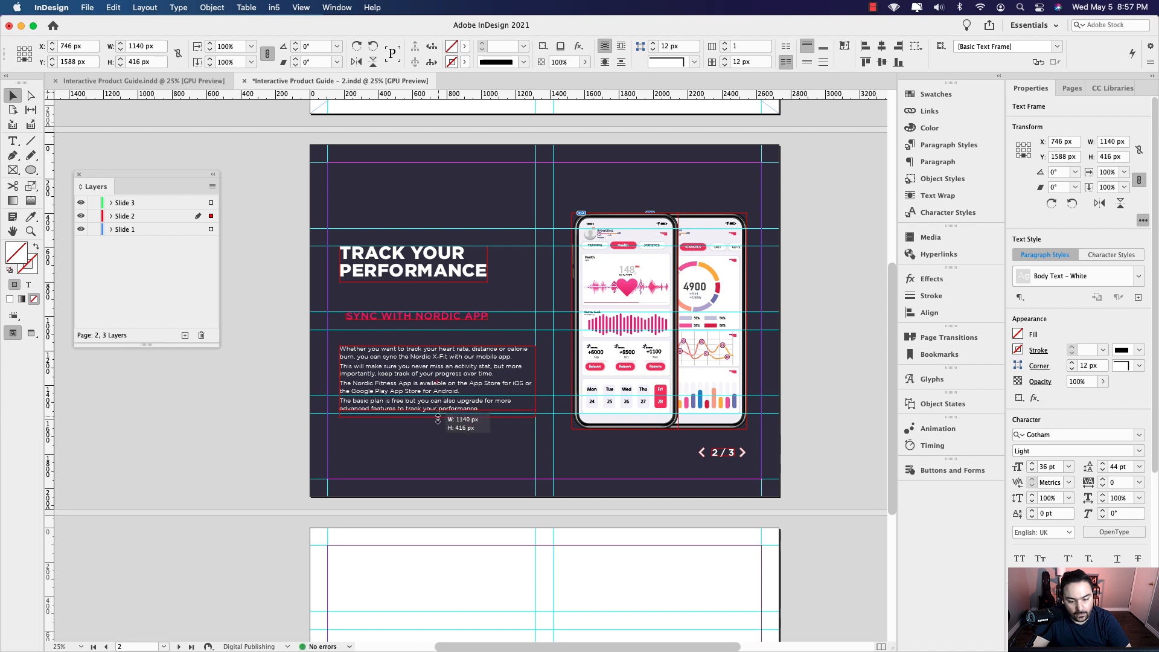
Align the subtitle's left edge with the title, move the subtitle and body text frames up to tighten the spacing, and preview the slide.
{"action": "left_click_drag", "start_coordinate": [412, 317], "coordinate": [408, 319]}
{"action": "left_click", "coordinate": [384, 277]}
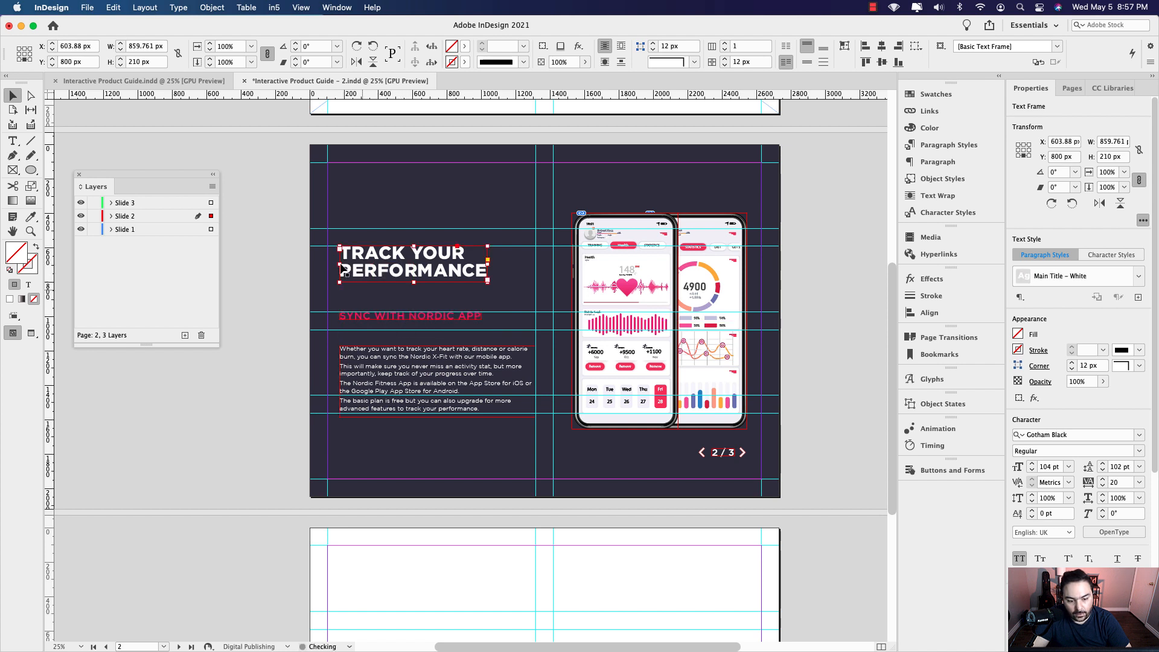
{"action": "left_click_drag", "start_coordinate": [396, 320], "coordinate": [397, 312]}
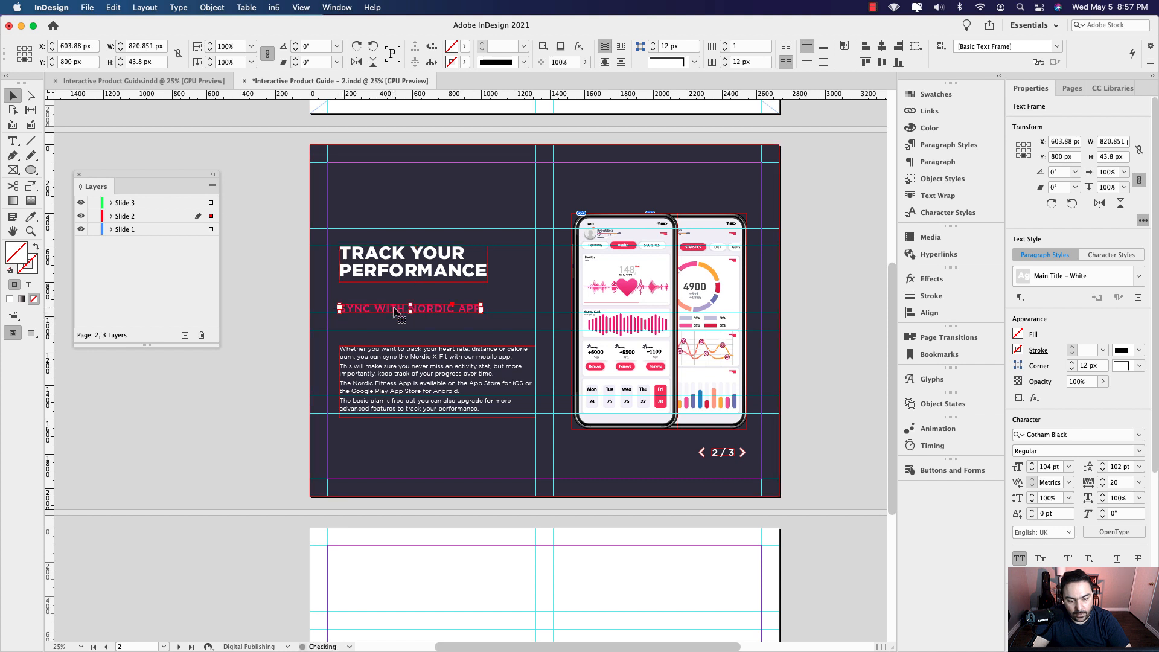
{"action": "left_click", "coordinate": [390, 358]}
{"action": "left_click_drag", "start_coordinate": [389, 358], "coordinate": [389, 341]}
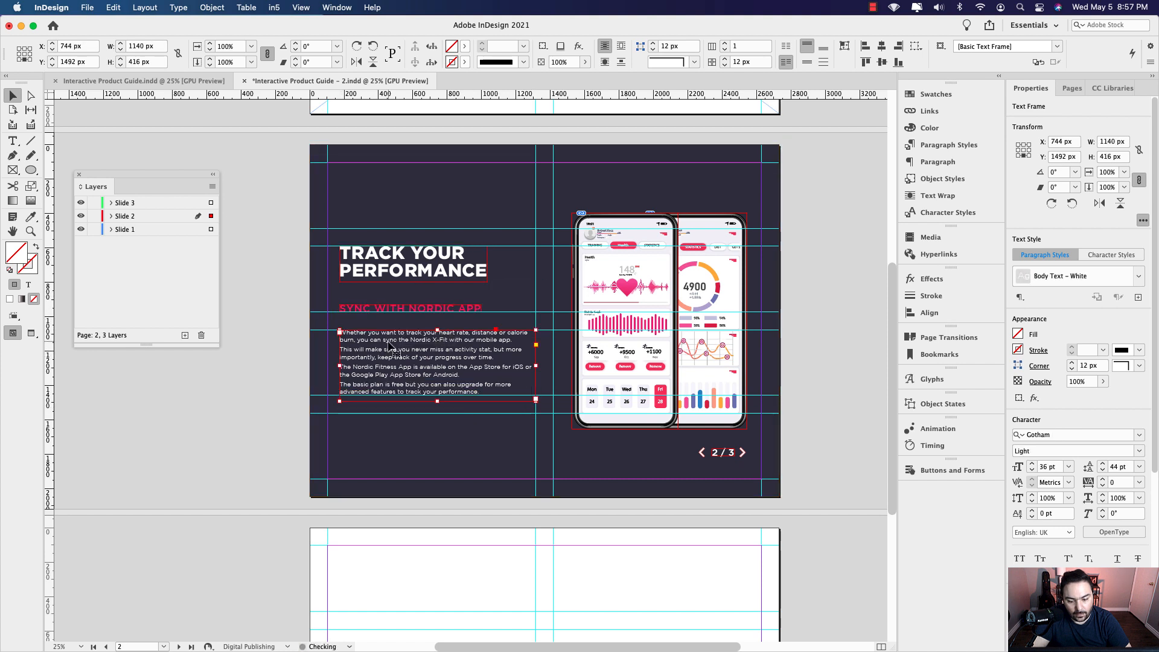
{"action": "left_click", "coordinate": [284, 302]}
{"action": "key", "text": "w"}
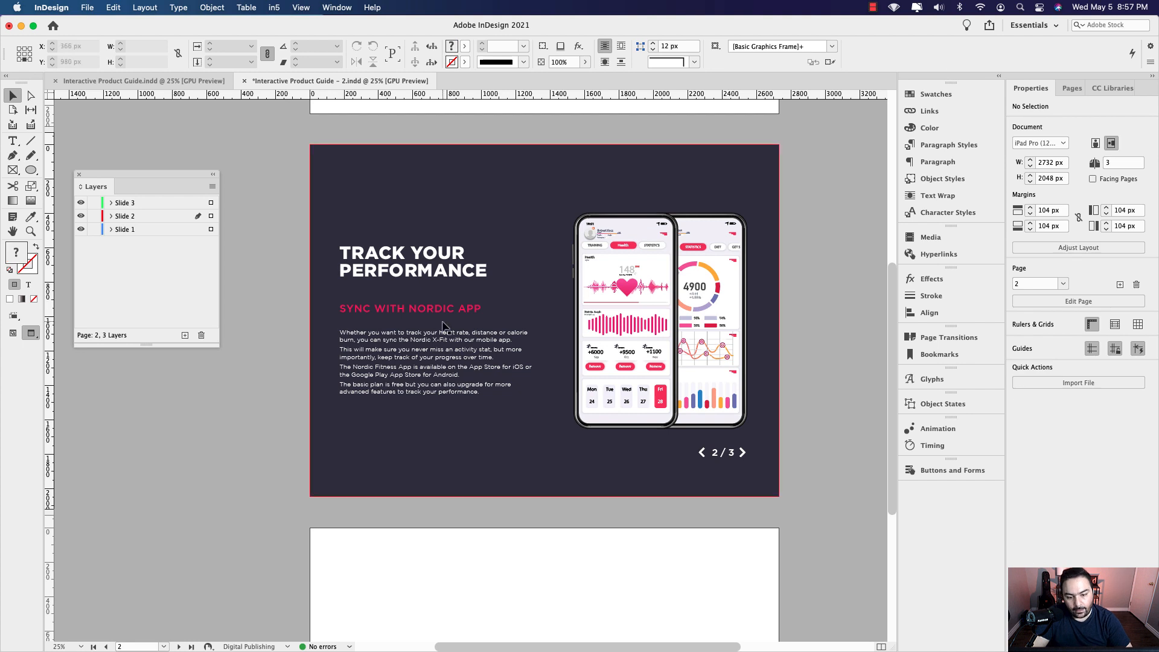
Move the slide 2 title, subtitle and body text frames together toward the phone images, to about X 801 px.
{"action": "left_click", "coordinate": [398, 310], "text": "shift"}
{"action": "left_click", "coordinate": [403, 357], "text": "shift"}
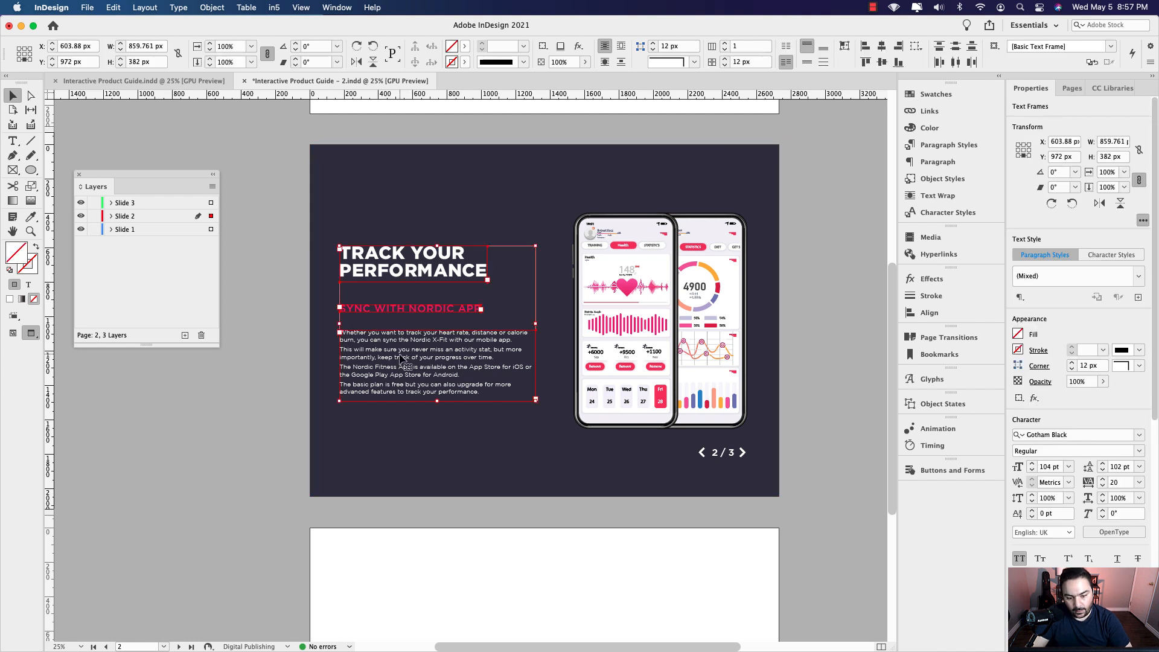
{"action": "key", "text": "shift+Right"}
{"action": "key", "text": "shift+Right"}
{"action": "key", "text": "shift+Right"}
{"action": "key", "text": "shift+Right"}
{"action": "key", "text": "shift+Right"}
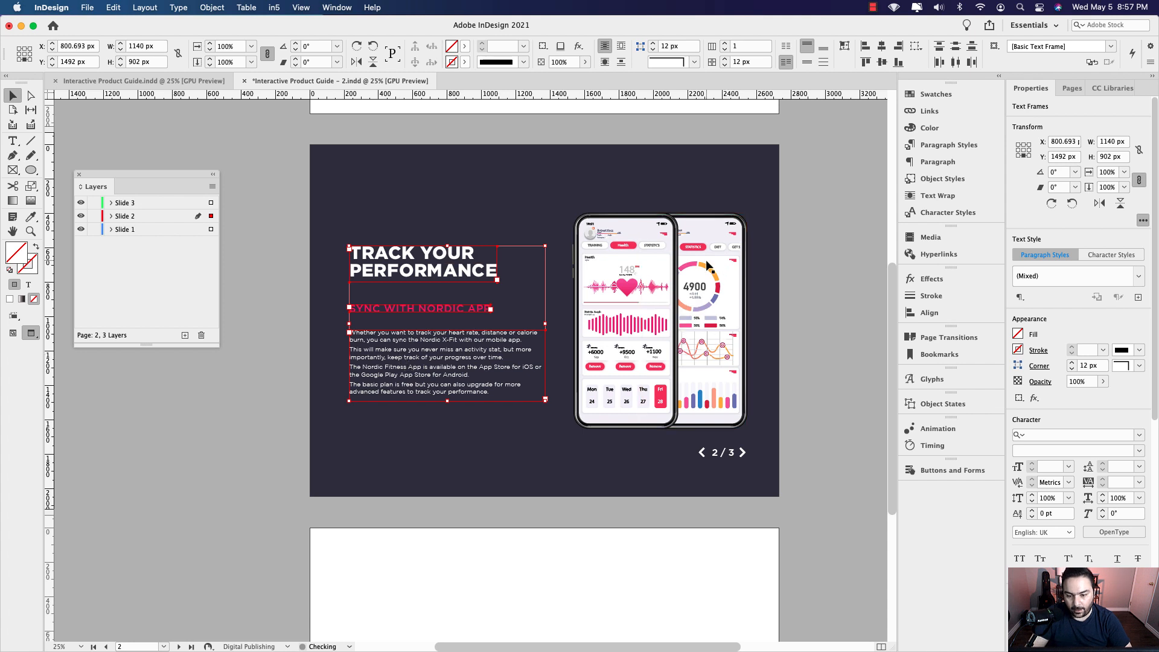
Move the mobile app images on slide 2 closer to the text, to about X 1965 px, and deselect them.
{"action": "left_click", "coordinate": [615, 241]}
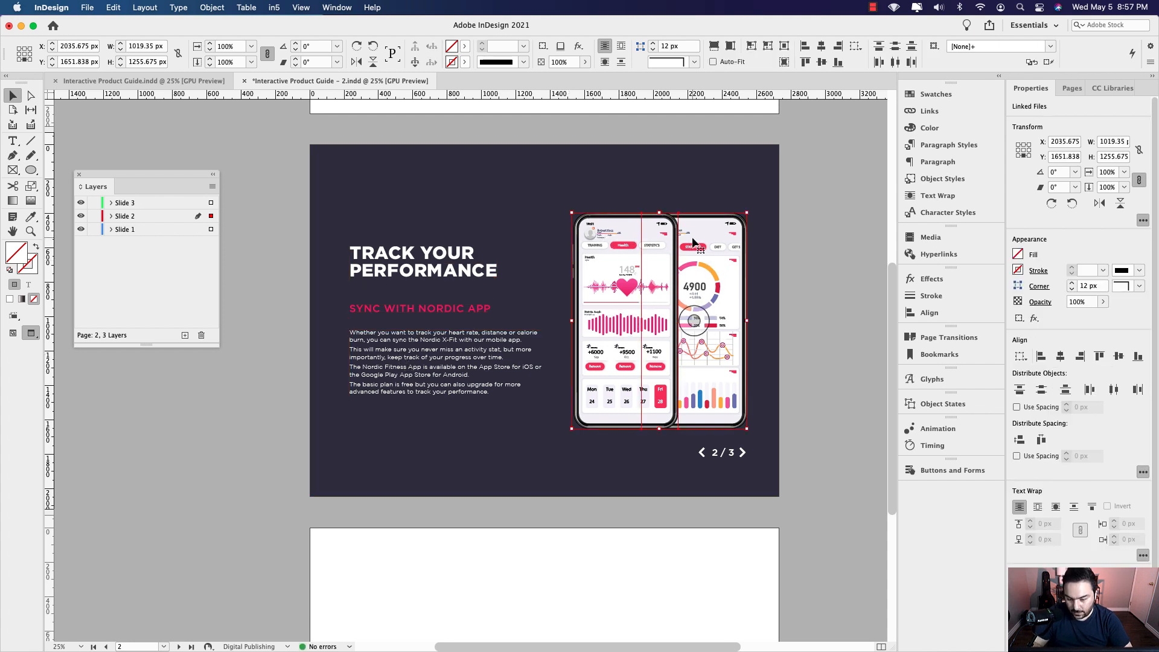
{"action": "key", "text": "shift+Left"}
{"action": "key", "text": "shift+Left"}
{"action": "key", "text": "shift+Left"}
{"action": "key", "text": "shift+Left"}
{"action": "key", "text": "shift+Left"}
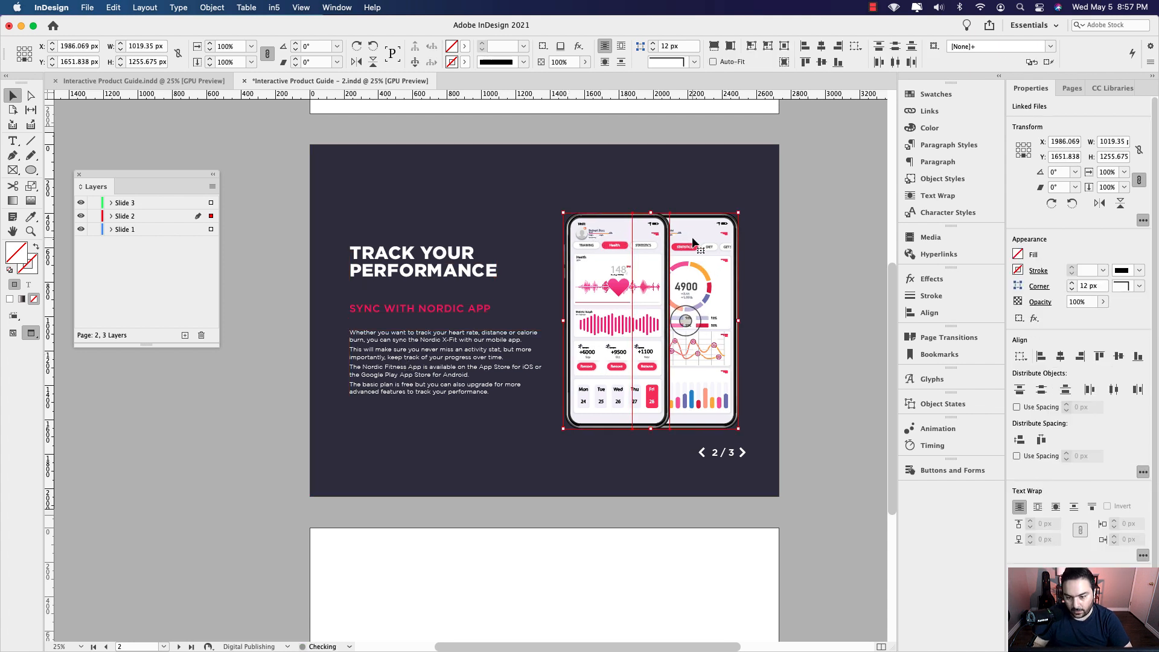
{"action": "key", "text": "shift+Left"}
{"action": "key", "text": "shift+Left"}
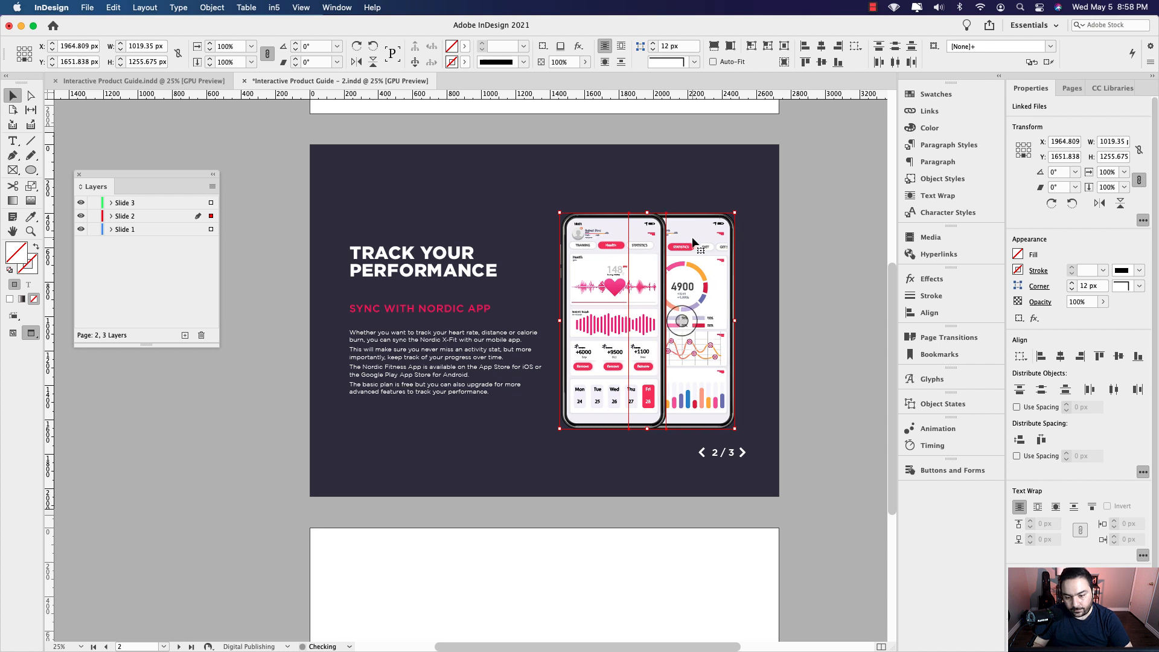
{"action": "left_click", "coordinate": [793, 238]}
Copy the PRODUCT GUIDE, 001 and NORDIC FITNESS header frames from slide 1 and paste them in place on slide 2's layer.
{"action": "scroll", "coordinate": [793, 237], "scroll_direction": "up", "scroll_amount": 3}
{"action": "scroll", "coordinate": [666, 355], "scroll_direction": "up", "scroll_amount": 3}
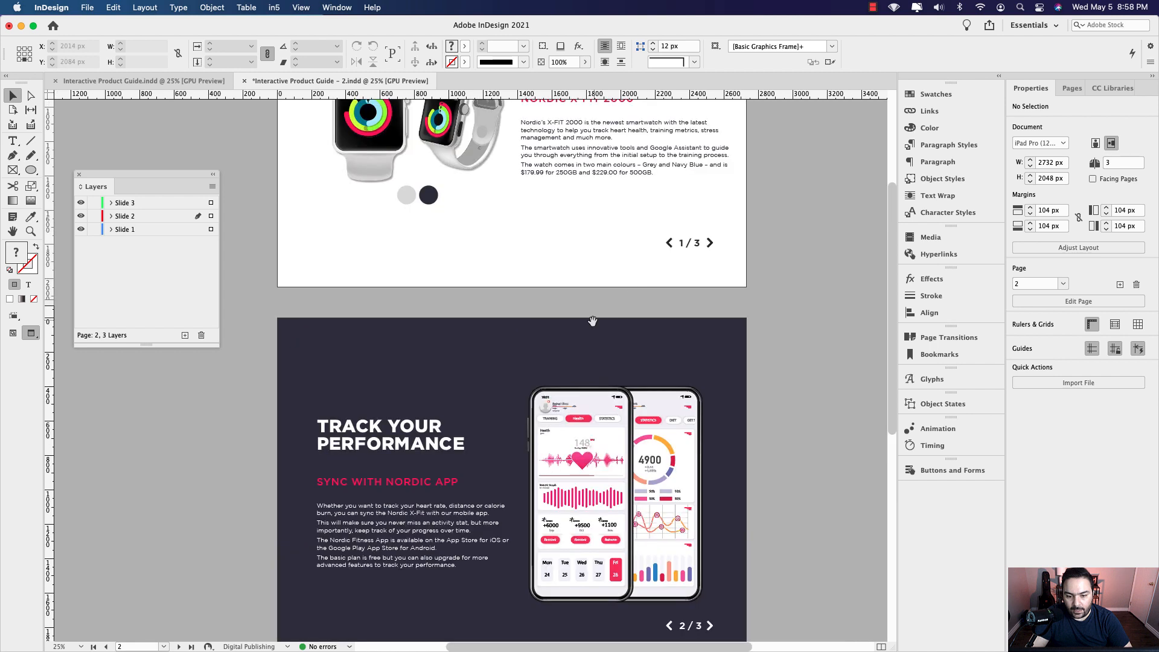
{"action": "left_click_drag", "start_coordinate": [584, 326], "coordinate": [623, 193]}
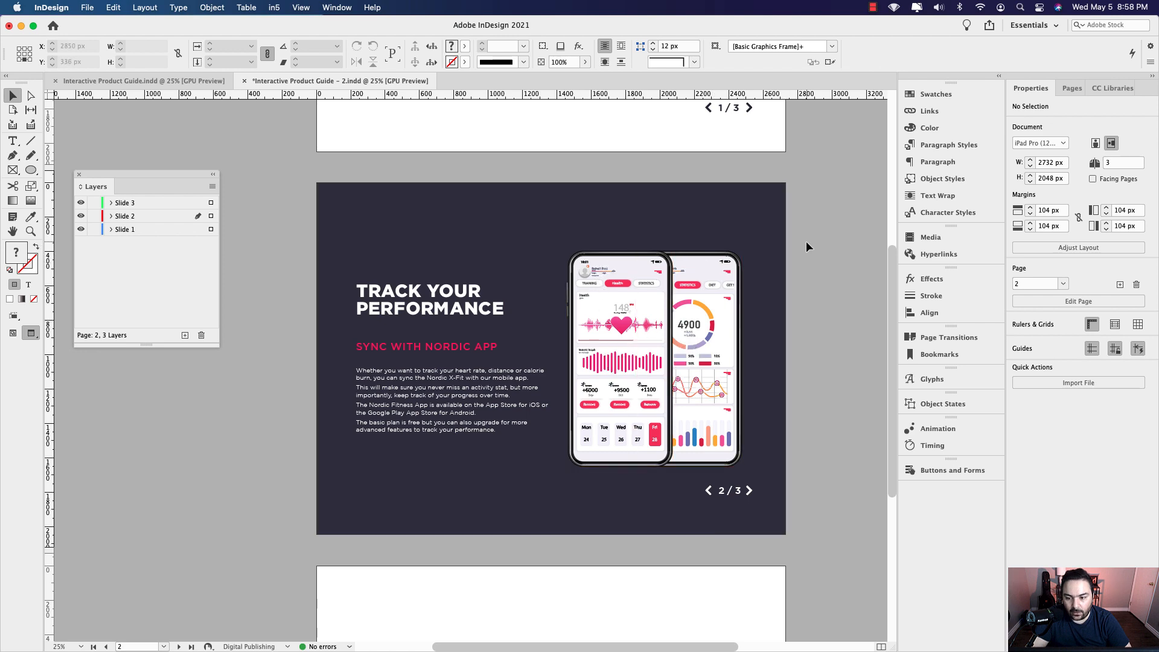
{"action": "scroll", "coordinate": [782, 175], "scroll_direction": "up", "scroll_amount": 5}
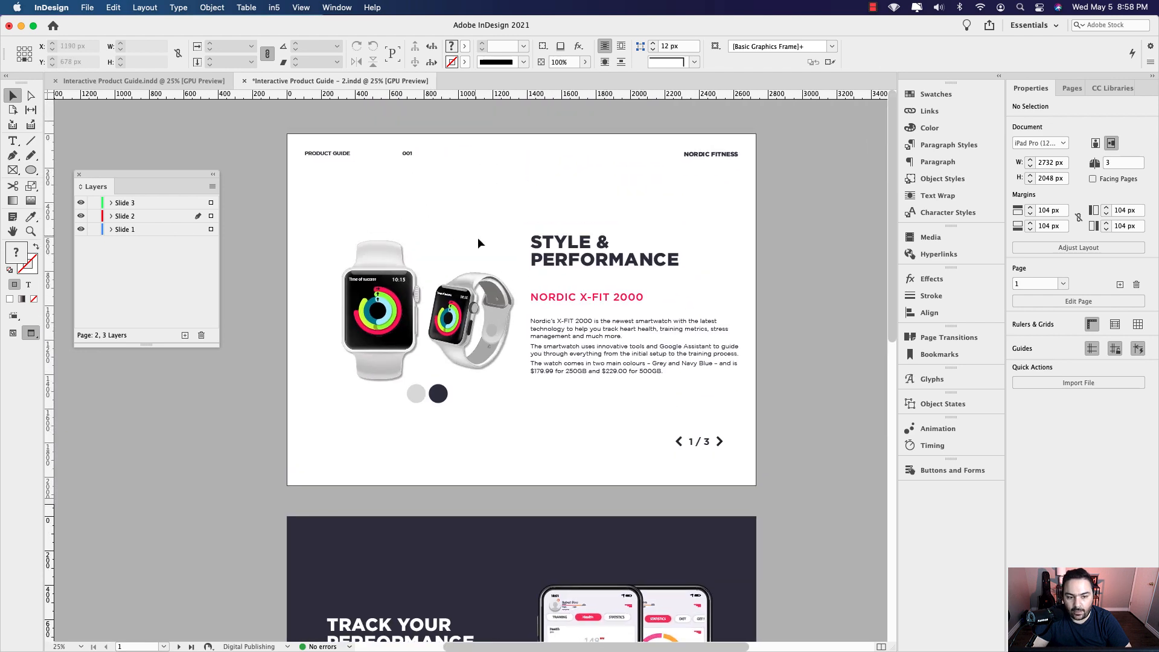
{"action": "left_click", "coordinate": [368, 154]}
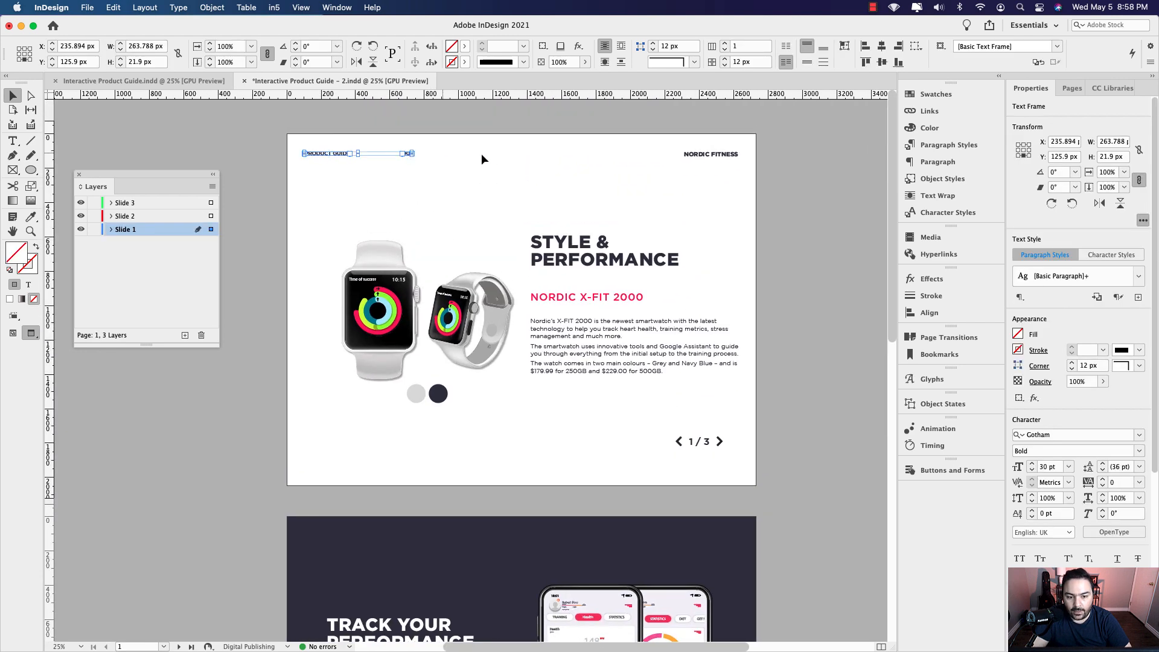
{"action": "left_click", "coordinate": [721, 155], "text": "shift"}
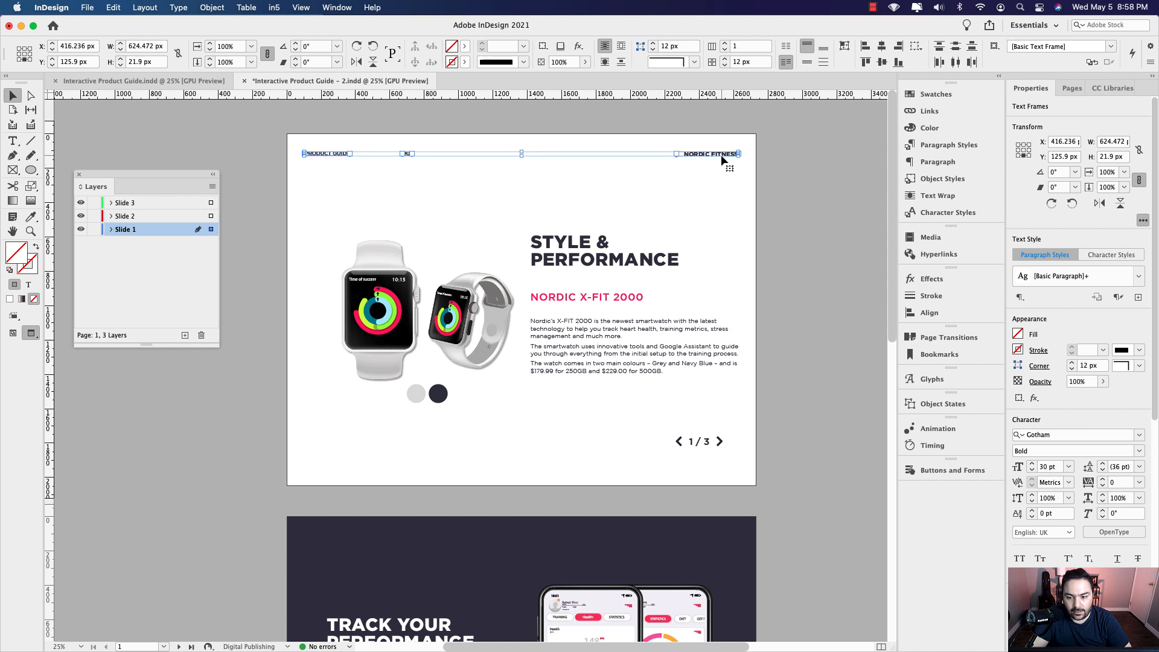
{"action": "left_click", "coordinate": [788, 413]}
{"action": "scroll", "coordinate": [782, 505], "scroll_direction": "down", "scroll_amount": 5}
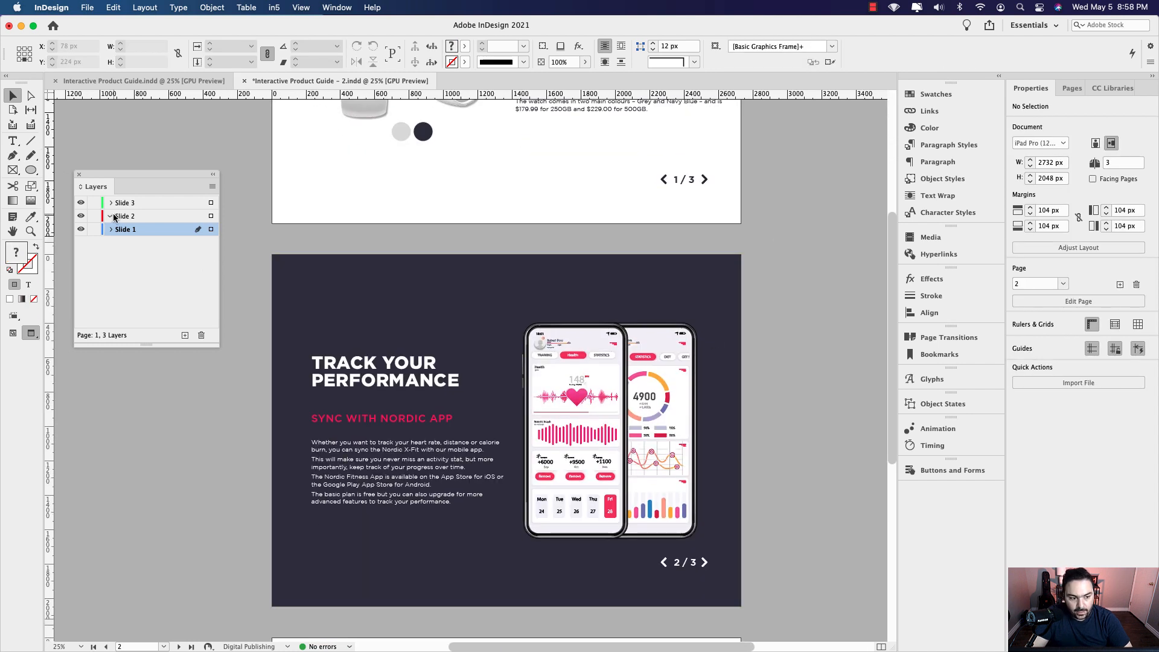
{"action": "left_click", "coordinate": [118, 219]}
{"action": "left_click", "coordinate": [300, 309]}
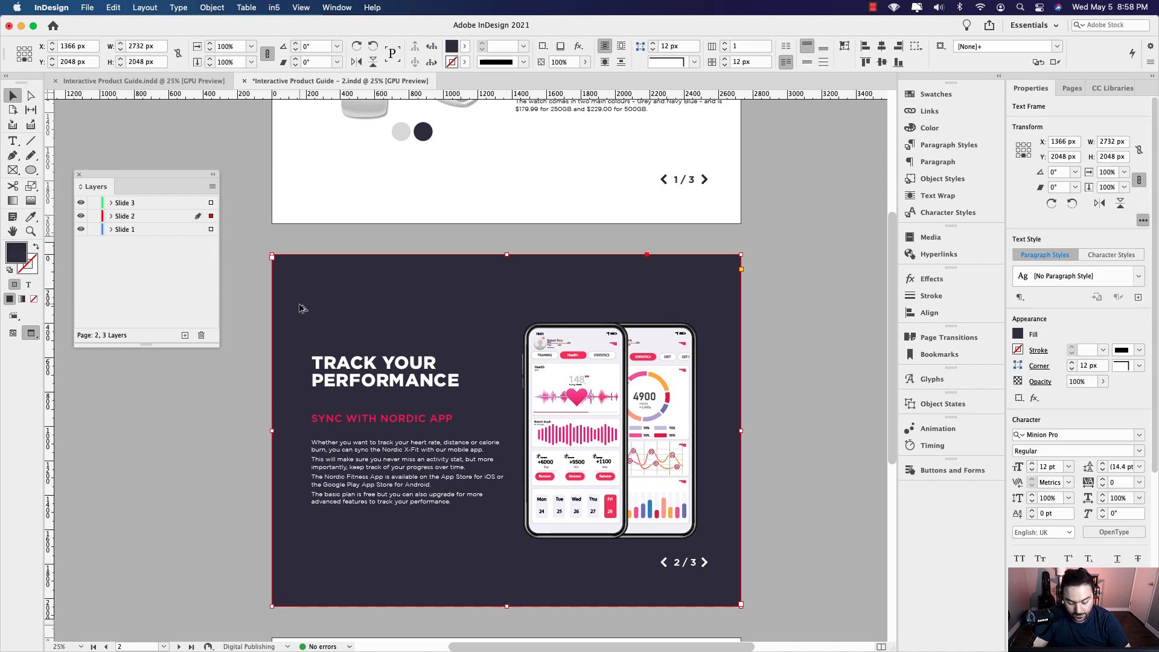
{"action": "key", "text": "alt+shift+super+v"}
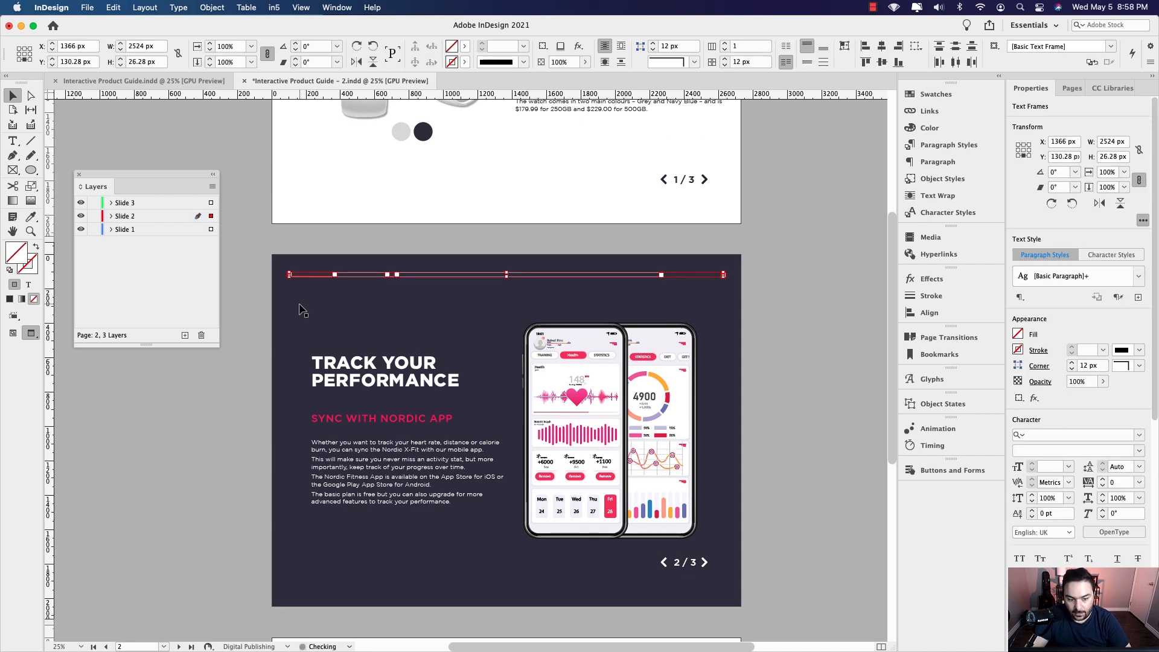
Recolour the PRODUCT GUIDE header text on slide 2 with the Paper swatch.
{"action": "left_click", "coordinate": [248, 269]}
{"action": "left_click", "coordinate": [310, 274]}
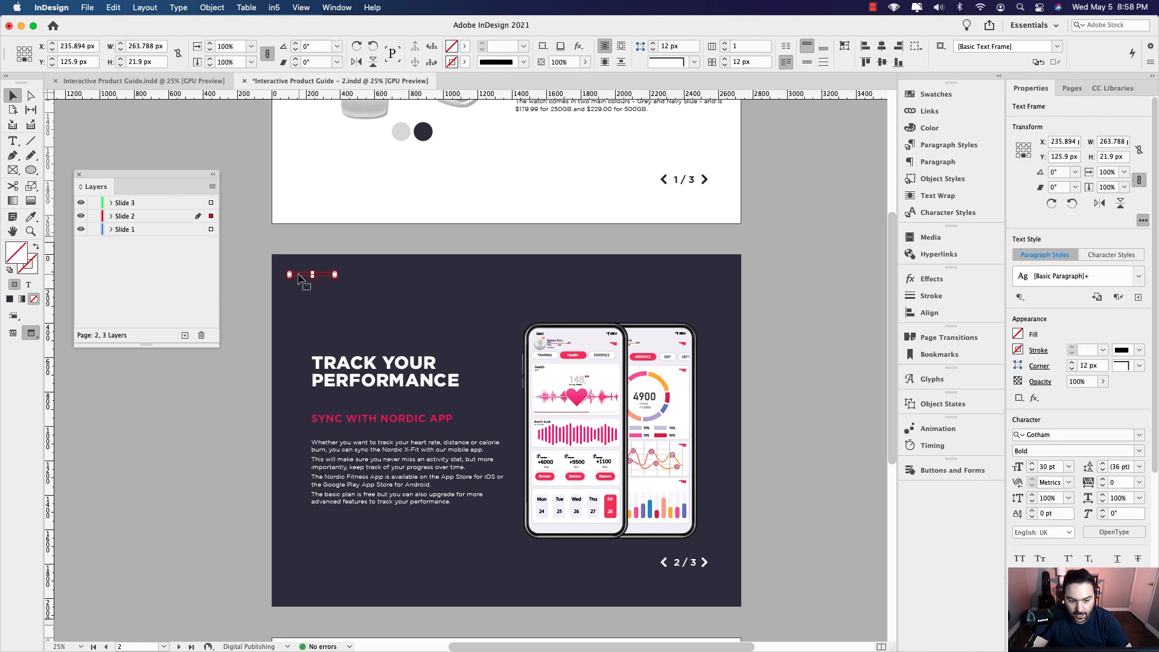
{"action": "double_click", "coordinate": [298, 274]}
{"action": "key", "text": "super+a"}
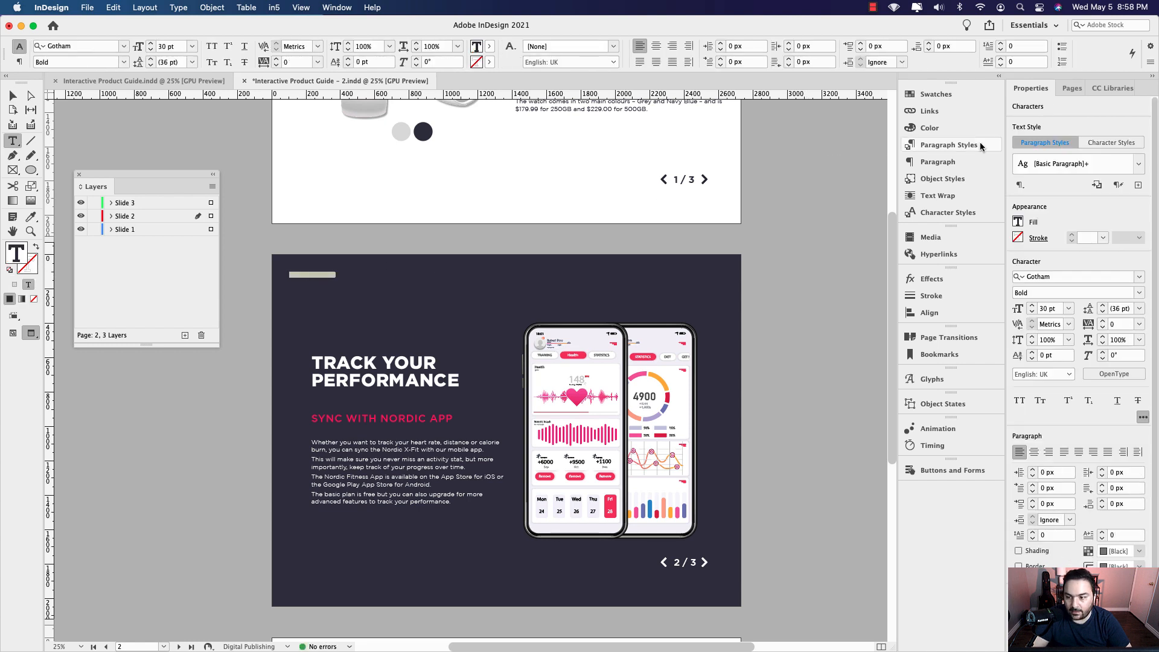
{"action": "left_click", "coordinate": [936, 95]}
{"action": "scroll", "coordinate": [785, 183], "scroll_direction": "up", "scroll_amount": 5}
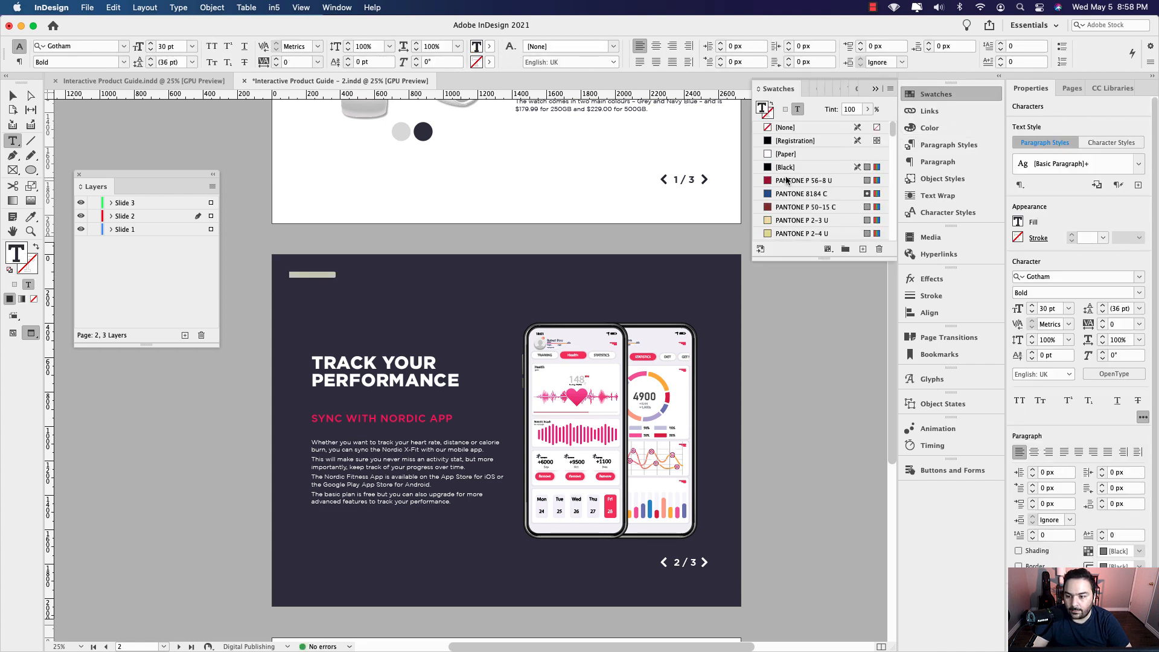
{"action": "left_click", "coordinate": [786, 153]}
{"action": "scroll", "coordinate": [417, 286], "scroll_direction": "up", "scroll_amount": 3}
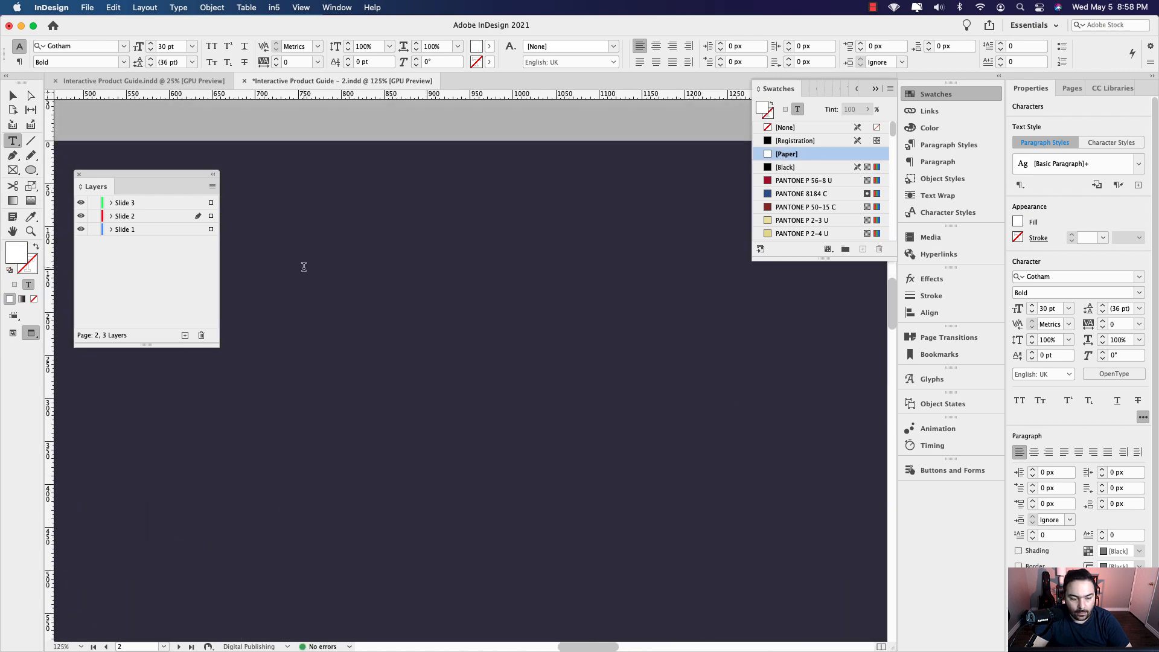
{"action": "left_click", "coordinate": [13, 96]}
Recolour the 001 page number in slide 2's header with the Paper swatch.
{"action": "scroll", "coordinate": [455, 331], "scroll_direction": "left", "scroll_amount": 10}
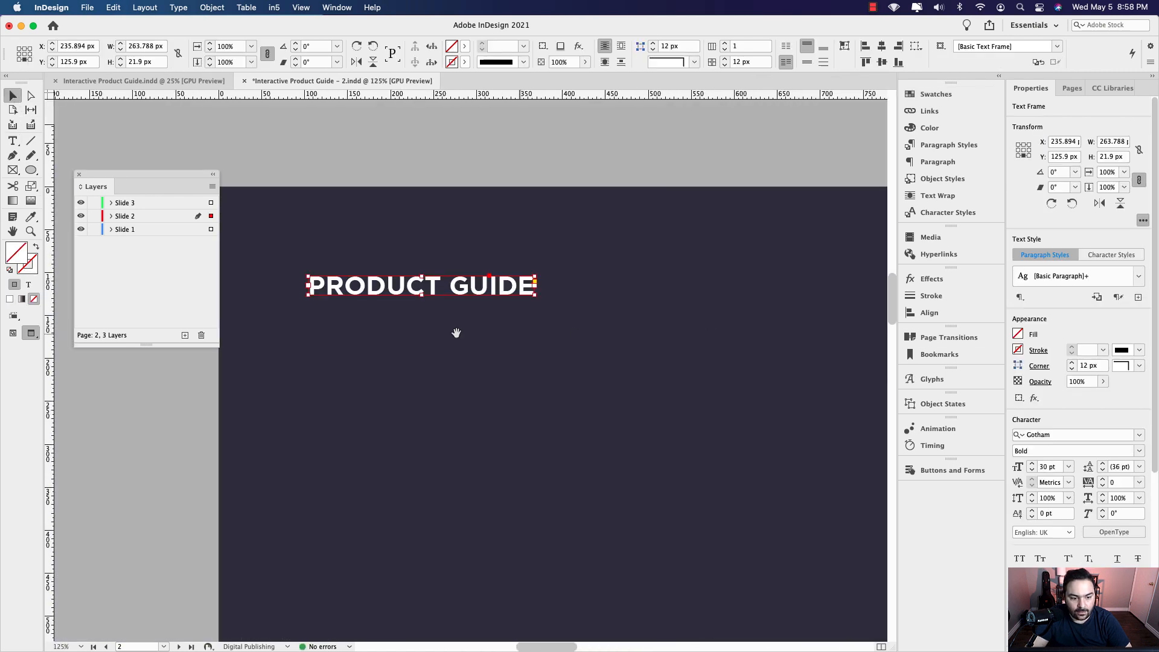
{"action": "scroll", "coordinate": [479, 339], "scroll_direction": "up", "scroll_amount": 2}
{"action": "double_click", "coordinate": [803, 289]}
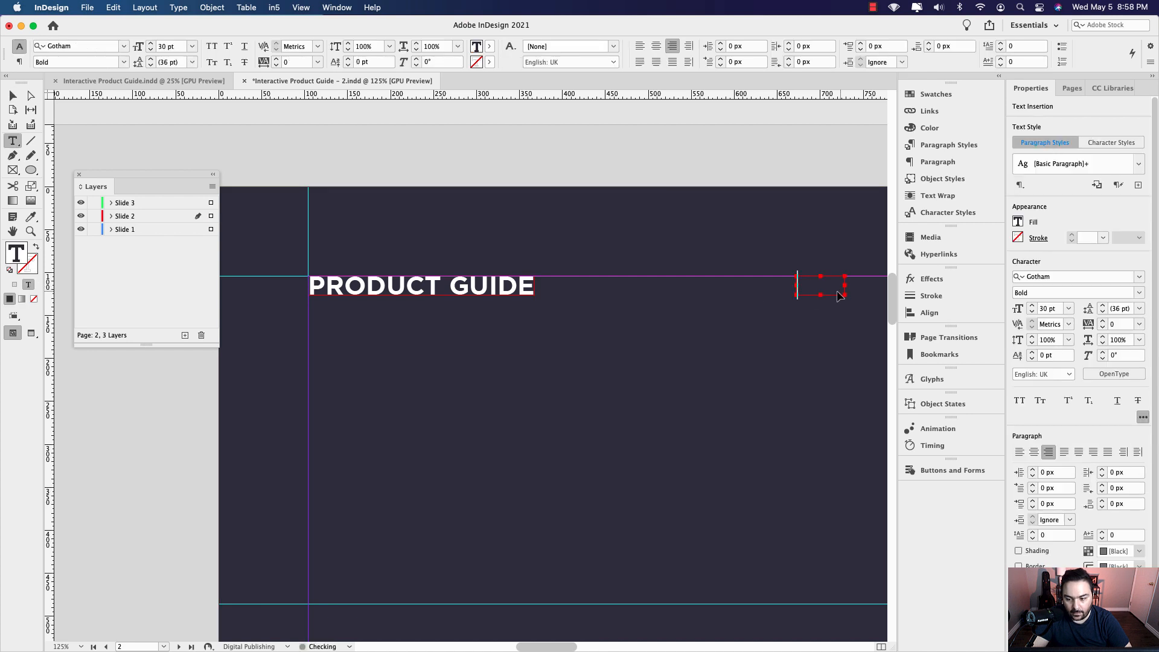
{"action": "key", "text": "super+a"}
{"action": "left_click", "coordinate": [944, 98]}
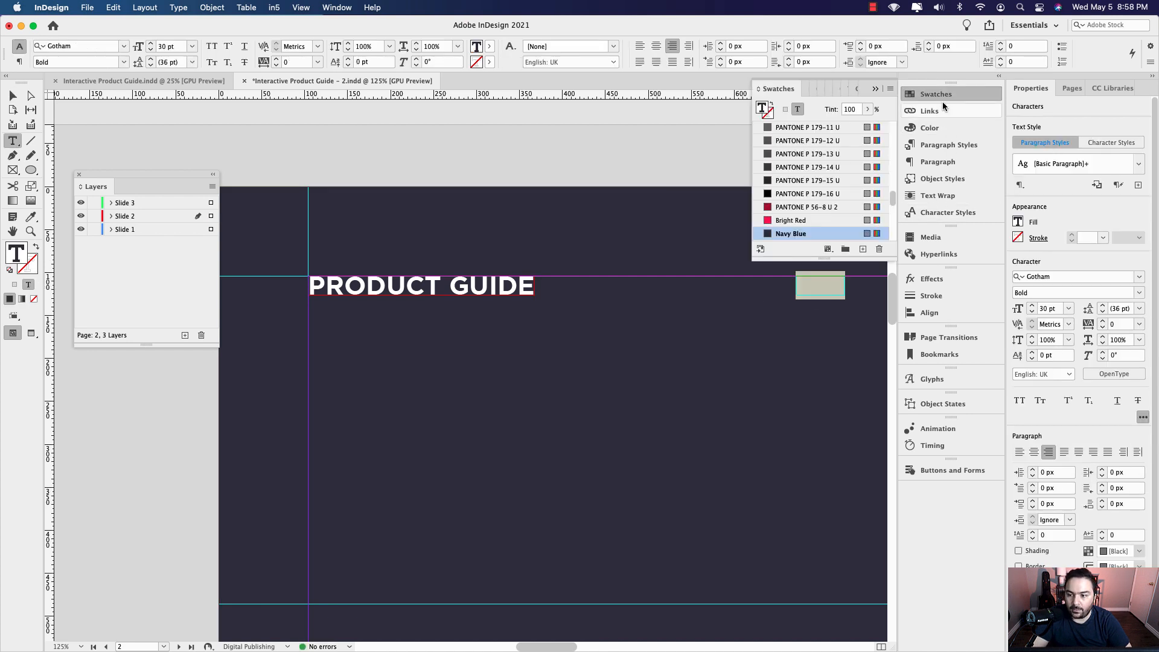
{"action": "left_click", "coordinate": [785, 155]}
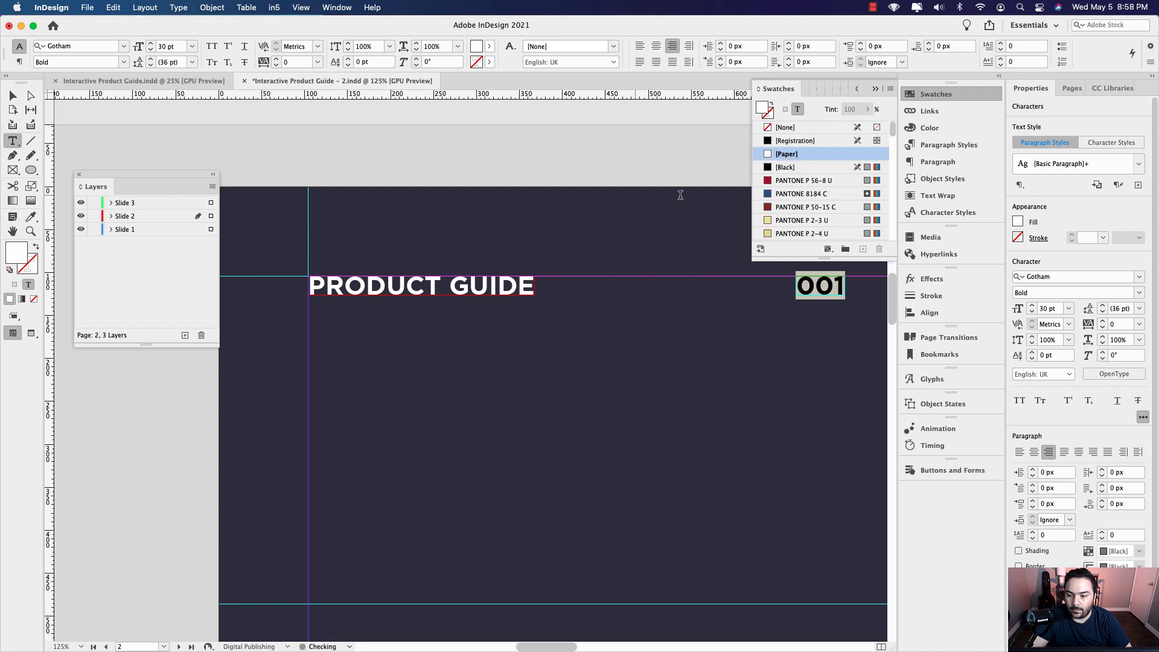
Change slide 2's header page number to 002 and fit its frame to the text.
{"action": "left_click", "coordinate": [835, 291]}
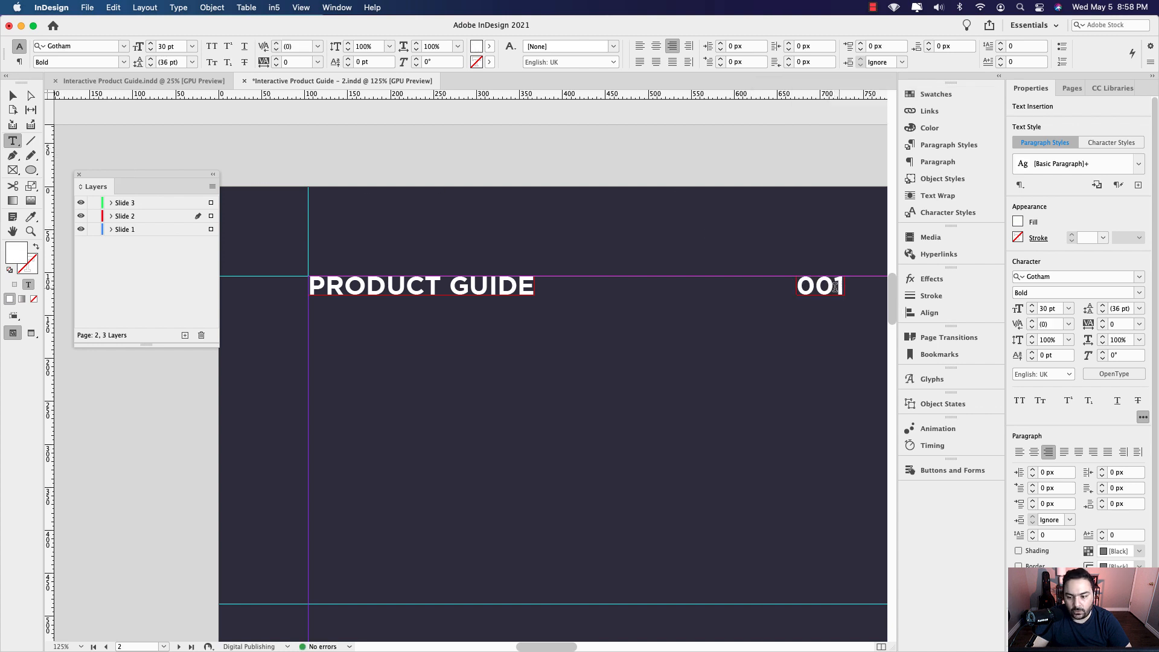
{"action": "key", "text": "BackSpace"}
{"action": "key", "text": "BackSpace"}
{"action": "key", "text": "BackSpace"}
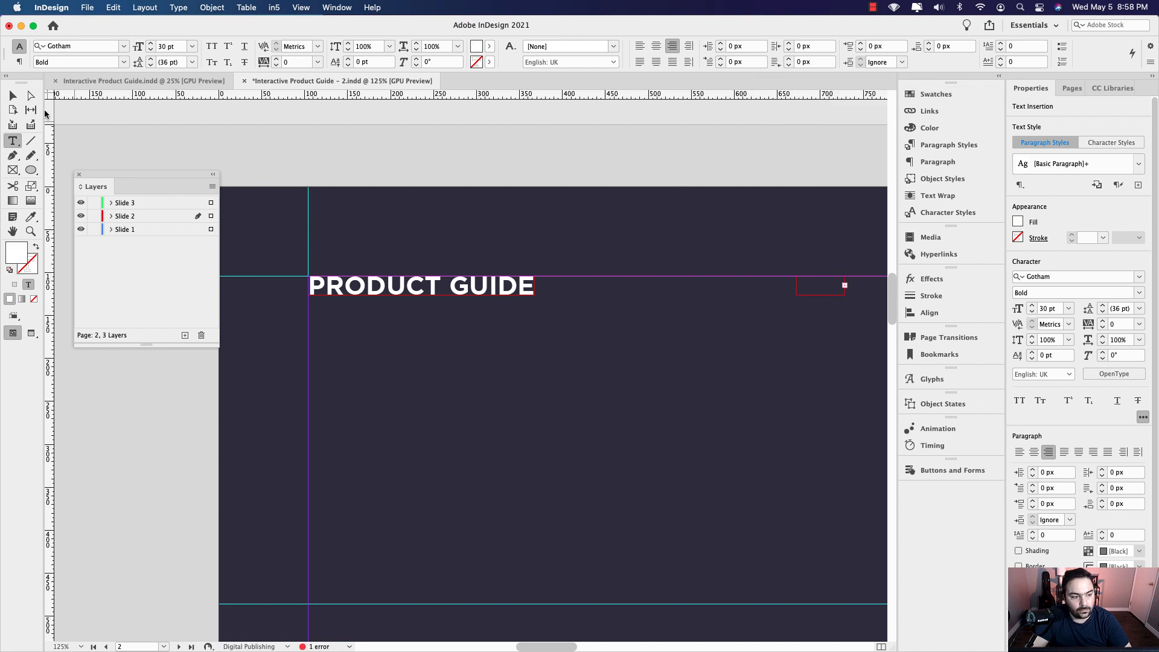
{"action": "left_click", "coordinate": [13, 96]}
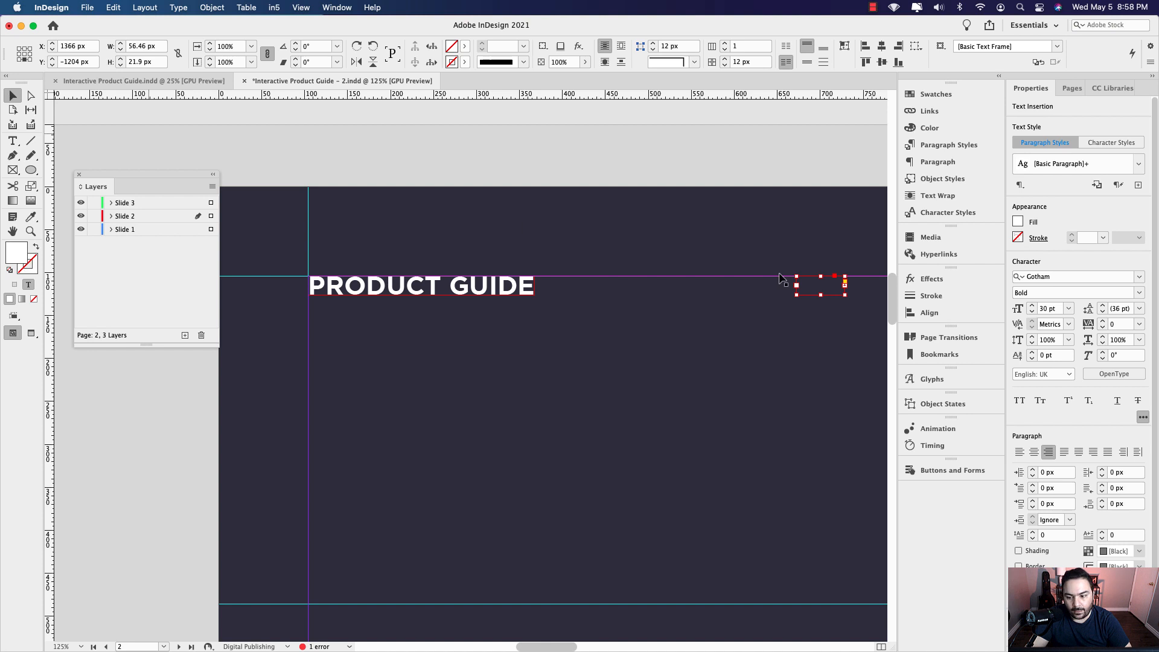
{"action": "double_click", "coordinate": [844, 295]}
Recolour the NORDIC FITNESS header text on slide 2 with the Paper swatch and finish editing the text.
{"action": "scroll", "coordinate": [765, 316], "scroll_direction": "right", "scroll_amount": 8}
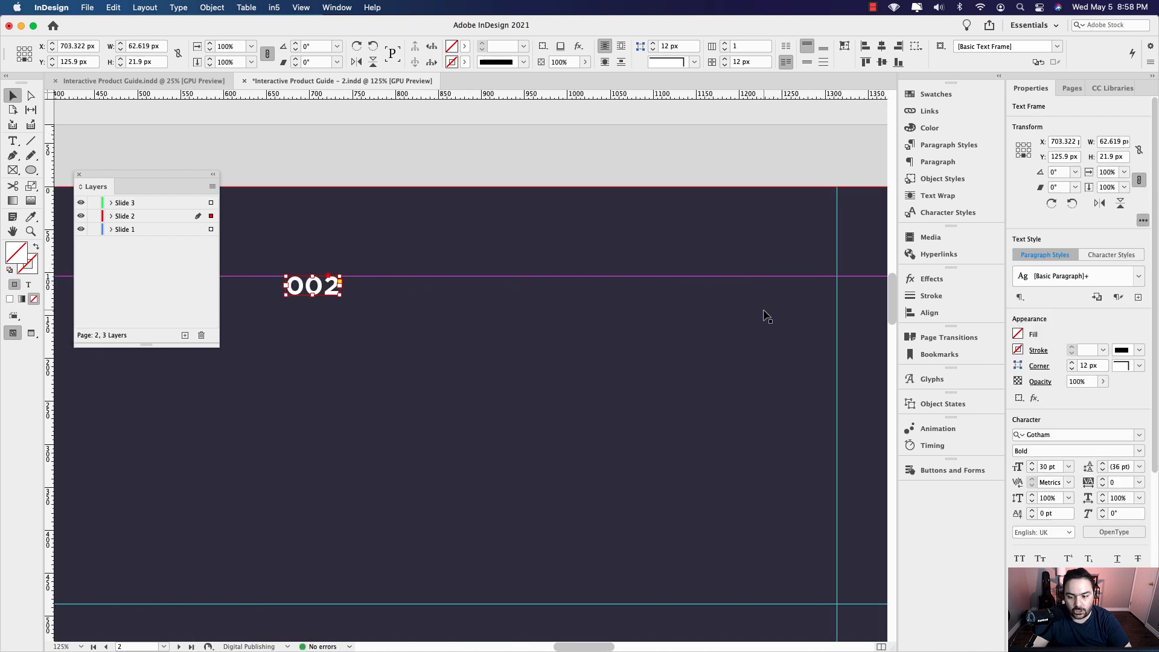
{"action": "scroll", "coordinate": [765, 316], "scroll_direction": "right", "scroll_amount": 20}
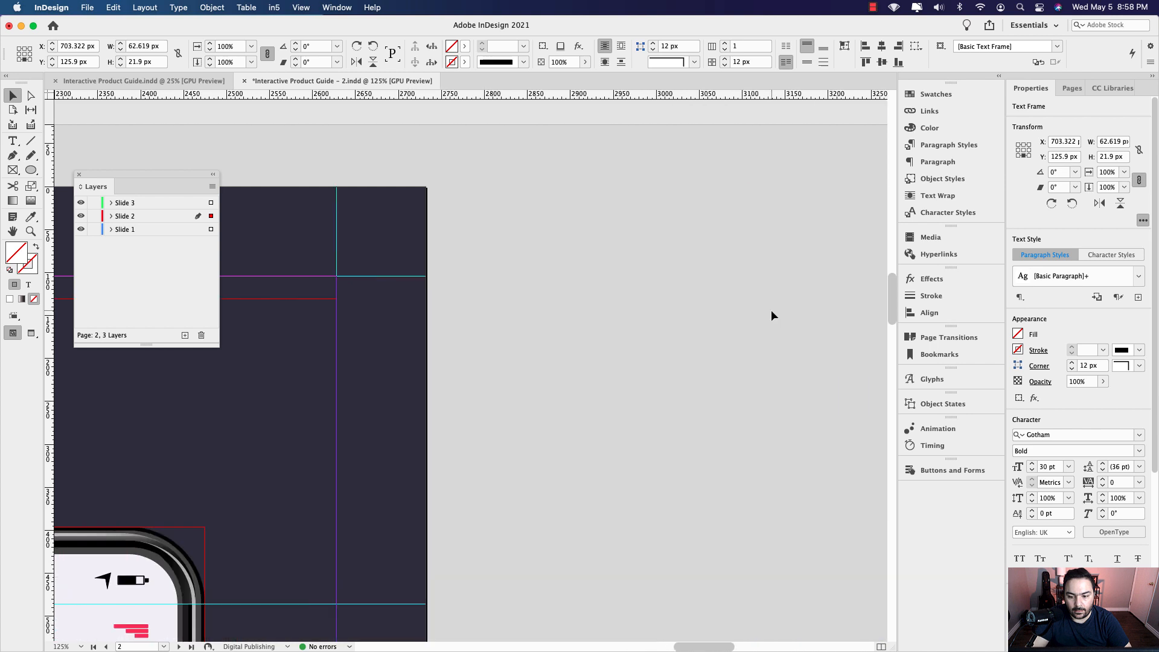
{"action": "scroll", "coordinate": [756, 307], "scroll_direction": "left", "scroll_amount": 5}
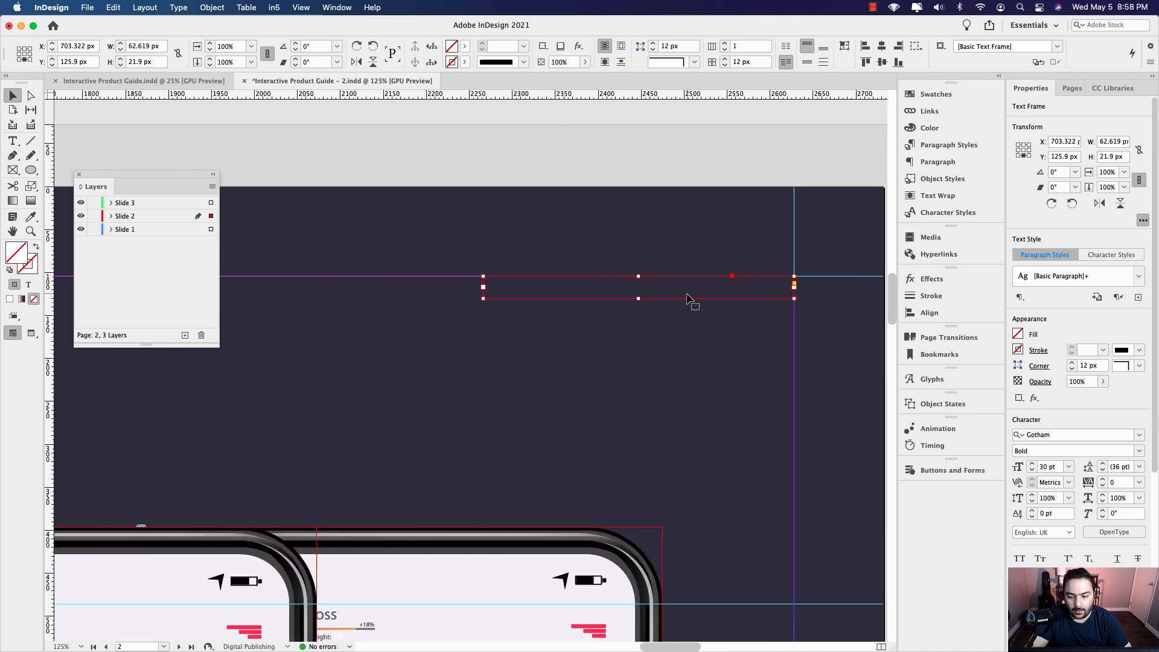
{"action": "double_click", "coordinate": [688, 298]}
{"action": "key", "text": "super+a"}
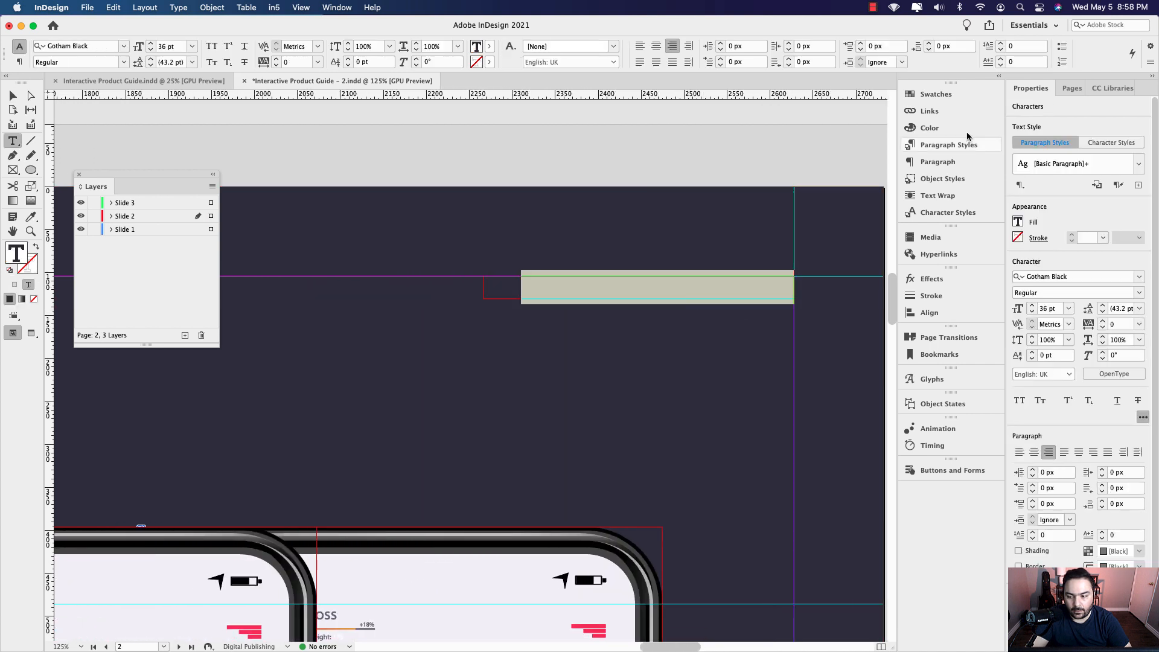
{"action": "left_click", "coordinate": [951, 93]}
{"action": "scroll", "coordinate": [835, 144], "scroll_direction": "up", "scroll_amount": 3}
{"action": "left_click", "coordinate": [786, 155]}
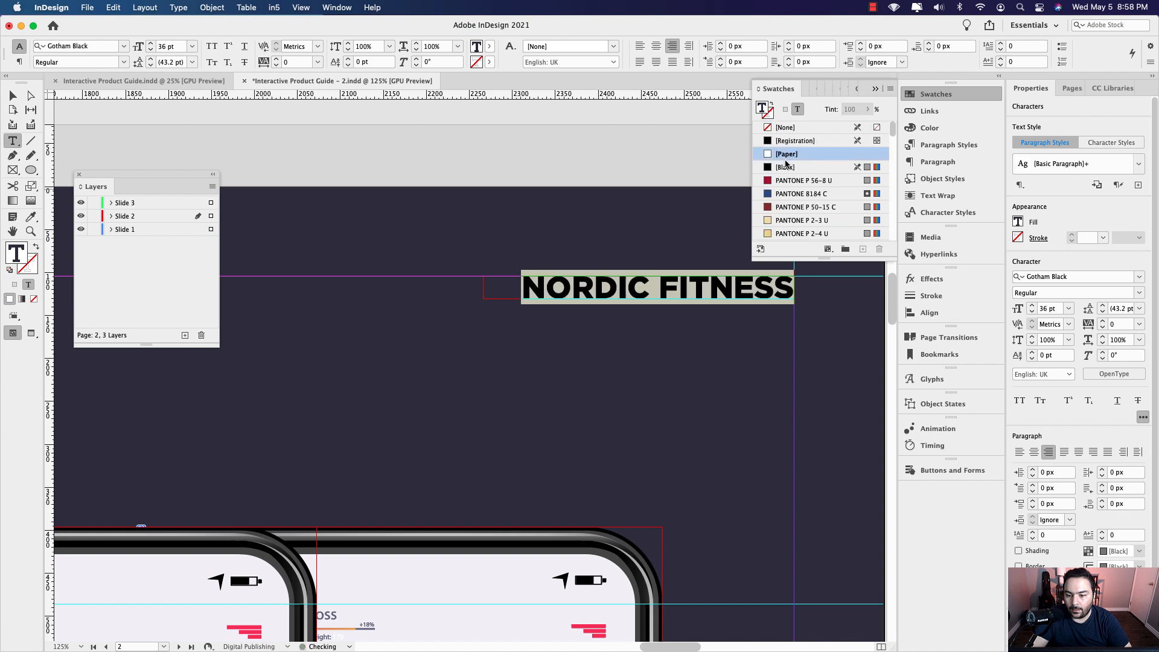
{"action": "key", "text": "Escape"}
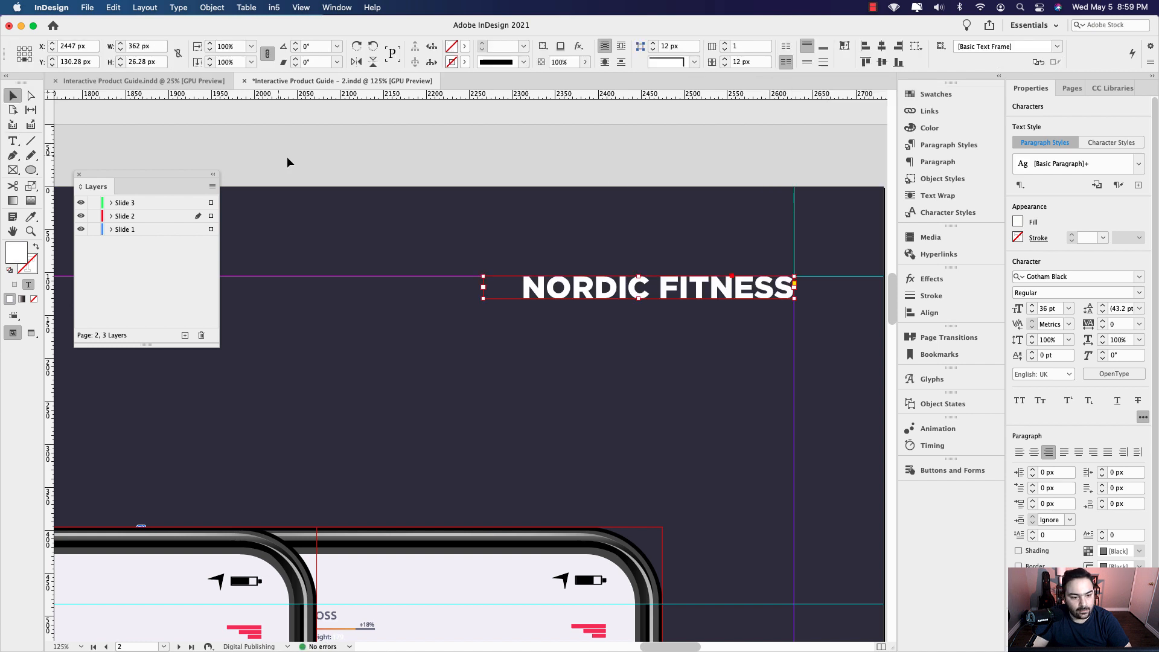
Review the complete slide 2 layout, including its header row.
{"action": "left_click", "coordinate": [325, 173]}
{"action": "key", "text": "super+minus"}
{"action": "key", "text": "super+minus"}
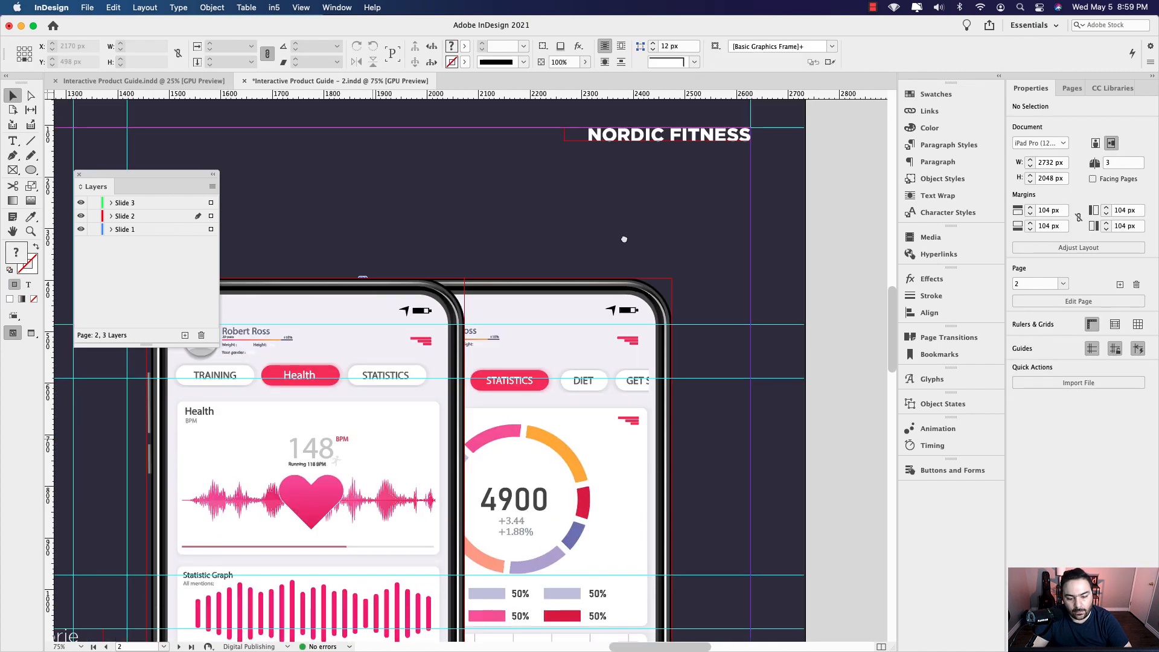
{"action": "key", "text": "super+minus"}
{"action": "key", "text": "super+minus"}
{"action": "key", "text": "super+minus"}
{"action": "key", "text": "super+minus"}
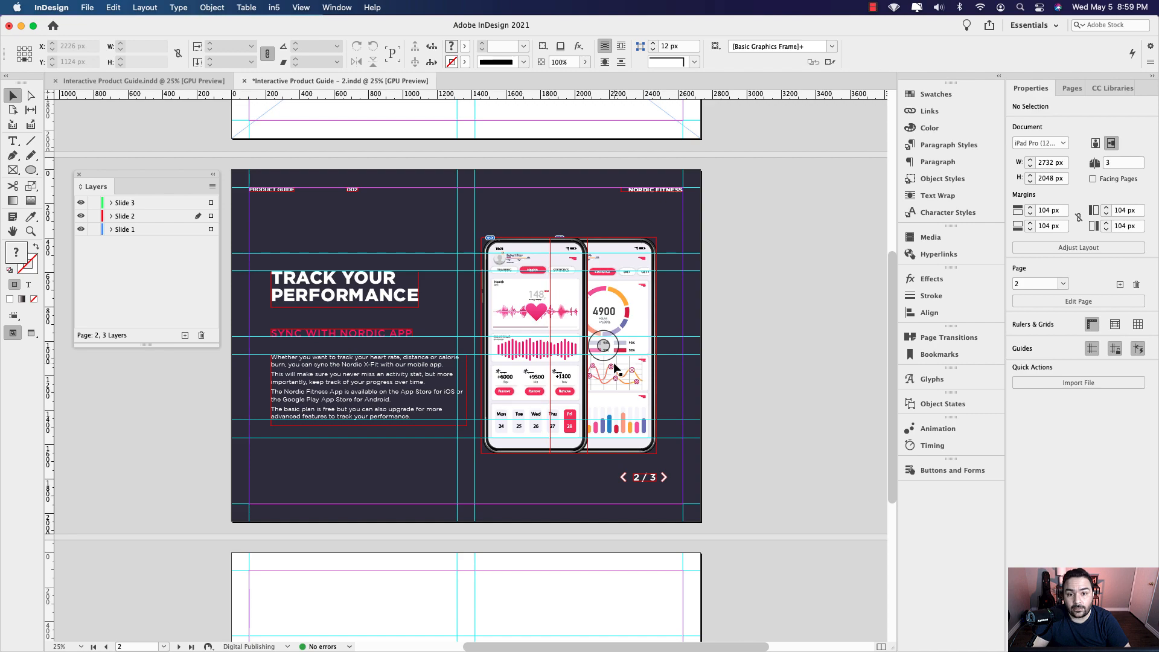
Shift the white watch image on slide 1 aside to check the navy watch image beneath it, and undo the move.
{"action": "left_click_drag", "start_coordinate": [1045, 329], "coordinate": [574, 381]}
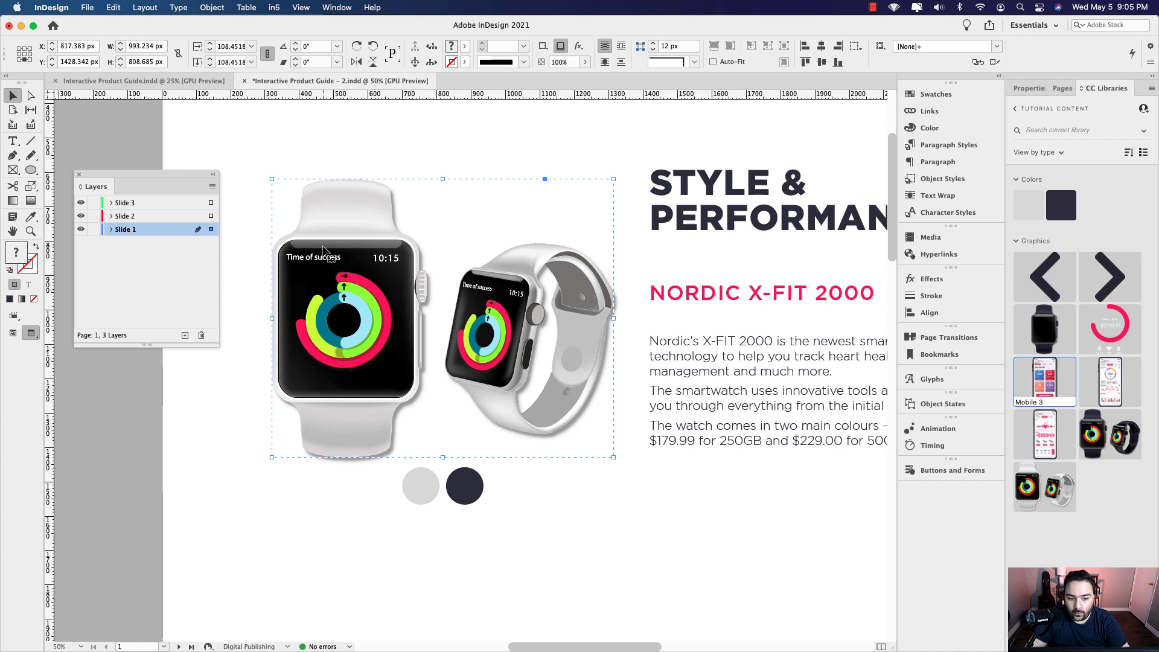
{"action": "left_click_drag", "start_coordinate": [323, 250], "coordinate": [400, 249]}
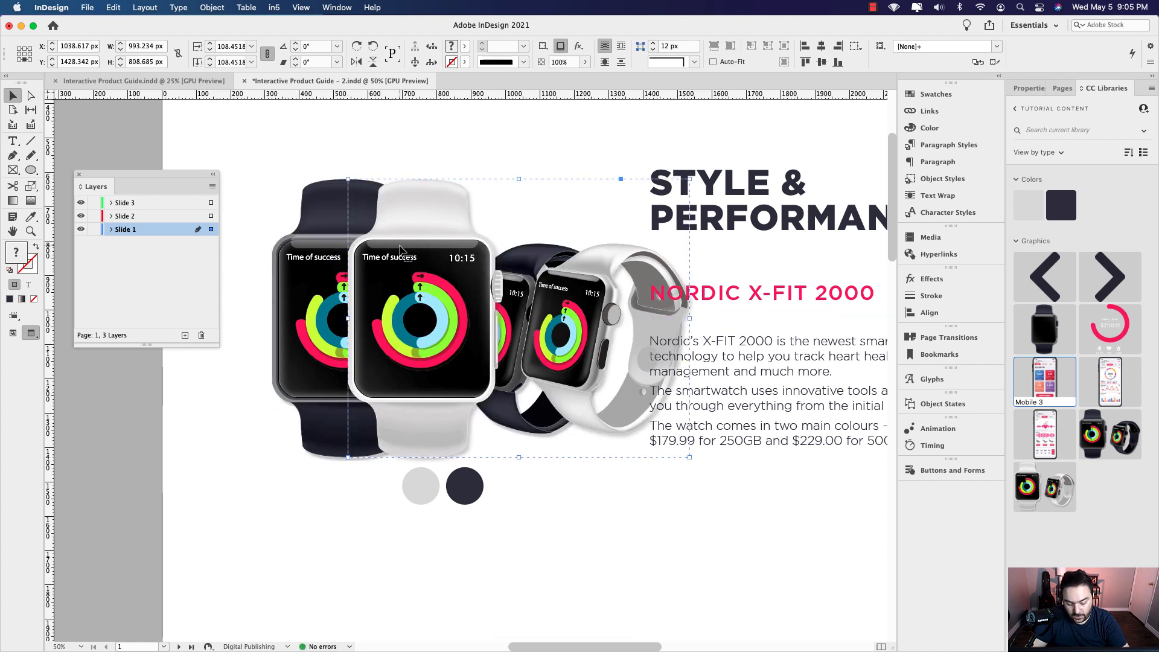
{"action": "key", "text": "cmd+z"}
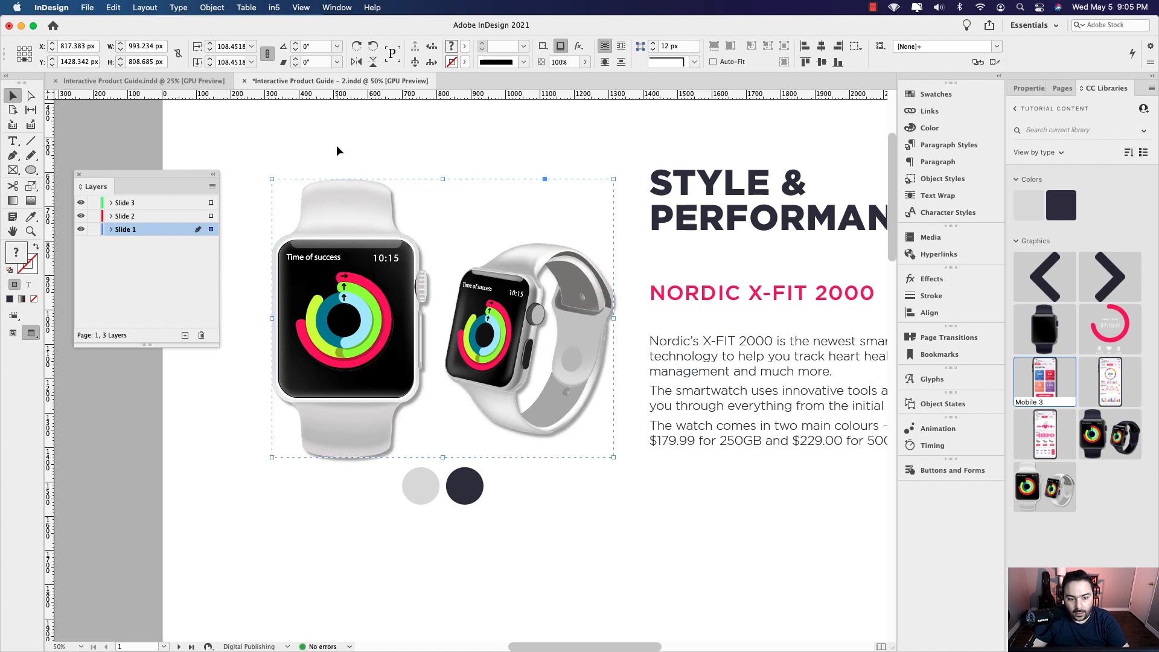
Select both stacked watch images on slide 1 and group the floating Object States and Animation panels beside them.
{"action": "left_click_drag", "start_coordinate": [337, 146], "coordinate": [384, 338]}
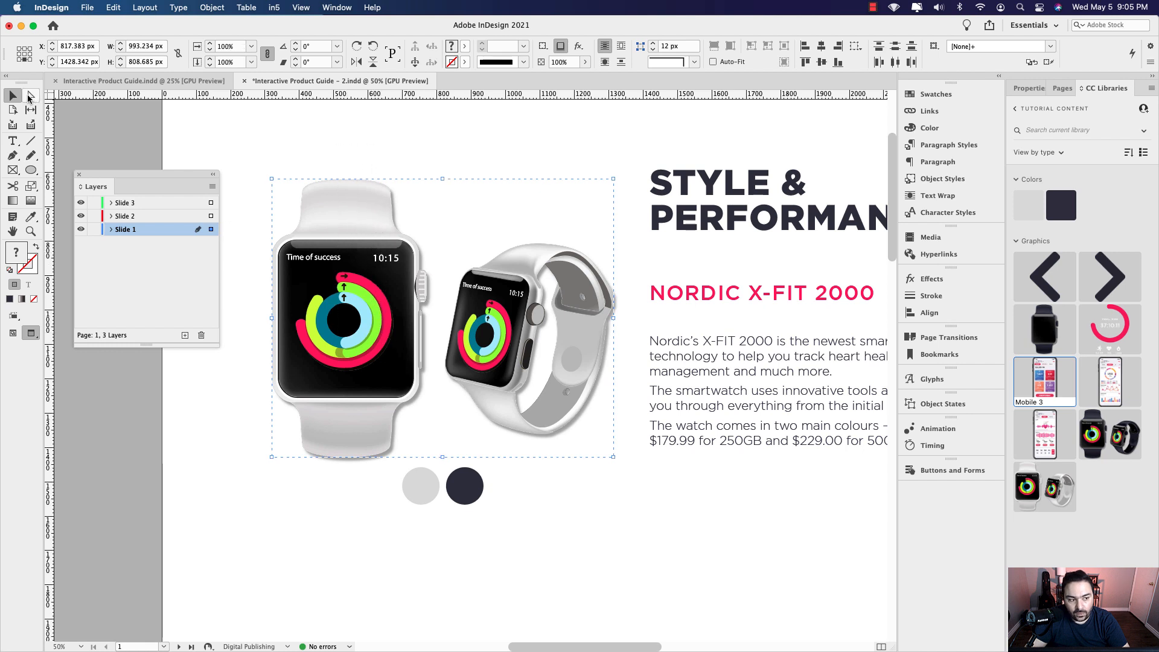
{"action": "left_click", "coordinate": [336, 144]}
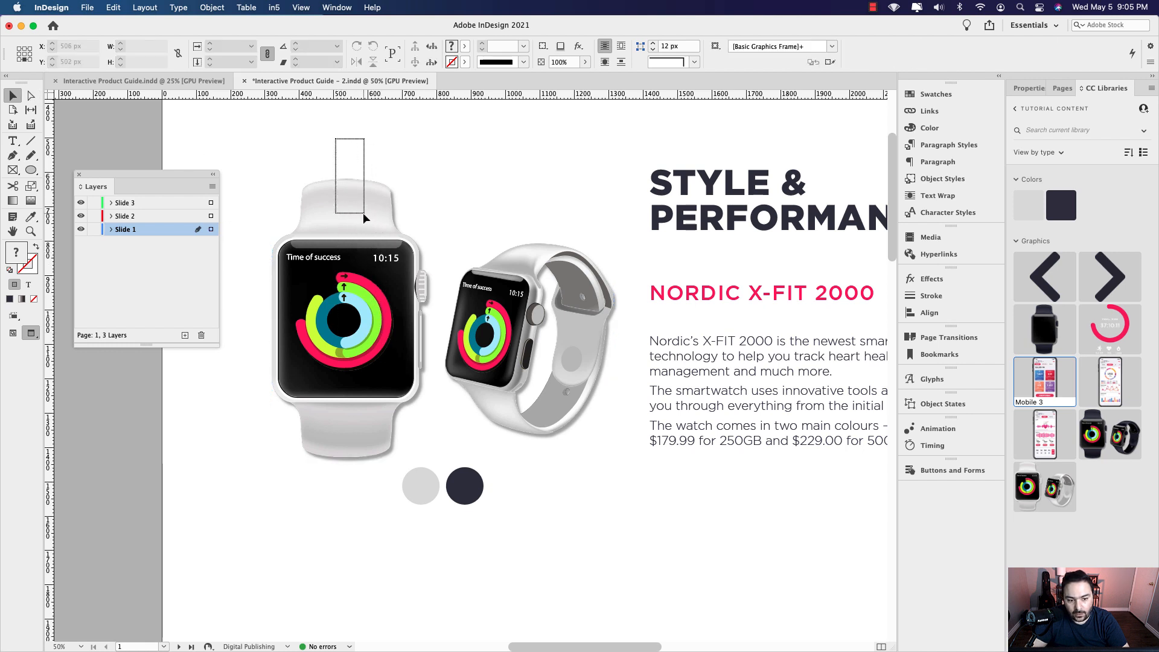
{"action": "left_click_drag", "start_coordinate": [363, 212], "coordinate": [423, 325]}
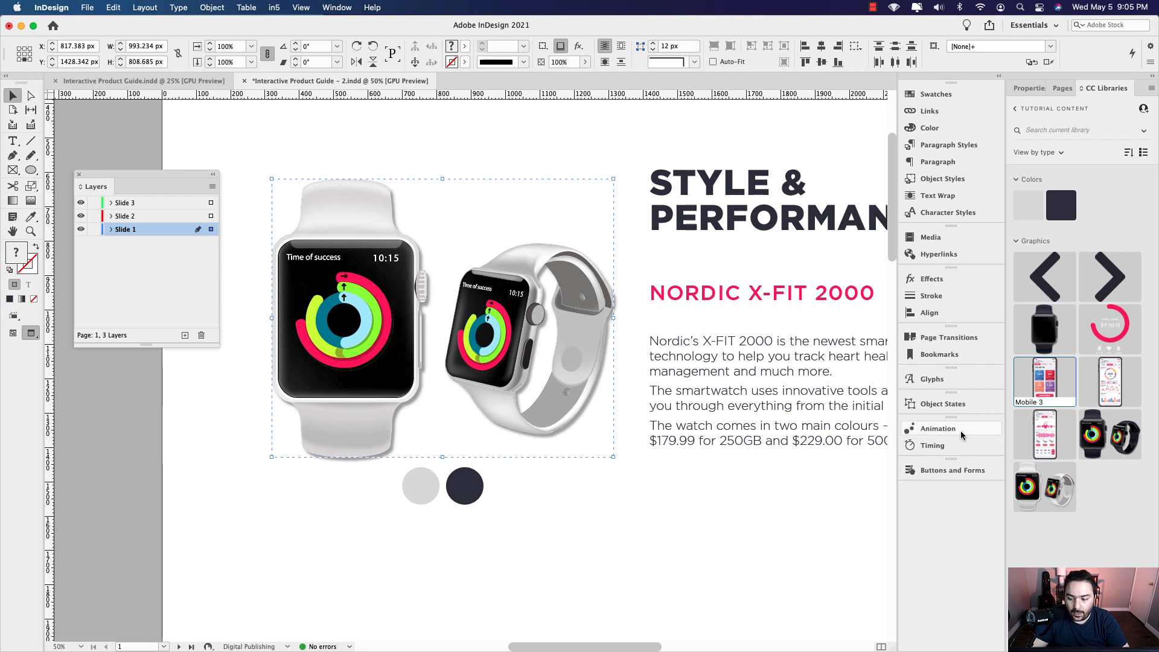
{"action": "left_click", "coordinate": [907, 410]}
{"action": "left_click_drag", "start_coordinate": [779, 311], "coordinate": [681, 183]}
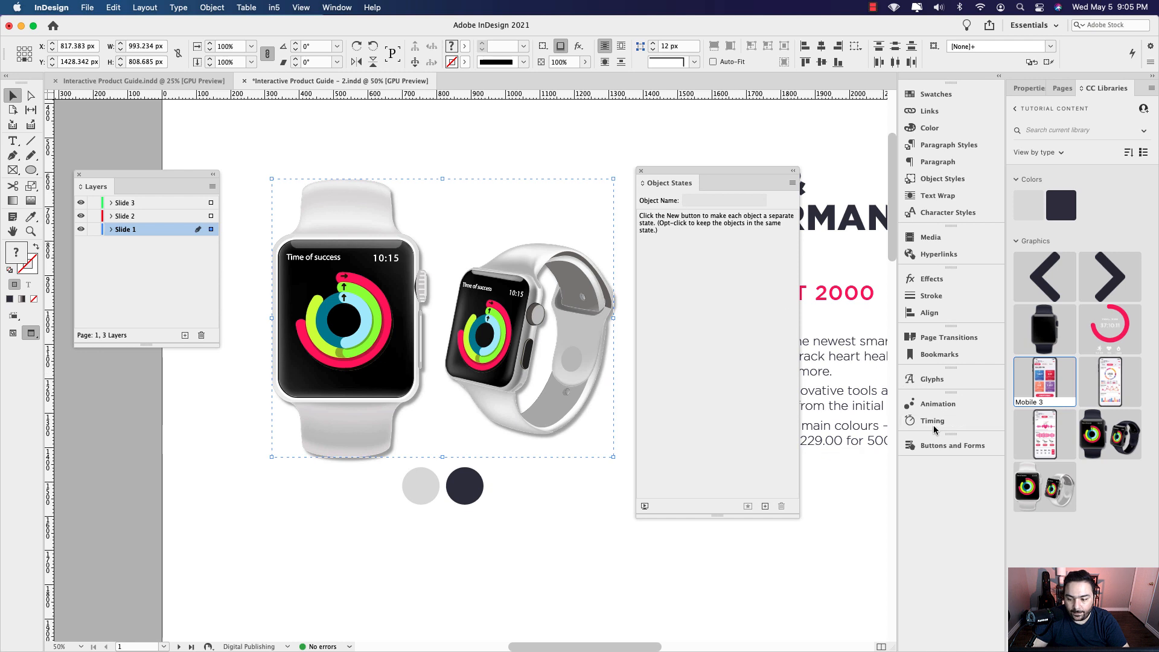
{"action": "left_click", "coordinate": [936, 404]}
{"action": "left_click_drag", "start_coordinate": [761, 314], "coordinate": [758, 172]}
{"action": "left_click", "coordinate": [872, 312]}
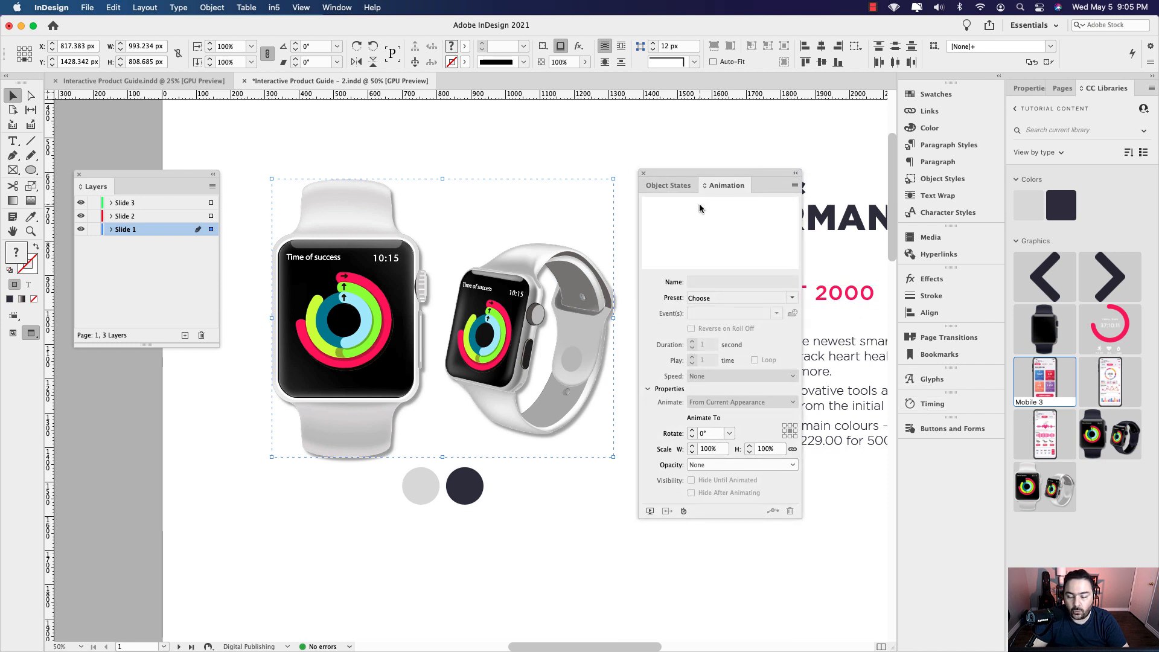
Convert the two selected watch images into one multi-state object with a separate state for each image.
{"action": "left_click", "coordinate": [337, 8]}
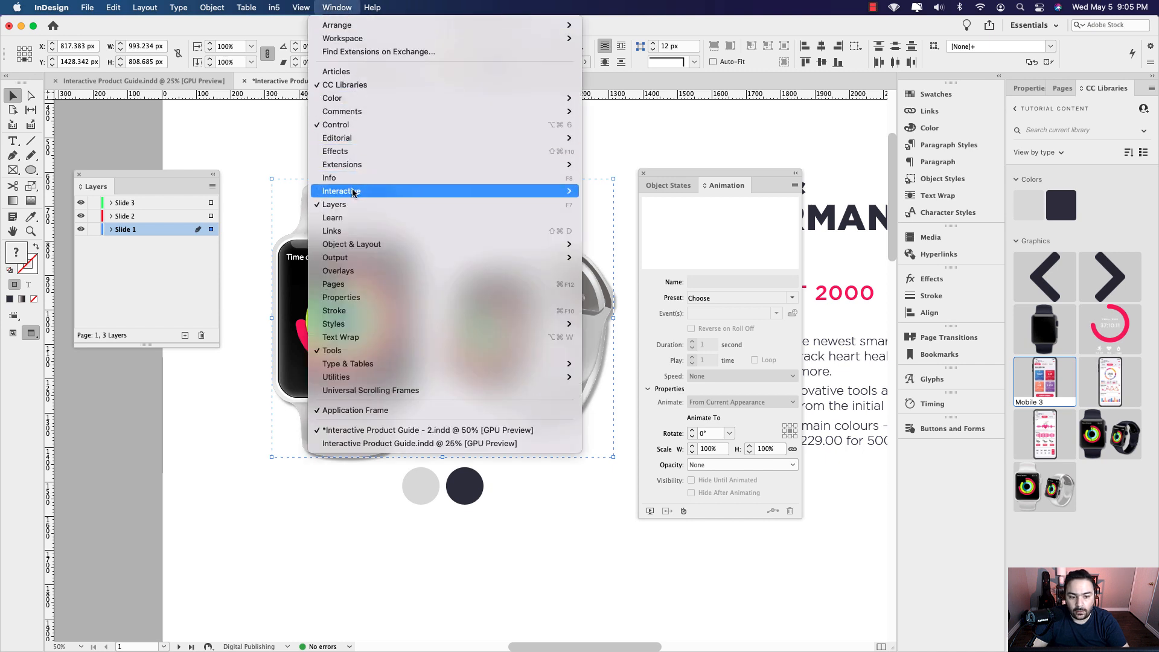
{"action": "mouse_move", "coordinate": [353, 192]}
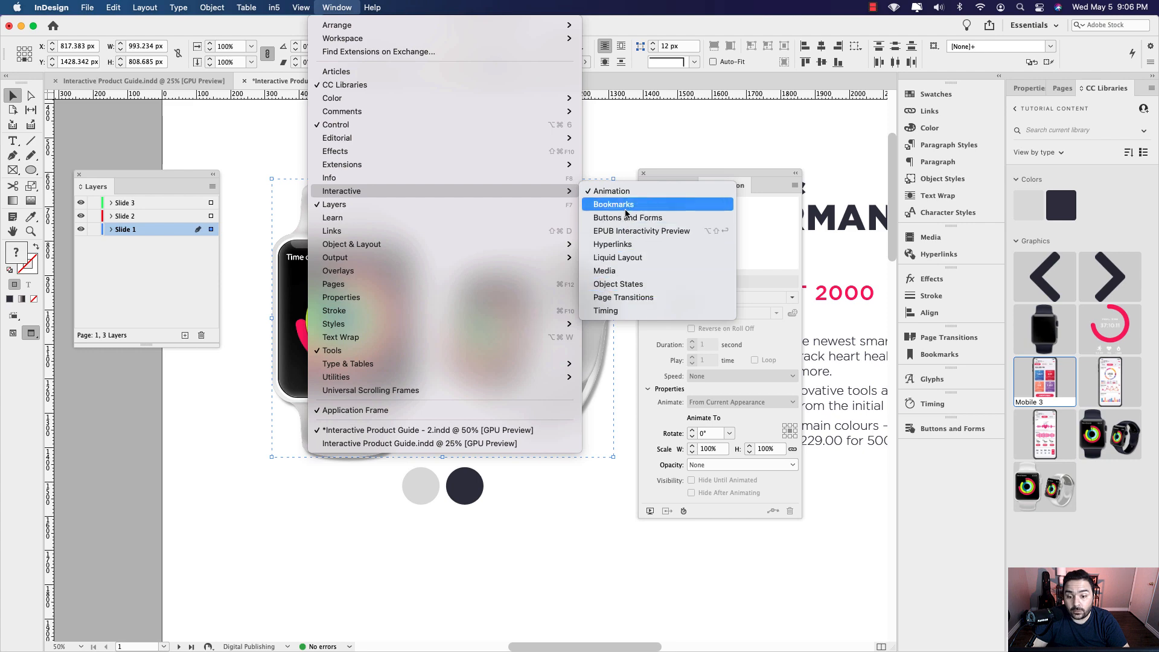
{"action": "left_click", "coordinate": [606, 164]}
{"action": "left_click_drag", "start_coordinate": [669, 178], "coordinate": [678, 168]}
{"action": "left_click", "coordinate": [681, 175]}
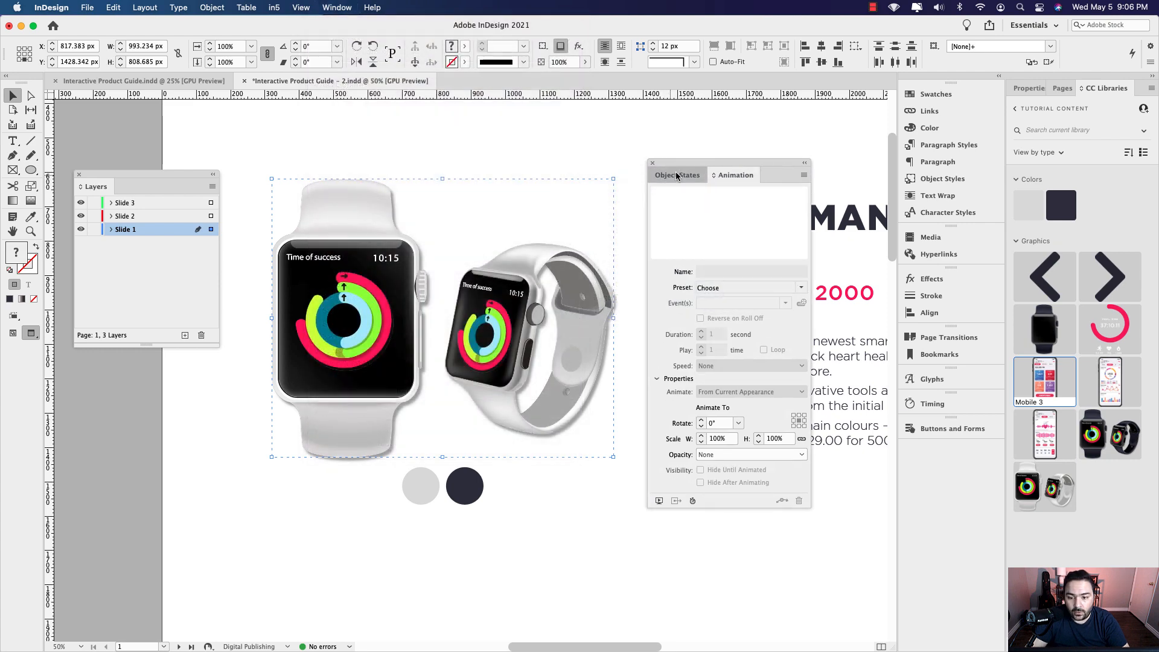
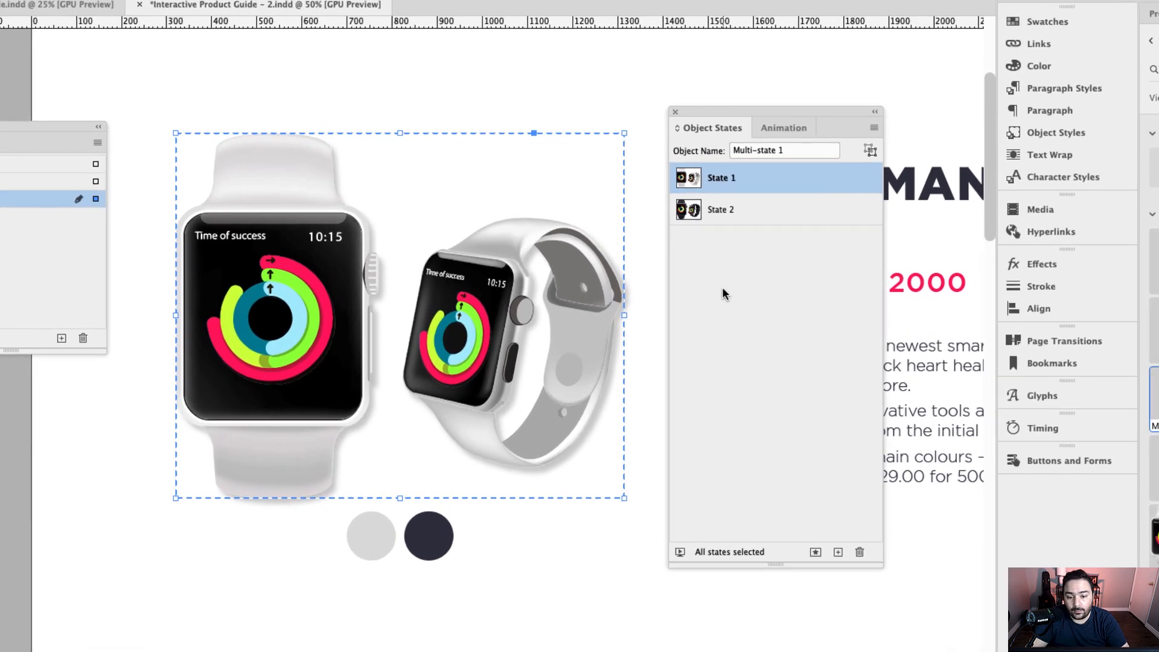
Check both states of the multi-state watch object, name the object Smartwatches and deselect it.
{"action": "left_click", "coordinate": [723, 208]}
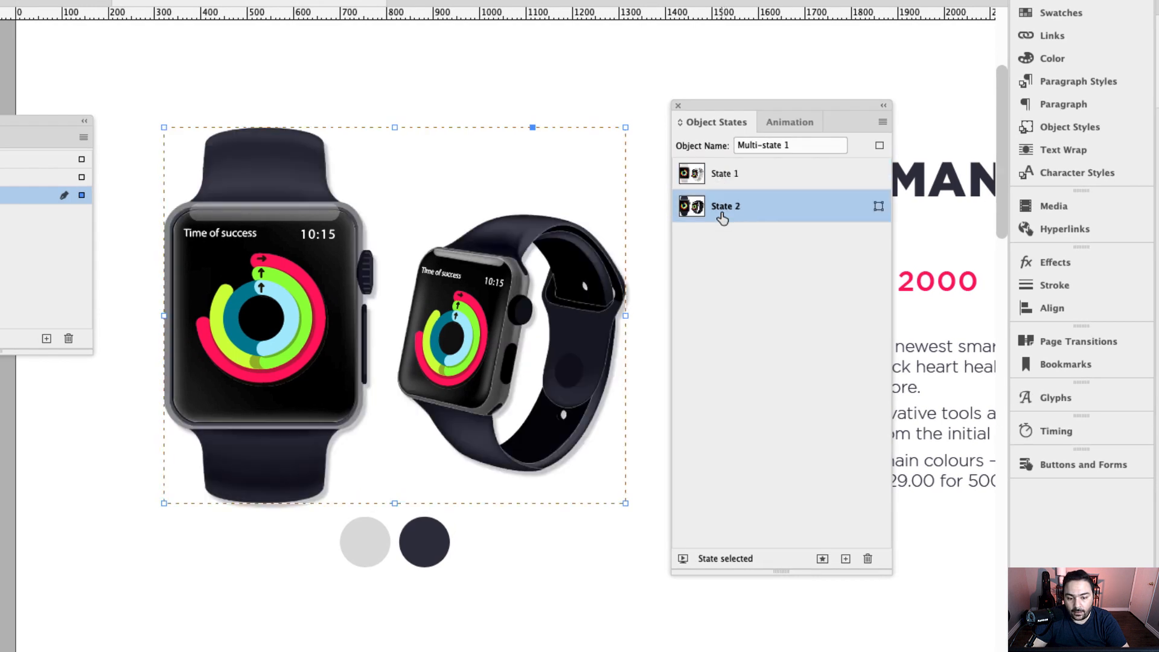
{"action": "left_click", "coordinate": [727, 177]}
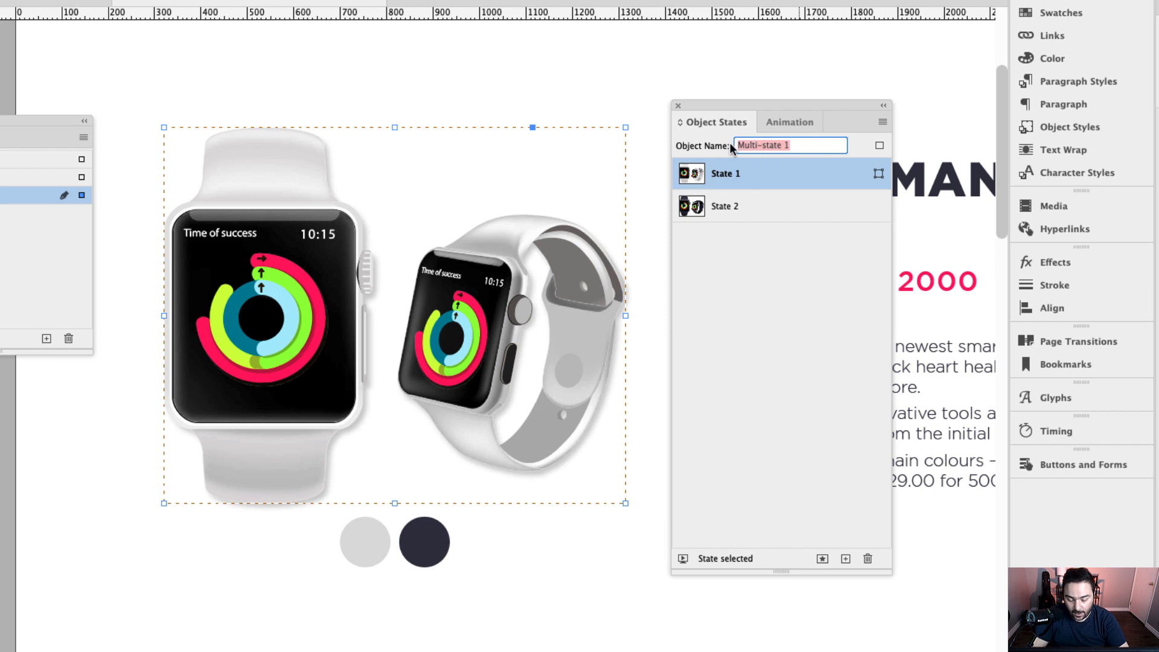
{"action": "type", "text": "Smartwatches"}
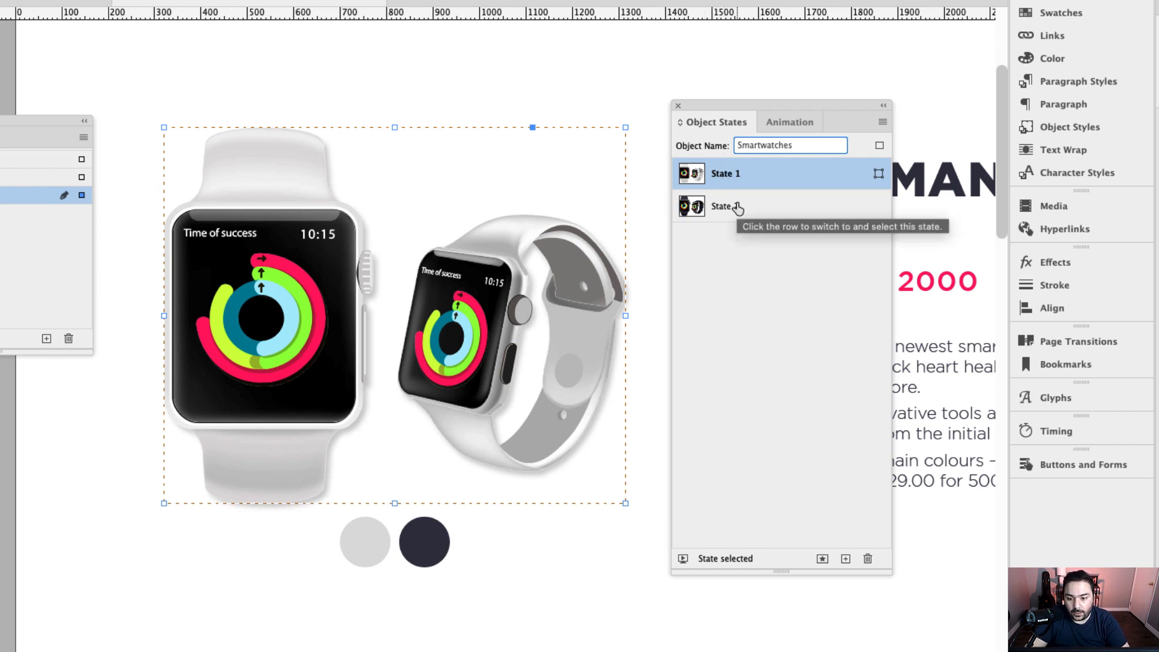
{"action": "left_click_drag", "start_coordinate": [740, 102], "coordinate": [777, 73]}
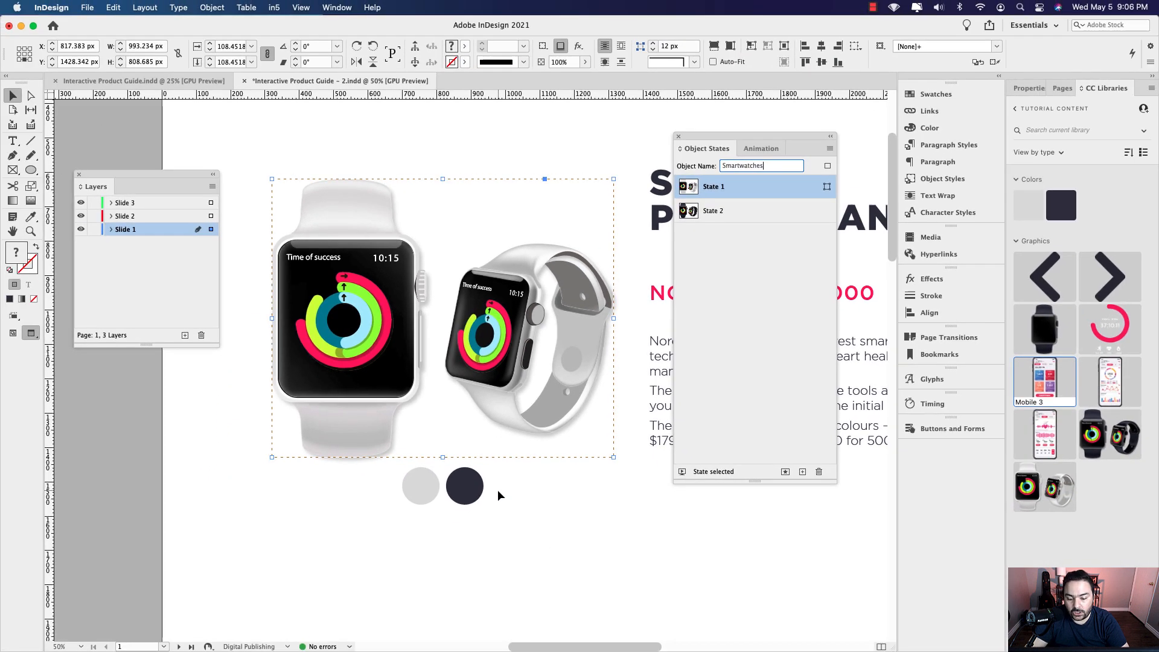
{"action": "left_click", "coordinate": [469, 547]}
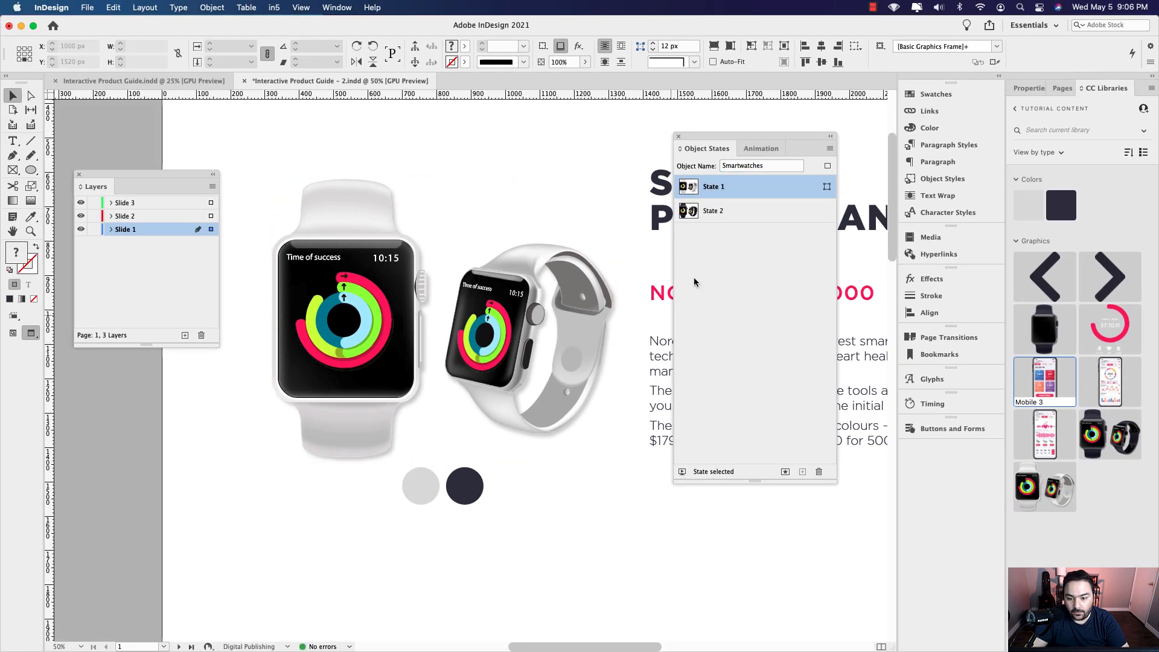
Convert the grey colour circle beneath the watches into a button named Grey Colour Button.
{"action": "left_click", "coordinate": [934, 429]}
{"action": "left_click_drag", "start_coordinate": [778, 429], "coordinate": [693, 137]}
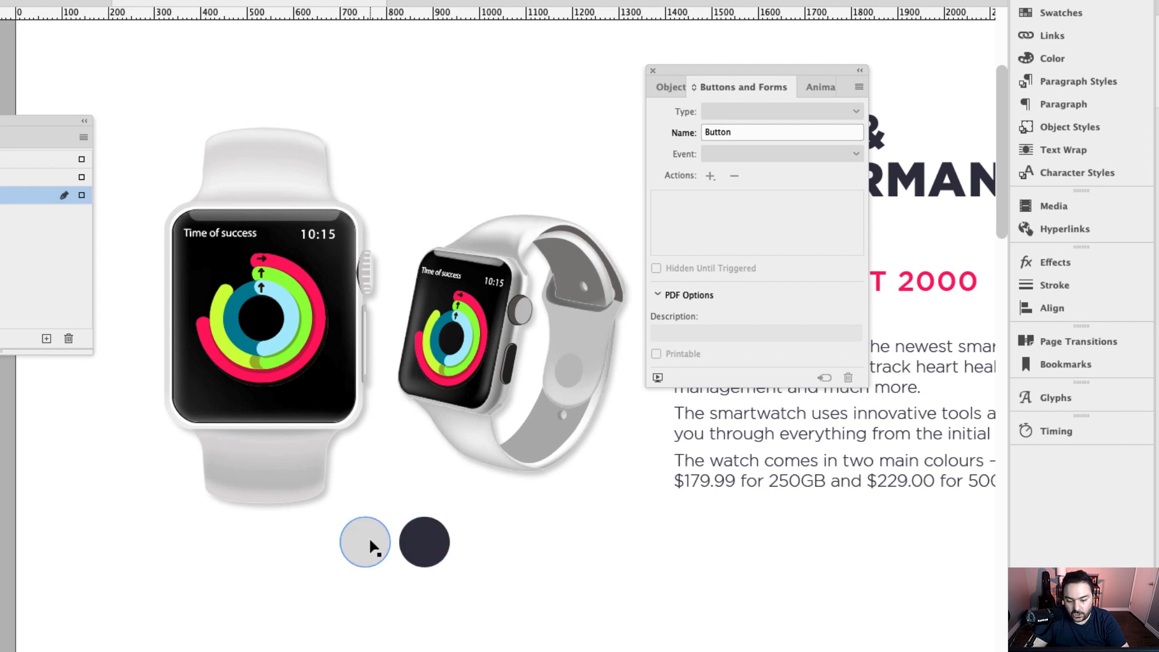
{"action": "left_click", "coordinate": [368, 536]}
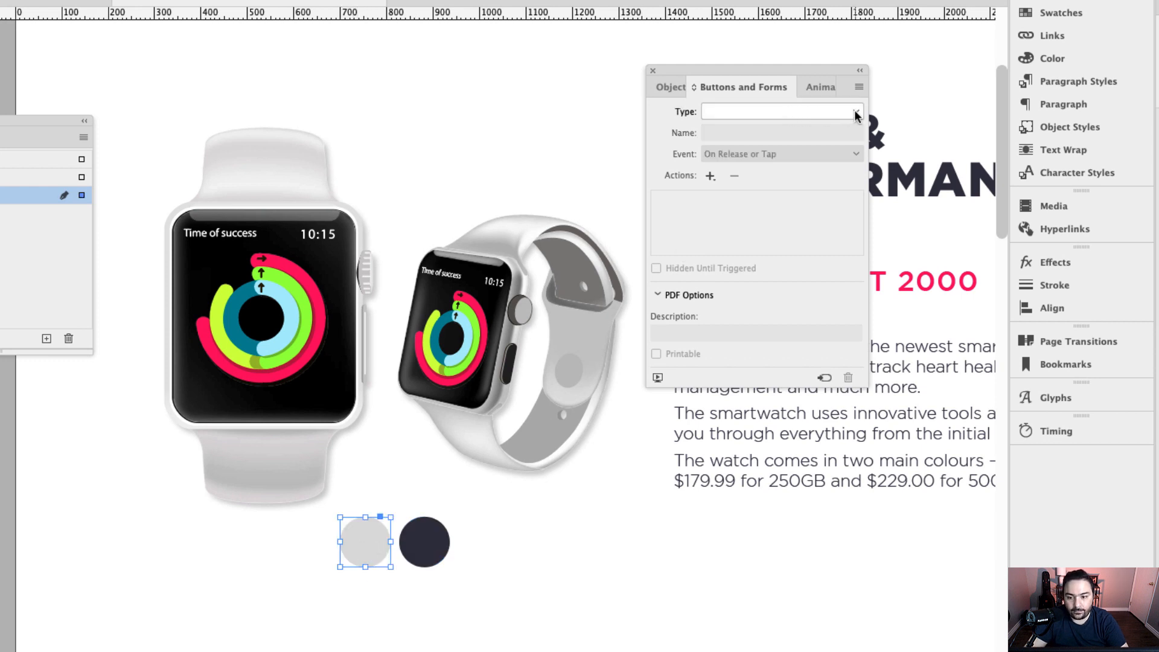
{"action": "left_click_drag", "start_coordinate": [726, 66], "coordinate": [637, 262]}
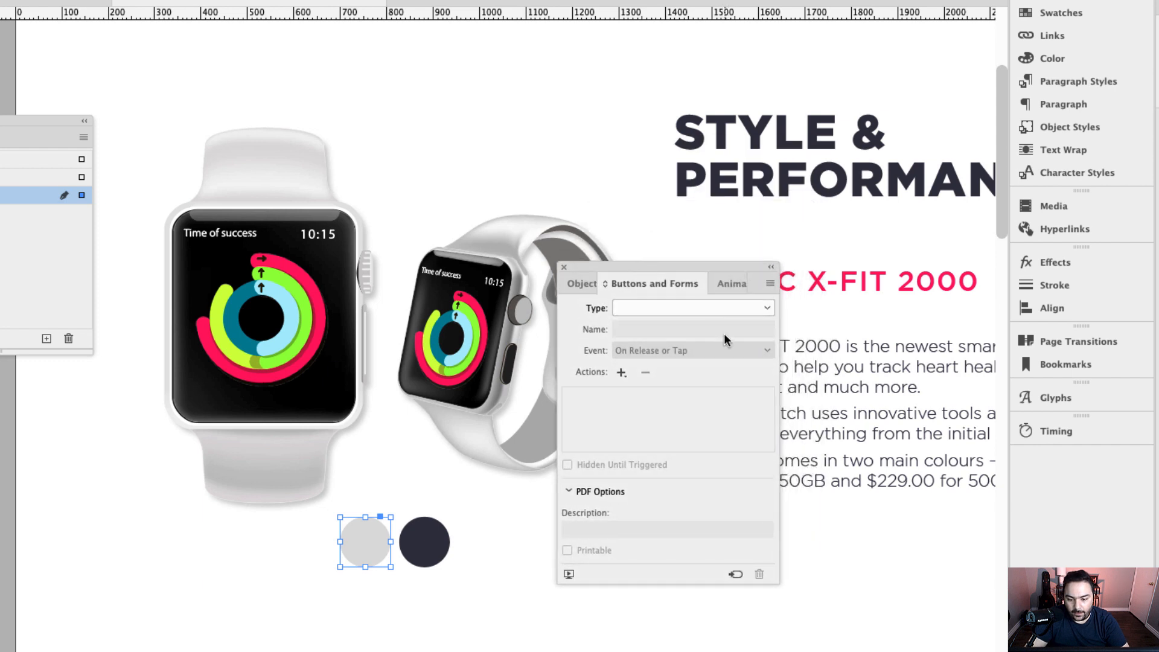
{"action": "left_click", "coordinate": [762, 307]}
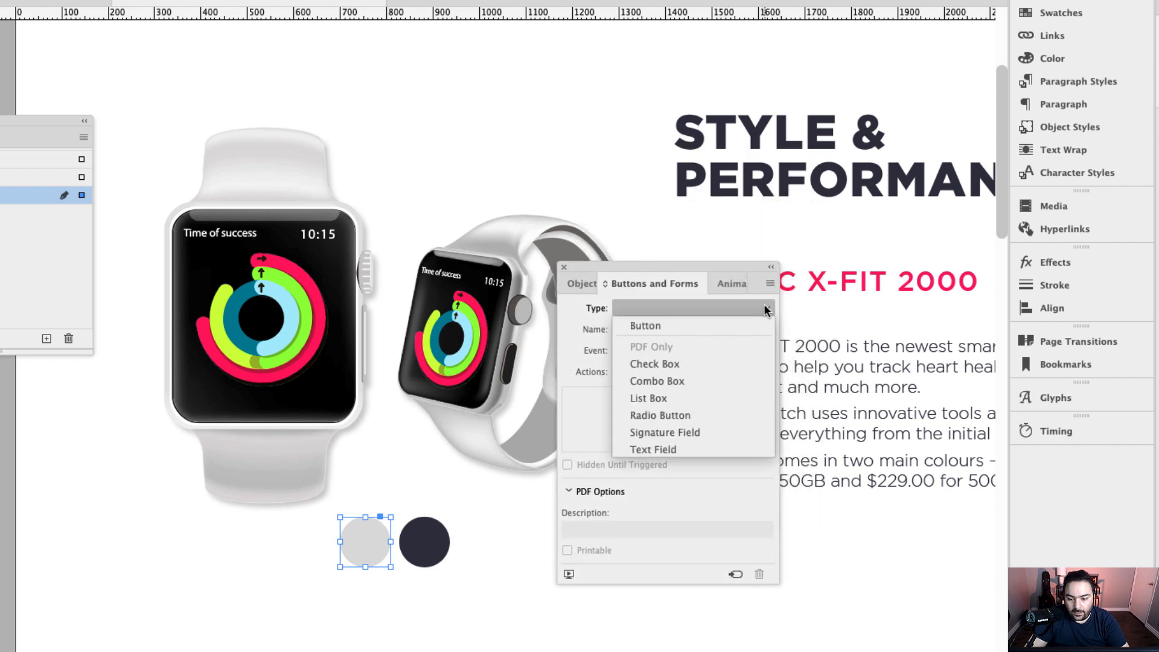
{"action": "left_click", "coordinate": [687, 326]}
{"action": "left_click", "coordinate": [617, 328]}
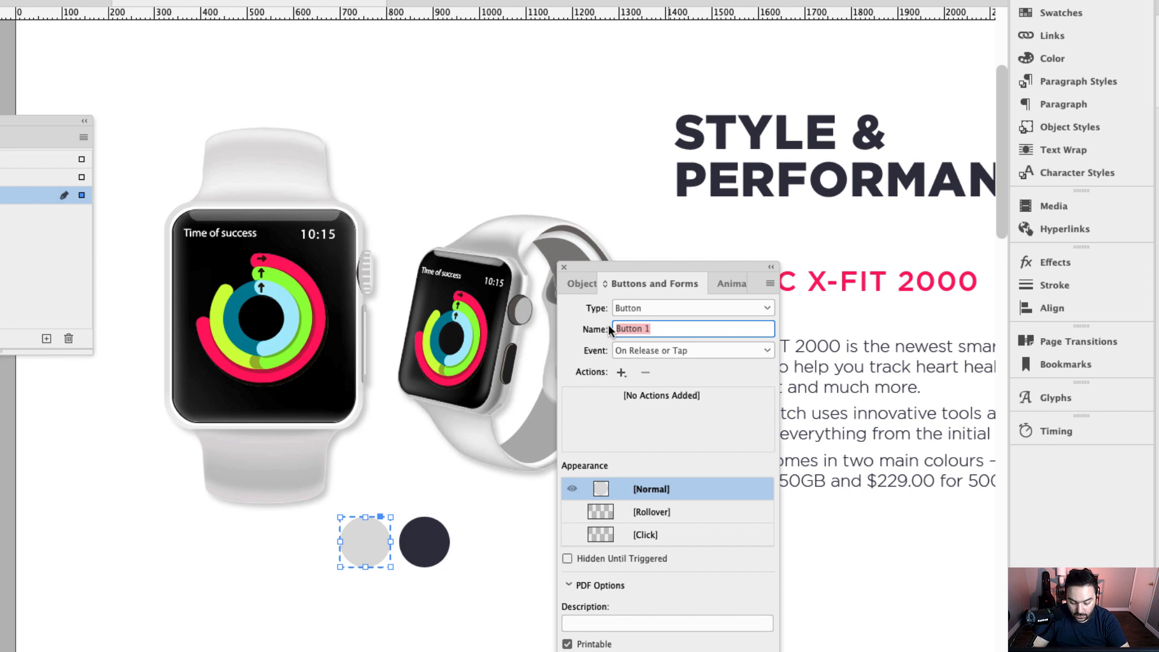
{"action": "type", "text": "Grey C"}
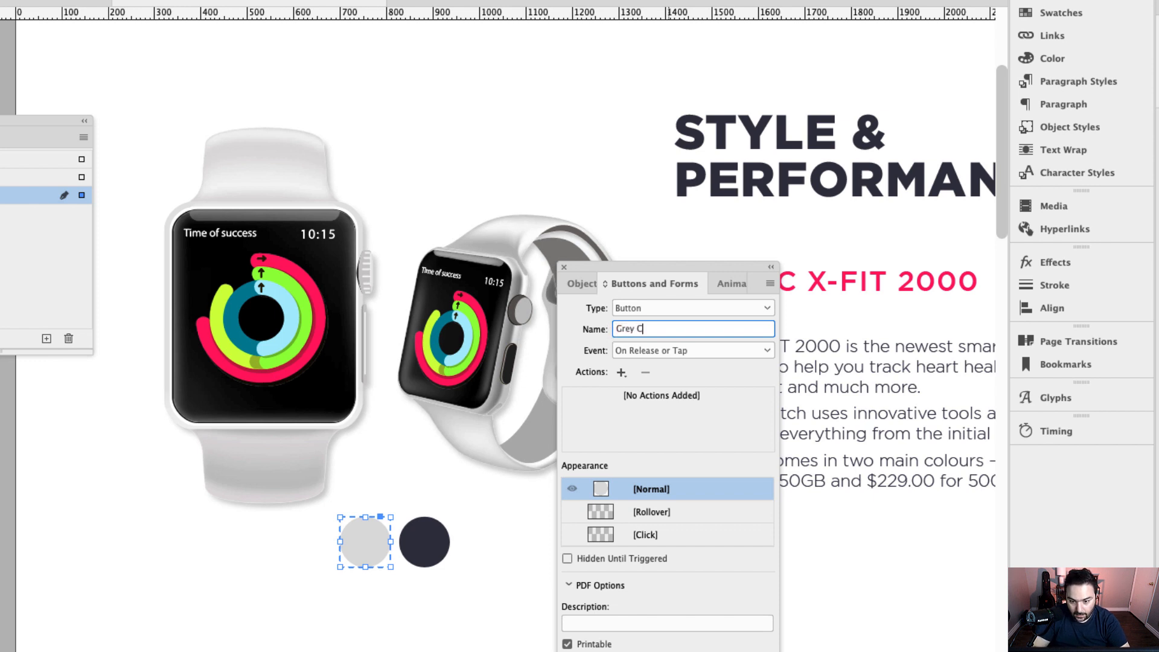
{"action": "type", "text": "olour Button"}
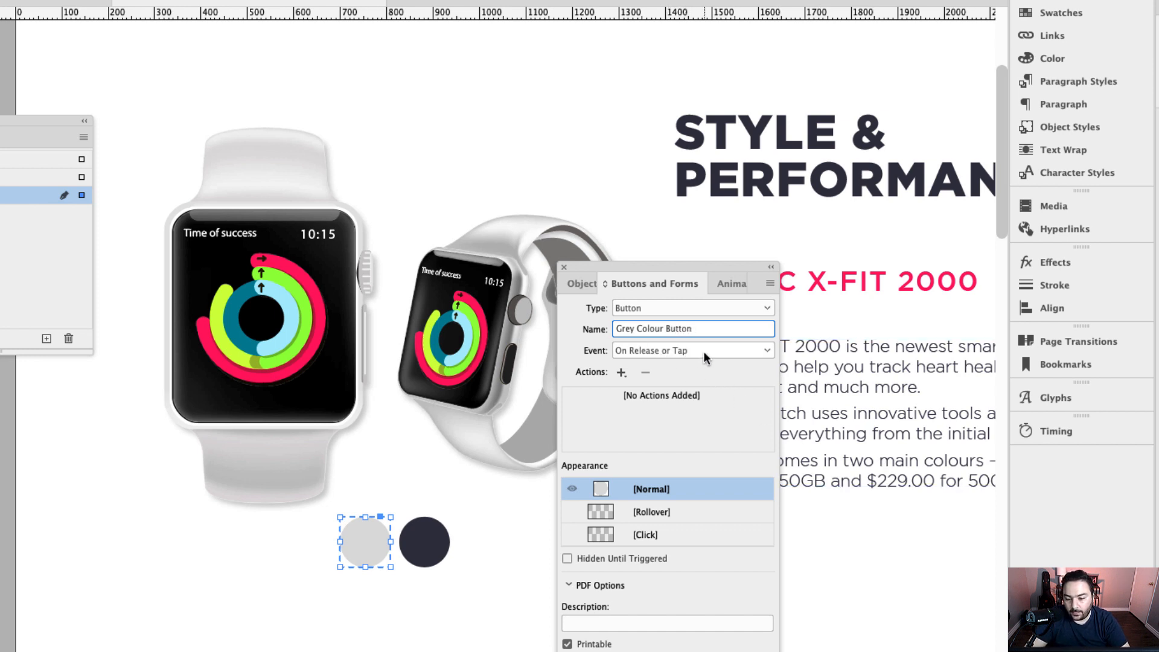
Add a Go To State action to the grey button that targets State 1 of the Smartwatches object.
{"action": "left_click", "coordinate": [623, 377]}
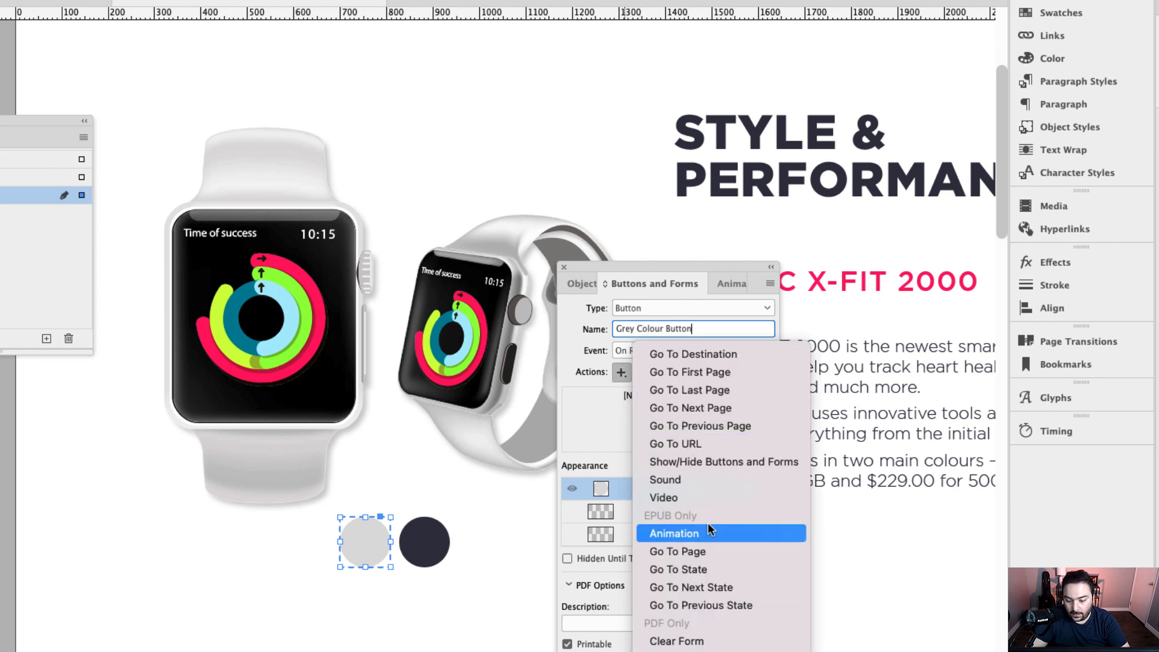
{"action": "left_click", "coordinate": [719, 569]}
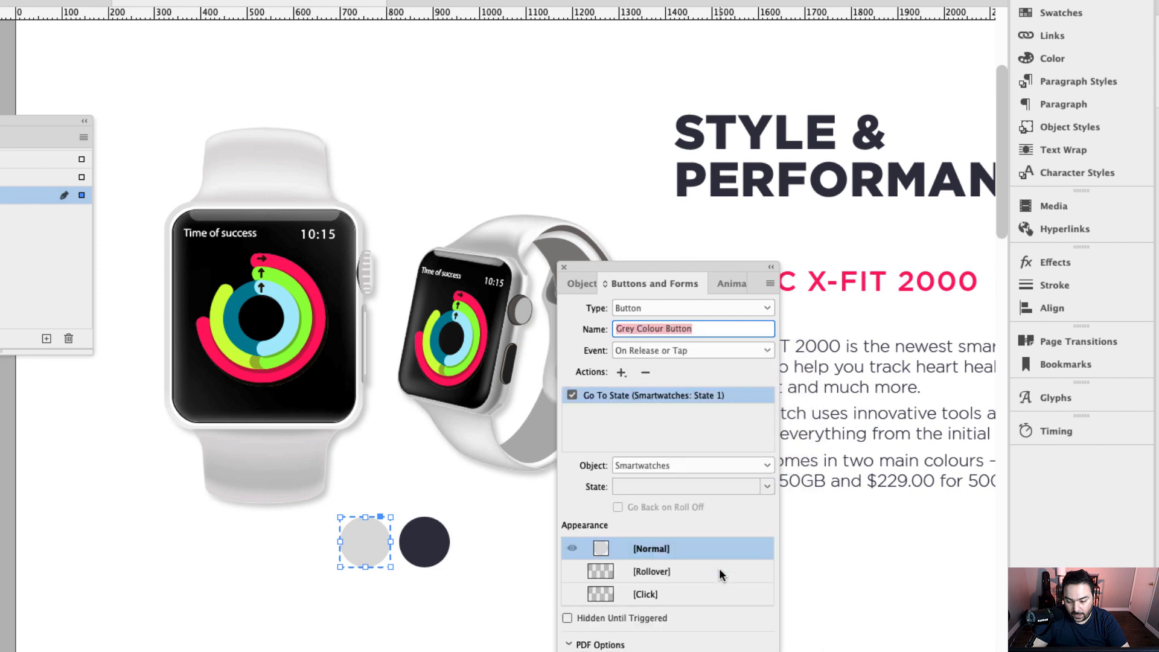
{"action": "left_click", "coordinate": [767, 469]}
{"action": "left_click", "coordinate": [768, 468]}
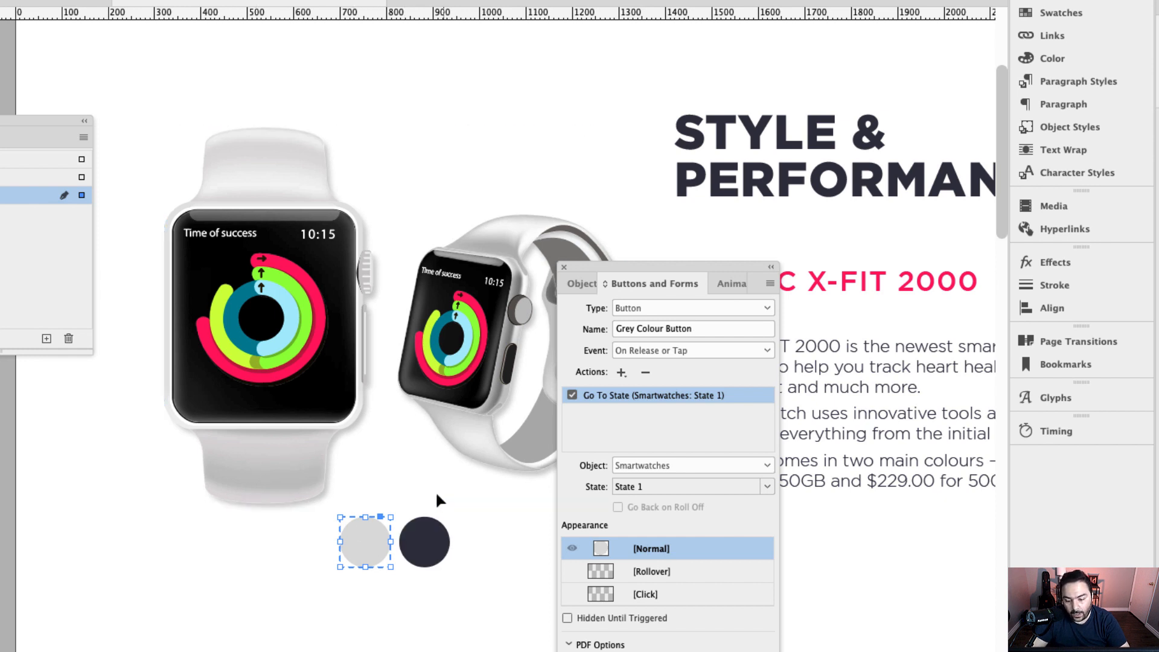
Convert the navy colour circle beneath the watches into a button named Navy Blue Button.
{"action": "left_click", "coordinate": [428, 533]}
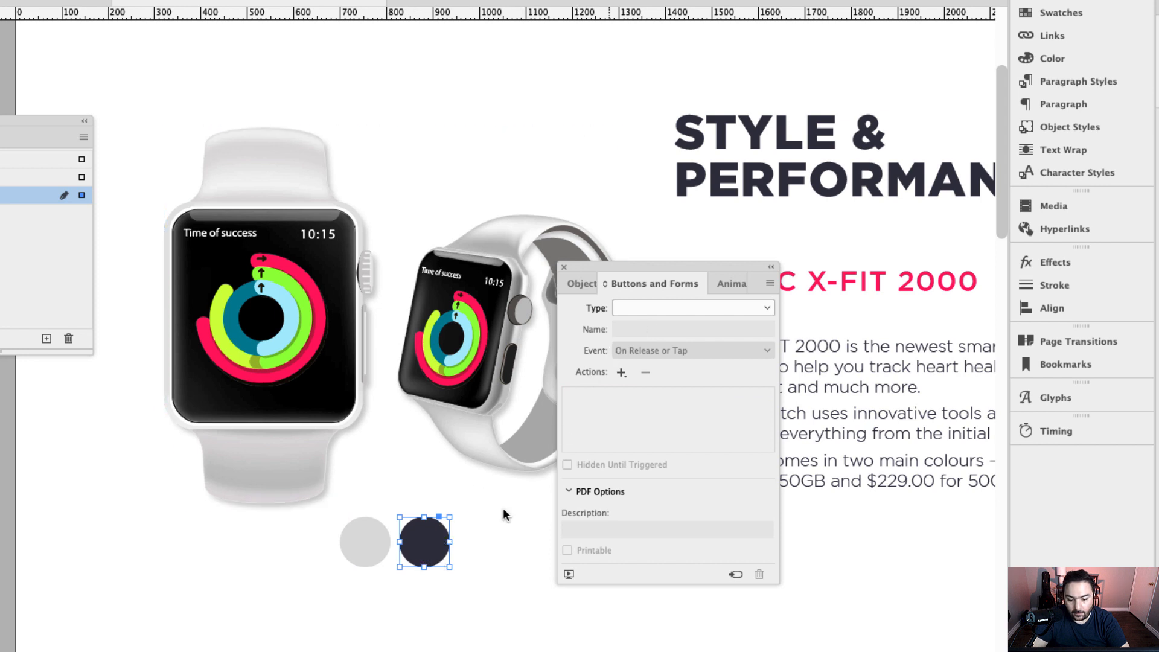
{"action": "left_click", "coordinate": [765, 308]}
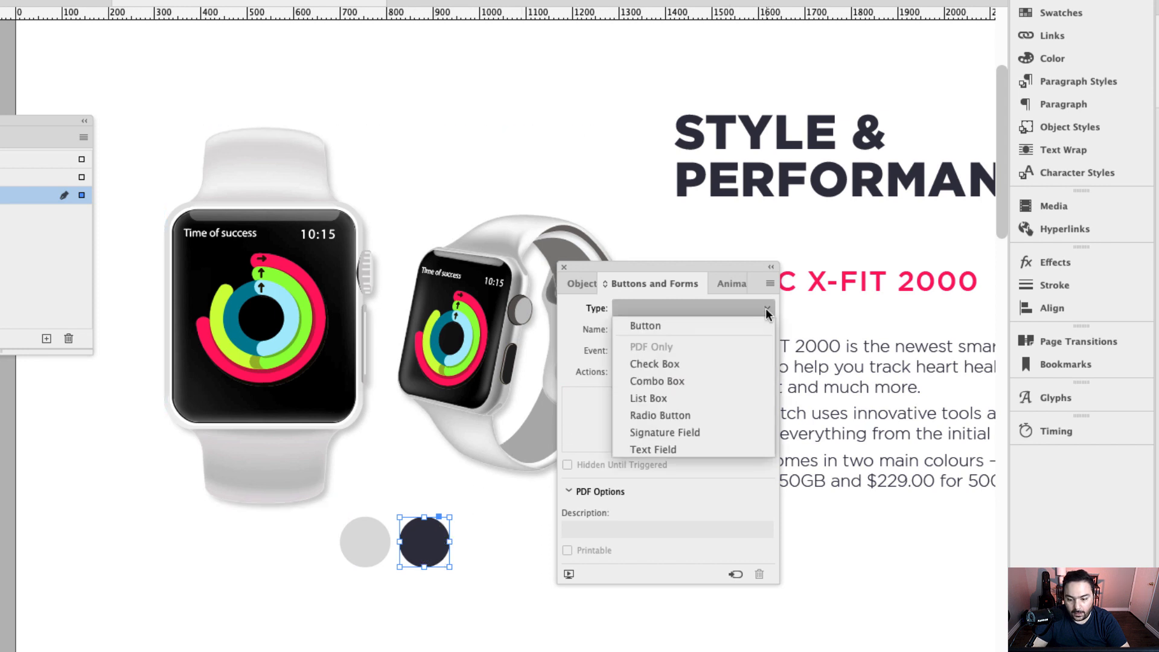
{"action": "left_click", "coordinate": [662, 324]}
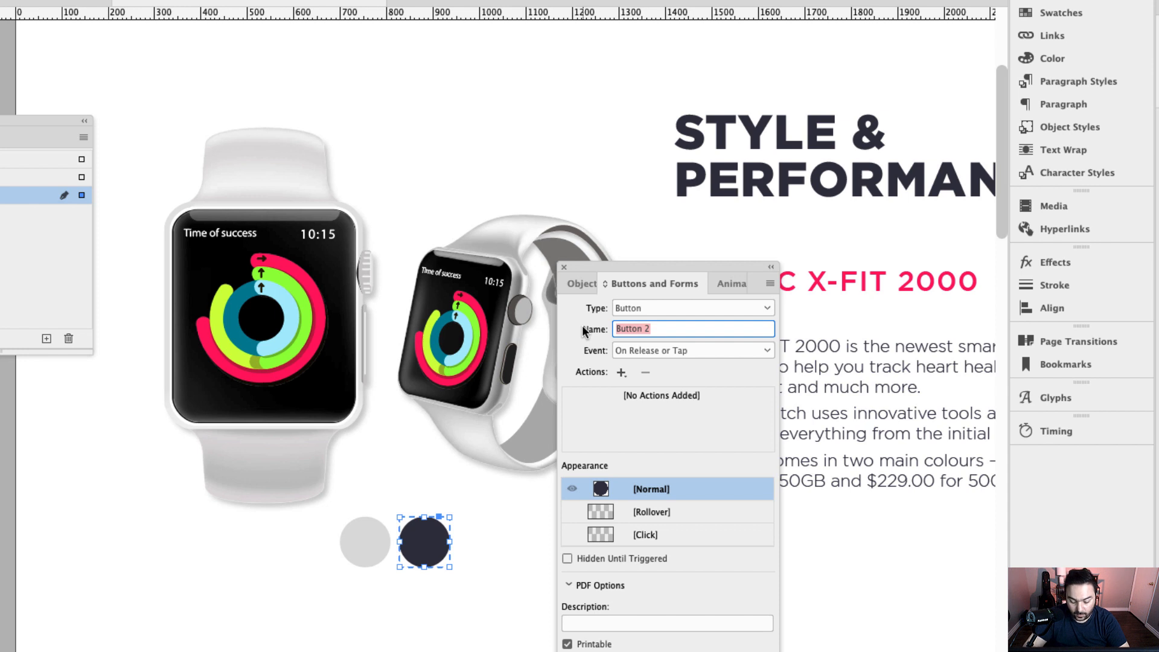
{"action": "type", "text": "Navy Blue Bu"}
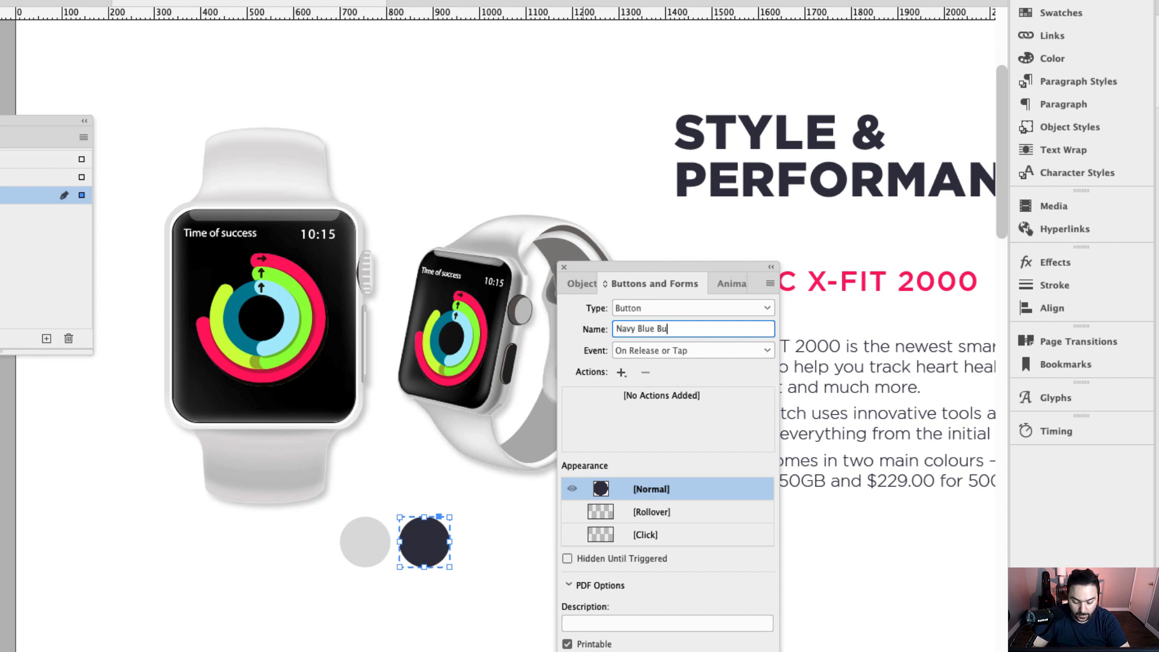
{"action": "type", "text": "tton"}
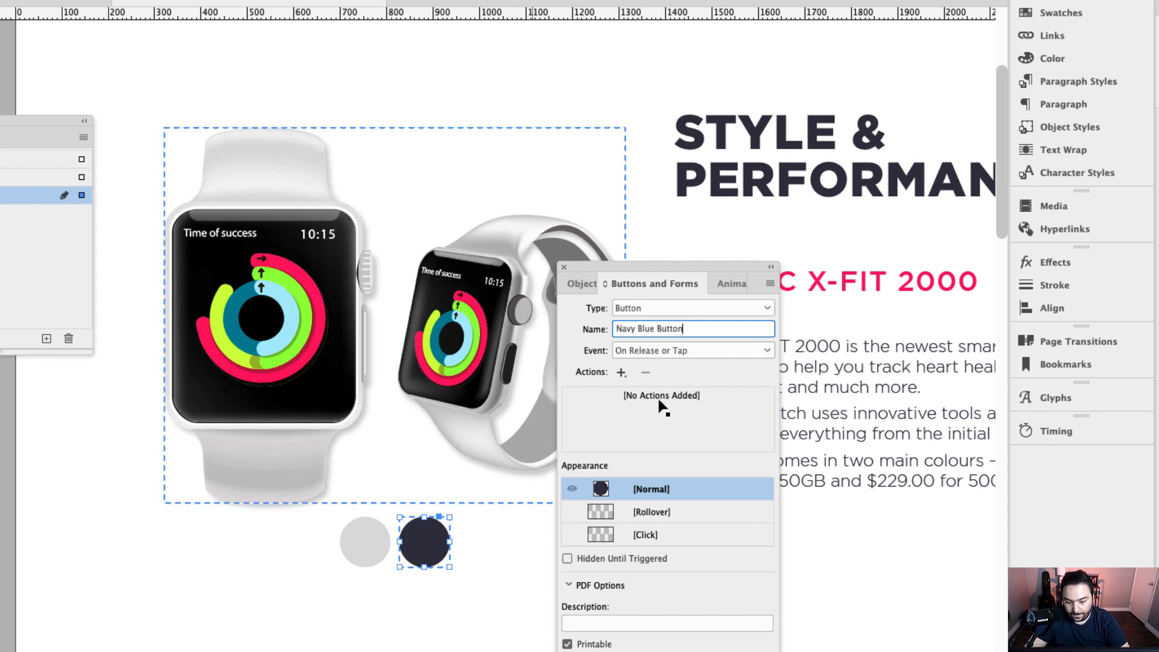
Add a Go To State action to the navy button that targets State 2 of the Smartwatches object.
{"action": "left_click", "coordinate": [621, 374]}
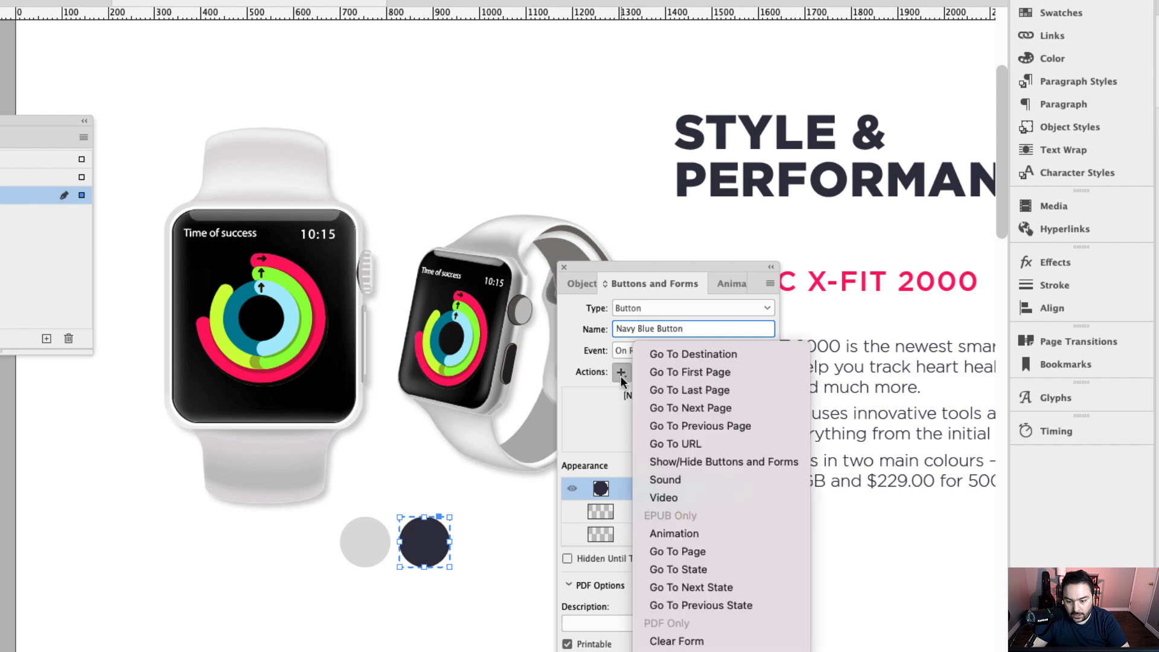
{"action": "left_click", "coordinate": [704, 569]}
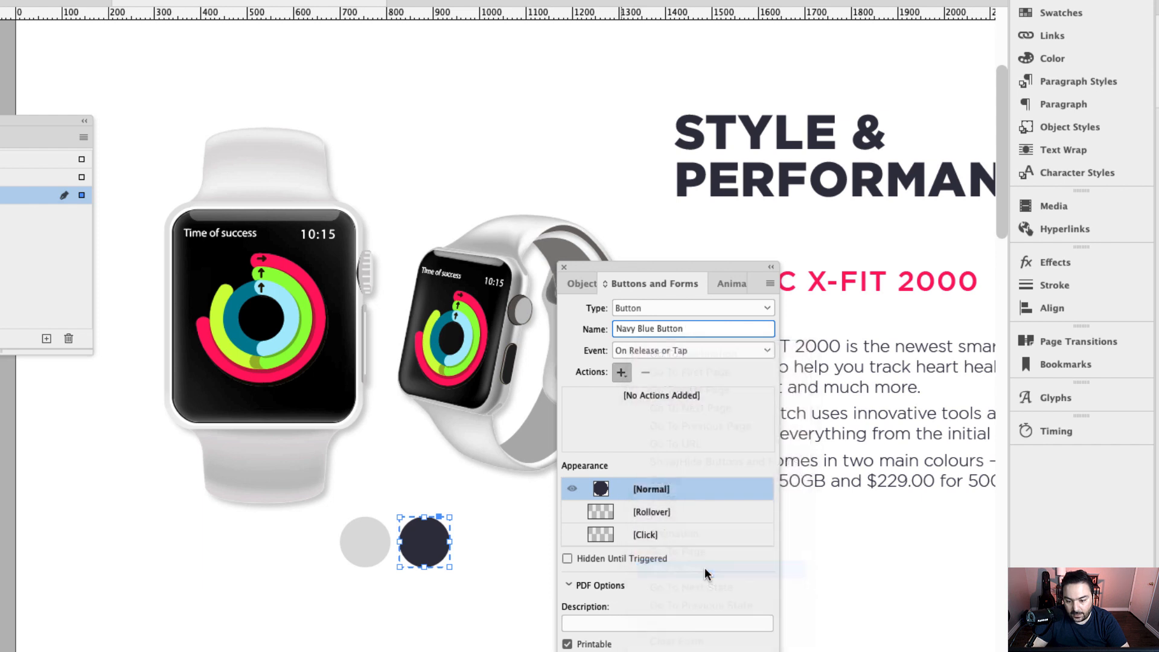
{"action": "left_click", "coordinate": [762, 487]}
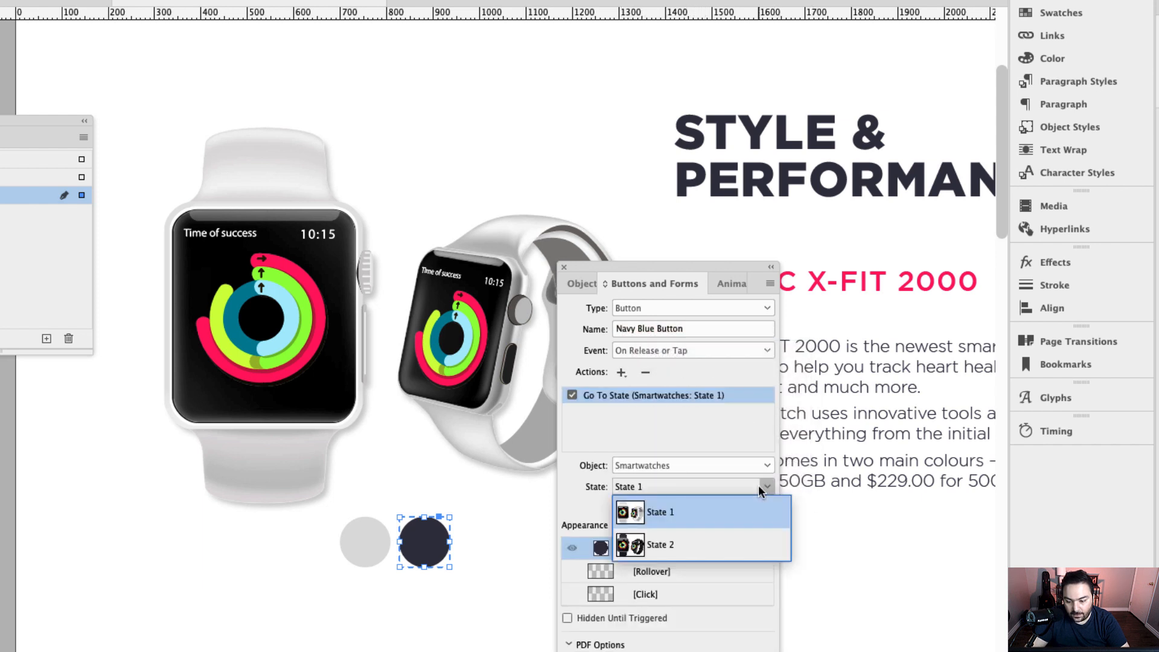
{"action": "left_click", "coordinate": [763, 487]}
{"action": "left_click", "coordinate": [762, 487]}
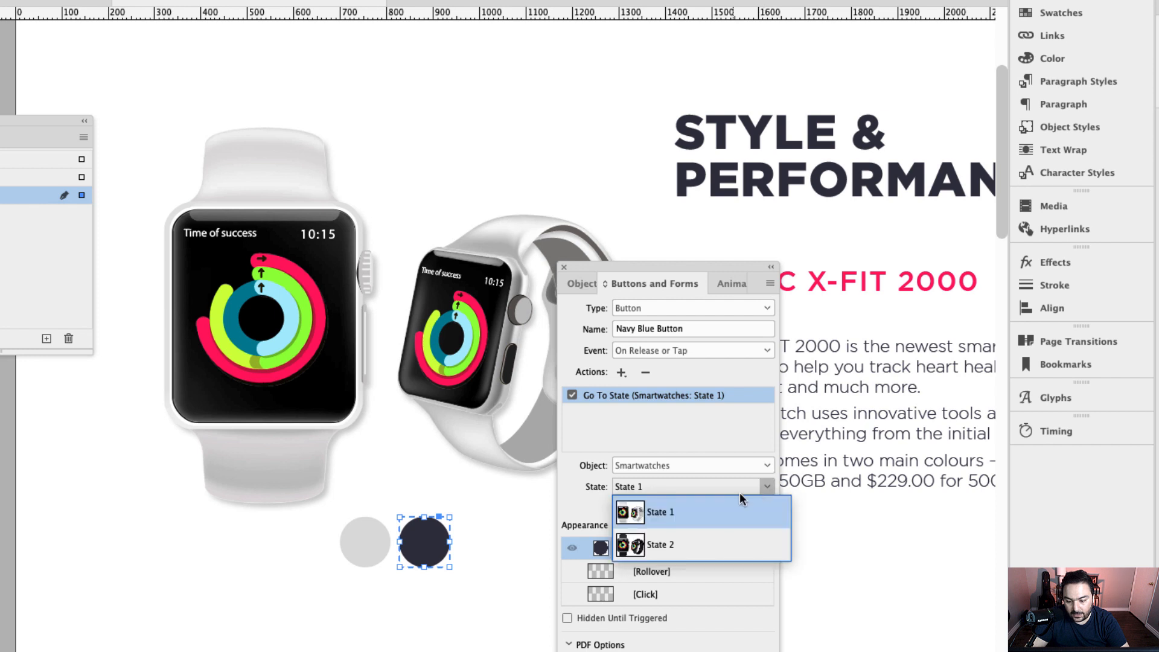
{"action": "left_click", "coordinate": [668, 550]}
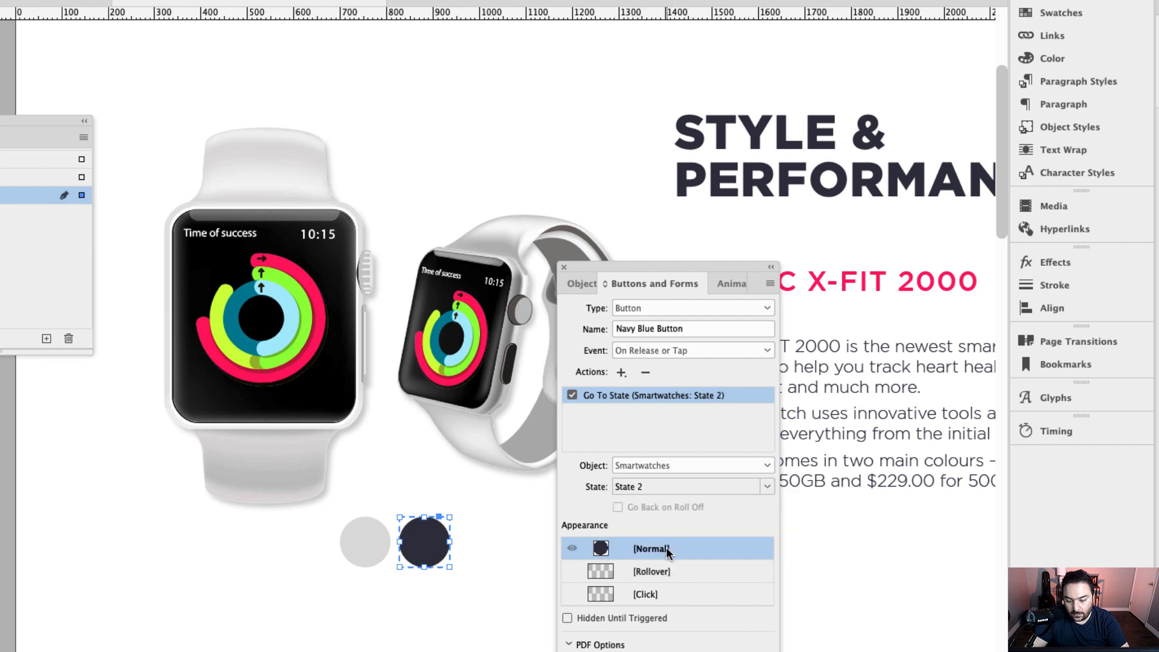
{"action": "left_click_drag", "start_coordinate": [651, 271], "coordinate": [777, 57]}
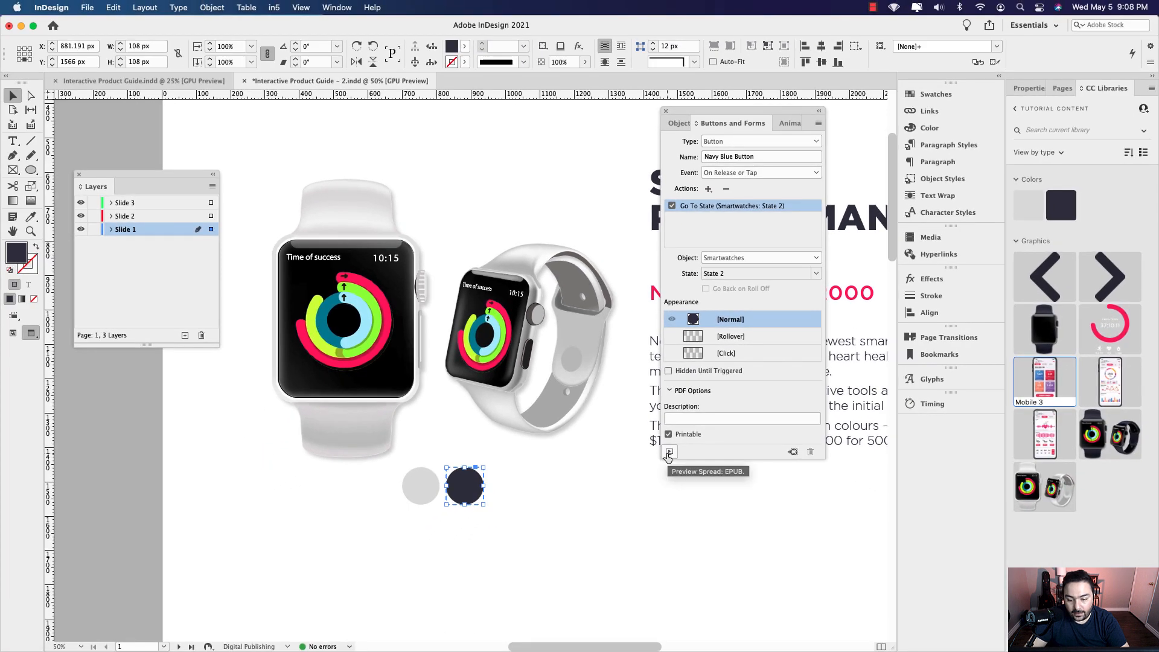
Preview the spread and test switching the watches between grey and navy with the two colour buttons.
{"action": "left_click", "coordinate": [669, 453]}
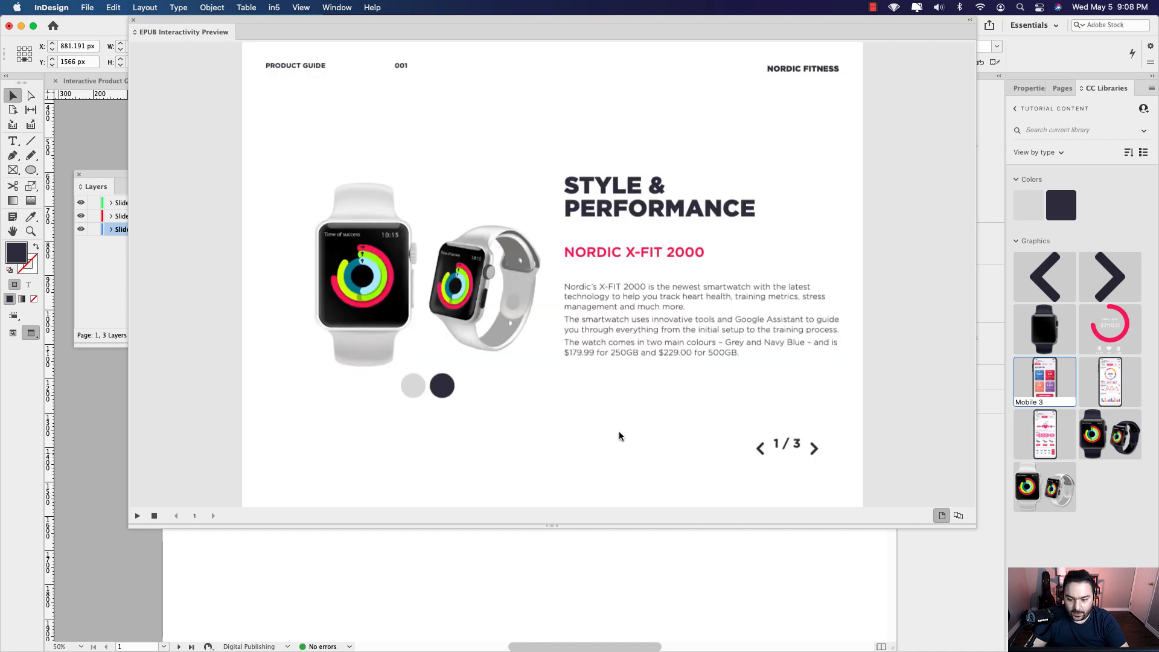
{"action": "left_click", "coordinate": [444, 391]}
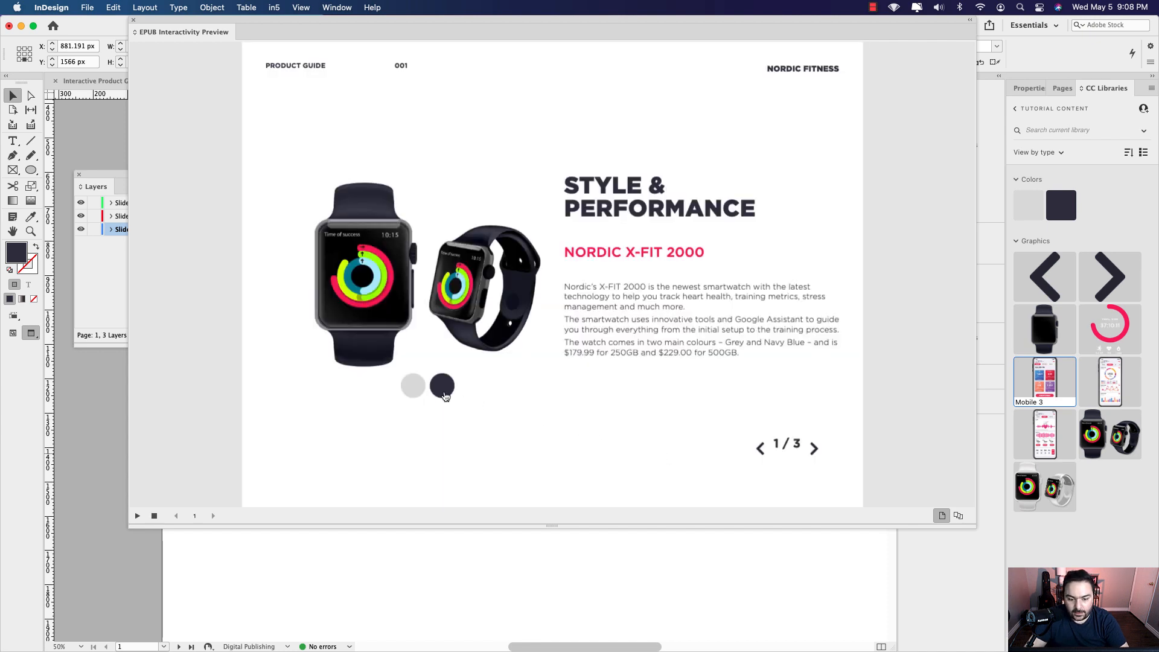
{"action": "left_click", "coordinate": [419, 394]}
{"action": "left_click", "coordinate": [444, 391]}
{"action": "left_click", "coordinate": [413, 394]}
{"action": "left_click", "coordinate": [440, 390]}
{"action": "left_click", "coordinate": [412, 394]}
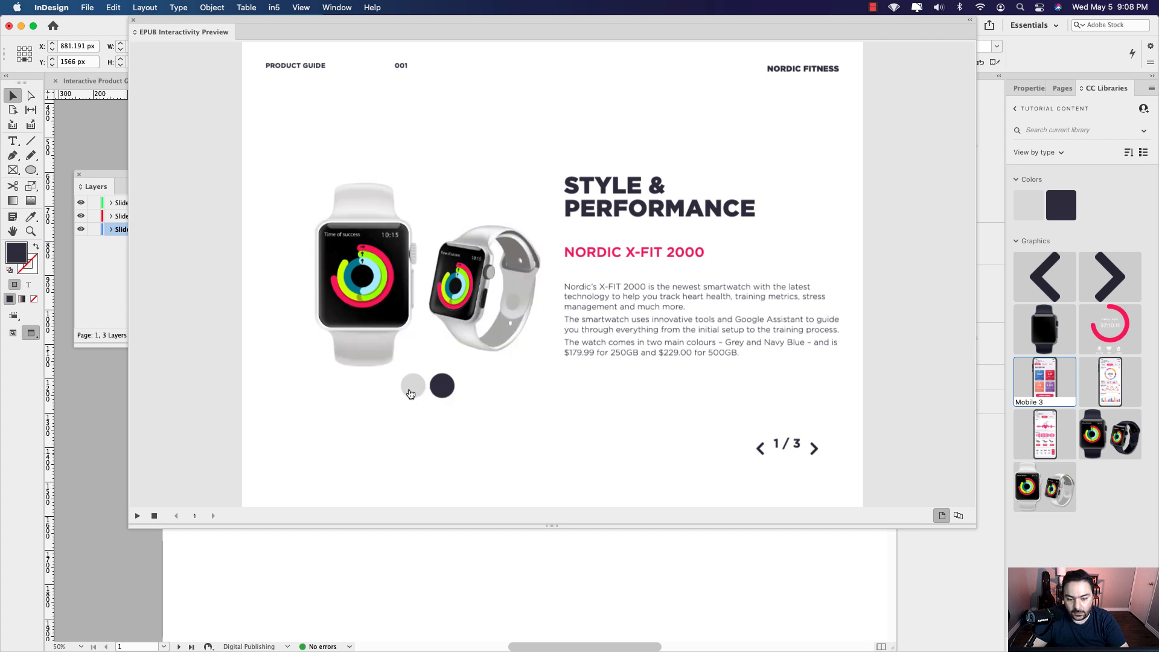
{"action": "left_click", "coordinate": [438, 389]}
{"action": "left_click", "coordinate": [417, 392]}
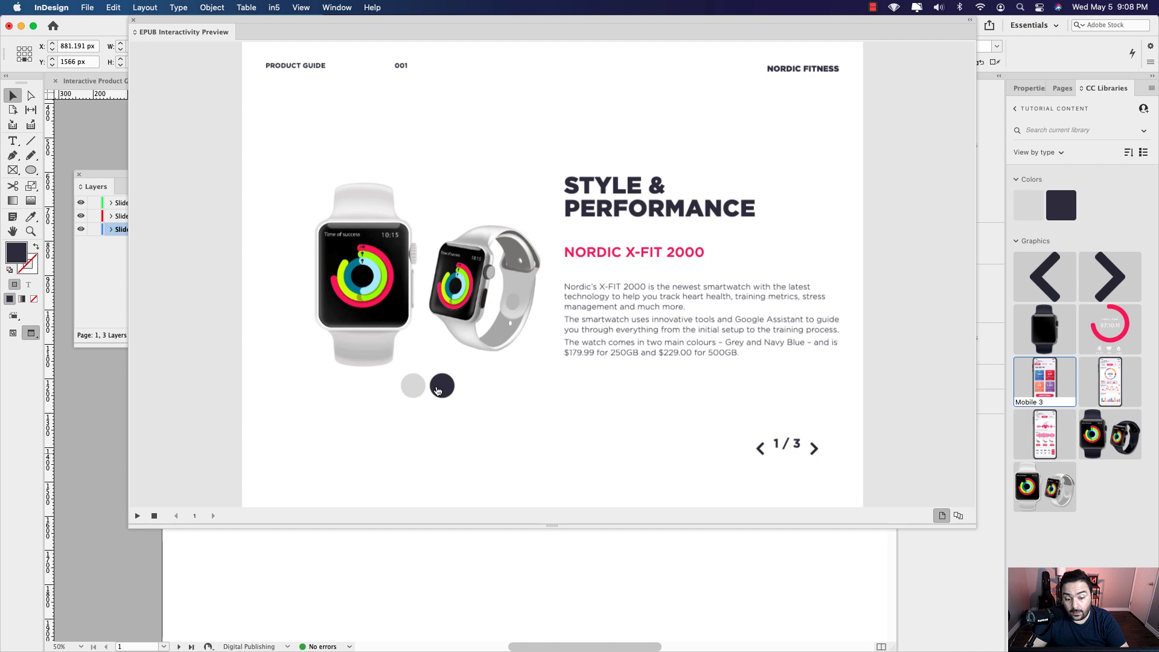
{"action": "left_click", "coordinate": [439, 391]}
{"action": "left_click", "coordinate": [415, 393]}
{"action": "left_click", "coordinate": [438, 391]}
{"action": "left_click", "coordinate": [418, 393]}
{"action": "left_click", "coordinate": [441, 390]}
{"action": "left_click", "coordinate": [423, 392]}
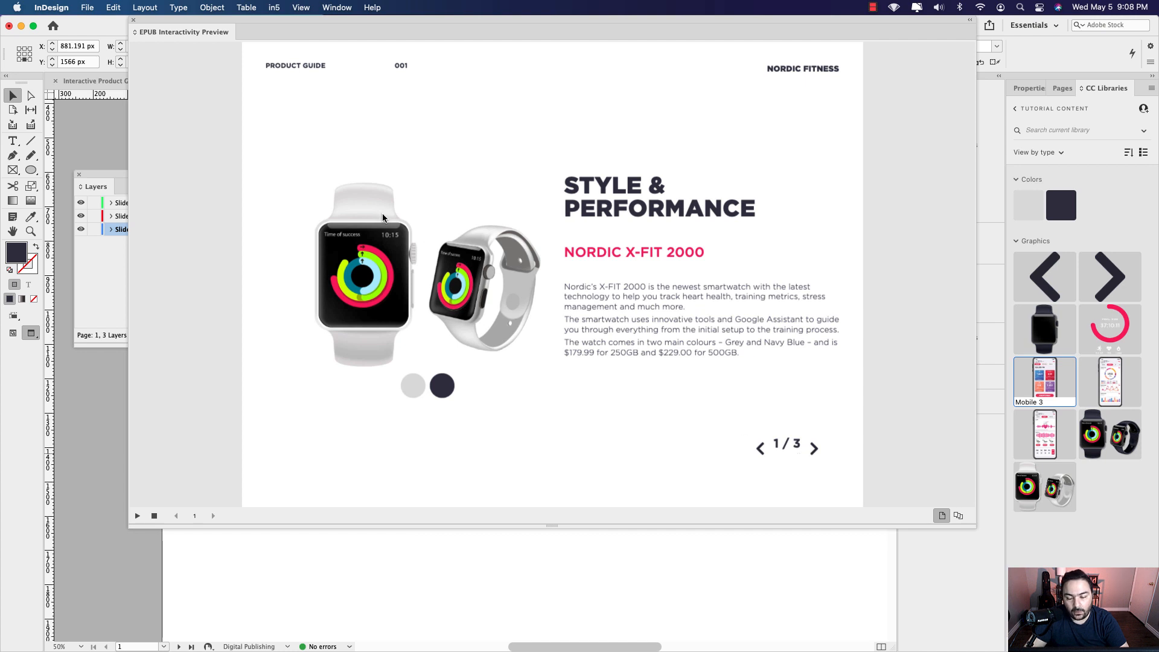
{"action": "left_click", "coordinate": [133, 20]}
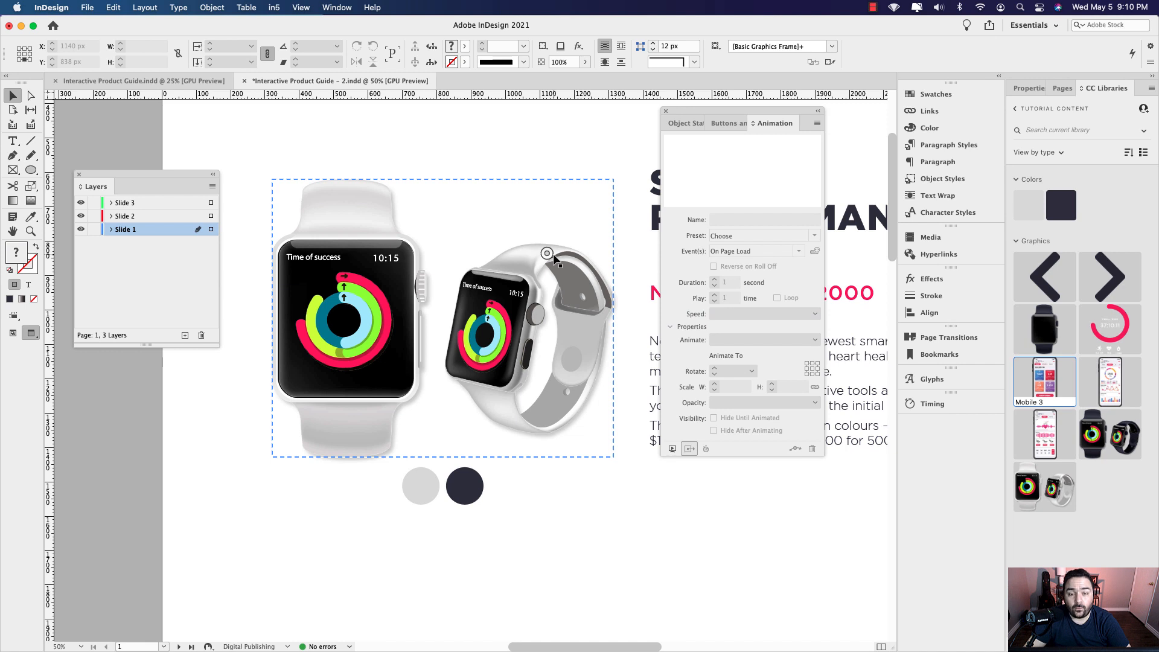
Apply the Zoom In (2D) animation preset to the Smartwatches object on slide 1.
{"action": "left_click", "coordinate": [481, 160]}
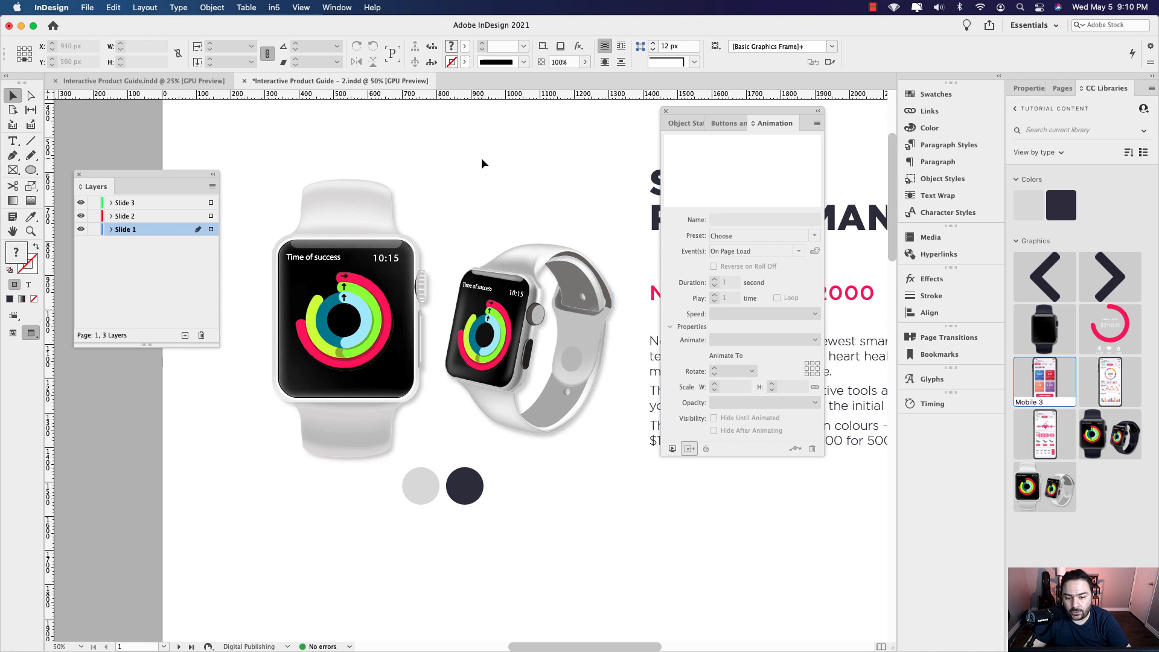
{"action": "left_click", "coordinate": [565, 266]}
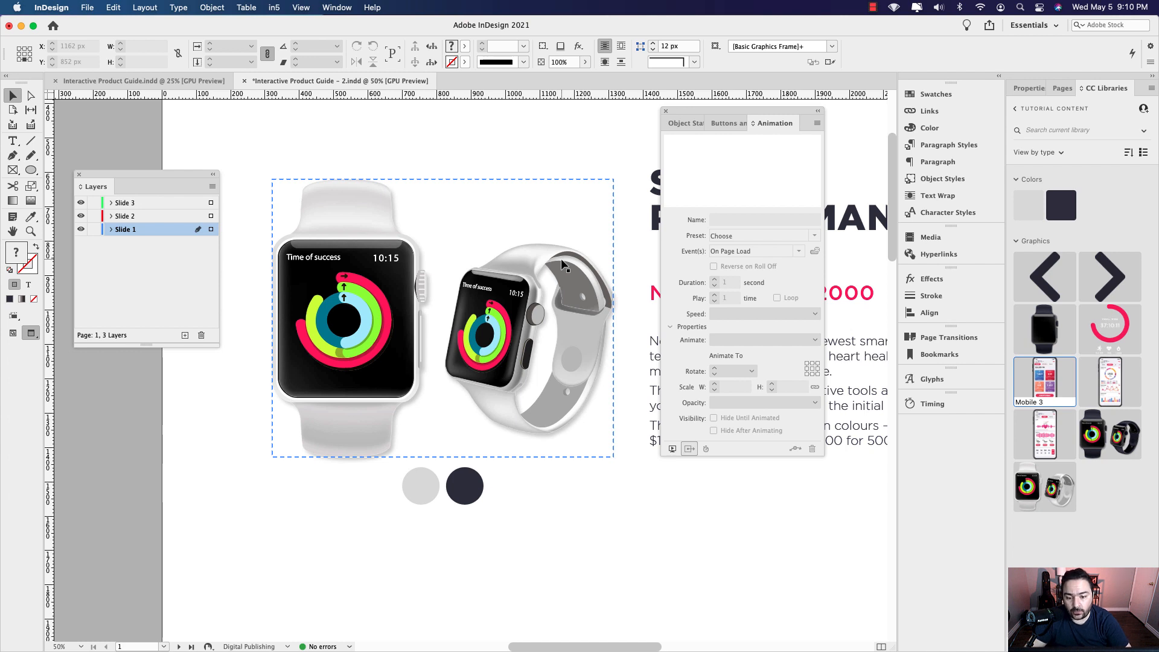
{"action": "left_click", "coordinate": [562, 266]}
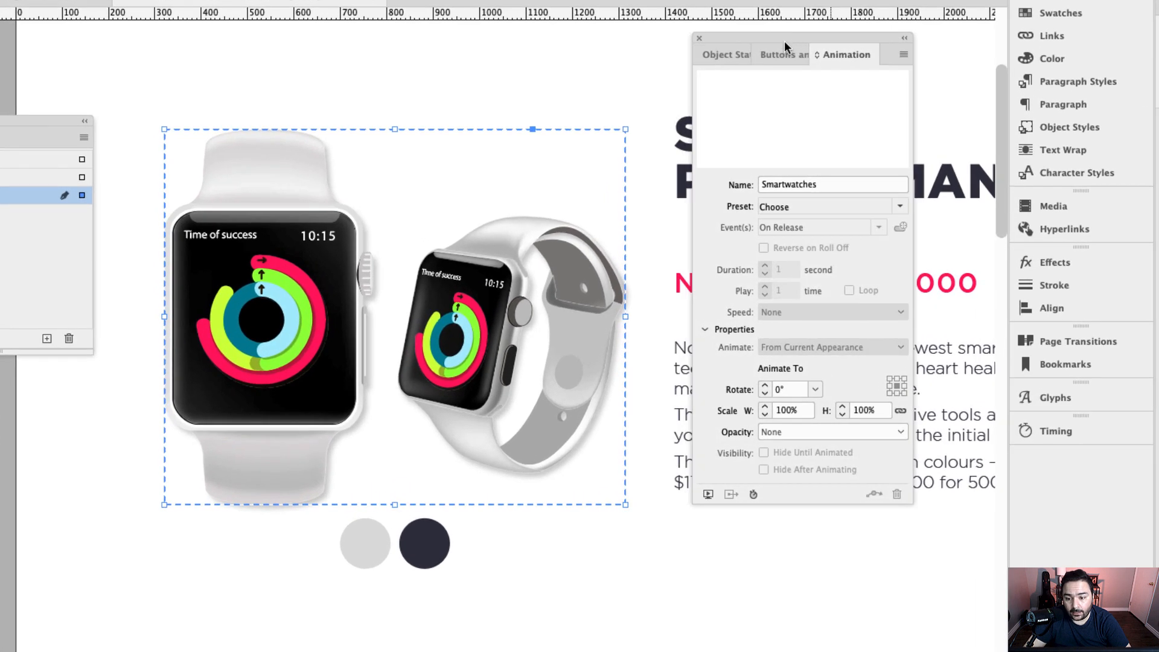
{"action": "left_click", "coordinate": [893, 203]}
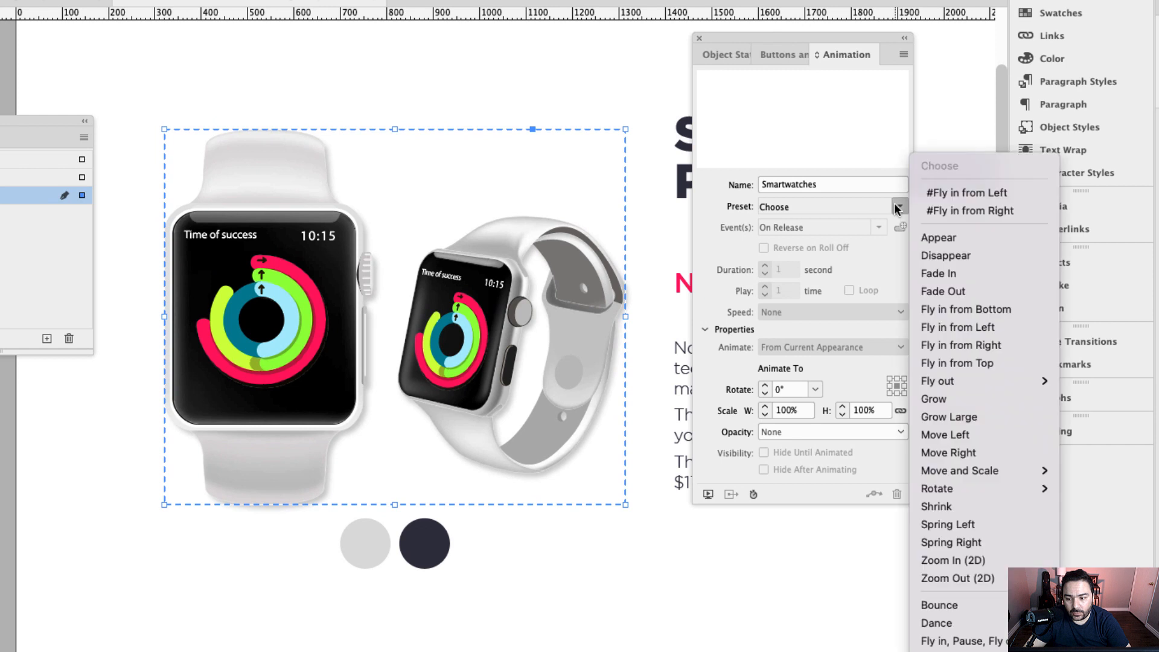
{"action": "left_click", "coordinate": [1018, 565]}
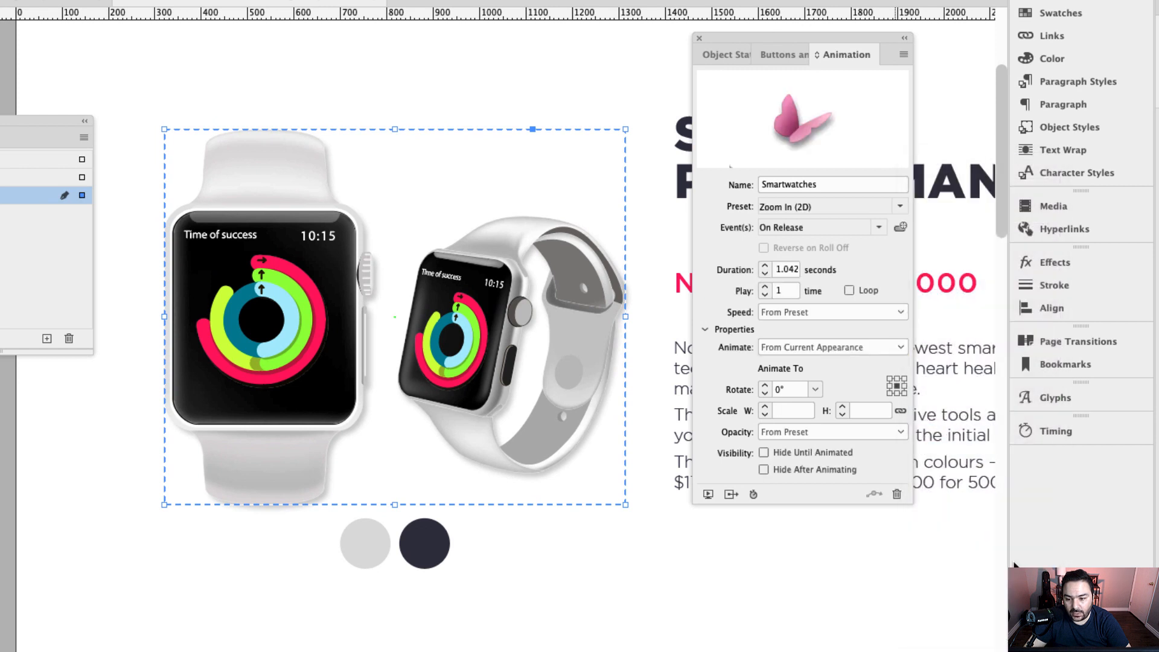
Add On Page Load as a trigger event for the Smartwatches animation and set its duration to 1 second.
{"action": "left_click", "coordinate": [878, 227]}
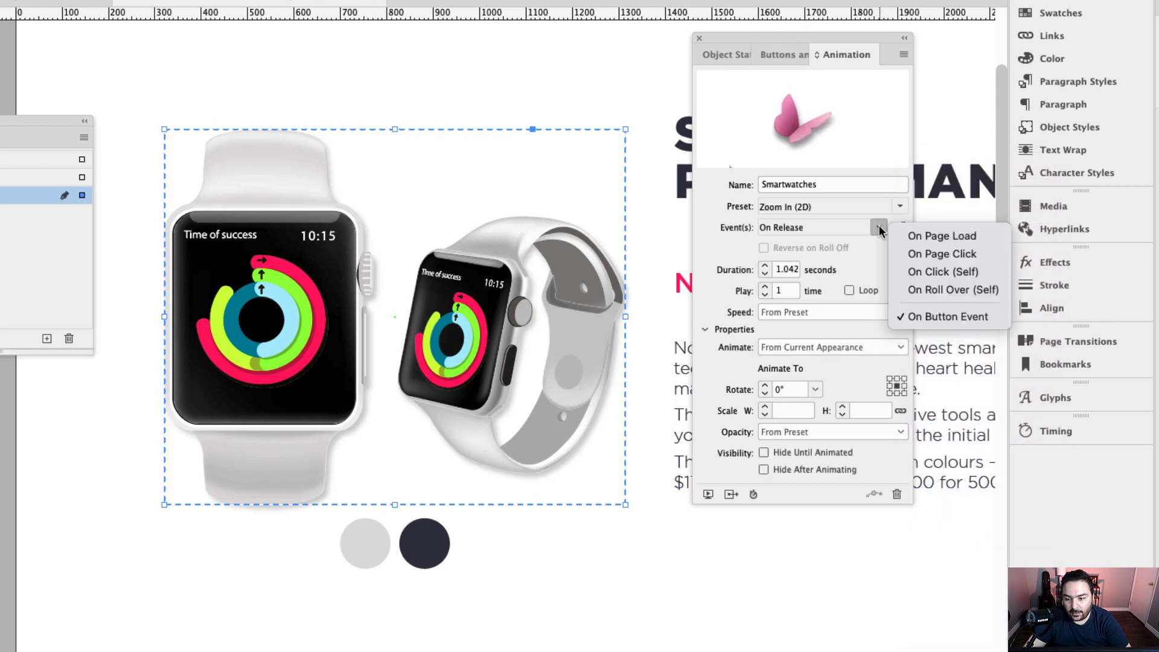
{"action": "left_click", "coordinate": [975, 237]}
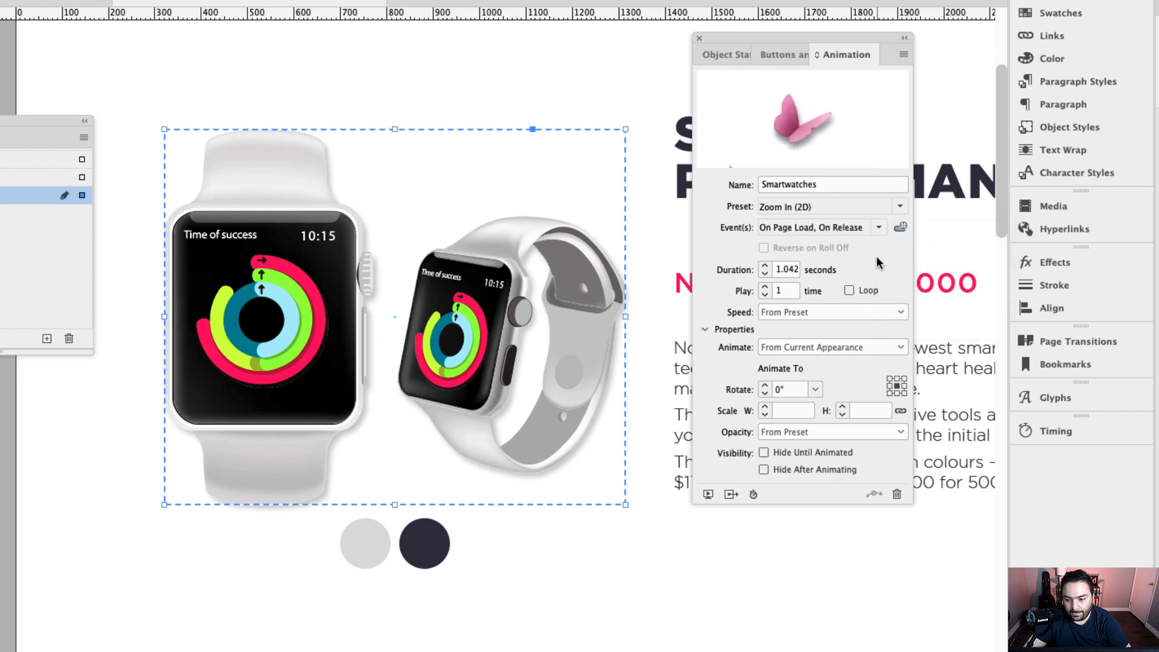
{"action": "double_click", "coordinate": [780, 269]}
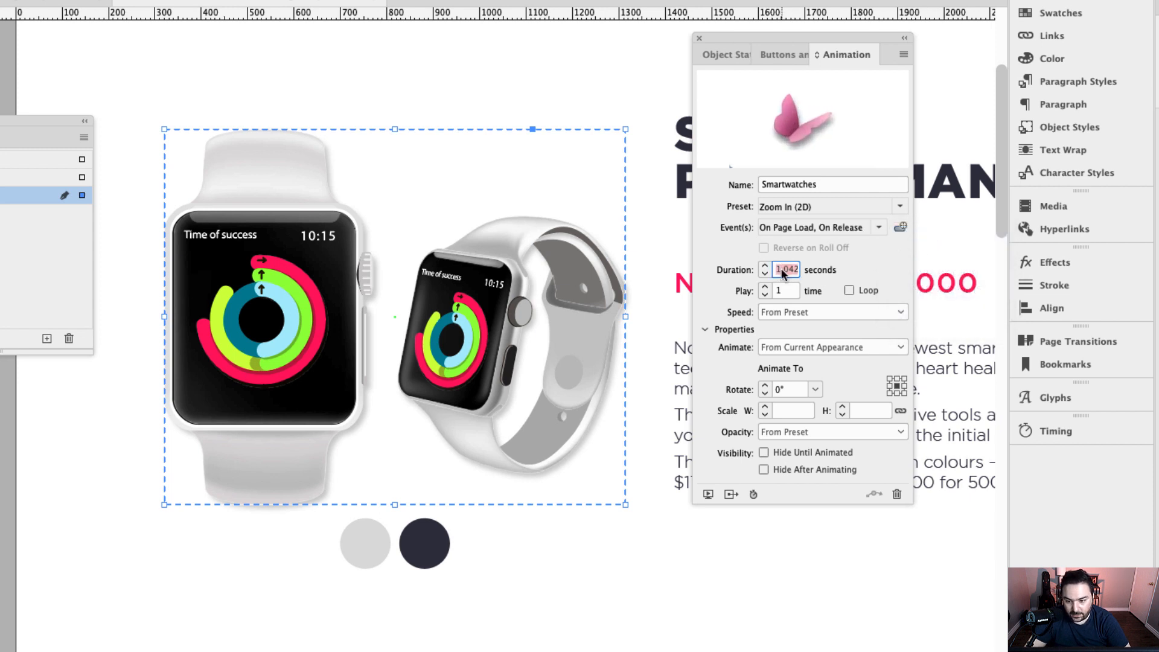
{"action": "type", "text": "1"}
{"action": "key", "text": "Tab"}
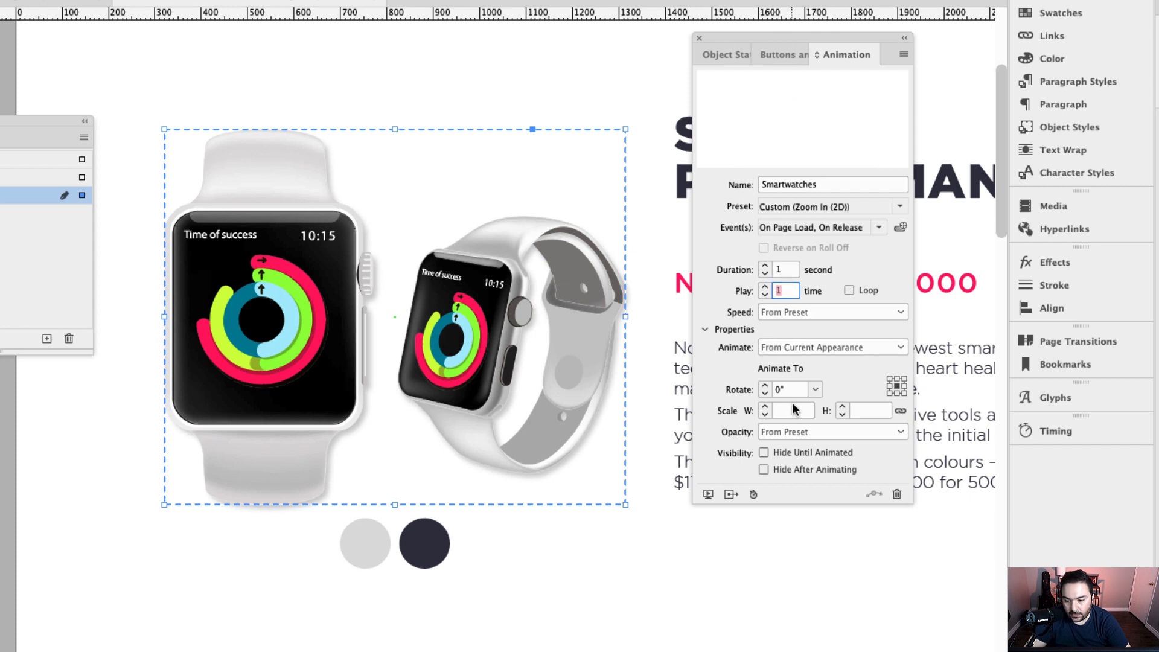
Preview the watches' zoom animation and test the grey and navy colour buttons along with it.
{"action": "left_click", "coordinate": [709, 495]}
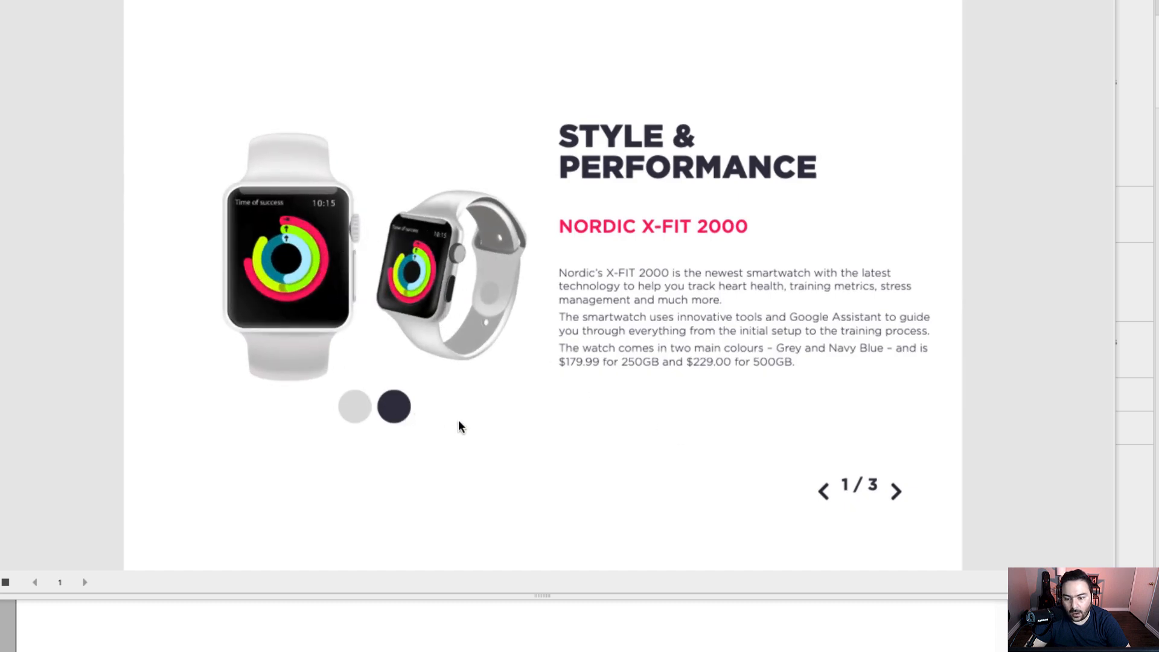
{"action": "left_click", "coordinate": [403, 416]}
{"action": "left_click", "coordinate": [362, 410]}
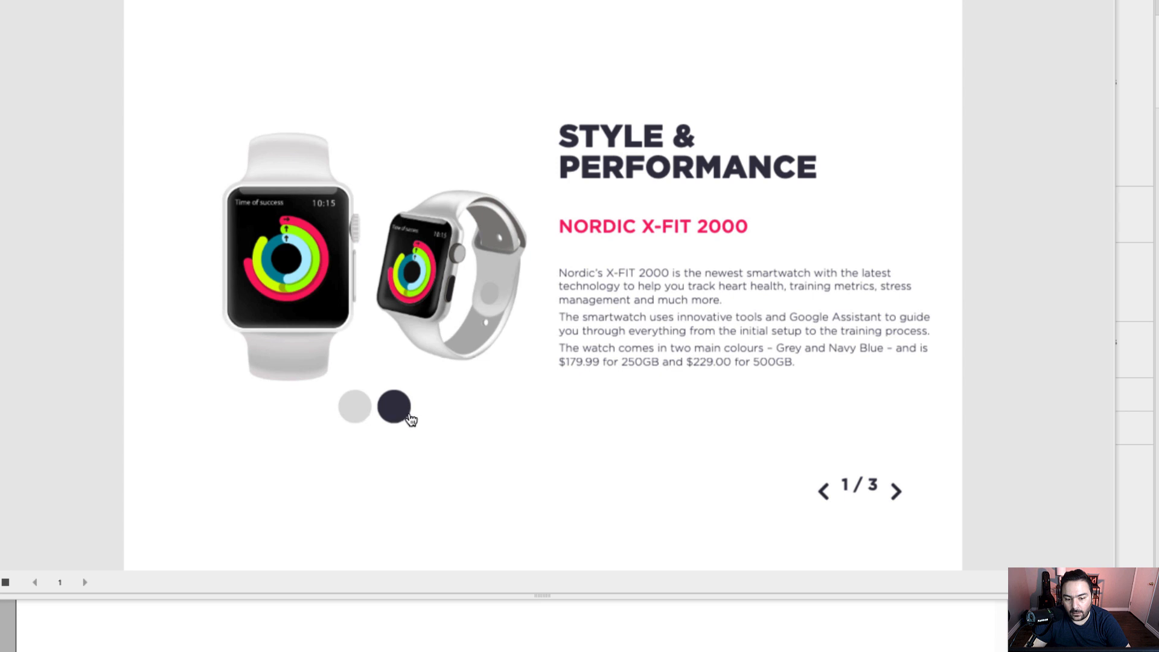
{"action": "left_click", "coordinate": [405, 416]}
{"action": "left_click", "coordinate": [360, 411]}
{"action": "left_click", "coordinate": [390, 416]}
{"action": "left_click", "coordinate": [364, 414]}
{"action": "left_click", "coordinate": [393, 415]}
{"action": "left_click", "coordinate": [361, 413]}
{"action": "left_click", "coordinate": [394, 415]}
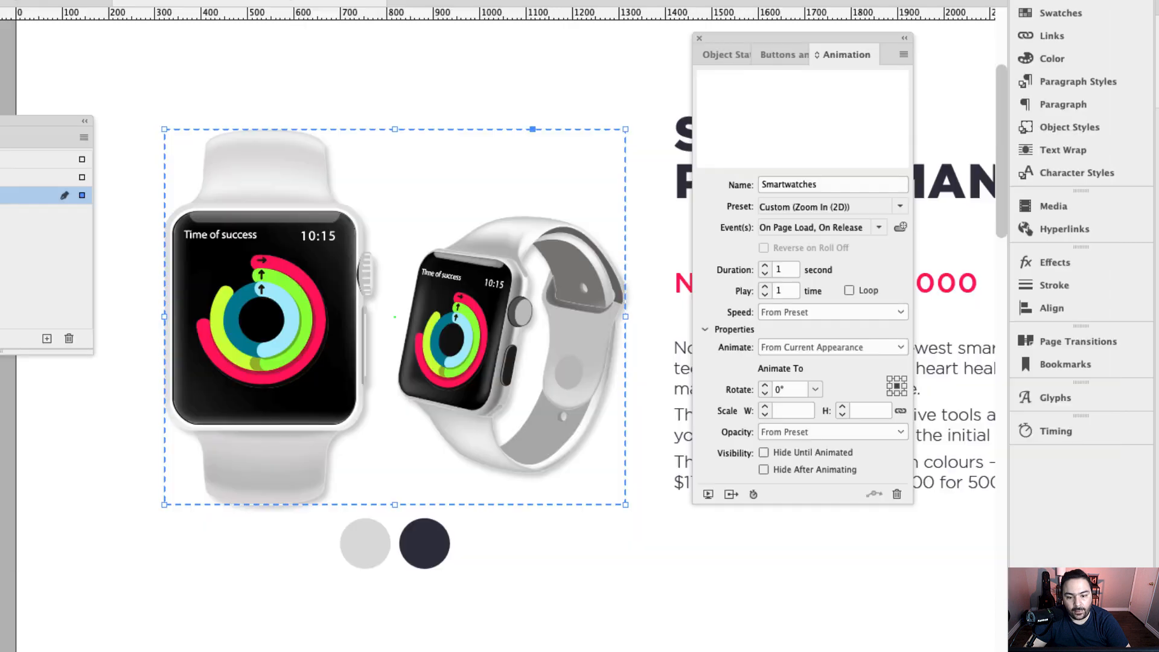
Convert the forward arrow beside slide 1's page number into a button named Next 1 with a Go To Next Page action.
{"action": "left_click", "coordinate": [733, 603]}
{"action": "key", "text": "ctrl+equal"}
{"action": "left_click_drag", "start_coordinate": [766, 612], "coordinate": [208, 380]}
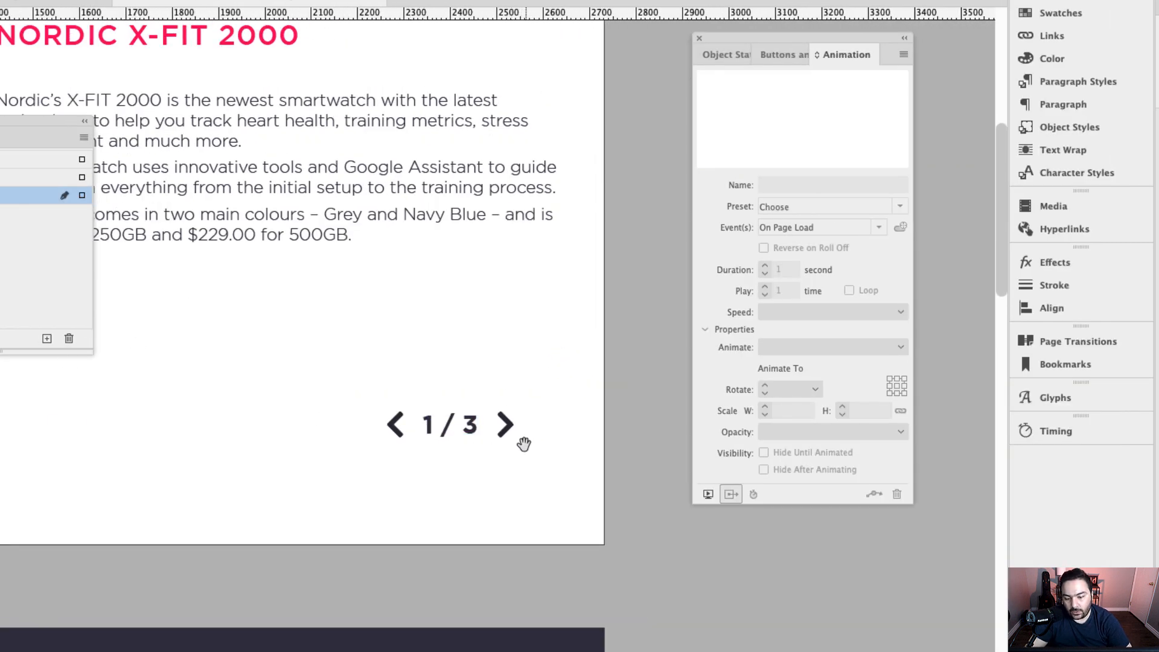
{"action": "left_click_drag", "start_coordinate": [523, 443], "coordinate": [578, 476]}
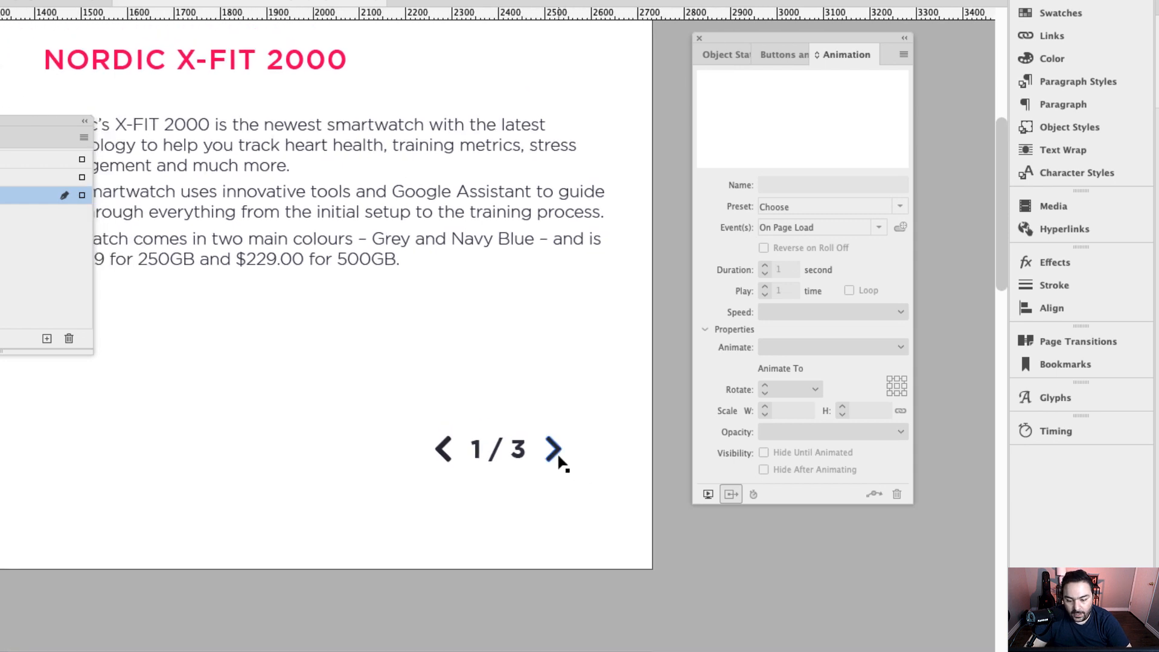
{"action": "scroll", "coordinate": [561, 461], "scroll_direction": "up", "scroll_amount": 2}
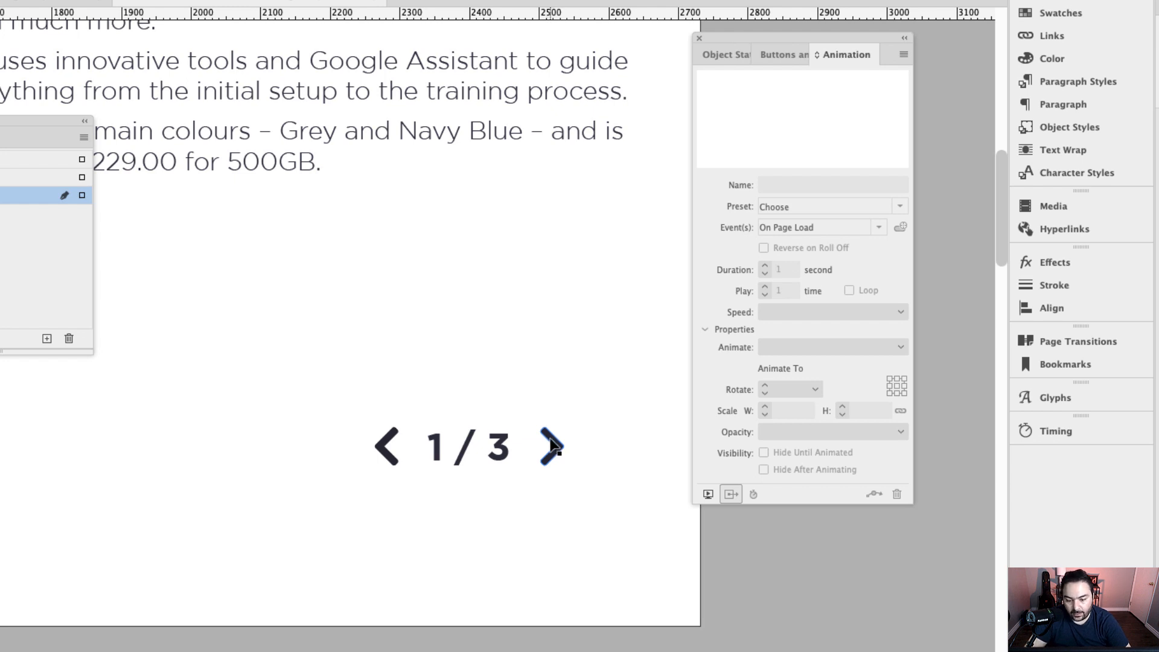
{"action": "left_click", "coordinate": [553, 447]}
{"action": "left_click", "coordinate": [779, 55]}
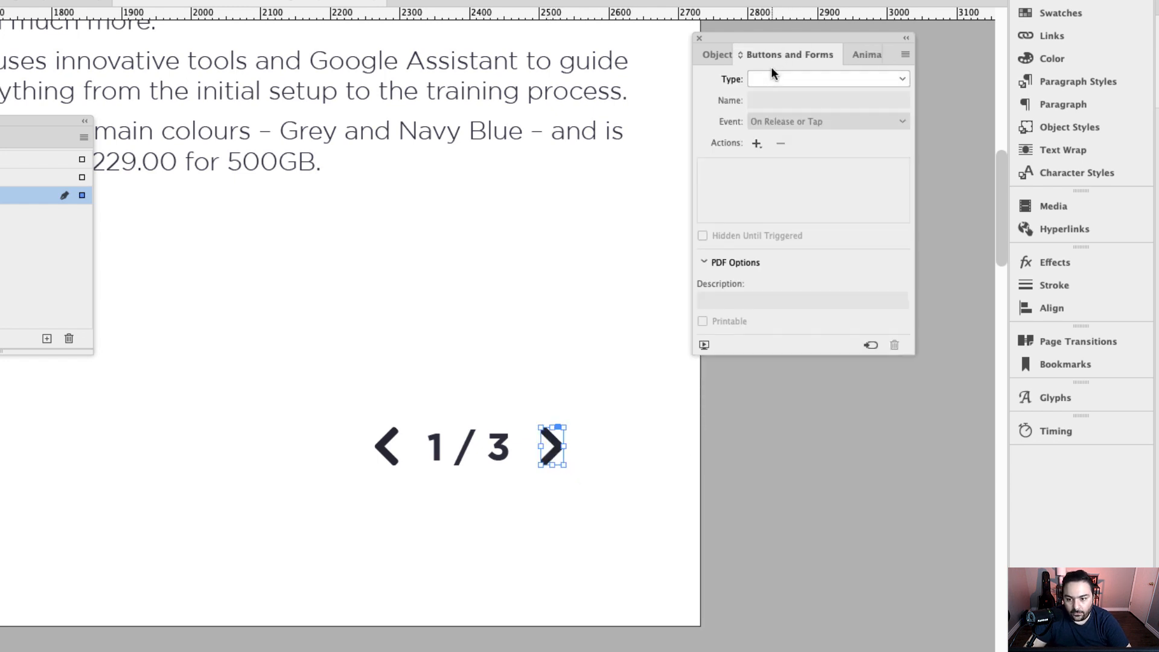
{"action": "left_click", "coordinate": [901, 77]}
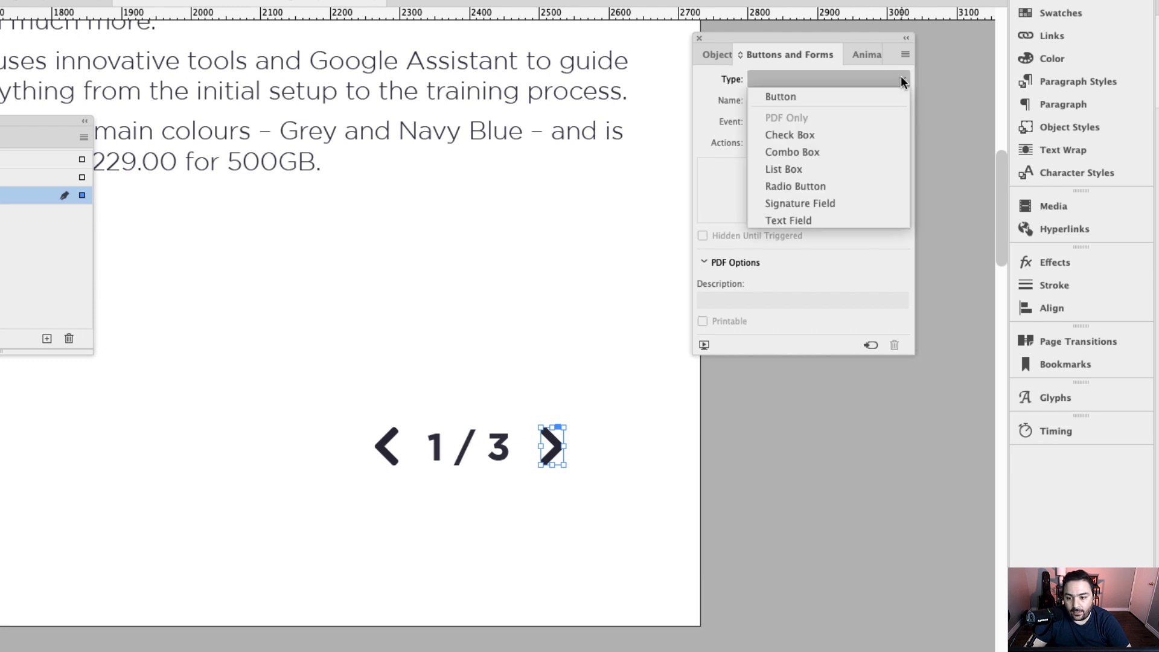
{"action": "left_click", "coordinate": [813, 90]}
{"action": "left_click", "coordinate": [798, 99]}
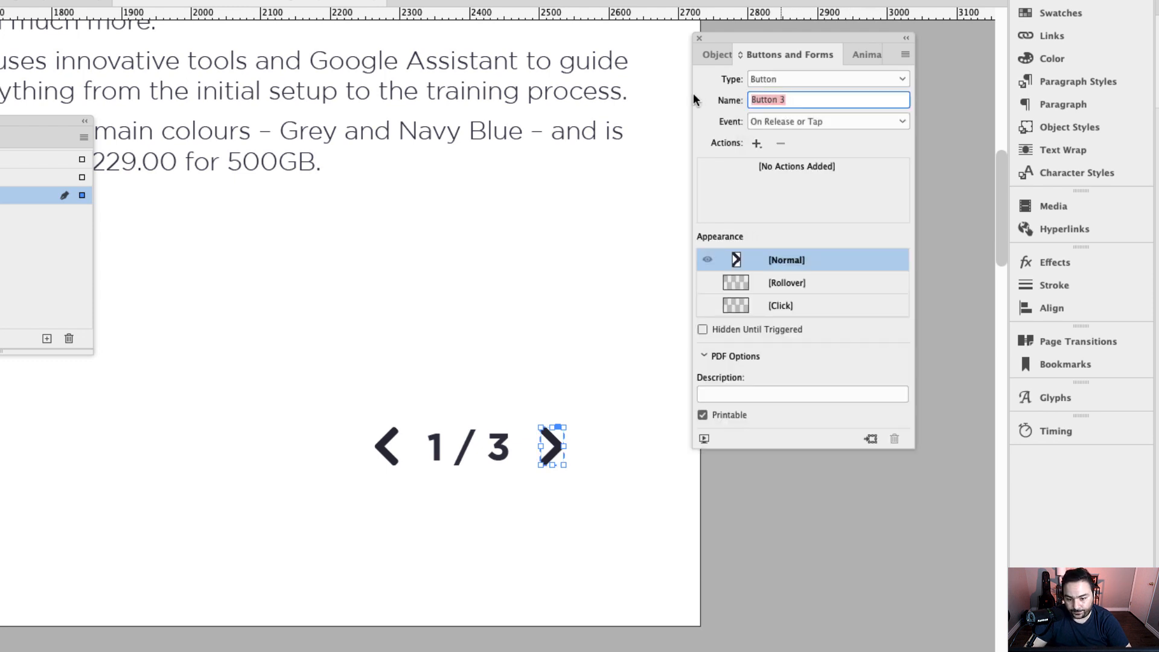
{"action": "type", "text": "Next 1"}
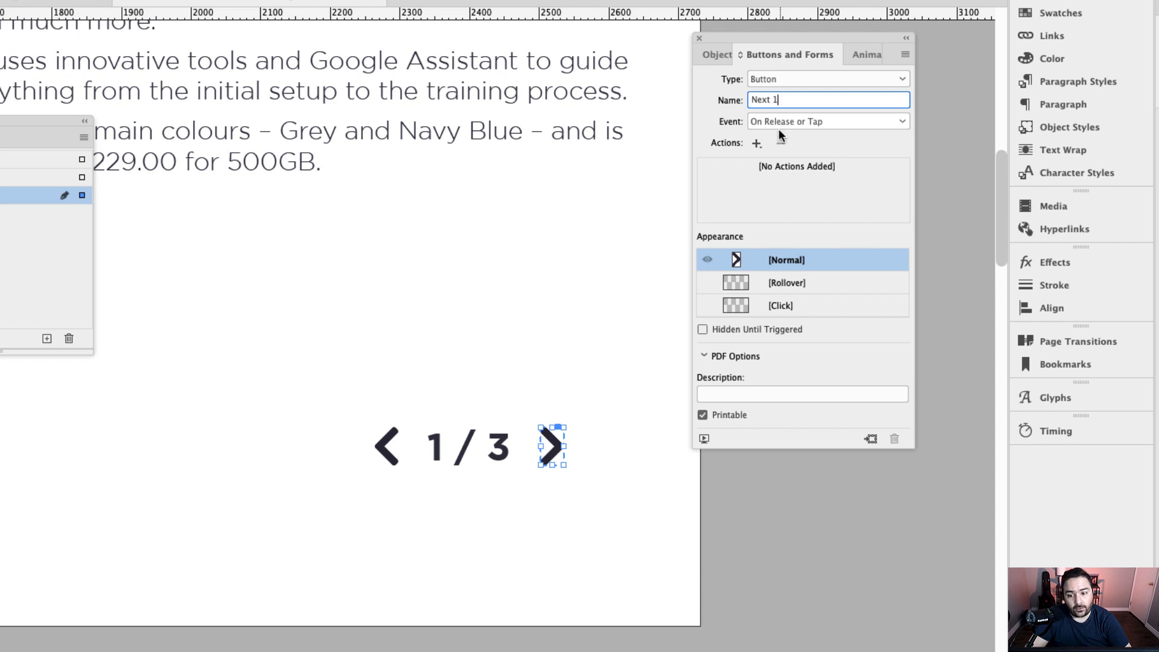
{"action": "left_click", "coordinate": [757, 145]}
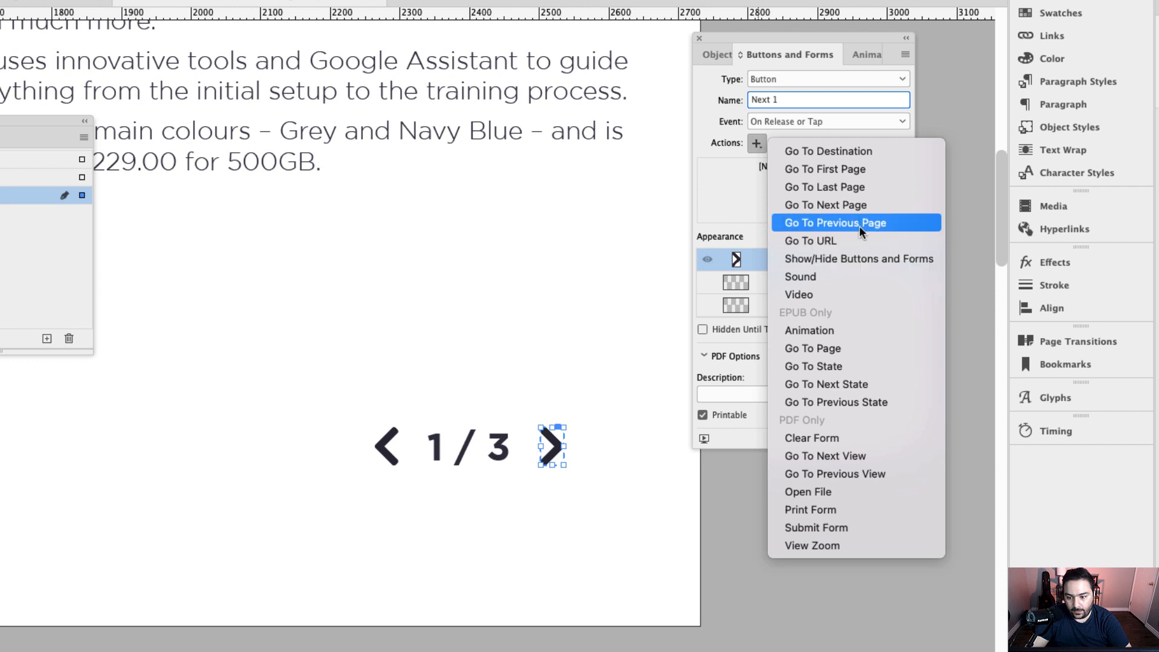
{"action": "left_click", "coordinate": [886, 205]}
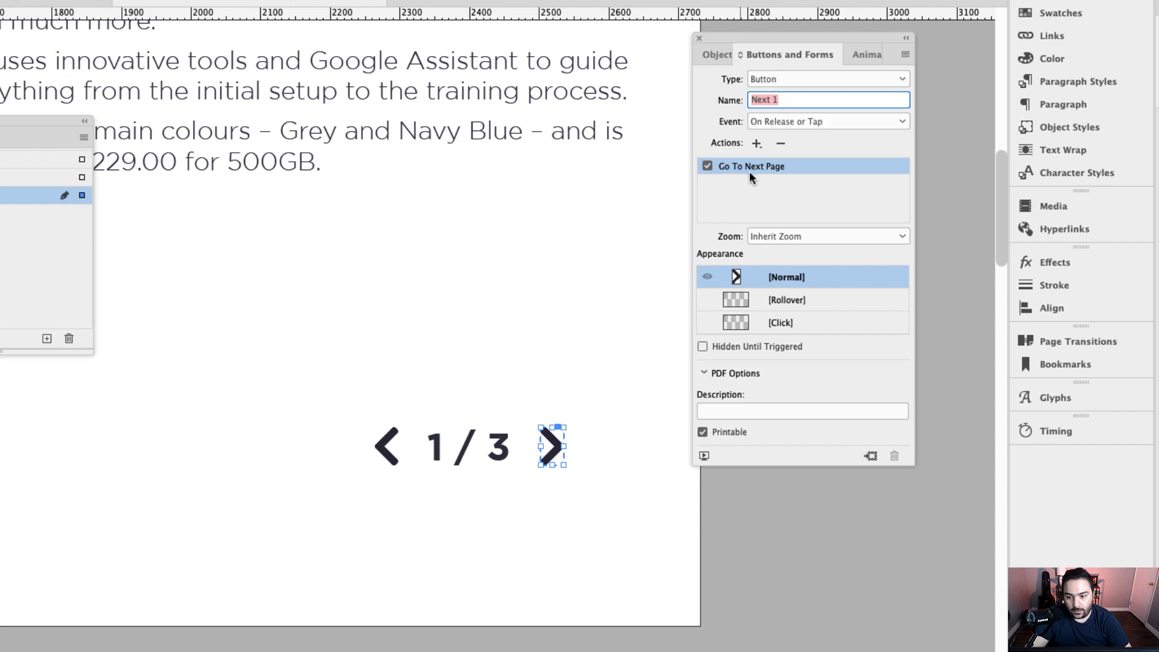
Convert the back arrow beside slide 1's page number into a button named Previous 1 with a Go To Previous Page action.
{"action": "left_click", "coordinate": [393, 446]}
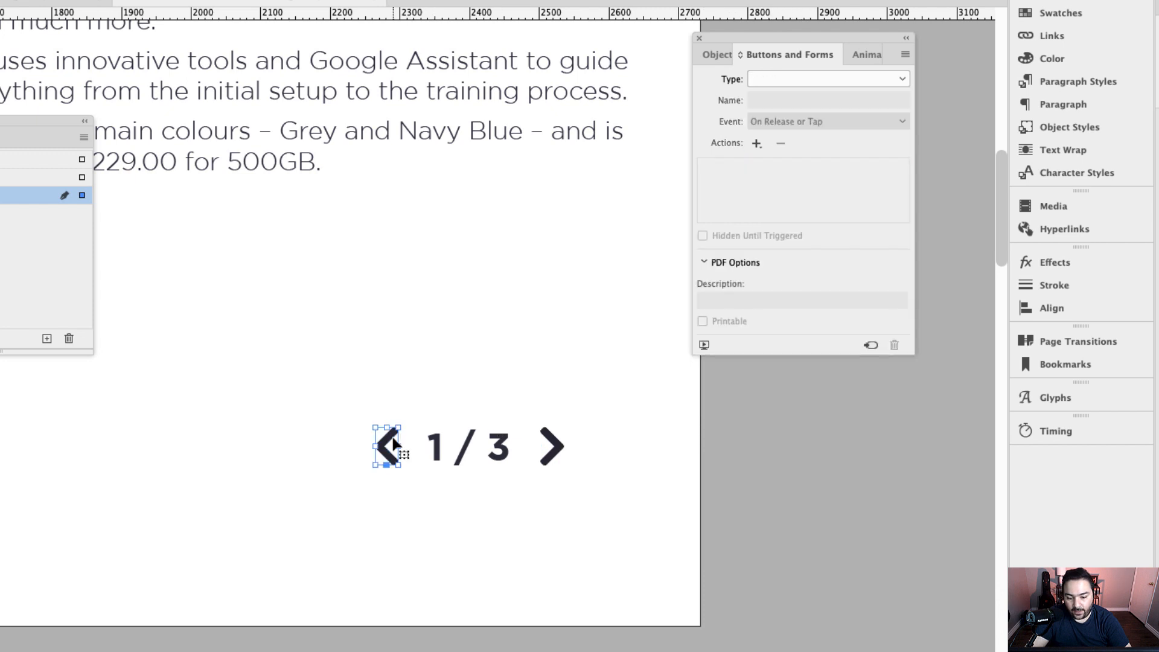
{"action": "left_click", "coordinate": [901, 79]}
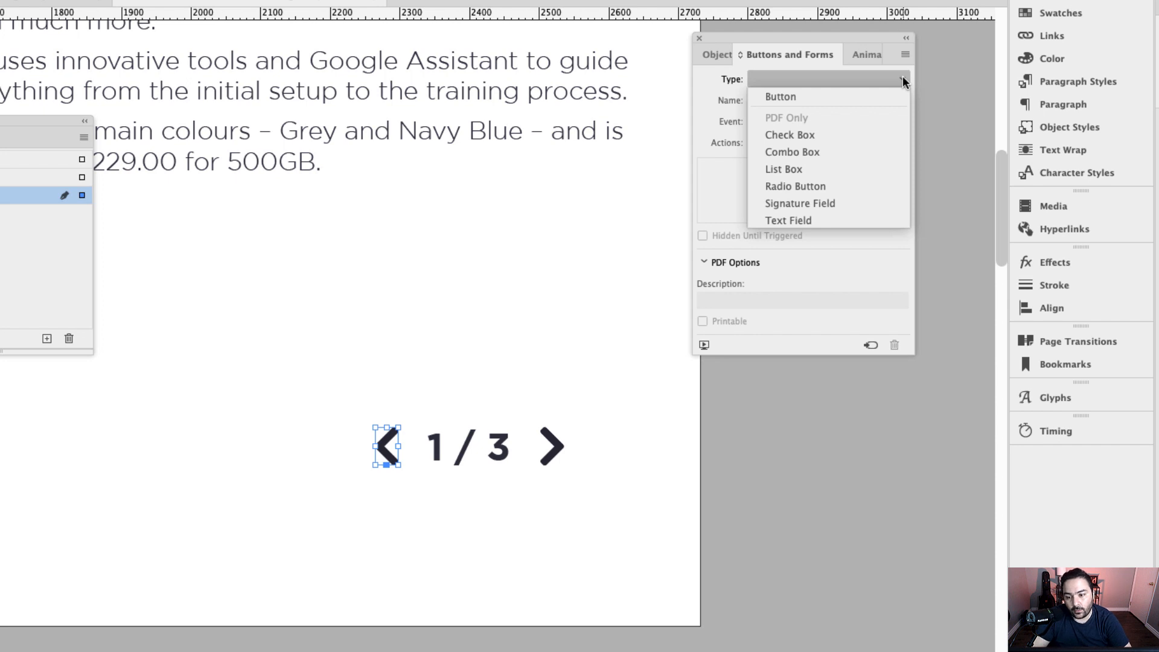
{"action": "left_click", "coordinate": [828, 95]}
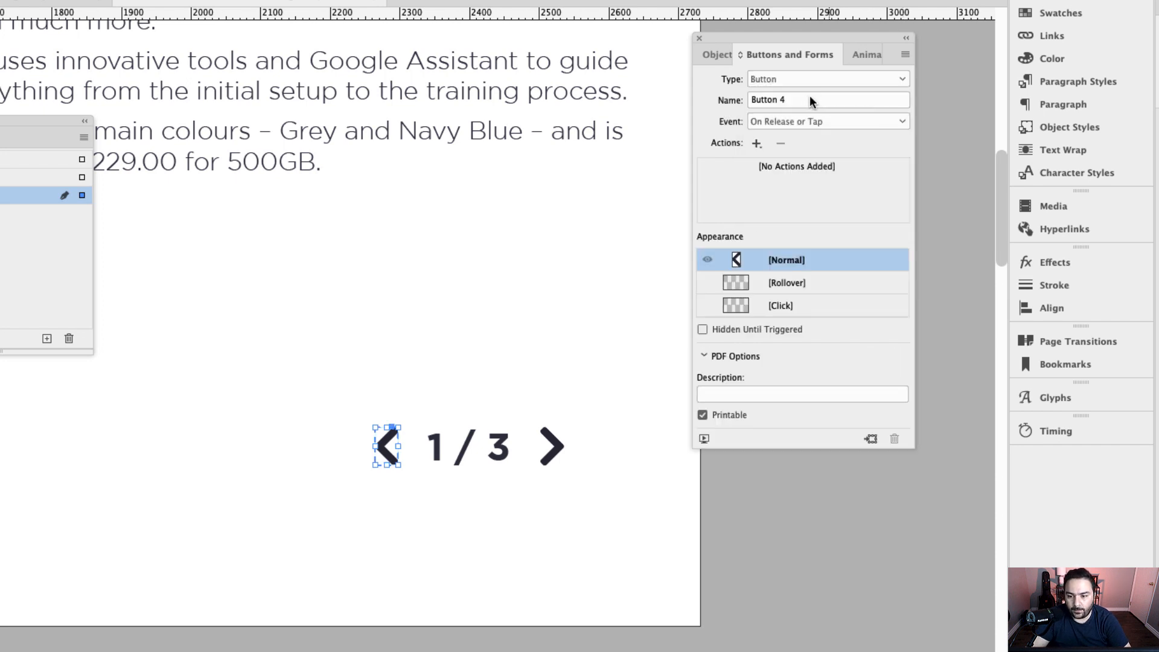
{"action": "triple_click", "coordinate": [809, 99]}
{"action": "type", "text": "P"}
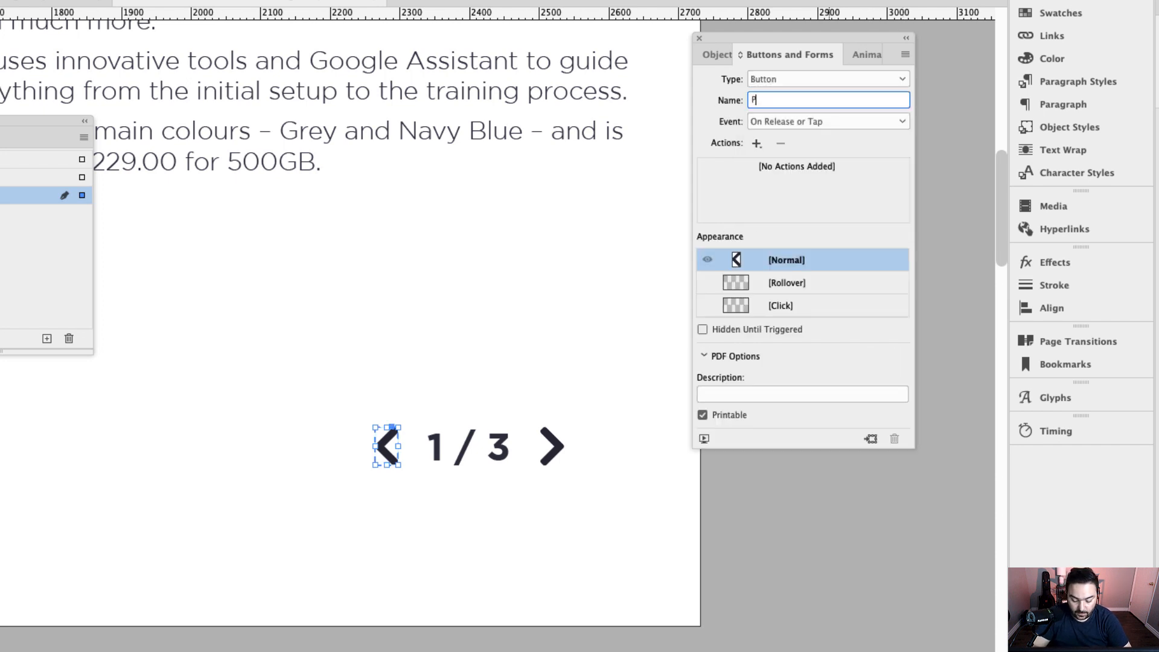
{"action": "type", "text": "revious 1"}
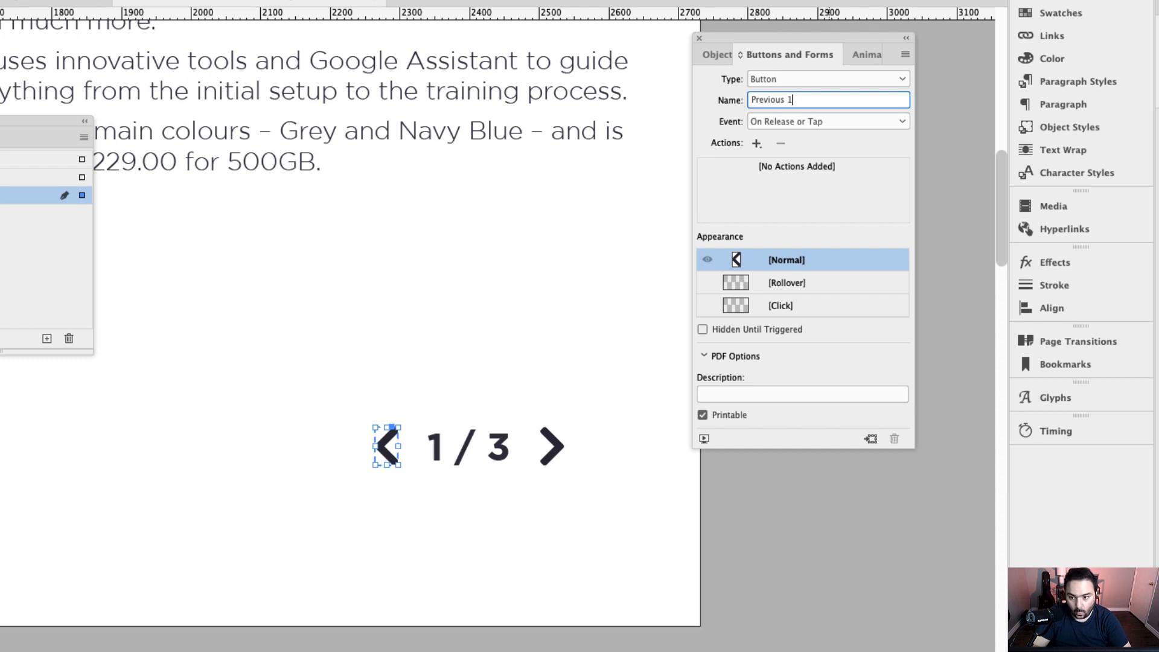
{"action": "left_click", "coordinate": [756, 143]}
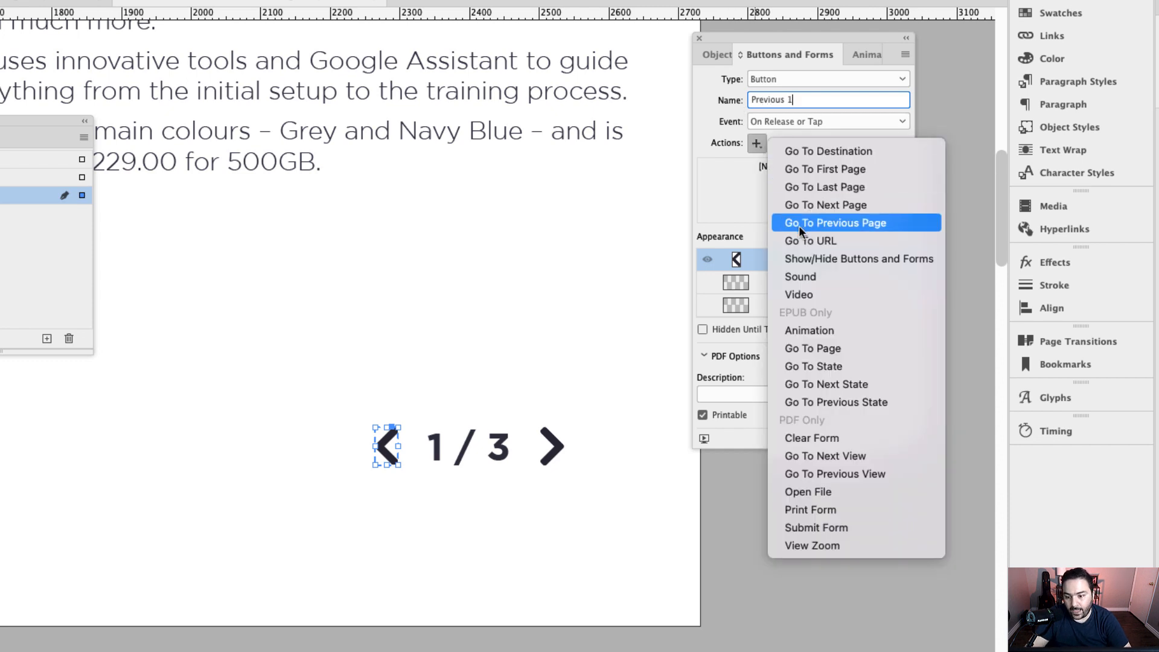
{"action": "left_click", "coordinate": [868, 223]}
Convert the forward arrow beside slide 2's page number into a button named Next 2 with a Go To Next Page action.
{"action": "scroll", "coordinate": [548, 263], "scroll_direction": "down", "scroll_amount": 1}
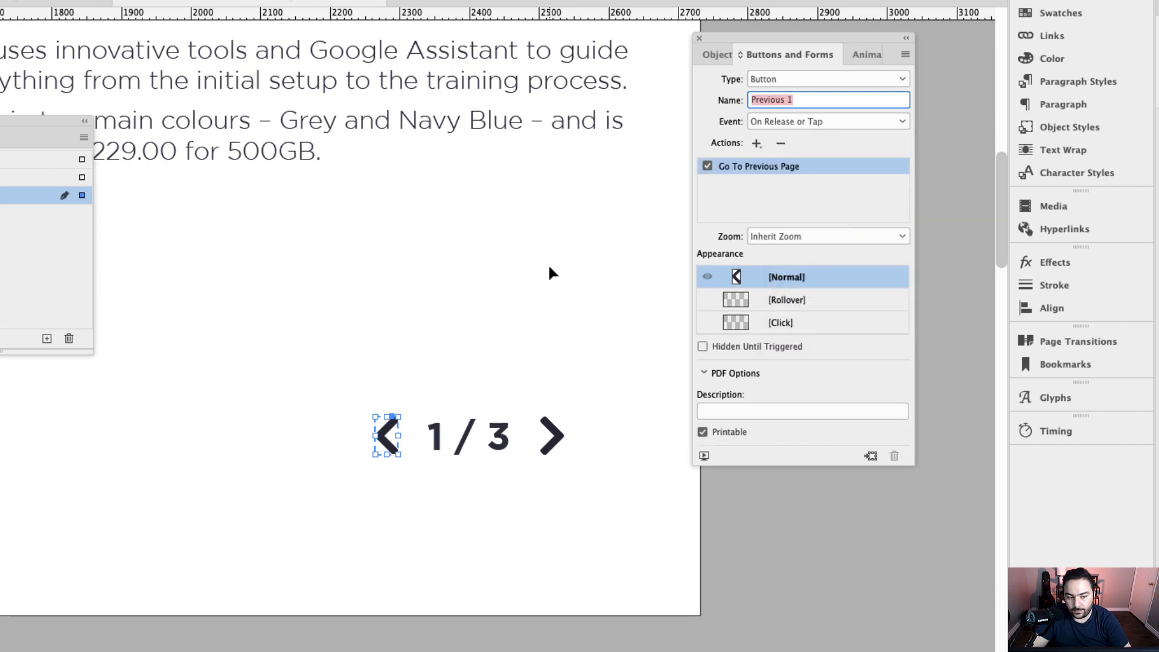
{"action": "scroll", "coordinate": [352, 292], "scroll_direction": "up", "scroll_amount": 10}
{"action": "scroll", "coordinate": [352, 290], "scroll_direction": "down", "scroll_amount": 10}
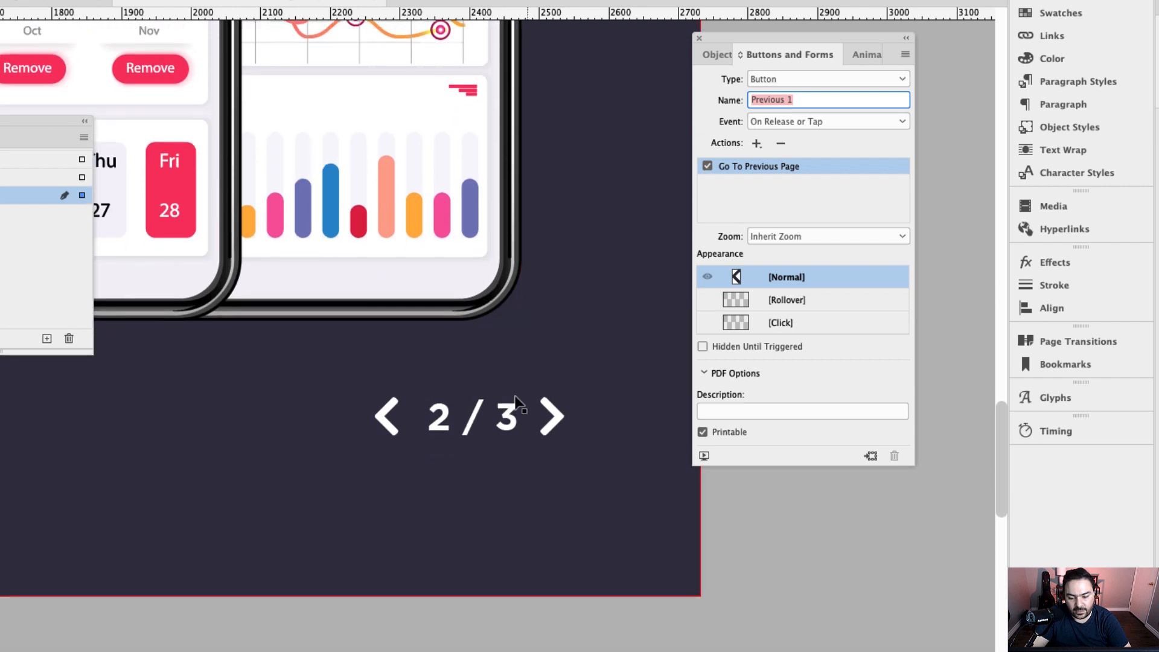
{"action": "left_click", "coordinate": [551, 415]}
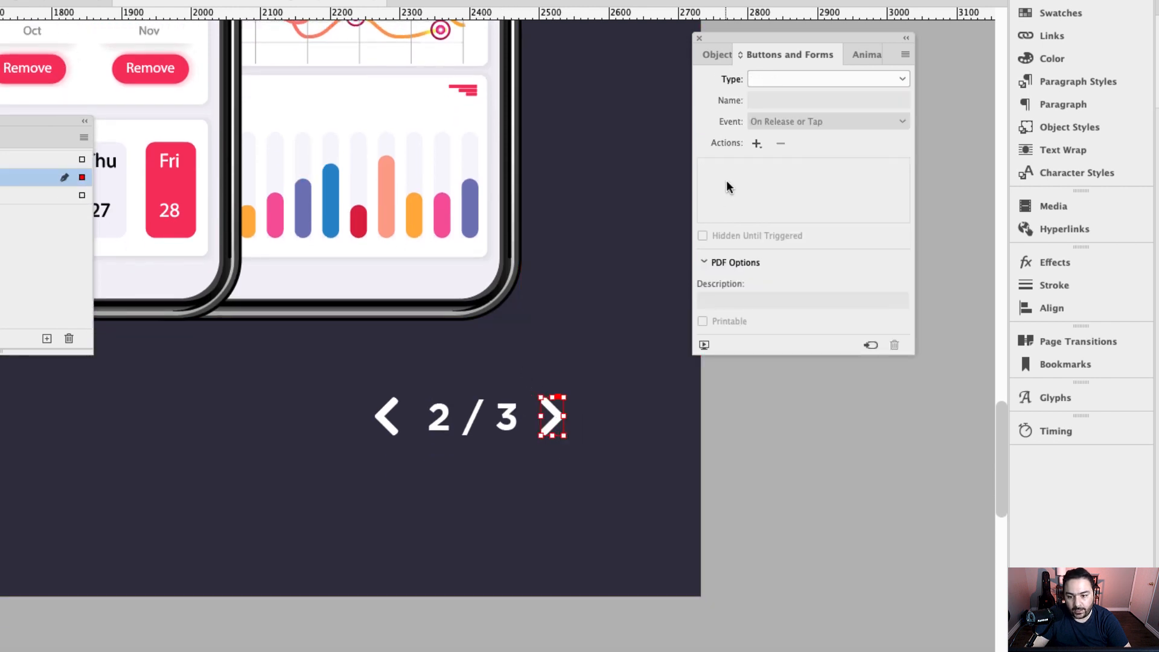
{"action": "left_click", "coordinate": [900, 80]}
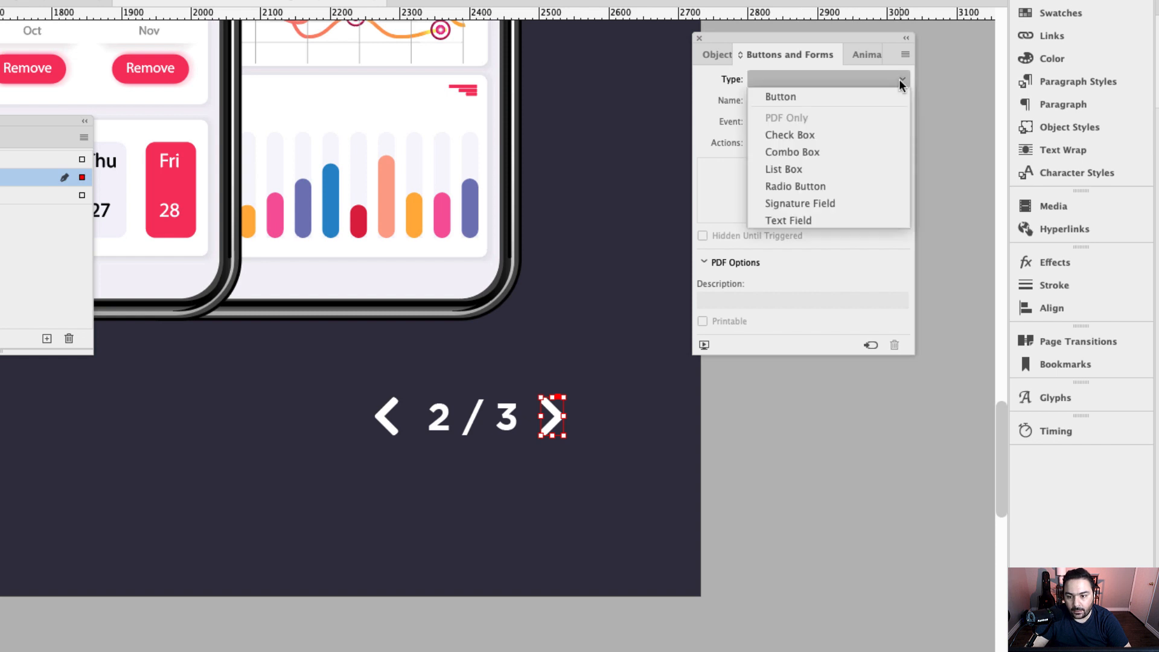
{"action": "left_click", "coordinate": [824, 95]}
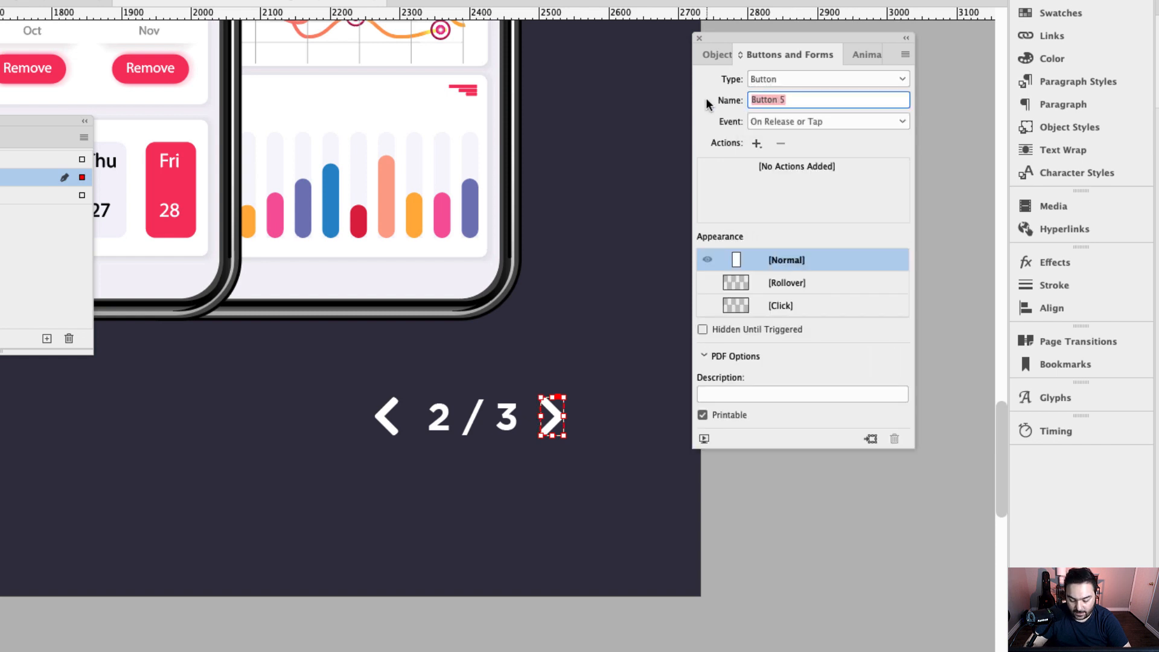
{"action": "type", "text": "Next"}
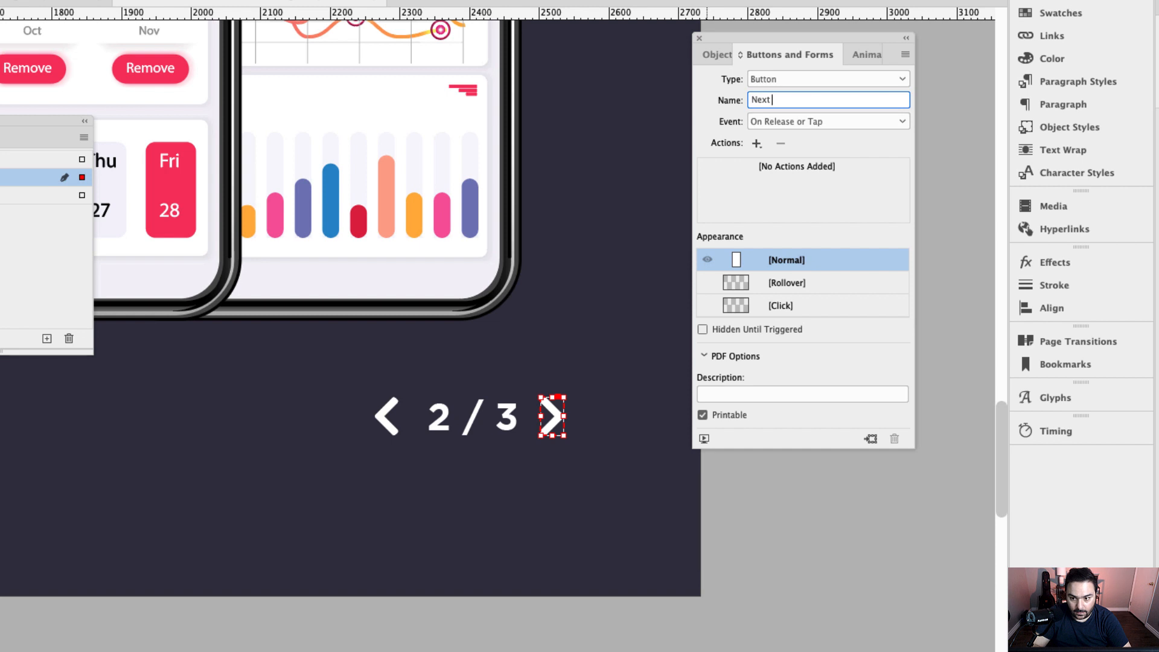
{"action": "type", "text": " 2"}
{"action": "key", "text": "BackSpace"}
{"action": "type", "text": "Bu"}
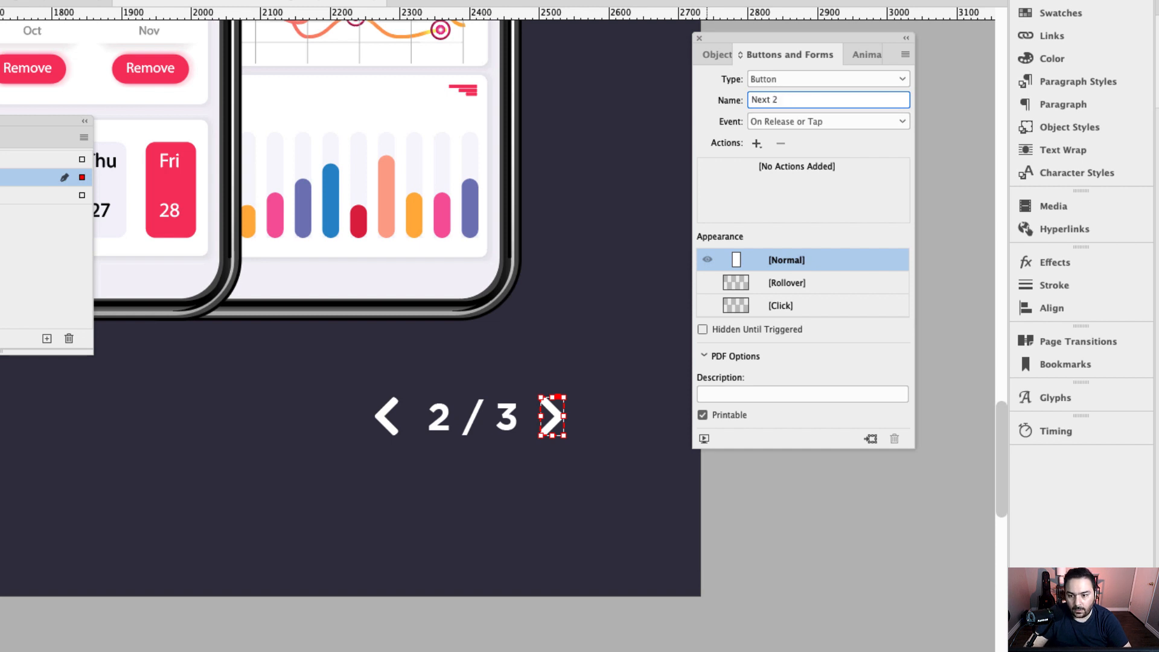
{"action": "left_click", "coordinate": [756, 143]}
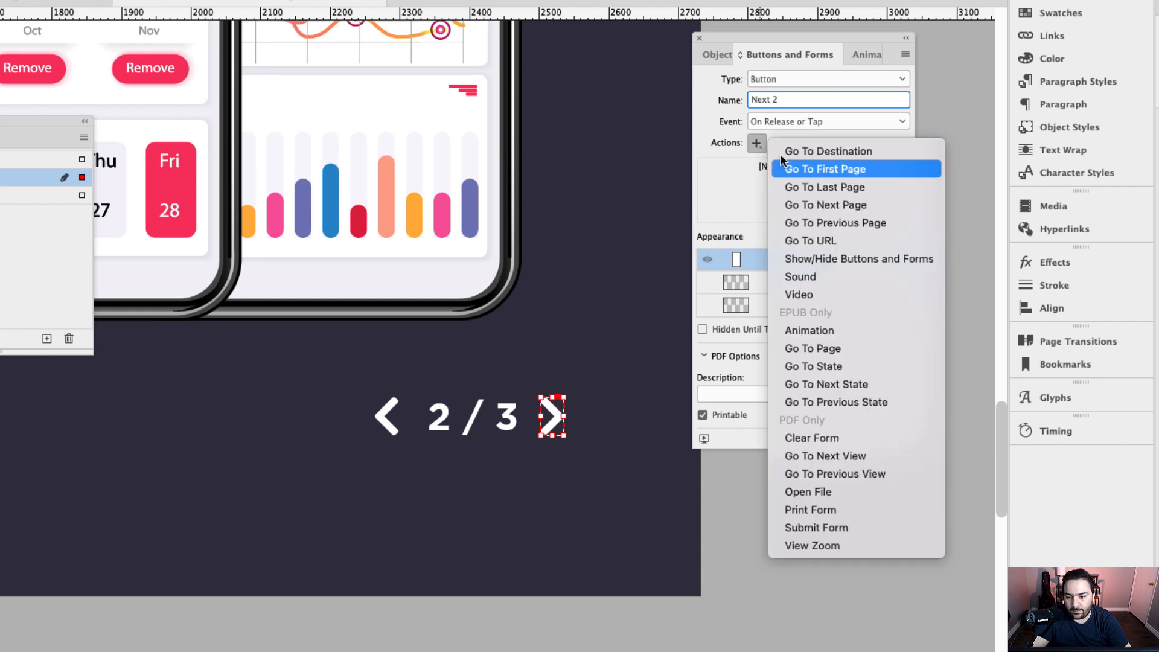
{"action": "left_click", "coordinate": [854, 205]}
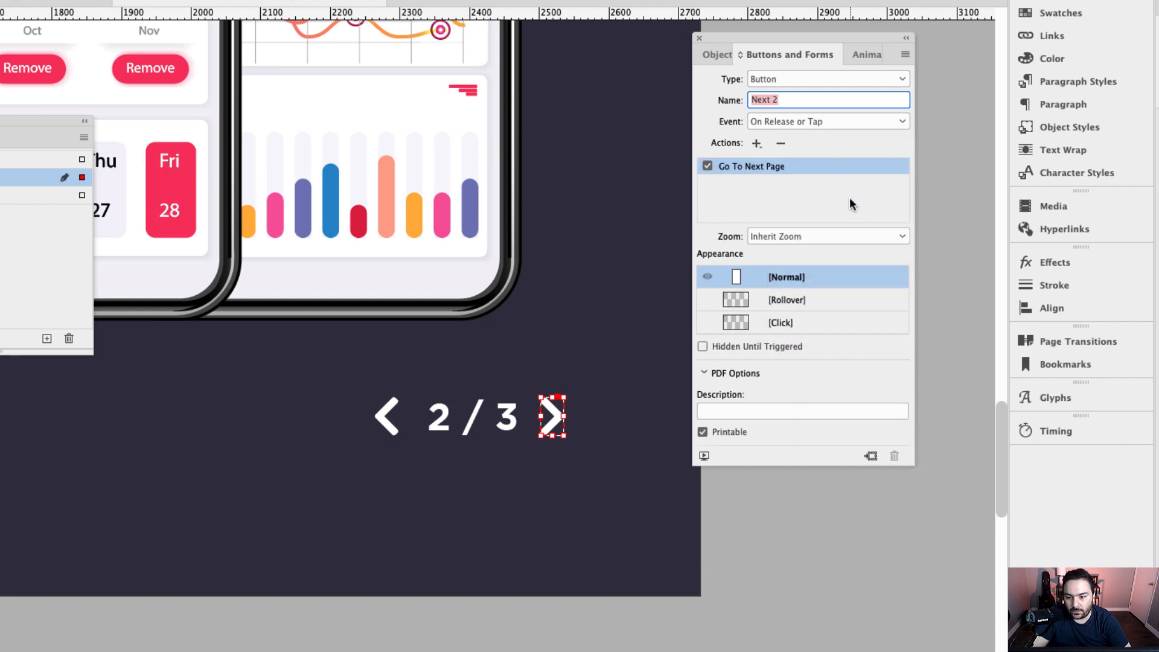
Convert the back arrow beside slide 2's page number into a button named Previous 2 with a Go To Previous Page action.
{"action": "left_click", "coordinate": [388, 432]}
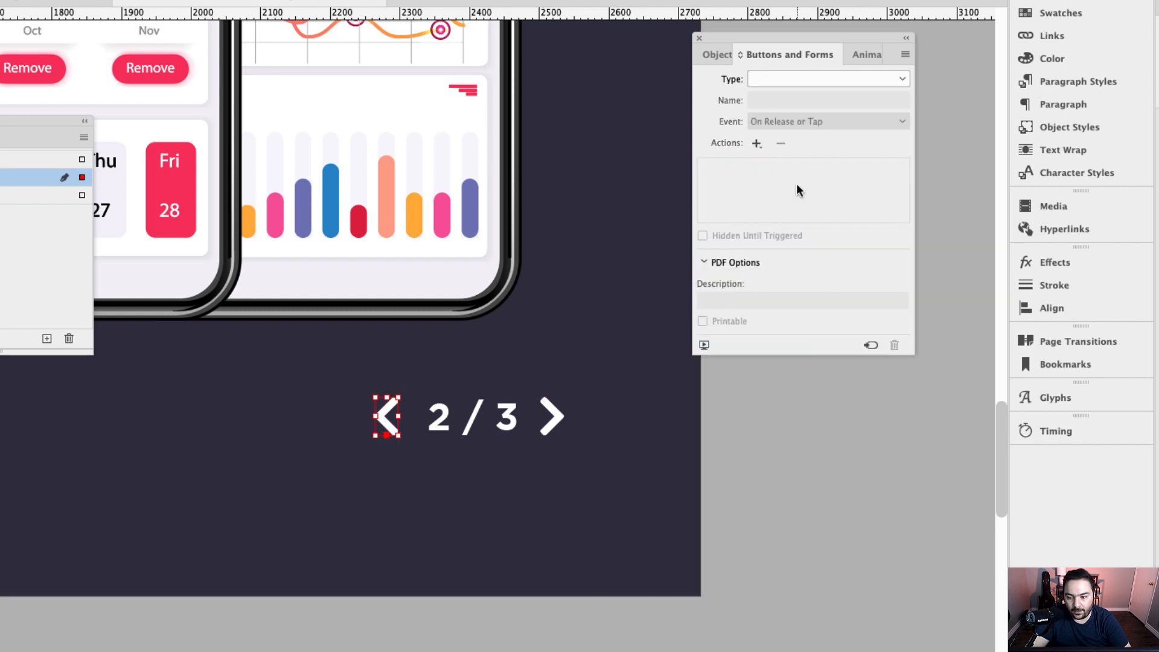
{"action": "left_click", "coordinate": [899, 79]}
{"action": "left_click", "coordinate": [797, 94]}
{"action": "triple_click", "coordinate": [794, 100]}
{"action": "type", "text": "P"}
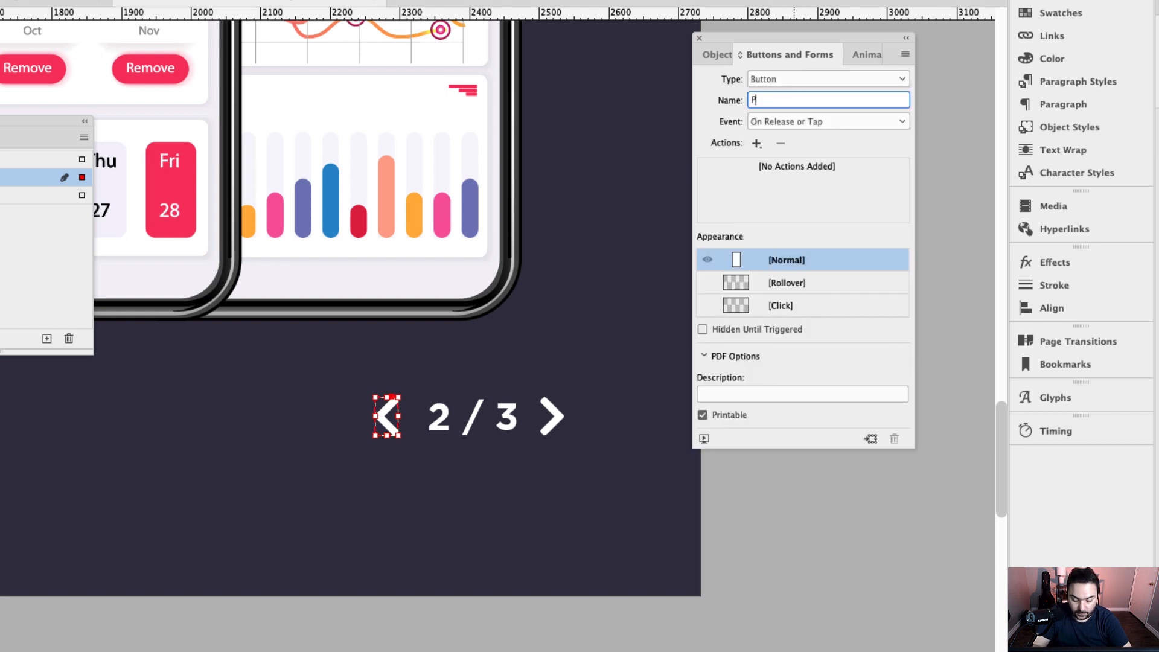
{"action": "type", "text": "revious 2"}
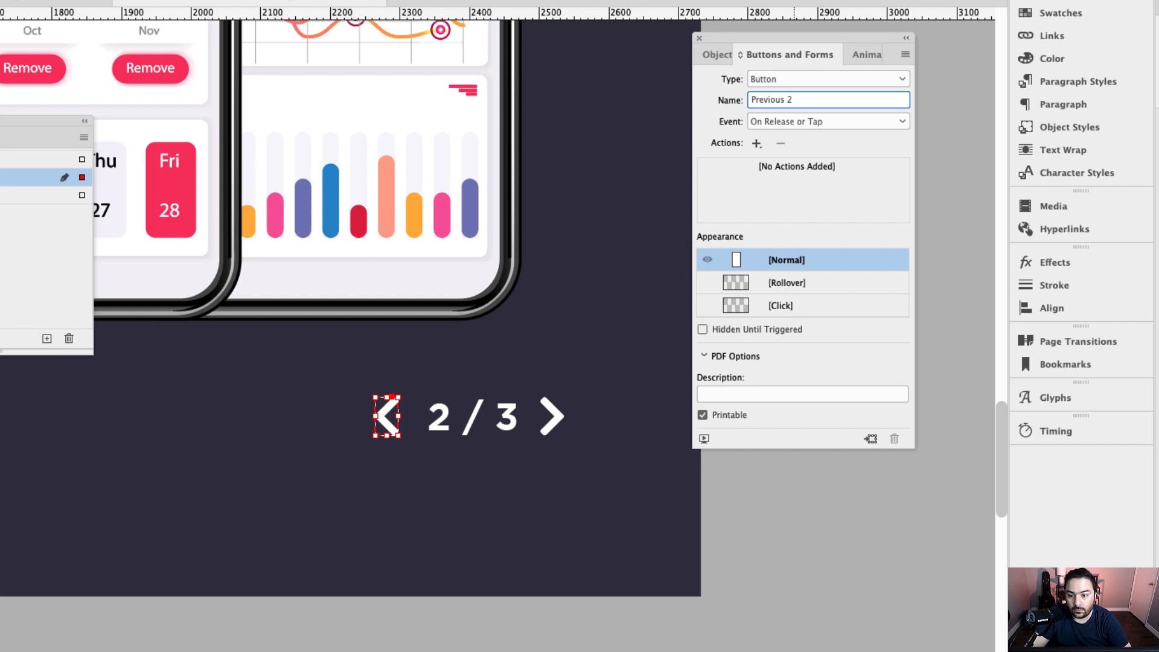
{"action": "left_click", "coordinate": [756, 143]}
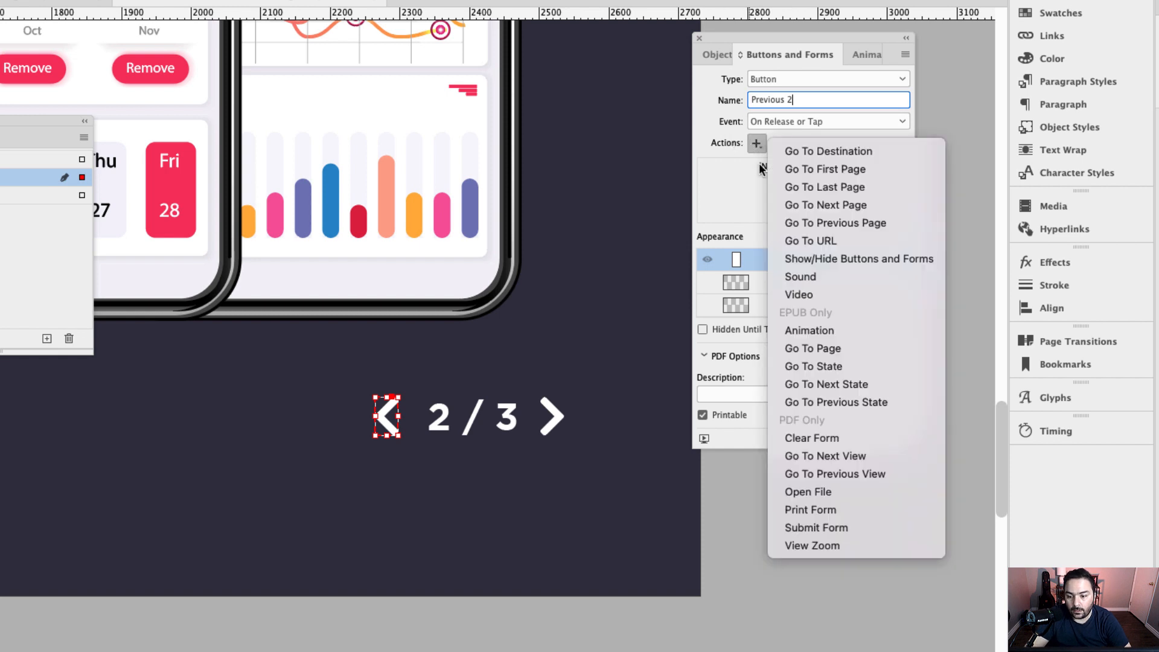
{"action": "left_click", "coordinate": [827, 223]}
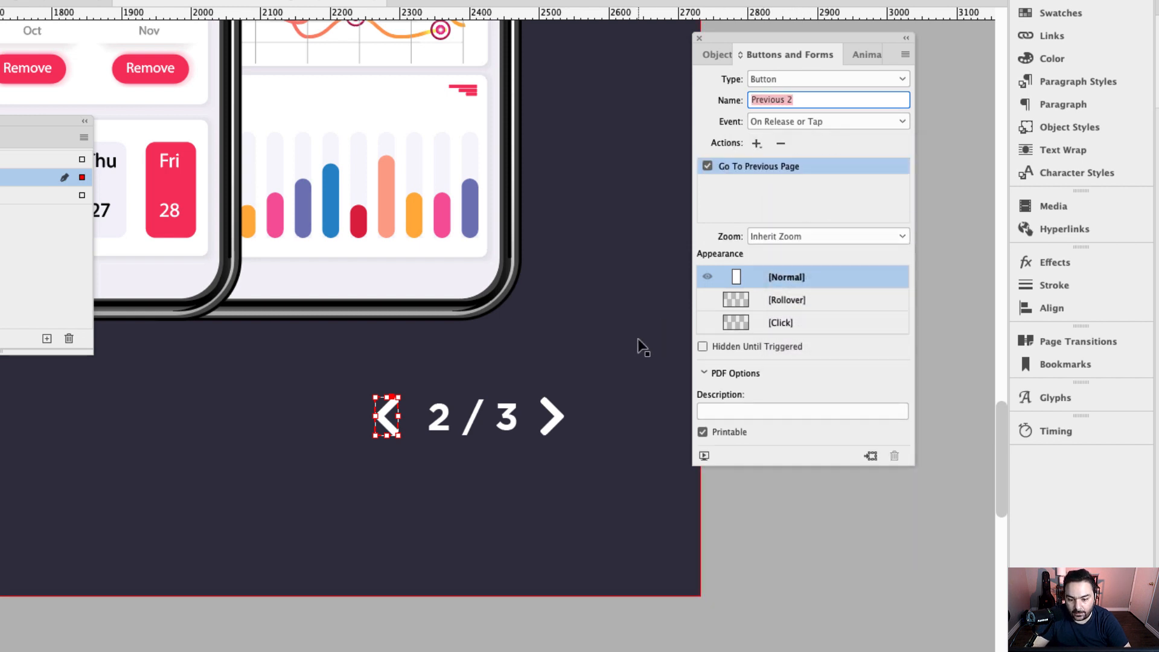
Convert the forward arrow beside slide 3's page number into a button named Next 3 with a Go To Next Page action.
{"action": "scroll", "coordinate": [571, 360], "scroll_direction": "down", "scroll_amount": 15}
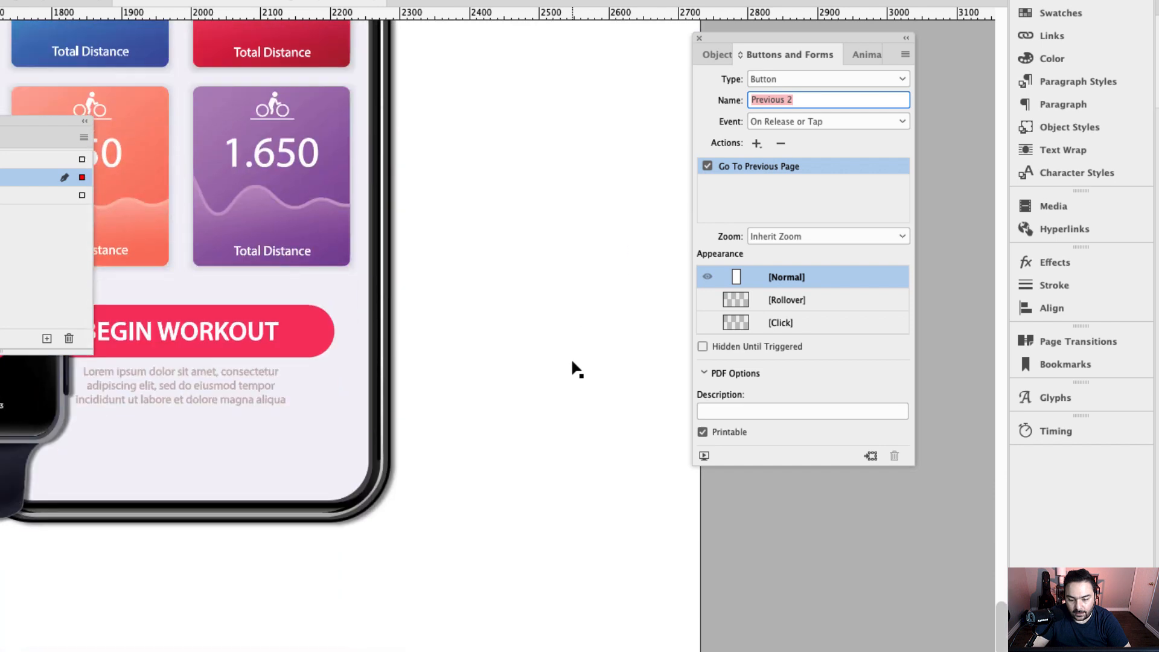
{"action": "scroll", "coordinate": [572, 362], "scroll_direction": "down", "scroll_amount": 5}
{"action": "left_click", "coordinate": [553, 492]}
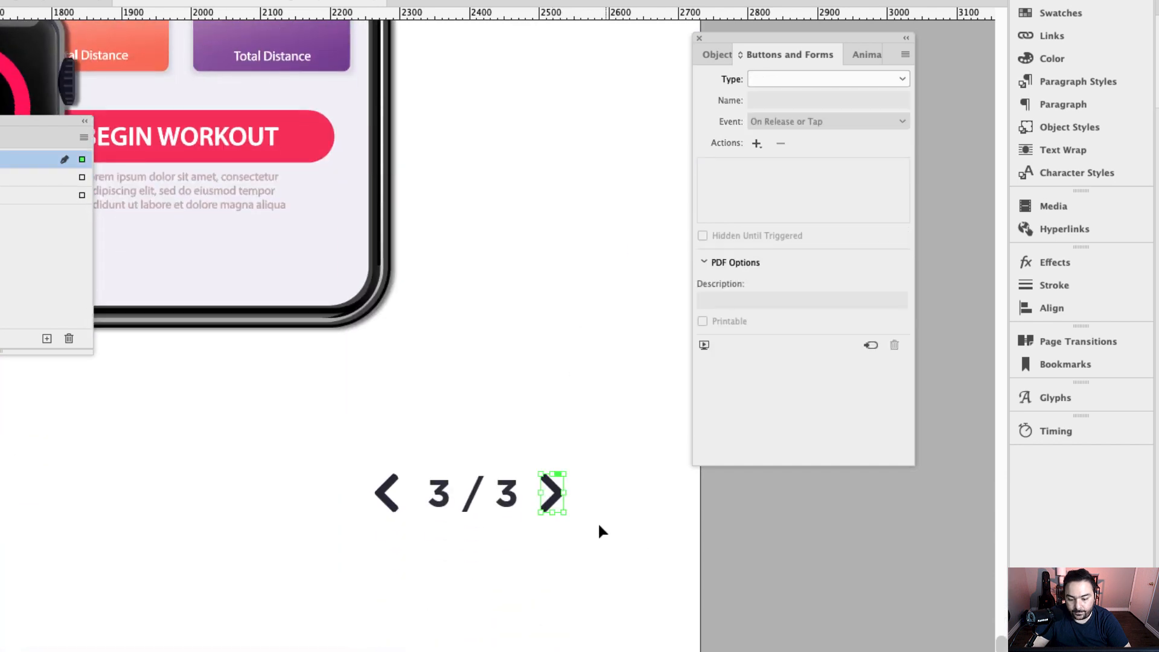
{"action": "left_click", "coordinate": [904, 77]}
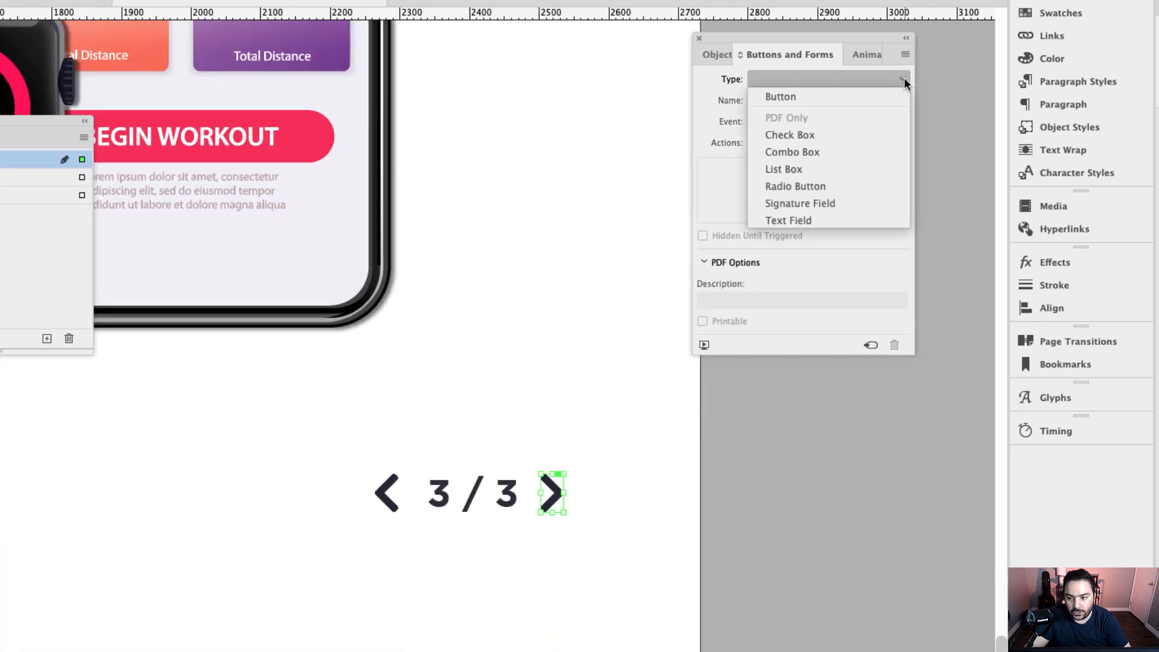
{"action": "left_click", "coordinate": [788, 95]}
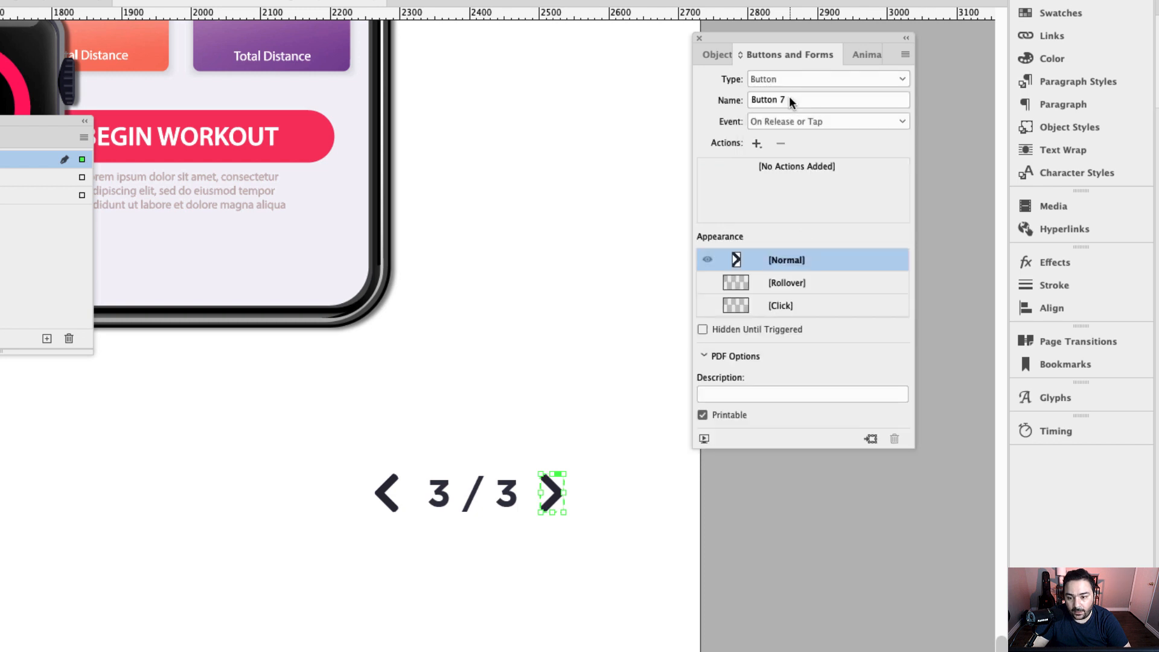
{"action": "left_click_drag", "start_coordinate": [794, 97], "coordinate": [749, 96]}
{"action": "type", "text": "Ne"}
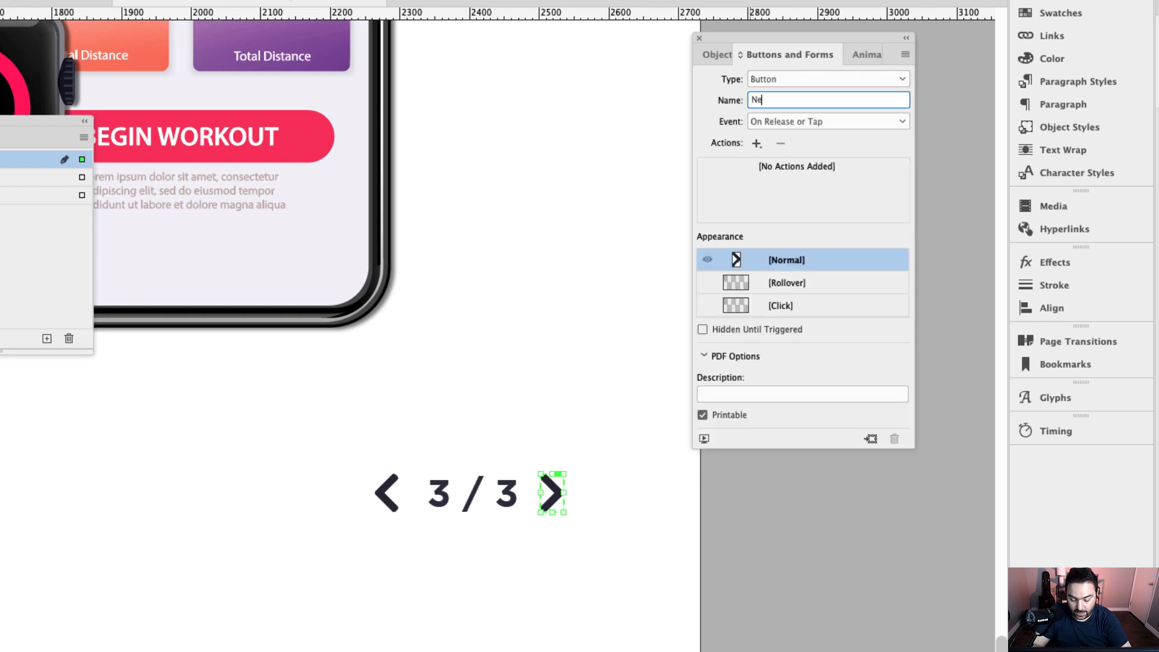
{"action": "type", "text": "xt 3"}
{"action": "left_click", "coordinate": [756, 143]}
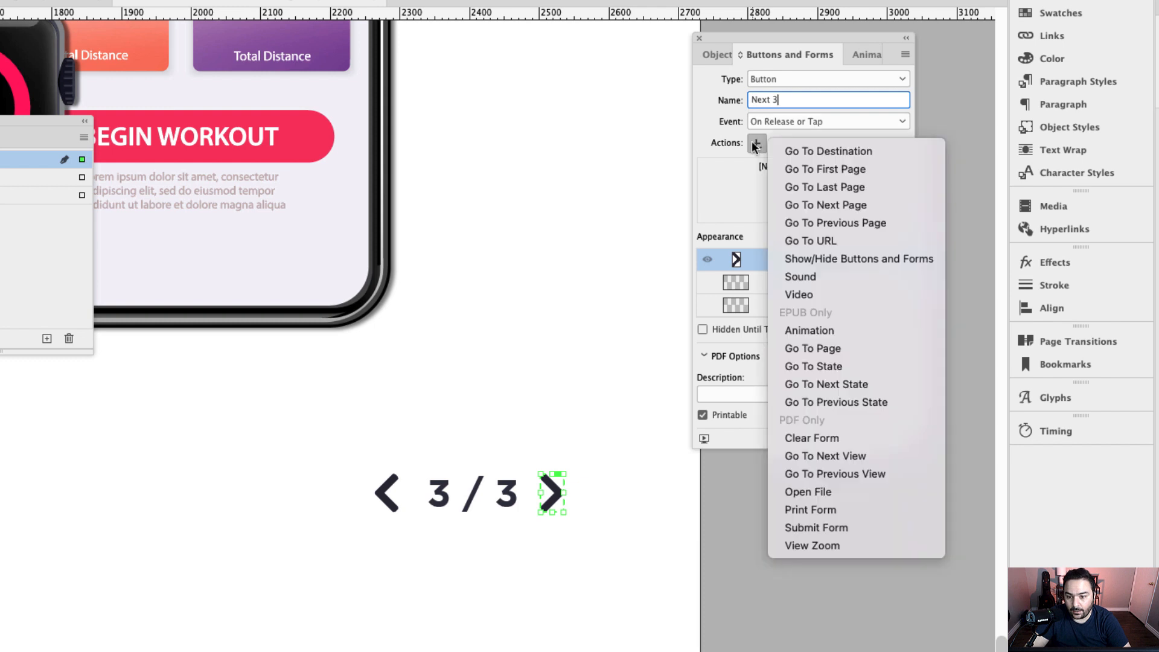
{"action": "left_click", "coordinate": [831, 208]}
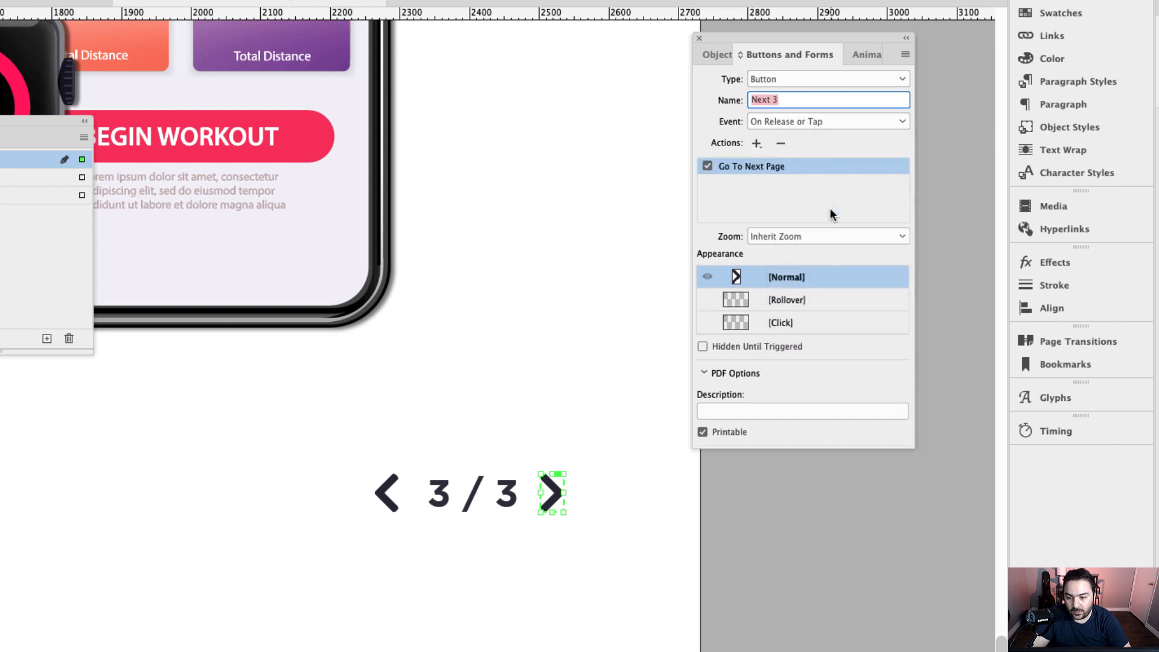
Convert the back arrow beside slide 3's page number into a button named Previous 3 with a Go To Previous Page action.
{"action": "left_click", "coordinate": [391, 492]}
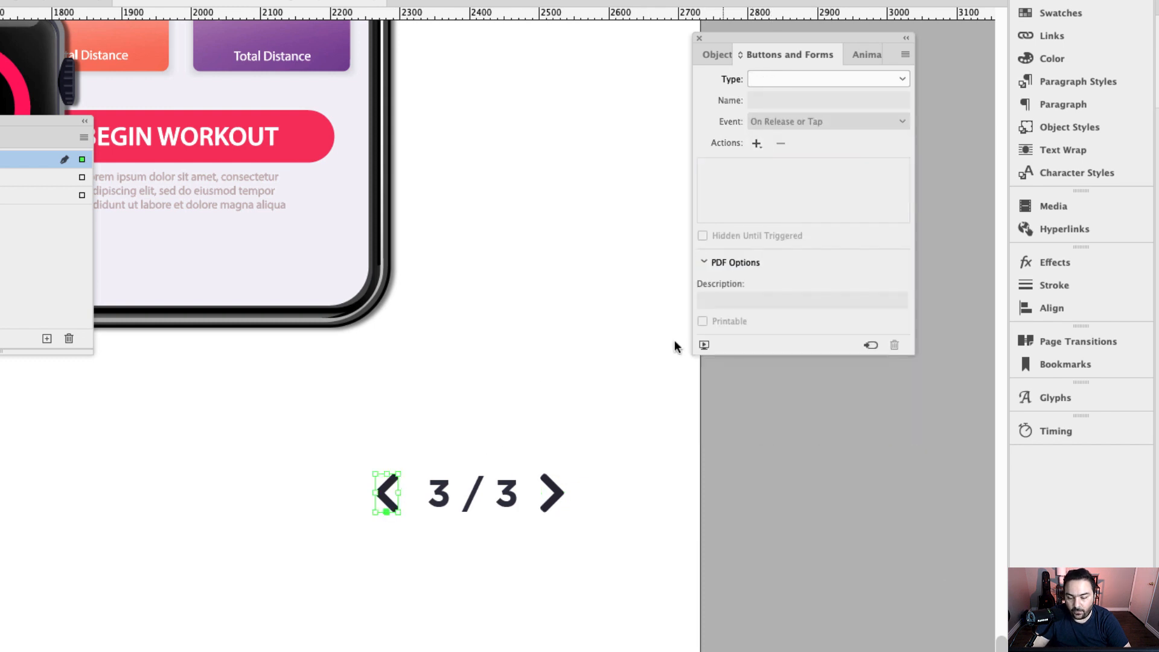
{"action": "left_click", "coordinate": [900, 78]}
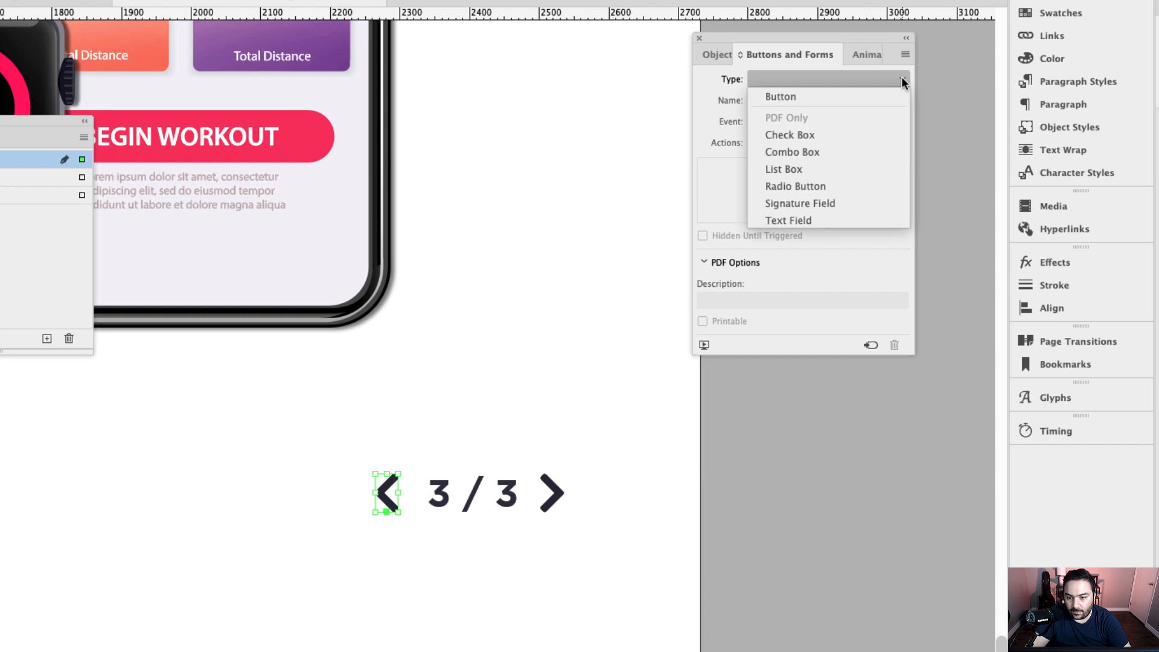
{"action": "left_click", "coordinate": [823, 95]}
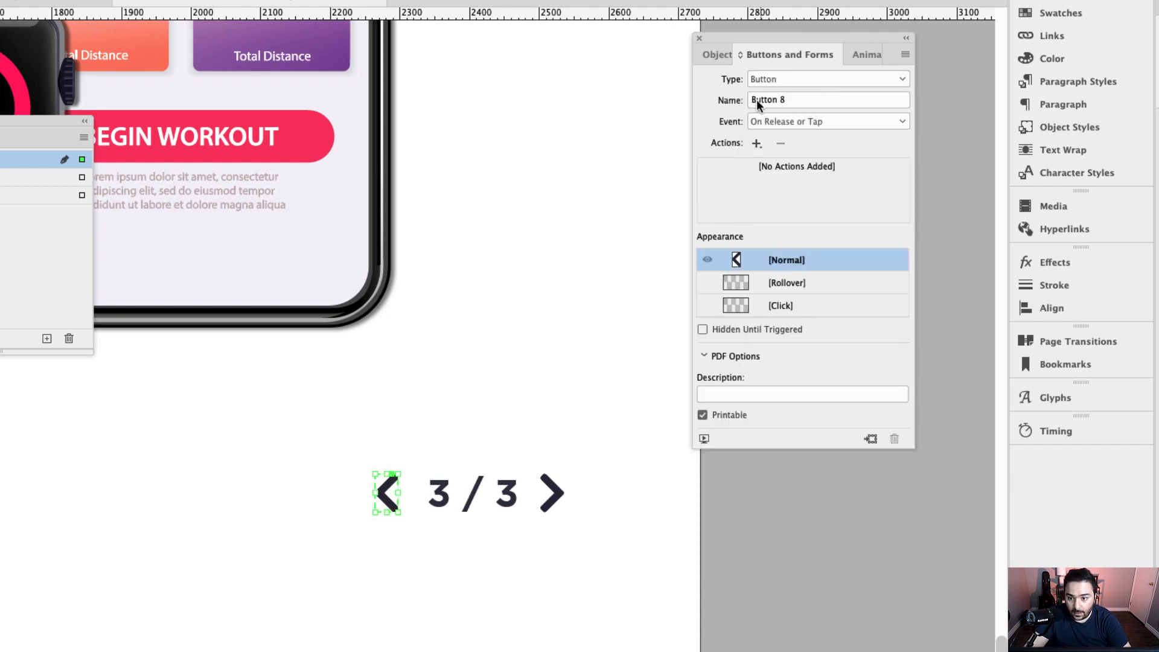
{"action": "left_click_drag", "start_coordinate": [787, 99], "coordinate": [735, 99]}
{"action": "type", "text": "Previous 3"}
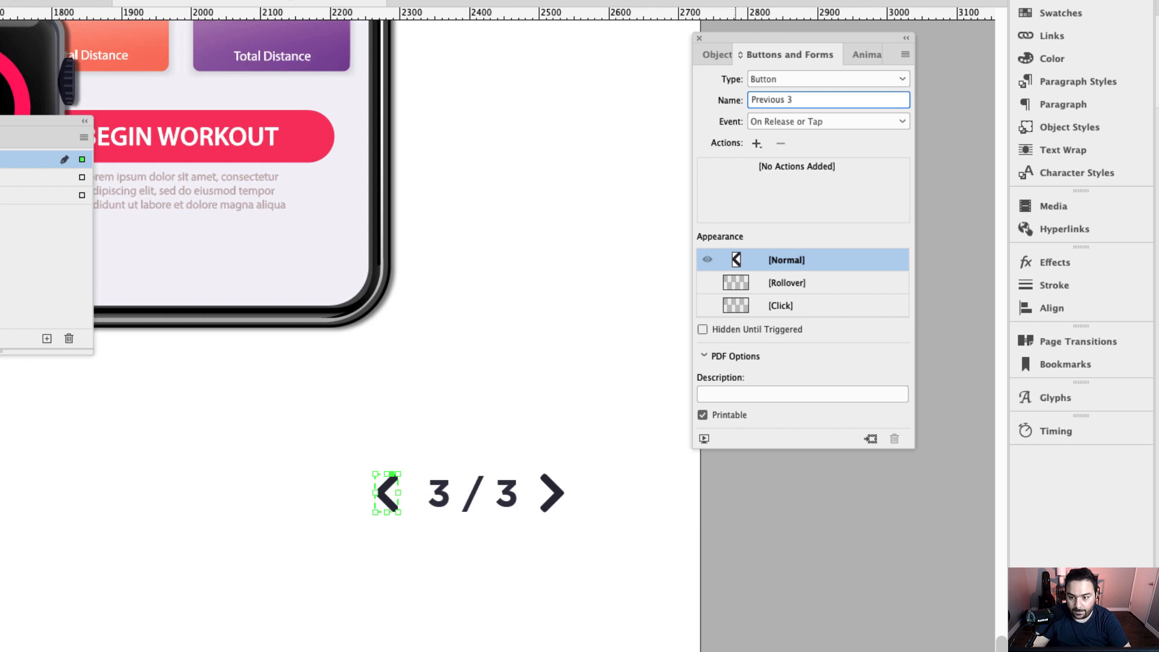
{"action": "left_click", "coordinate": [756, 145]}
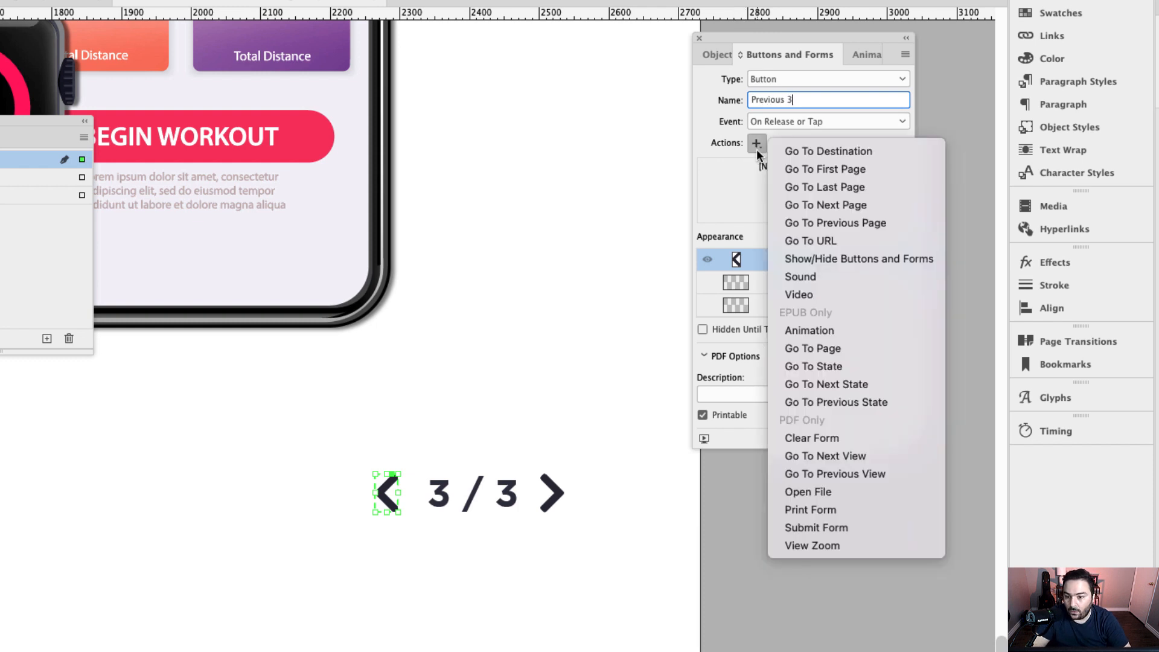
{"action": "left_click", "coordinate": [818, 222]}
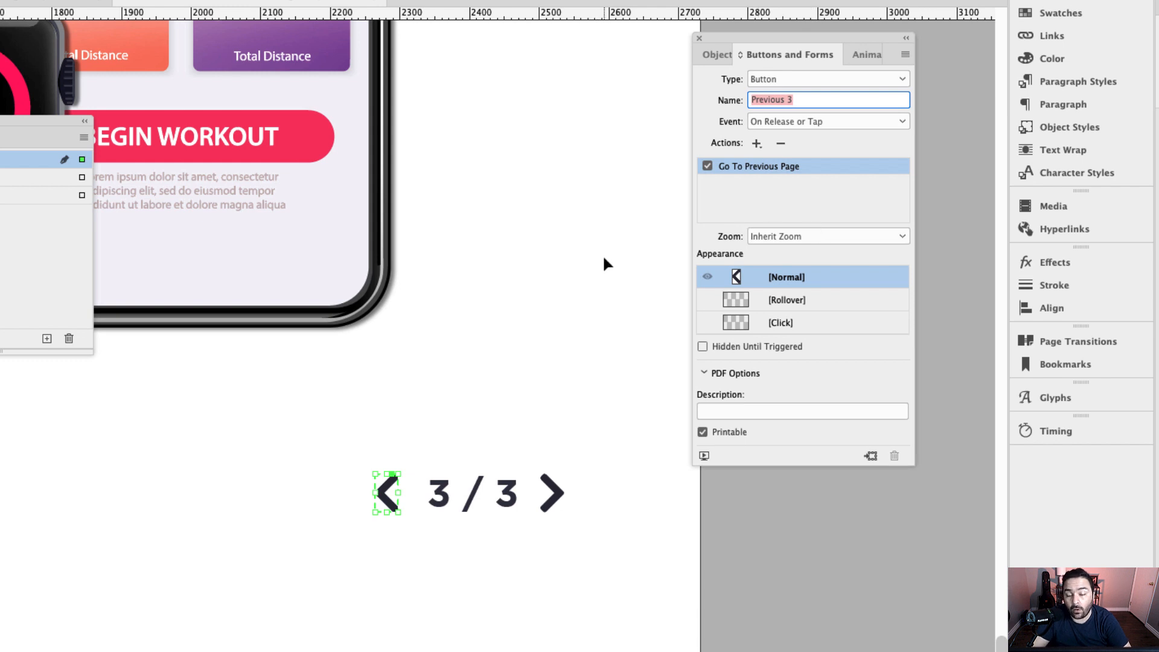
Apply the Fly in from Right animation to the front phone mockup on slide 2 with a duration of 0.5 seconds.
{"action": "key", "text": "super+minus"}
{"action": "key", "text": "super+minus"}
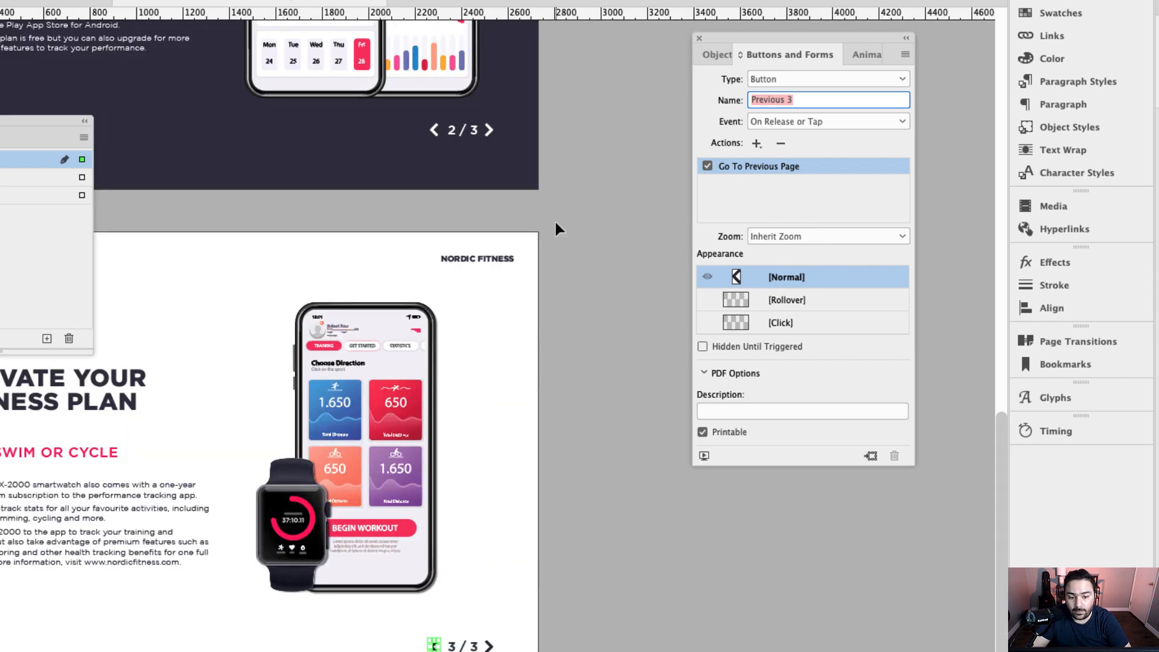
{"action": "key", "text": "space"}
{"action": "left_click_drag", "start_coordinate": [501, 150], "coordinate": [618, 543]}
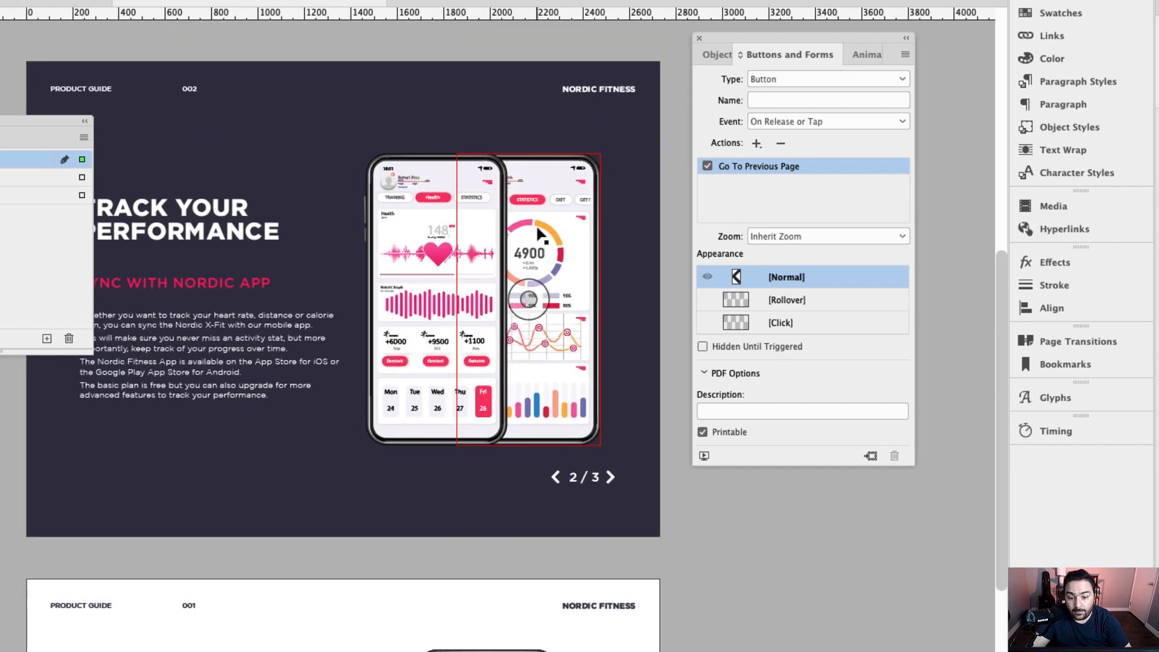
{"action": "scroll", "coordinate": [530, 227], "scroll_direction": "up", "scroll_amount": 2}
{"action": "scroll", "coordinate": [530, 227], "scroll_direction": "down", "scroll_amount": 1}
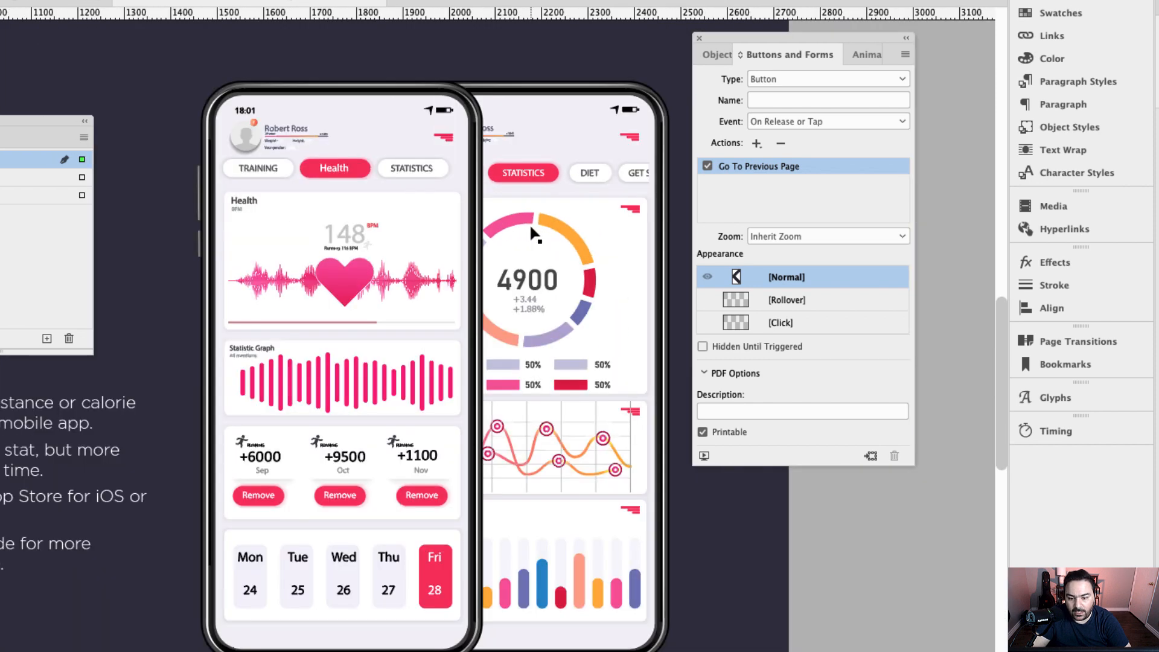
{"action": "left_click", "coordinate": [442, 222]}
{"action": "scroll", "coordinate": [422, 206], "scroll_direction": "right", "scroll_amount": 3}
{"action": "scroll", "coordinate": [423, 205], "scroll_direction": "down", "scroll_amount": 1}
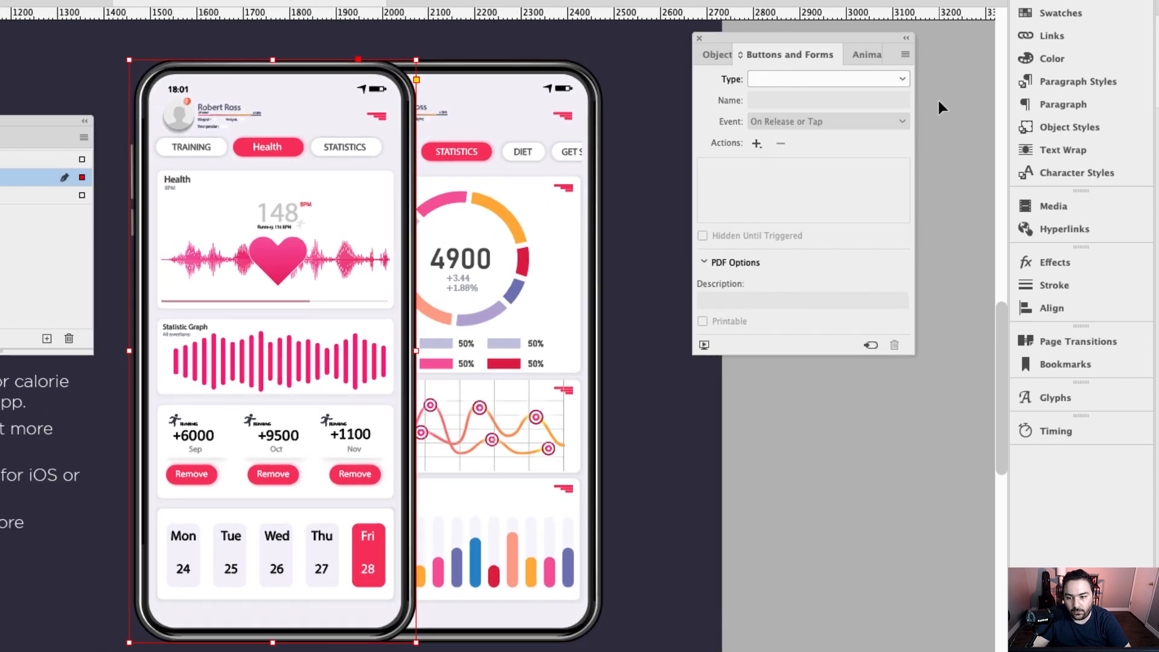
{"action": "left_click", "coordinate": [863, 56]}
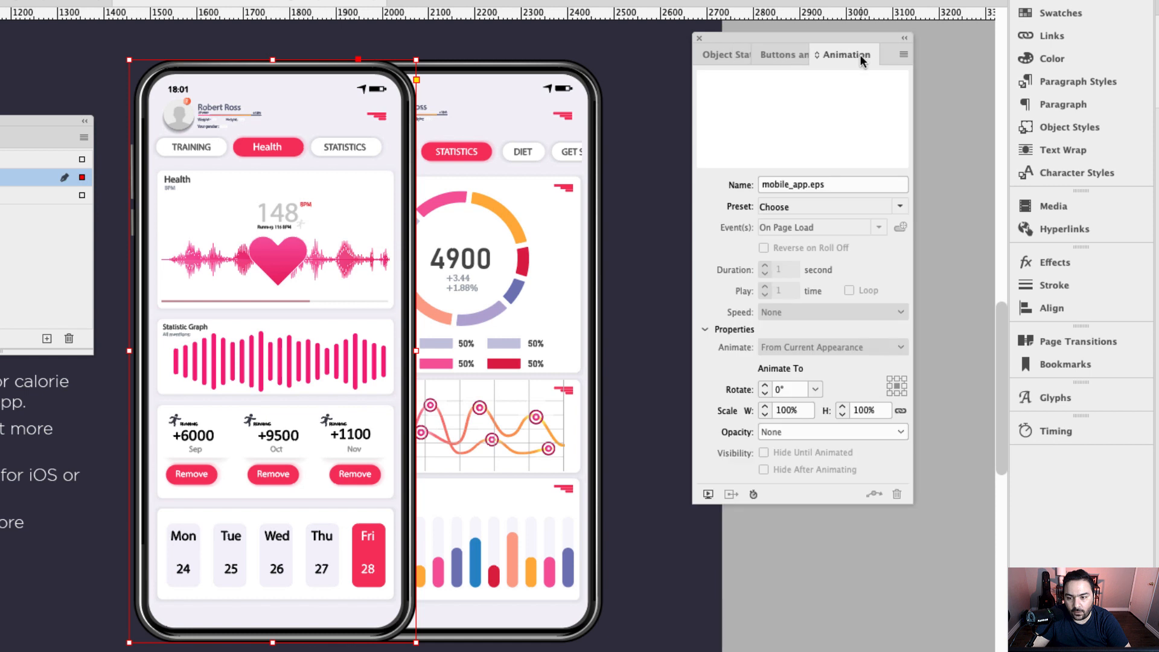
{"action": "left_click", "coordinate": [899, 207]}
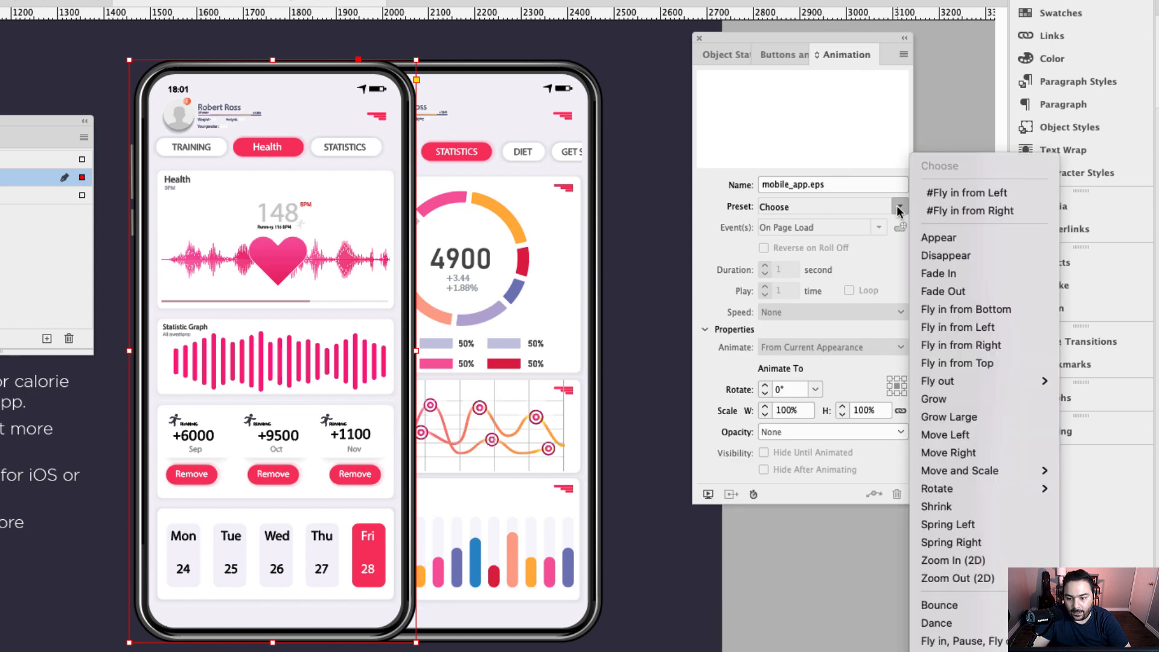
{"action": "left_click", "coordinate": [969, 354]}
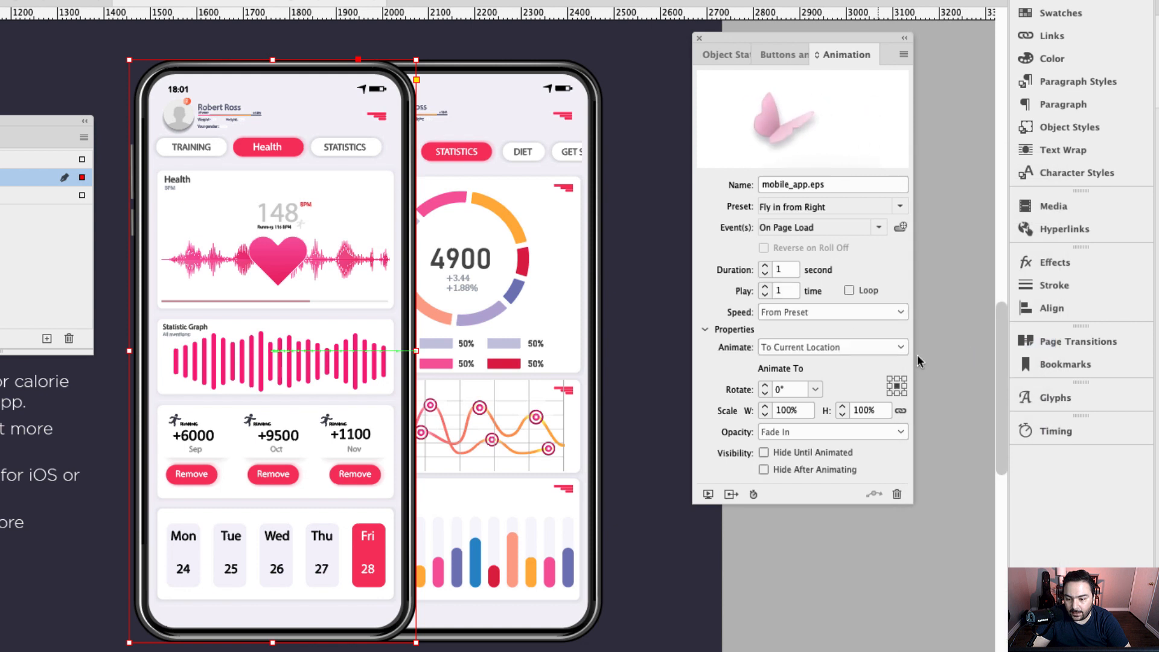
{"action": "left_click", "coordinate": [756, 272]}
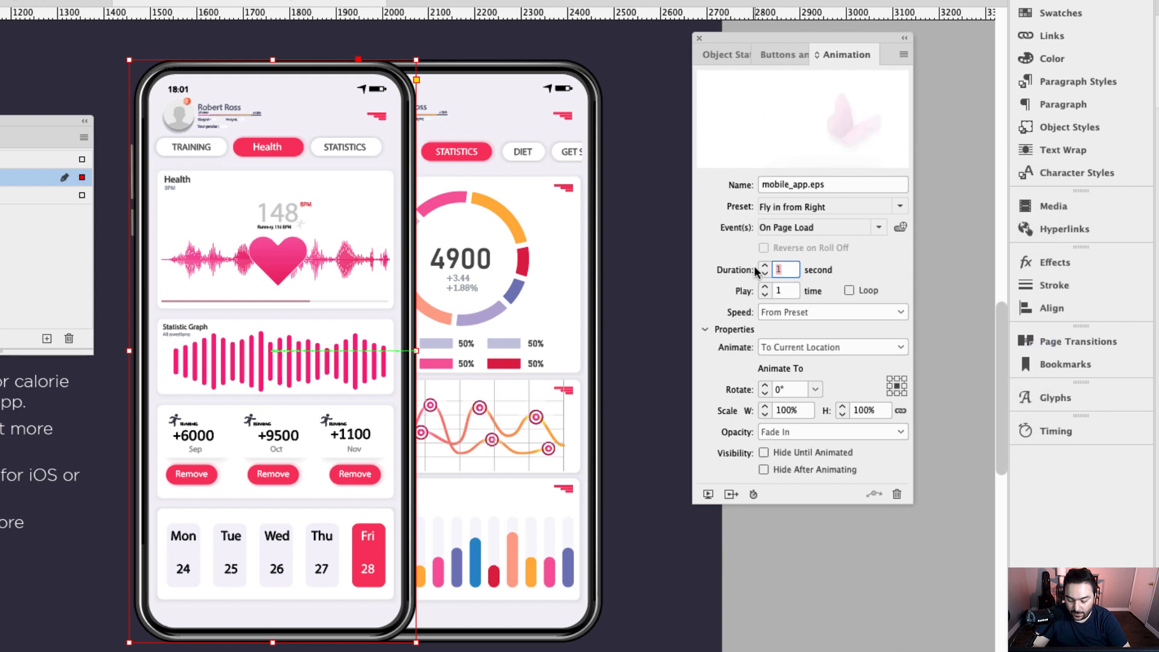
{"action": "type", "text": "0.5"}
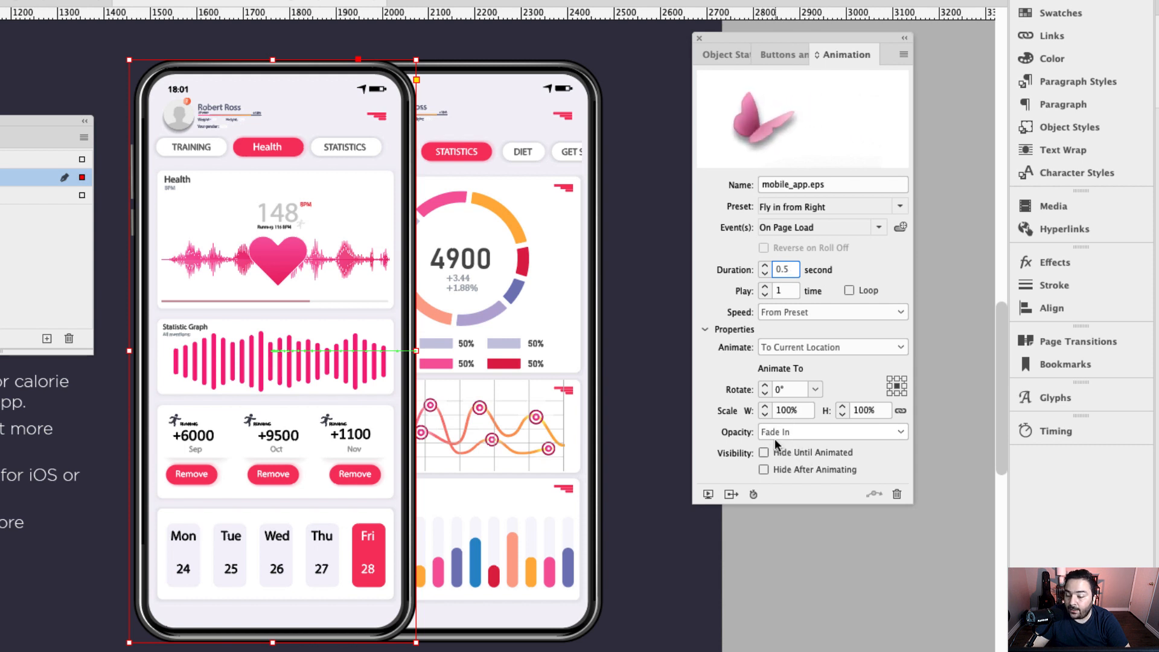
Give the rear phone mockup on slide 2 a Fly in from Right animation lasting 0.5 seconds and preview the spread.
{"action": "left_click", "coordinate": [459, 350]}
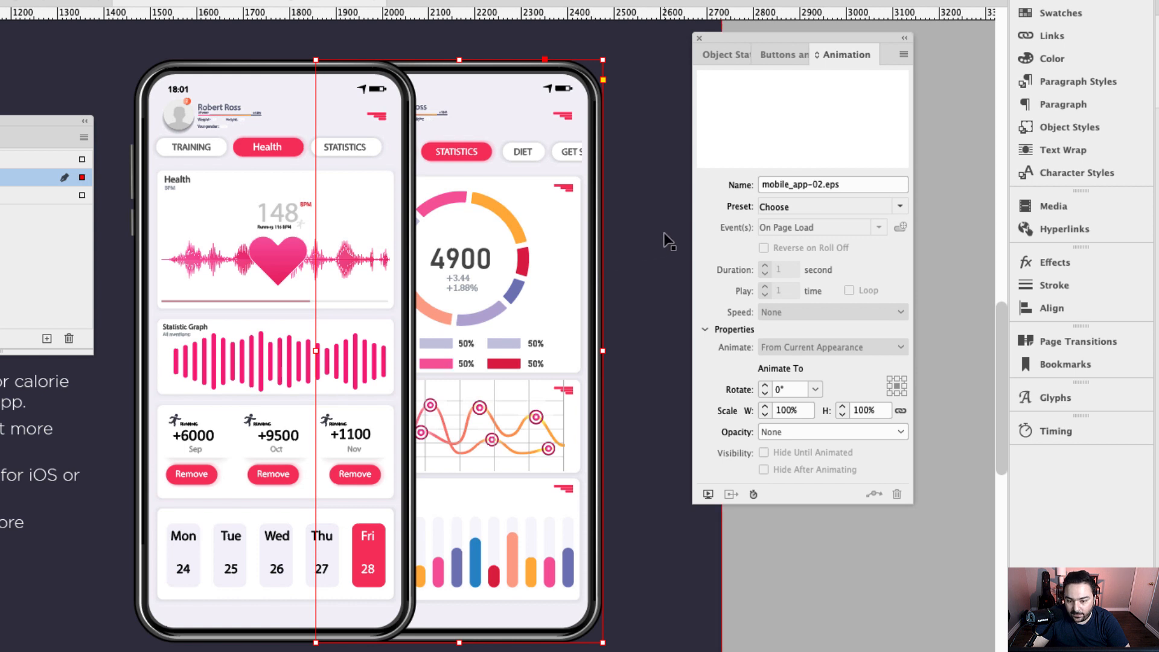
{"action": "left_click", "coordinate": [899, 207]}
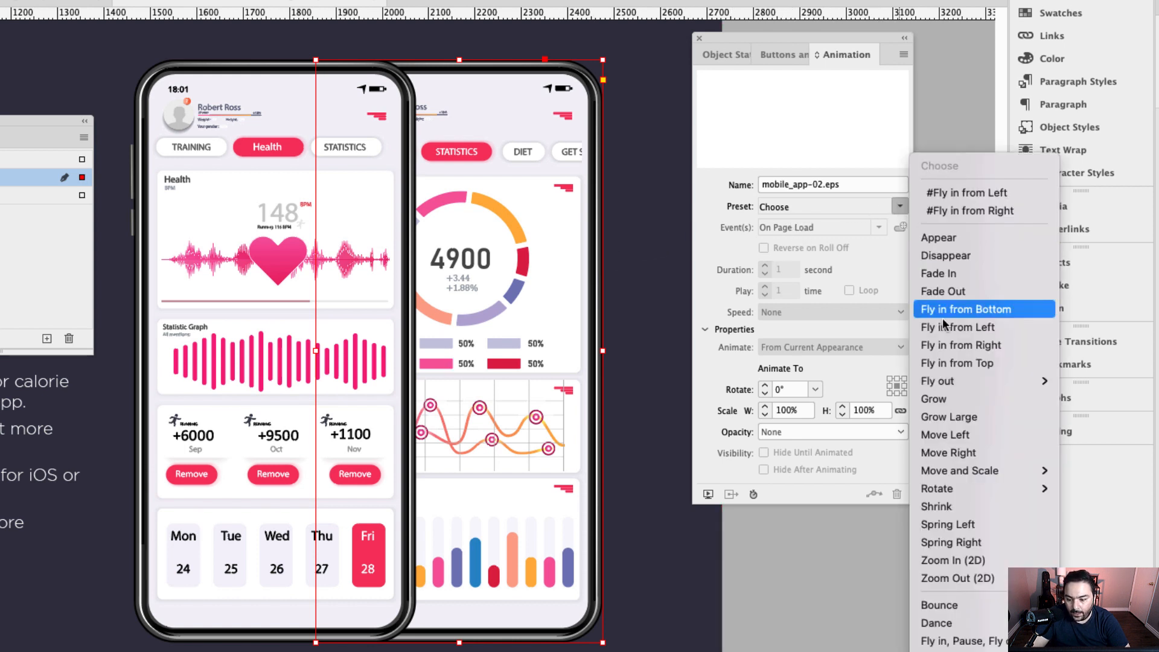
{"action": "left_click", "coordinate": [979, 346]}
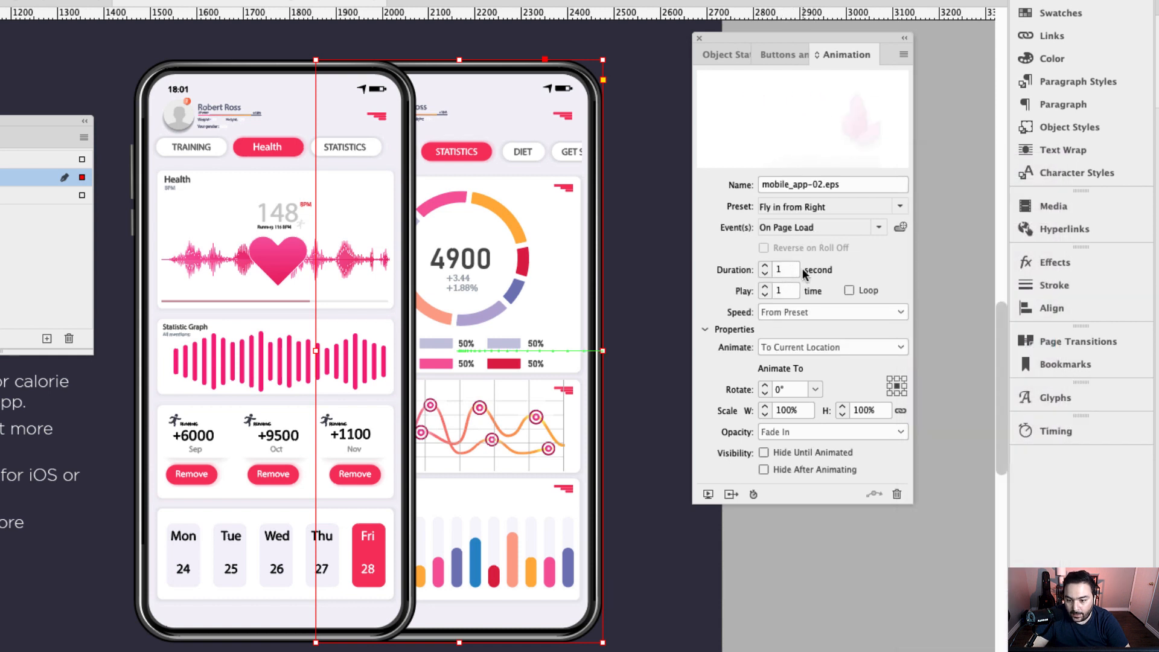
{"action": "double_click", "coordinate": [787, 269]}
{"action": "type", "text": "0.5"}
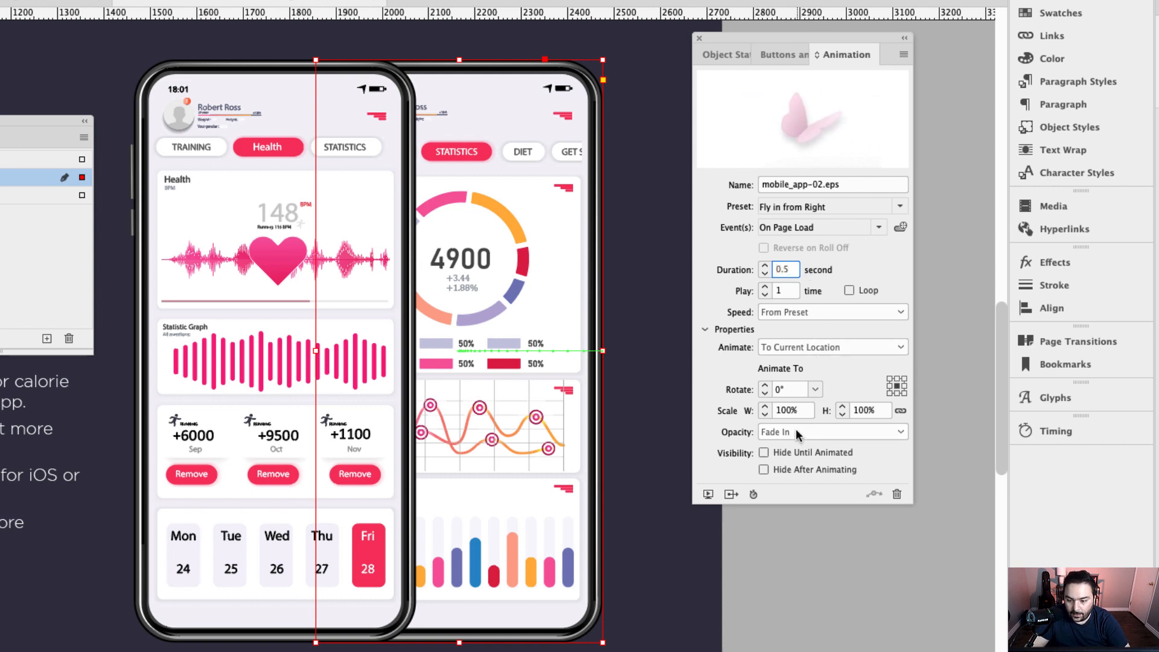
{"action": "left_click", "coordinate": [708, 495]}
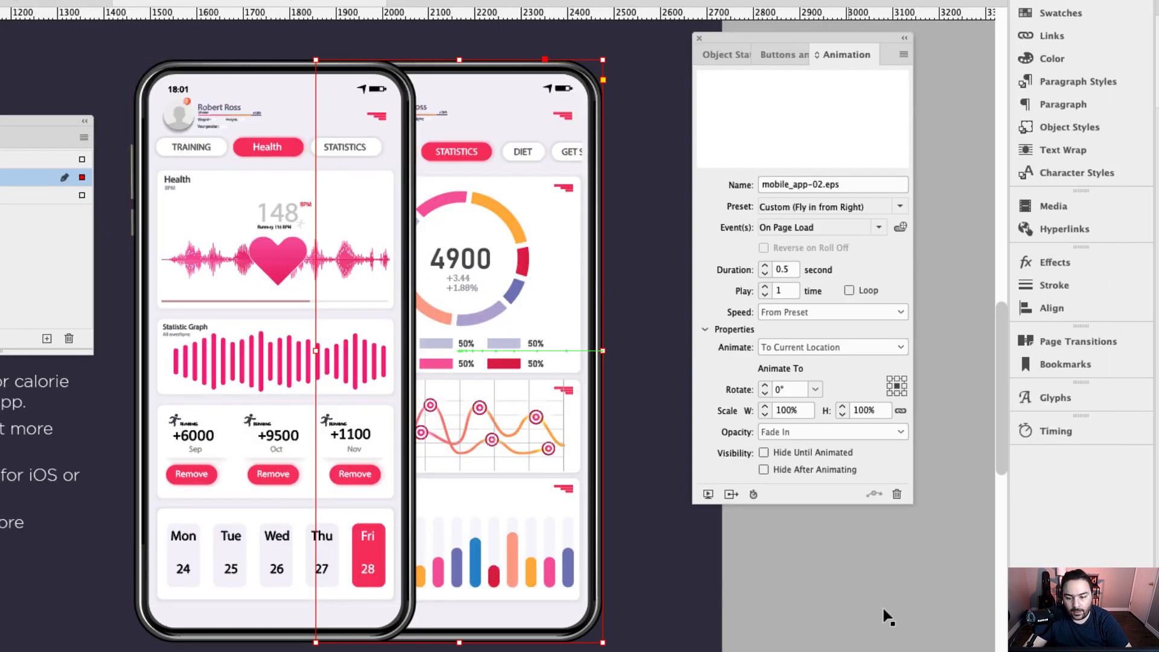
{"action": "left_click", "coordinate": [884, 587]}
Apply the Zoom In (2D) animation to the phone mockup on slide 3 with a duration of 0.5 seconds.
{"action": "key", "text": "super+minus"}
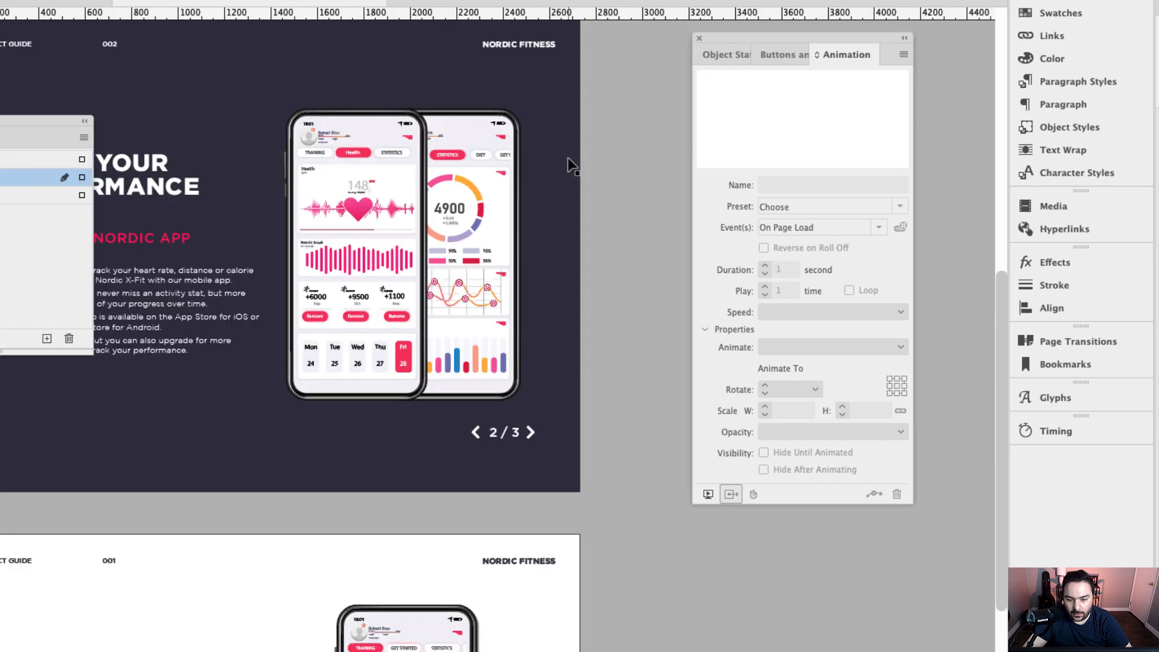
{"action": "left_click_drag", "start_coordinate": [450, 366], "coordinate": [540, 163]}
{"action": "scroll", "coordinate": [584, 476], "scroll_direction": "down", "scroll_amount": 3}
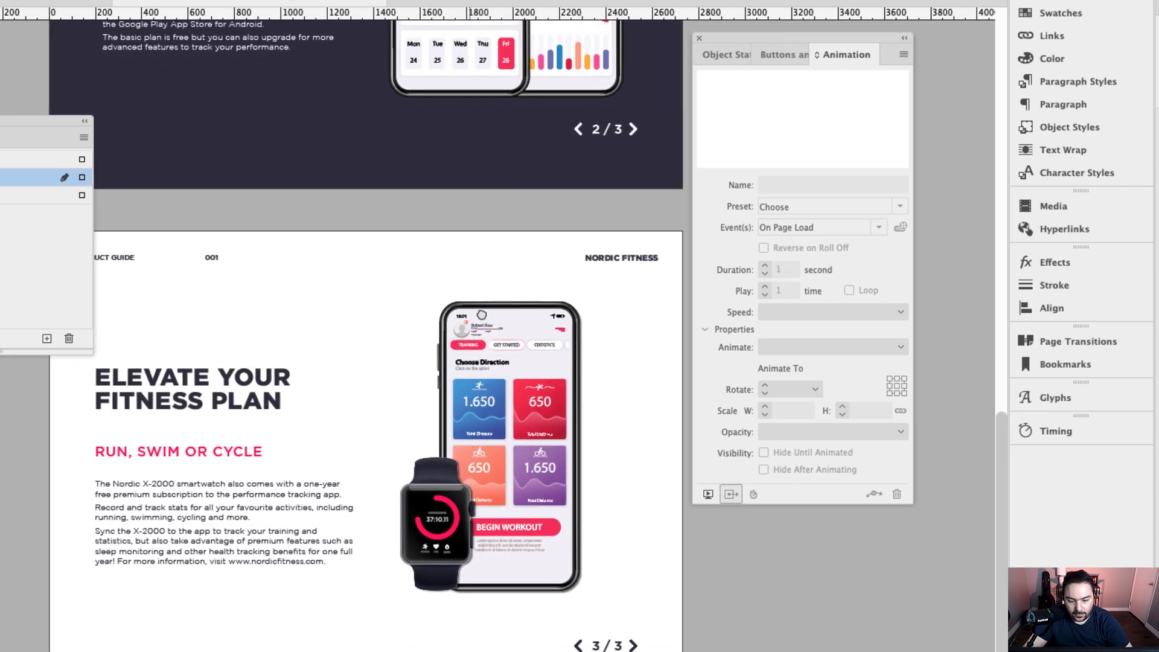
{"action": "scroll", "coordinate": [584, 471], "scroll_direction": "up", "scroll_amount": 2}
{"action": "left_click_drag", "start_coordinate": [531, 474], "coordinate": [606, 392]}
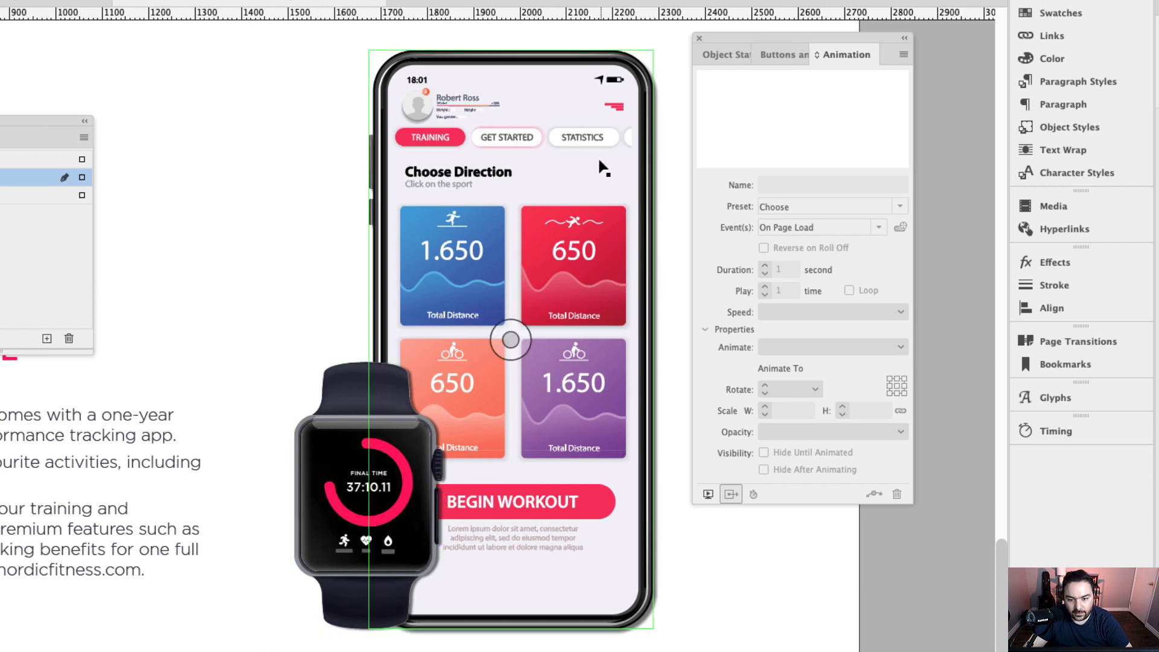
{"action": "left_click", "coordinate": [571, 159]}
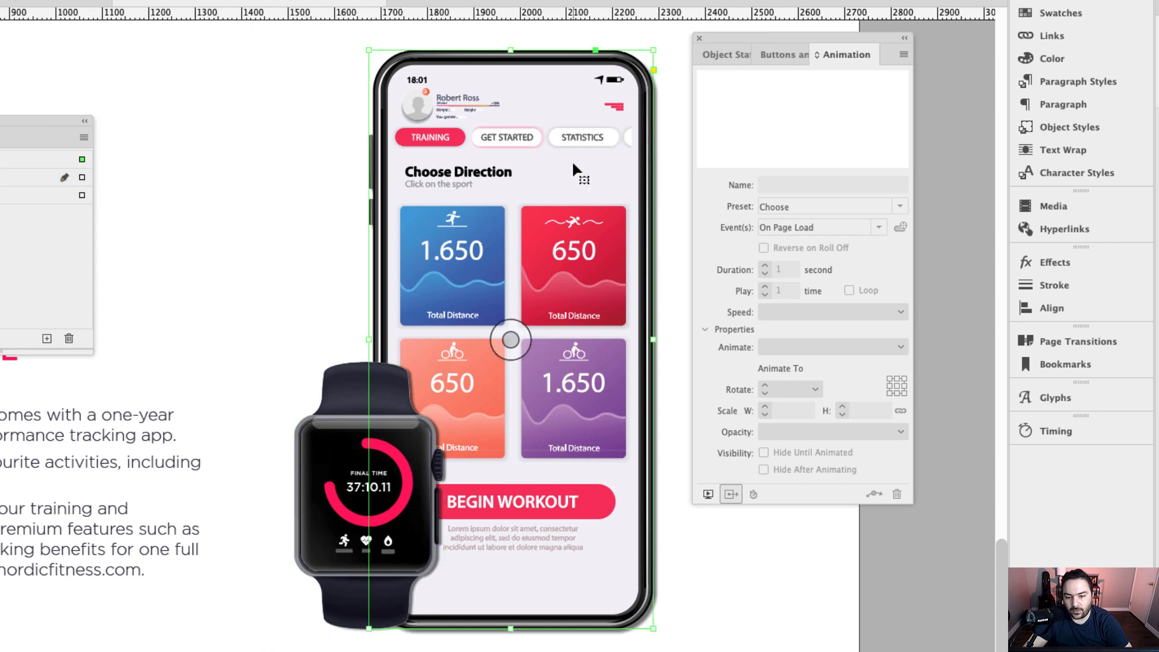
{"action": "left_click", "coordinate": [900, 207]}
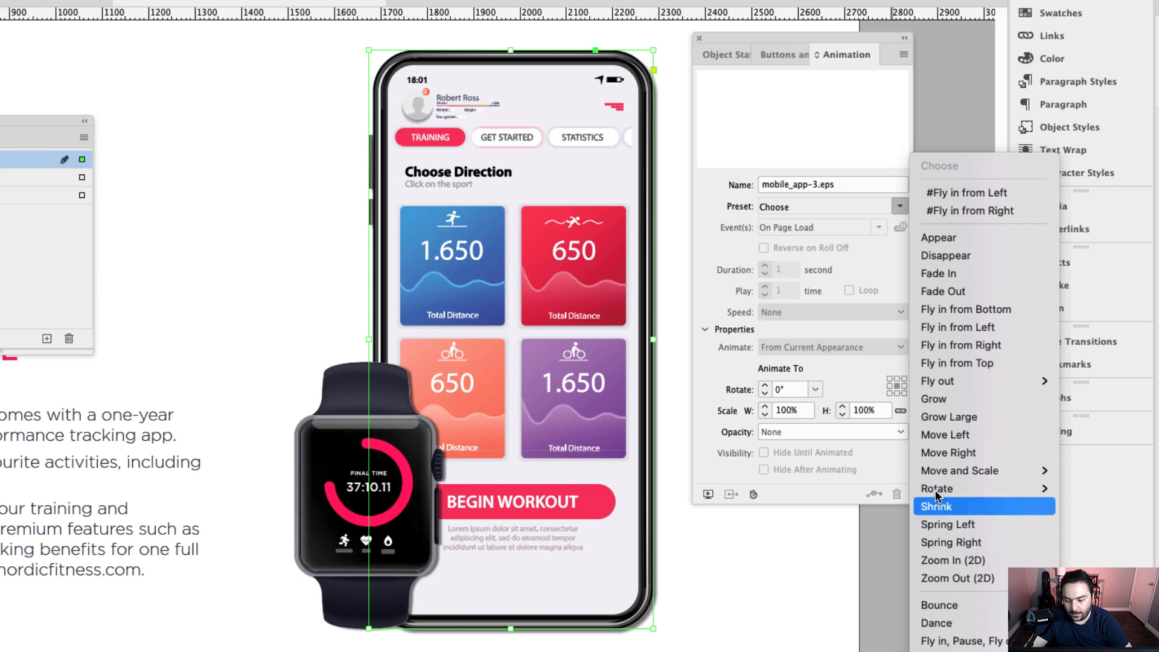
{"action": "left_click", "coordinate": [950, 561]}
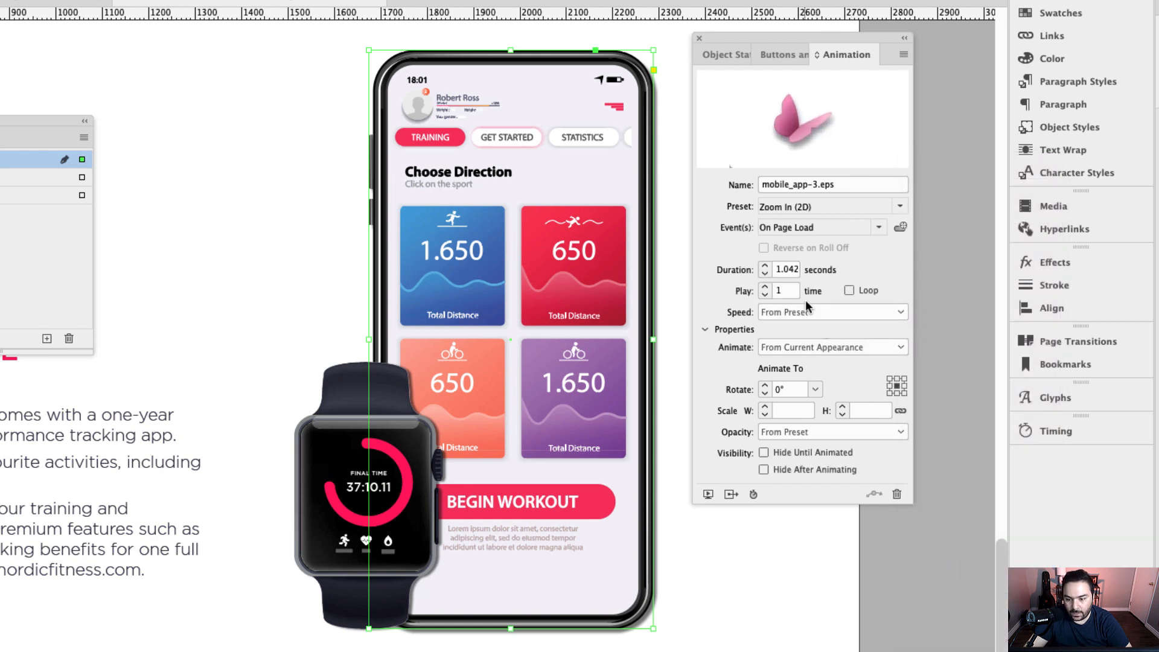
{"action": "double_click", "coordinate": [791, 270]}
{"action": "type", "text": "0"}
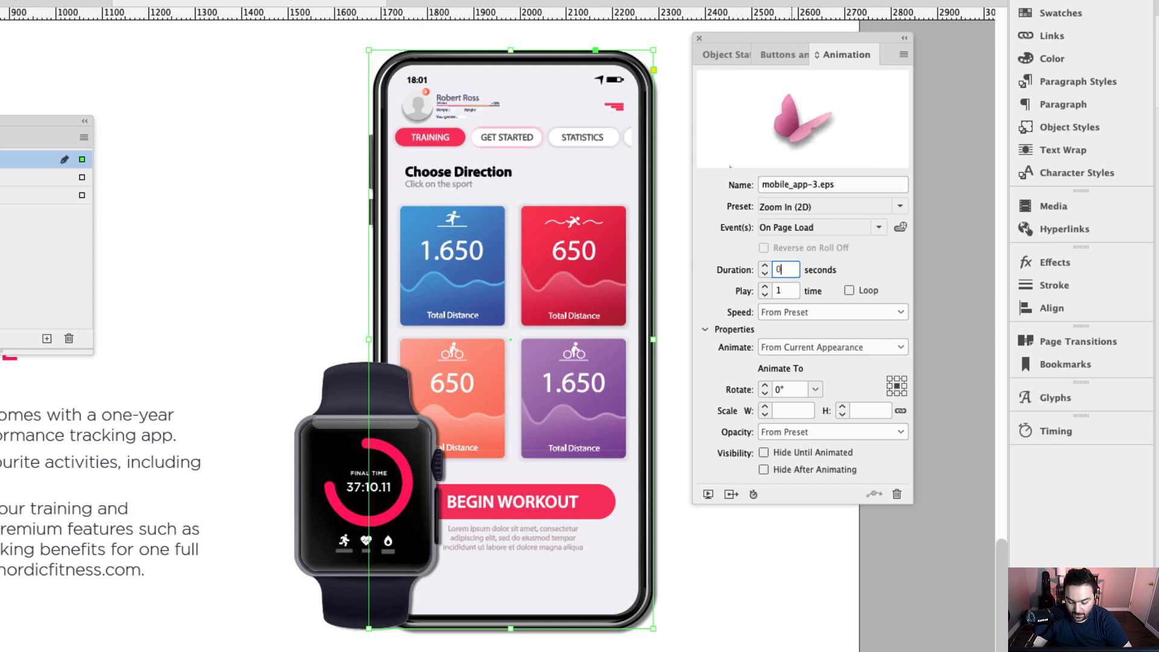
{"action": "type", "text": ".5"}
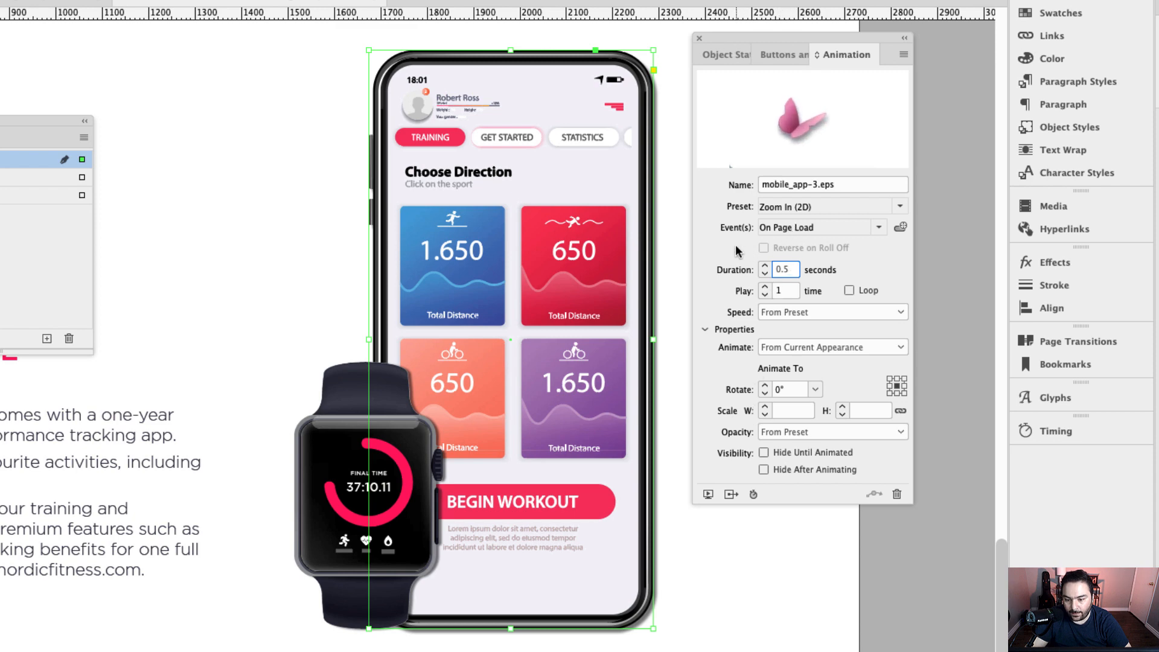
{"action": "left_click", "coordinate": [253, 431]}
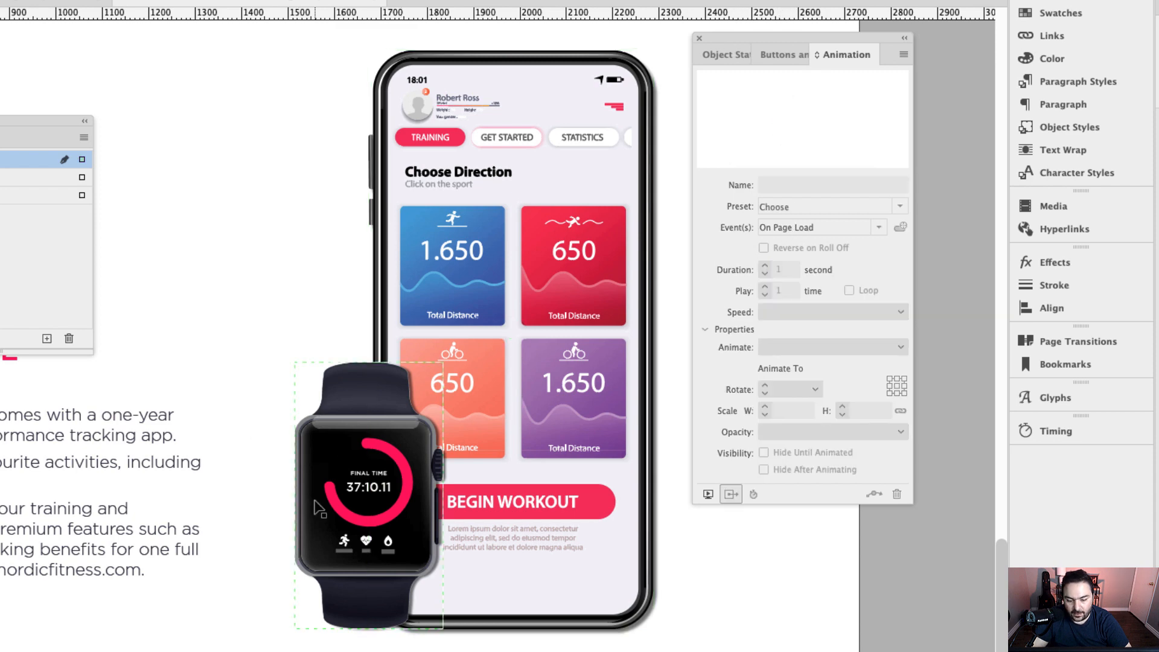
Try moving the display group off the smartwatch screen on slide 3 and undo the move.
{"action": "scroll", "coordinate": [316, 501], "scroll_direction": "up", "scroll_amount": 1}
{"action": "left_click_drag", "start_coordinate": [430, 507], "coordinate": [465, 405]}
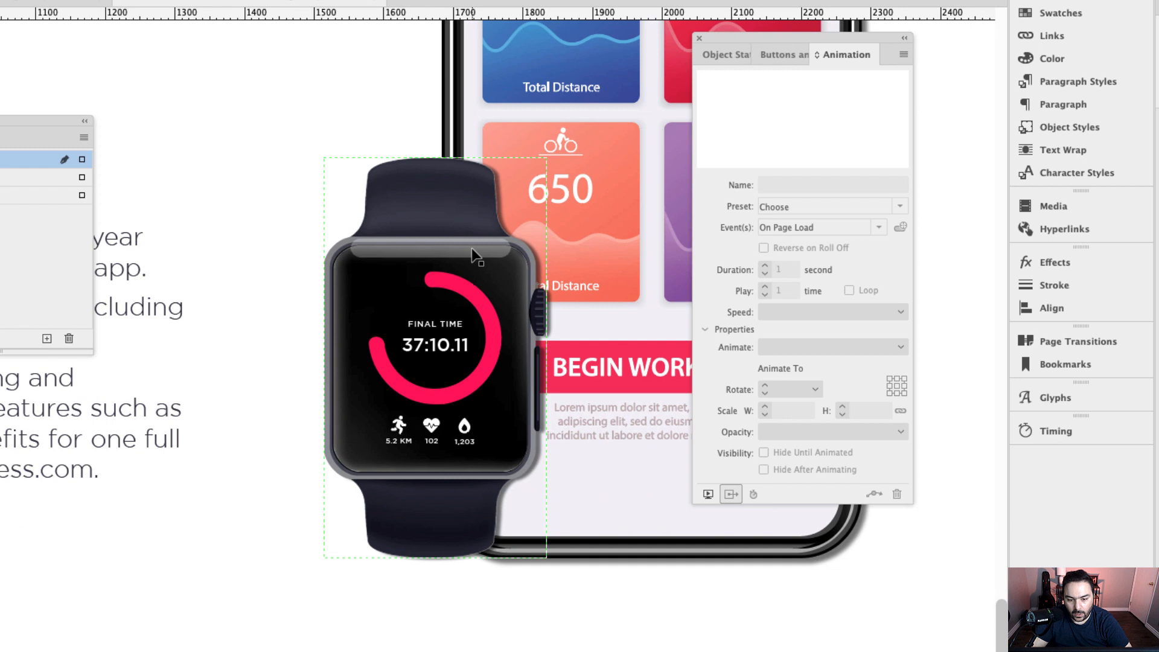
{"action": "left_click", "coordinate": [469, 298]}
{"action": "left_click_drag", "start_coordinate": [470, 298], "coordinate": [297, 121]}
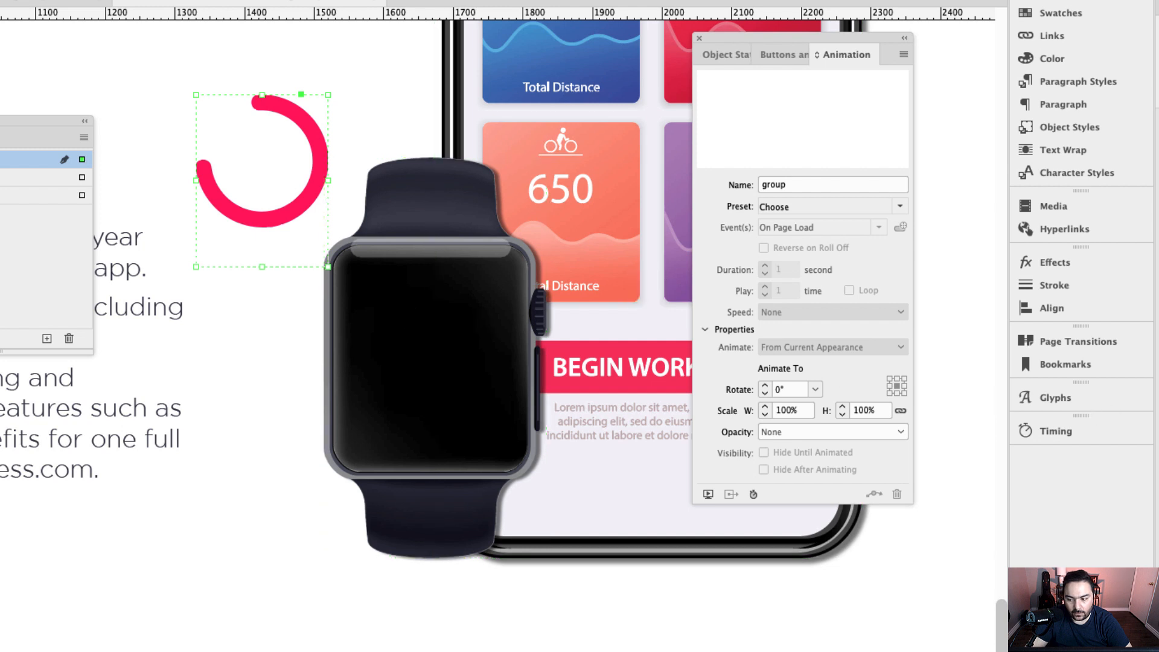
{"action": "key", "text": "ctrl+z"}
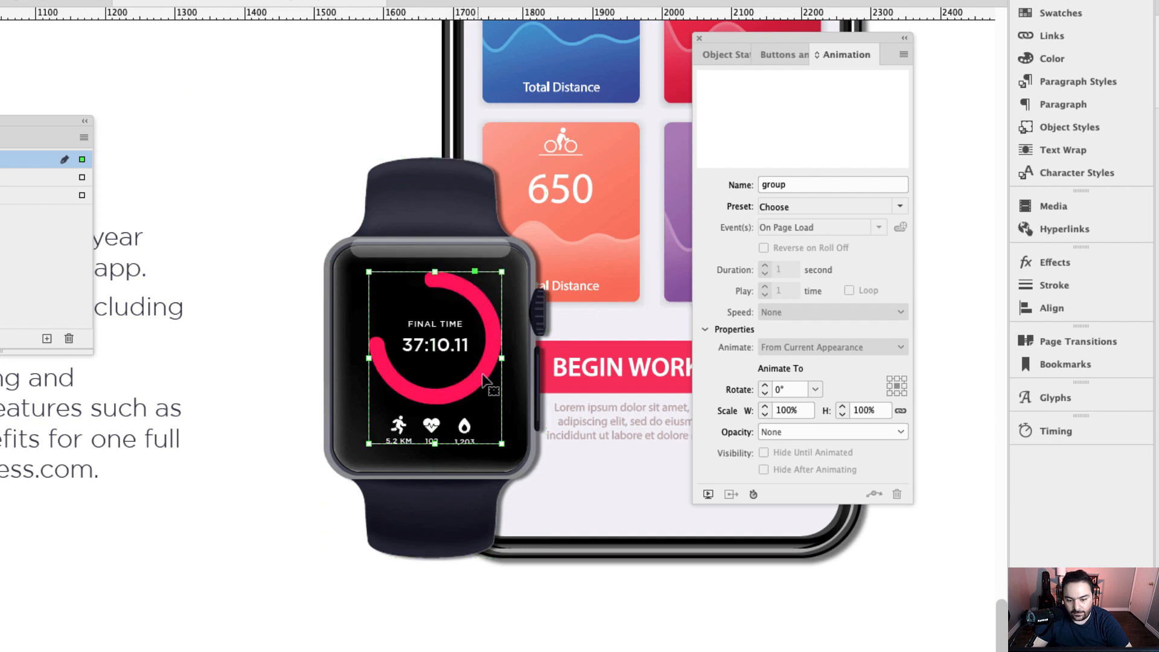
Compare the smartwatch faces on slide 1 with the smartwatch display group on slide 3.
{"action": "left_click_drag", "start_coordinate": [296, 181], "coordinate": [471, 591]}
{"action": "scroll", "coordinate": [460, 290], "scroll_direction": "down", "scroll_amount": 1}
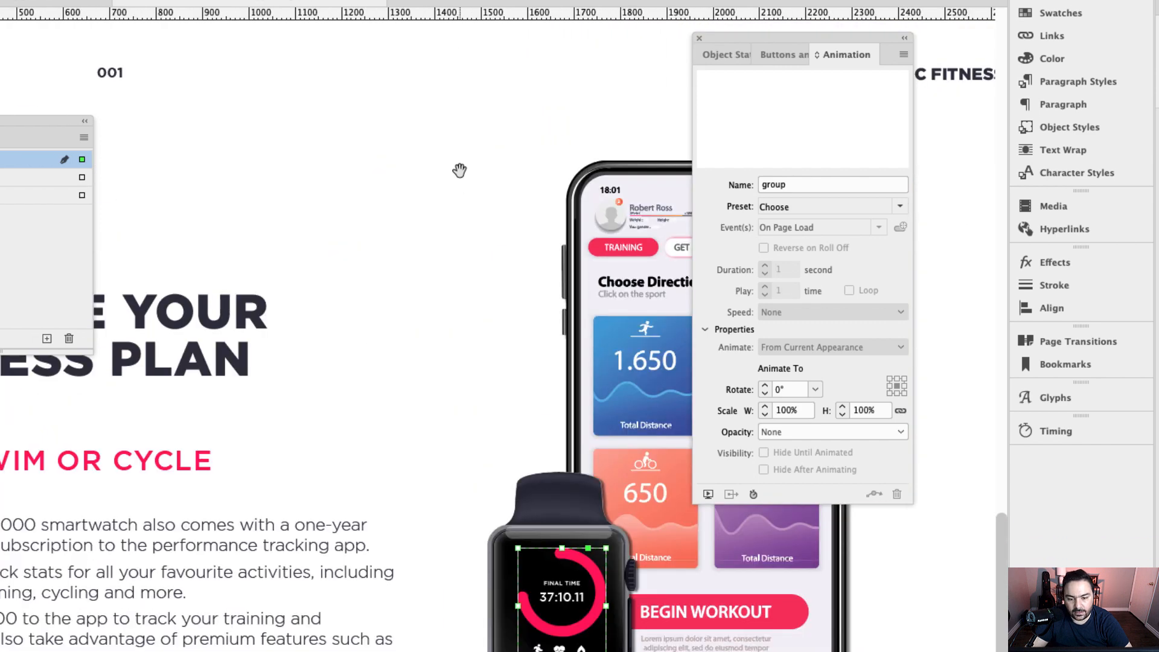
{"action": "scroll", "coordinate": [459, 170], "scroll_direction": "up", "scroll_amount": 15}
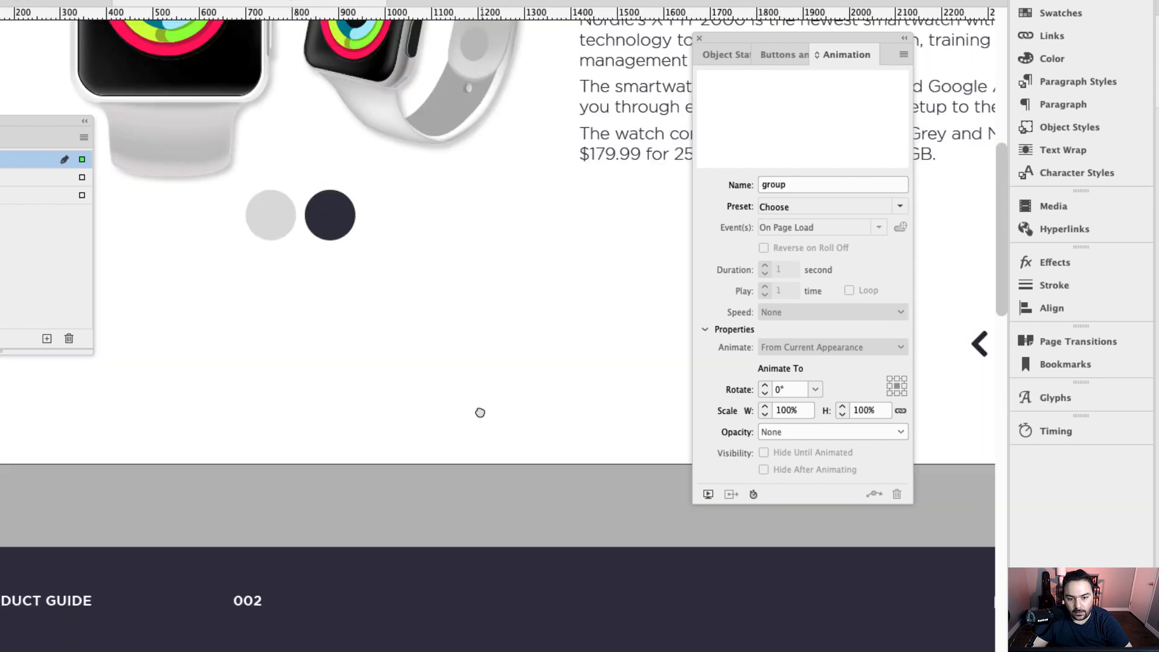
{"action": "scroll", "coordinate": [480, 412], "scroll_direction": "up", "scroll_amount": 3}
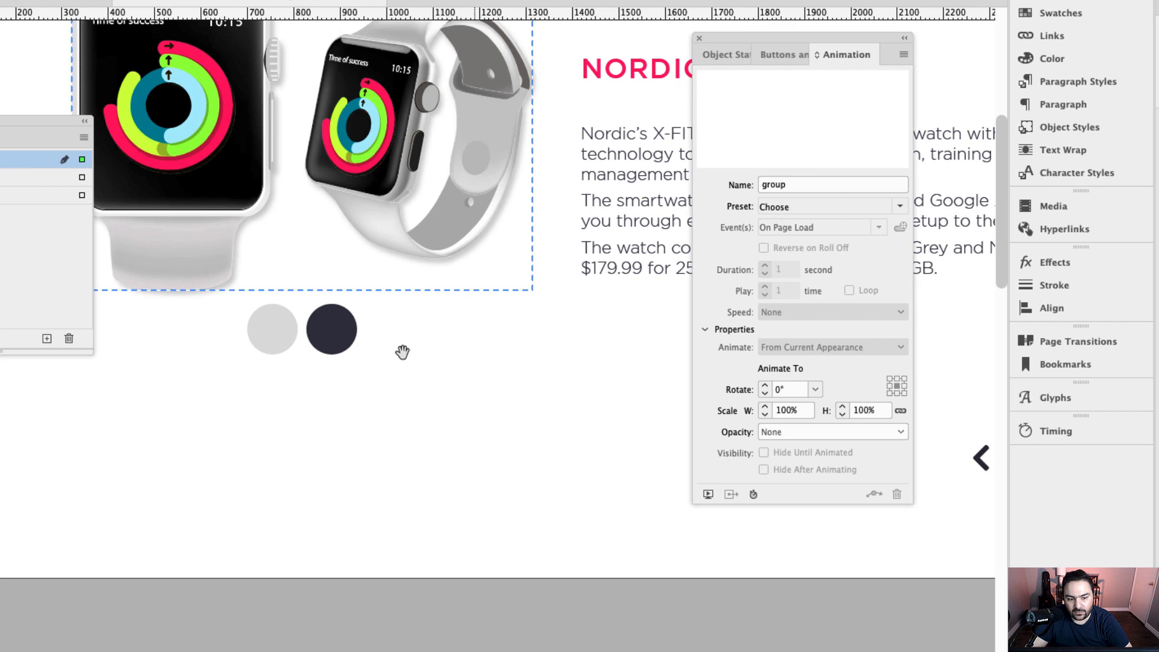
{"action": "left_click_drag", "start_coordinate": [544, 485], "coordinate": [407, 114]}
{"action": "left_click_drag", "start_coordinate": [607, 580], "coordinate": [345, 1]}
{"action": "left_click_drag", "start_coordinate": [387, 650], "coordinate": [382, 21]}
{"action": "left_click_drag", "start_coordinate": [414, 546], "coordinate": [457, 353]}
{"action": "scroll", "coordinate": [364, 366], "scroll_direction": "up", "scroll_amount": 1}
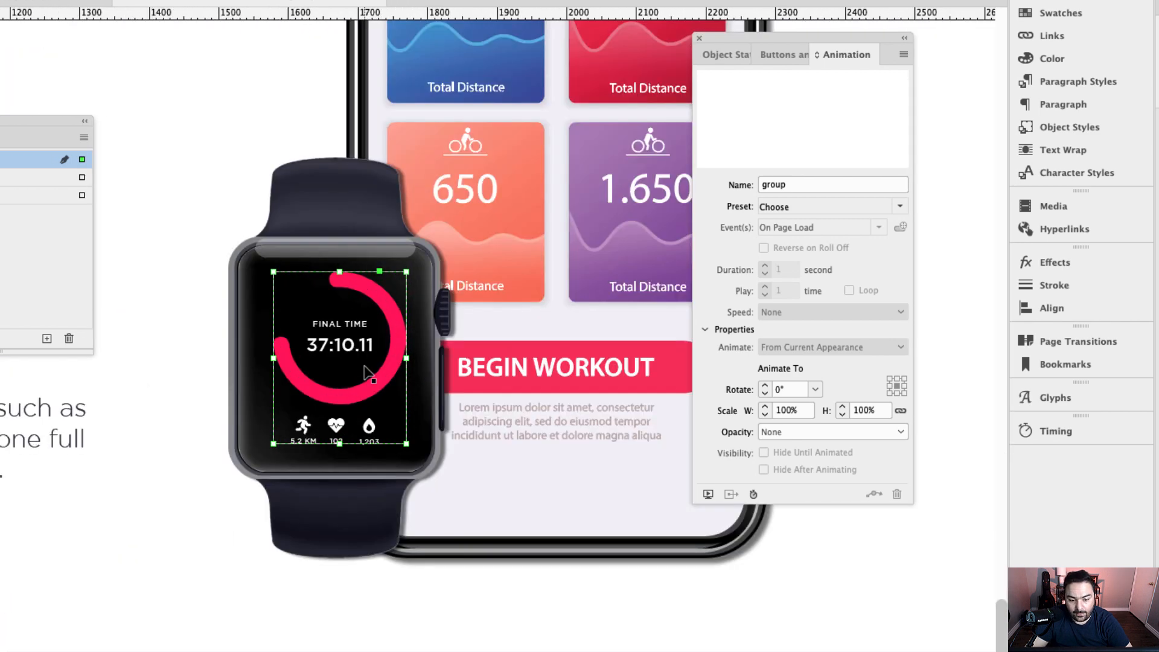
{"action": "scroll", "coordinate": [368, 374], "scroll_direction": "up", "scroll_amount": 1}
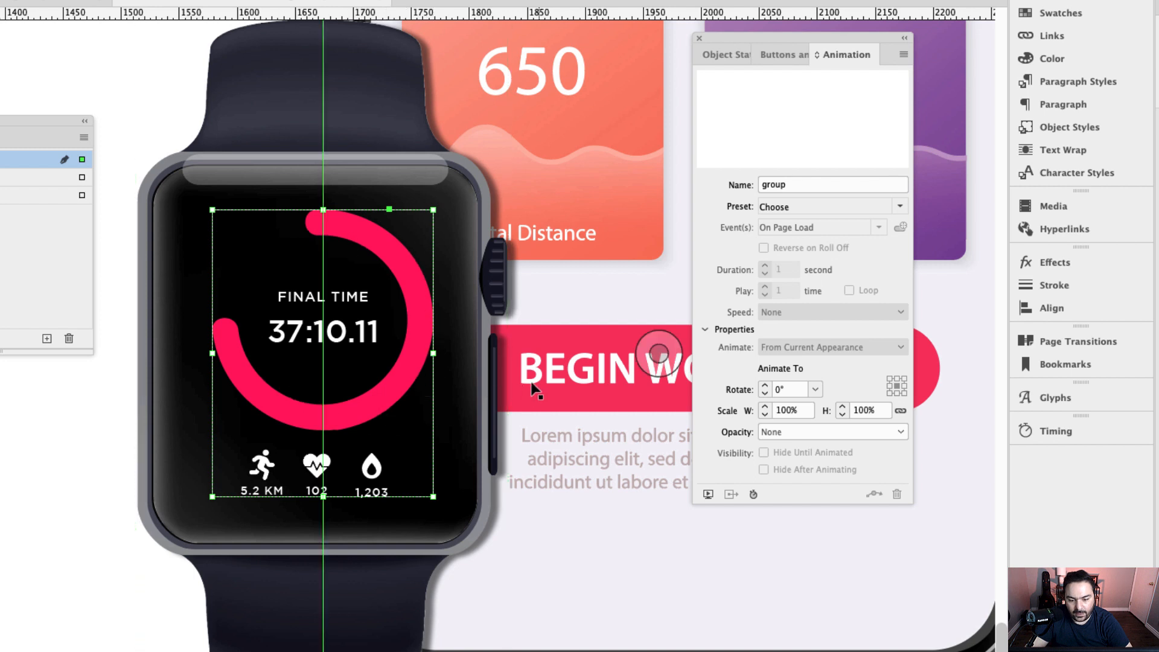
Apply the Spin animation preset to the pink progress ring inside the smartwatch display group on slide 3.
{"action": "left_click", "coordinate": [589, 331]}
{"action": "left_click", "coordinate": [127, 240]}
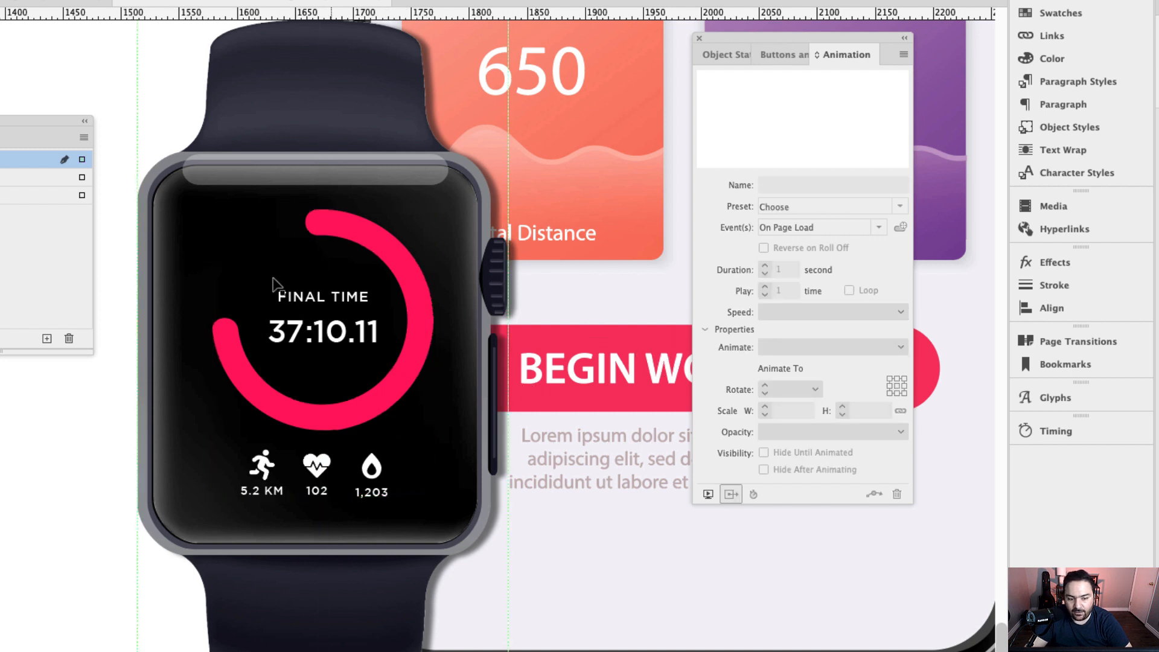
{"action": "left_click", "coordinate": [358, 228]}
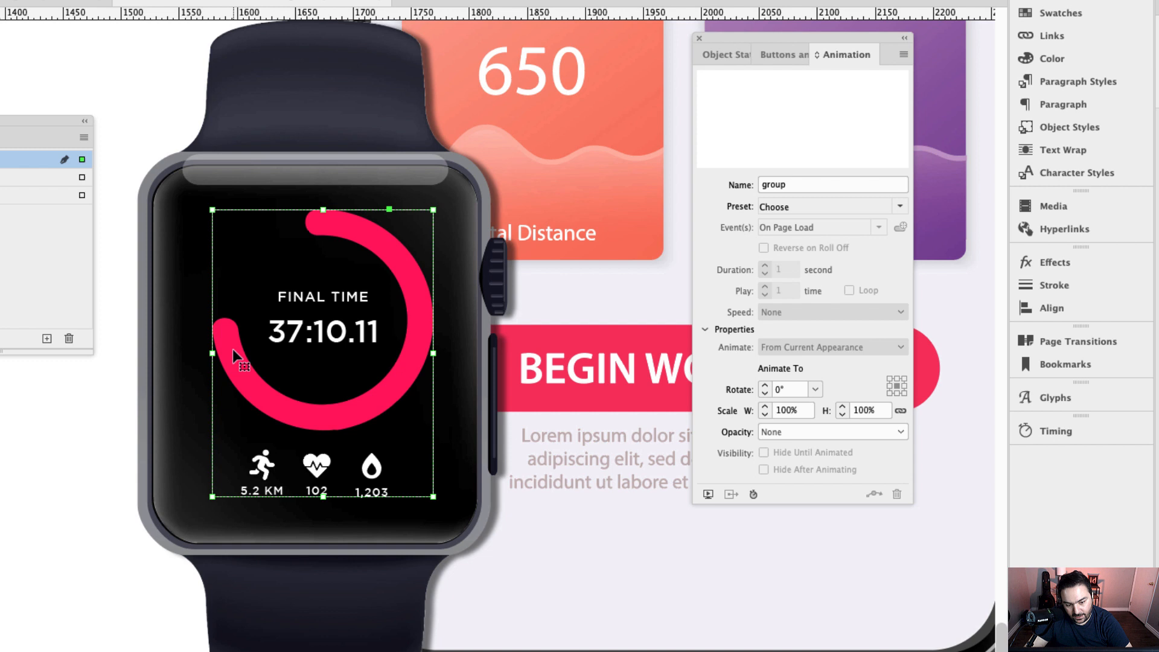
{"action": "double_click", "coordinate": [371, 235]}
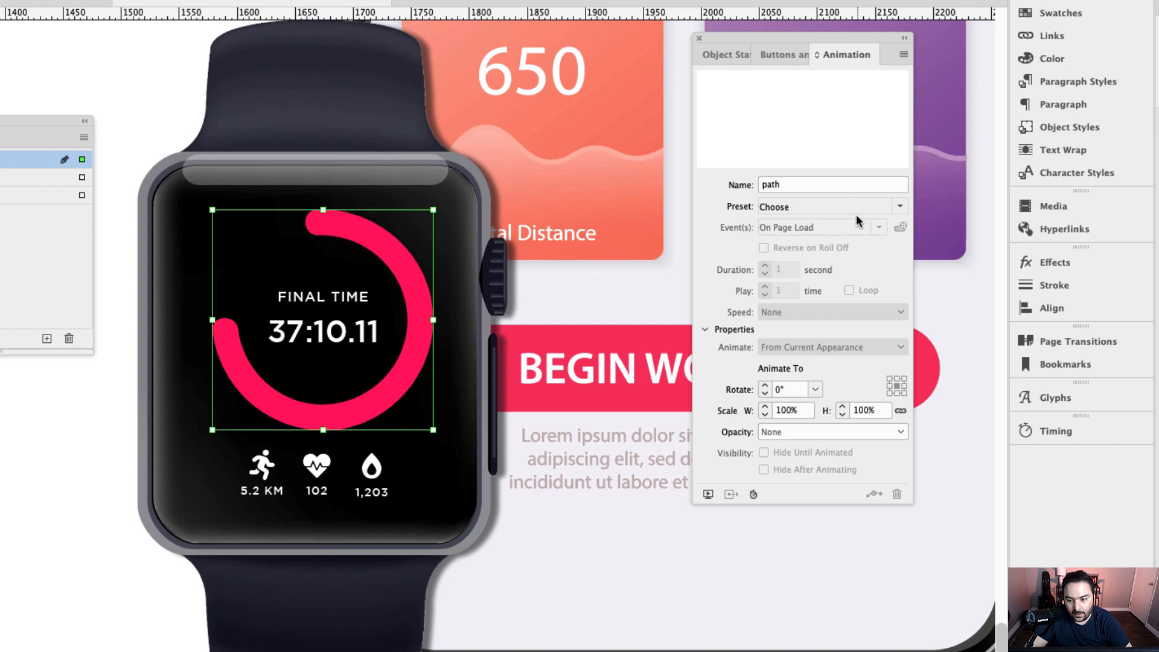
{"action": "left_click", "coordinate": [506, 232]}
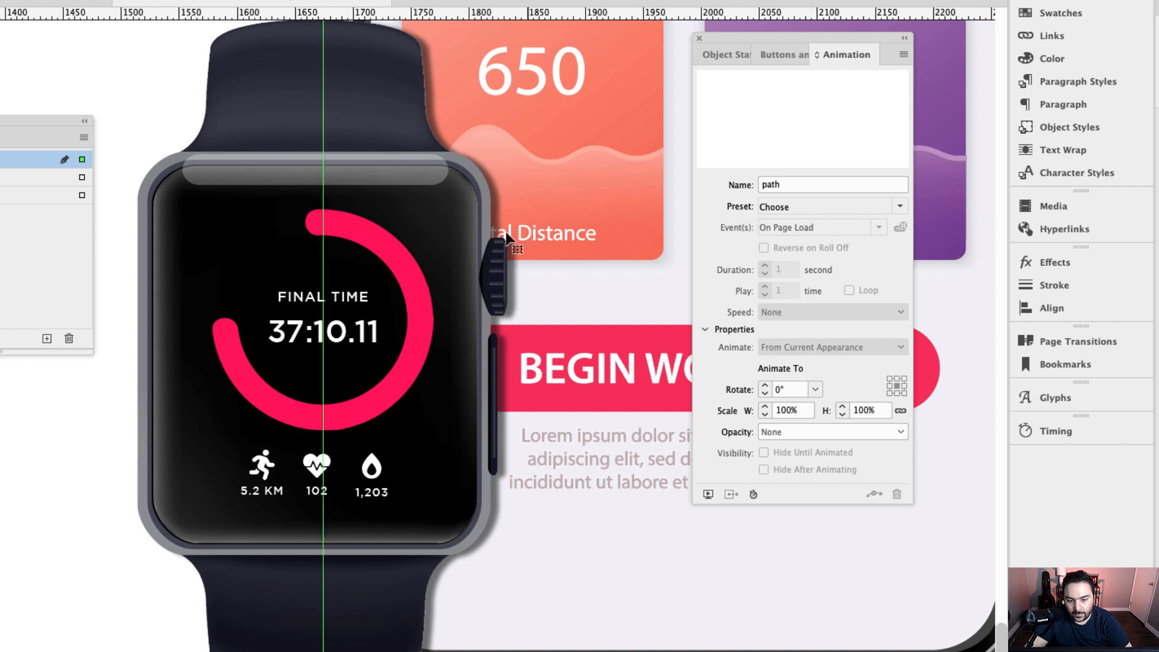
{"action": "left_click", "coordinate": [316, 238]}
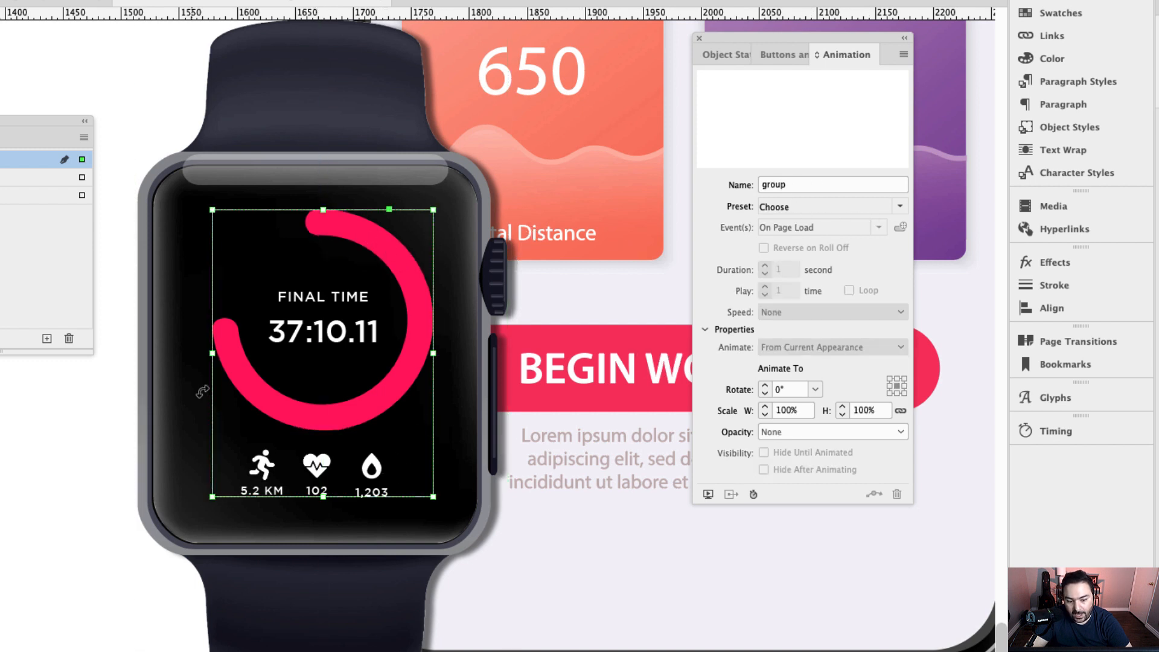
{"action": "double_click", "coordinate": [327, 226]}
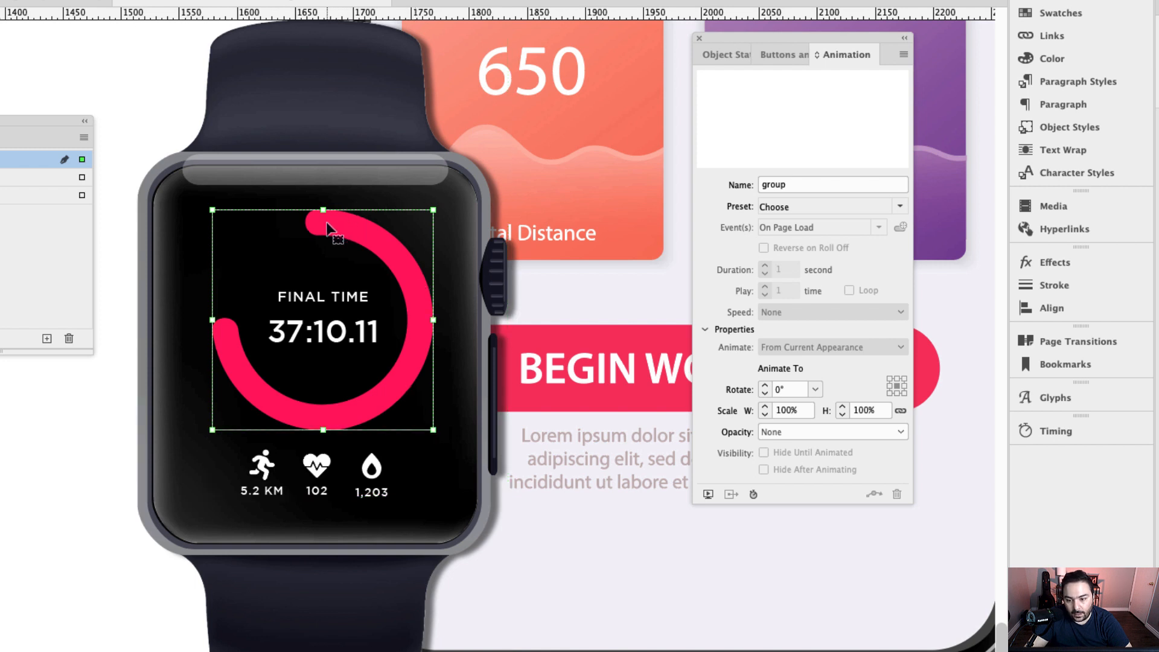
{"action": "double_click", "coordinate": [326, 224]}
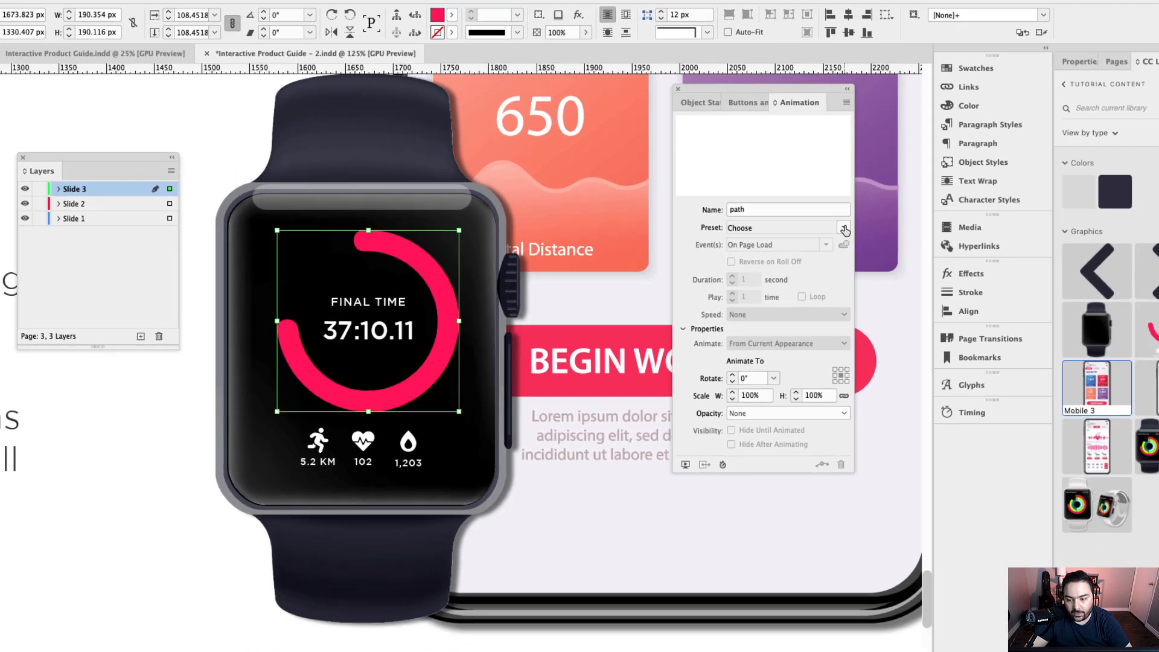
{"action": "left_click", "coordinate": [900, 207]}
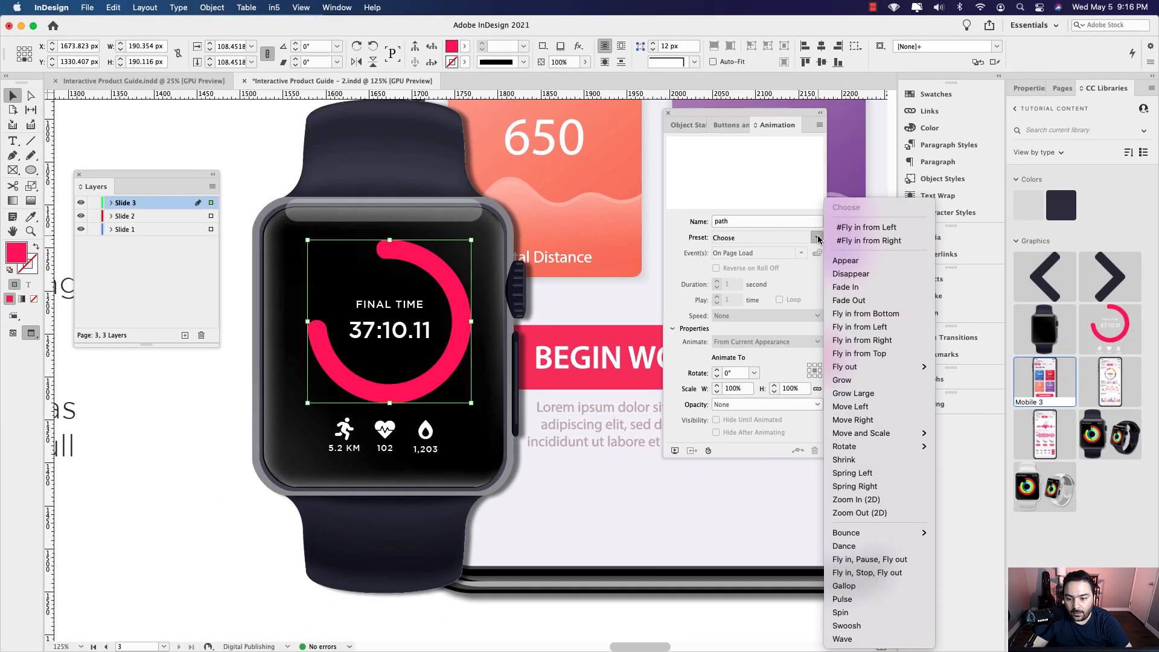
{"action": "left_click", "coordinate": [862, 613]}
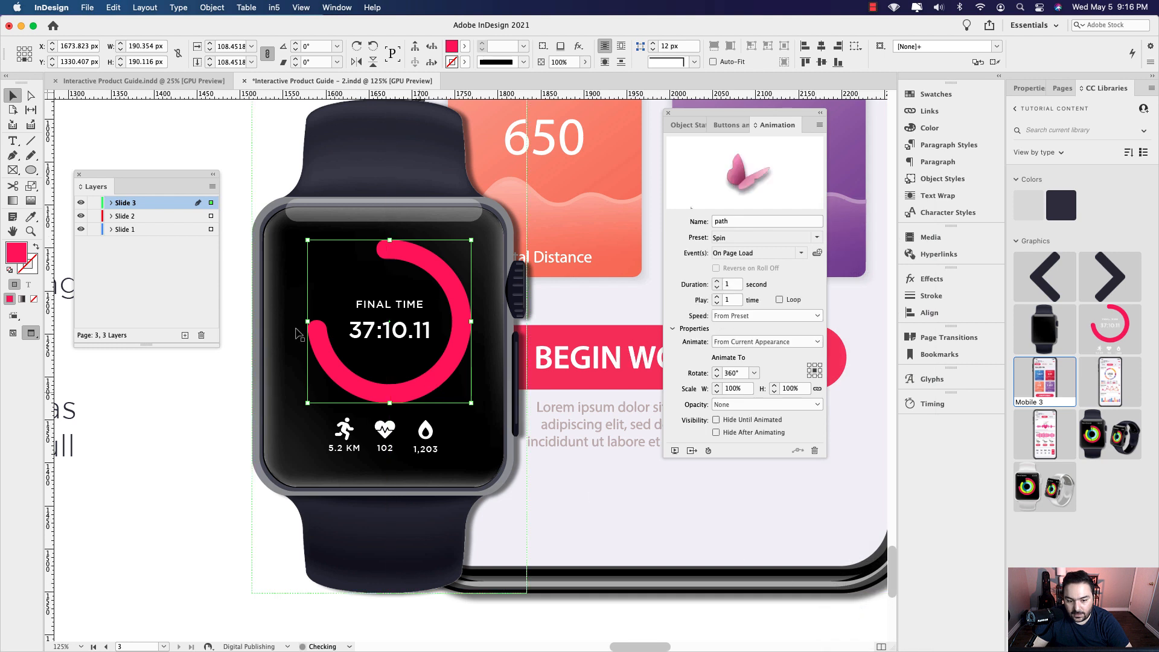
Preview the progress ring's spin on slide 3 with its one-second duration, and close the preview.
{"action": "left_click", "coordinate": [732, 285]}
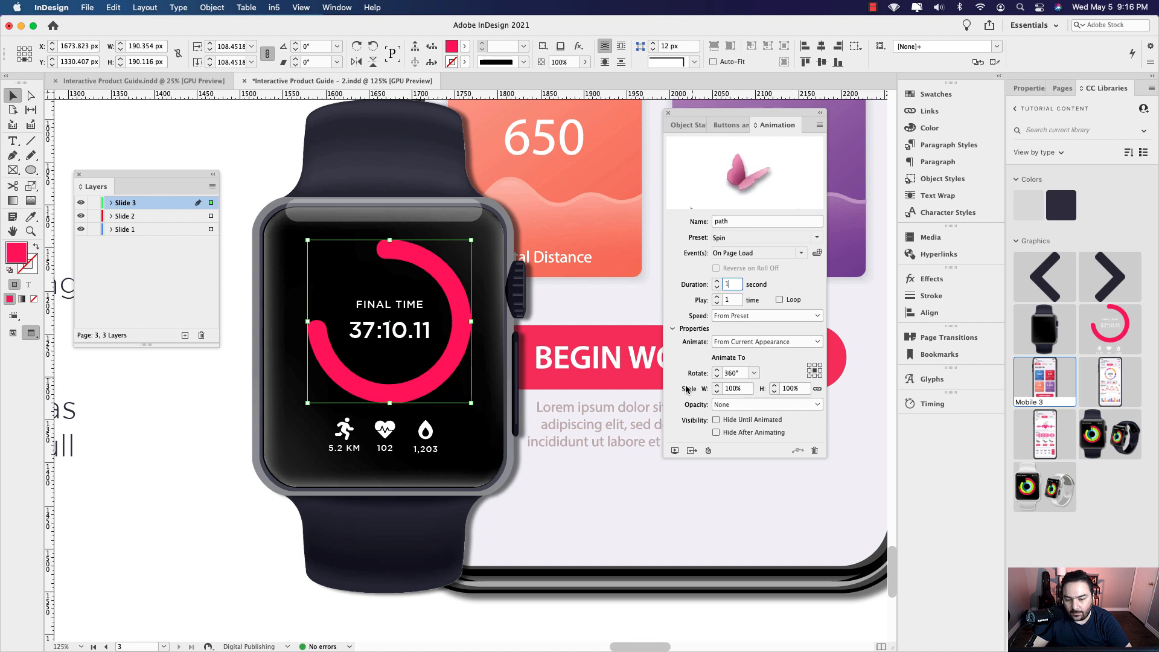
{"action": "left_click", "coordinate": [675, 450]}
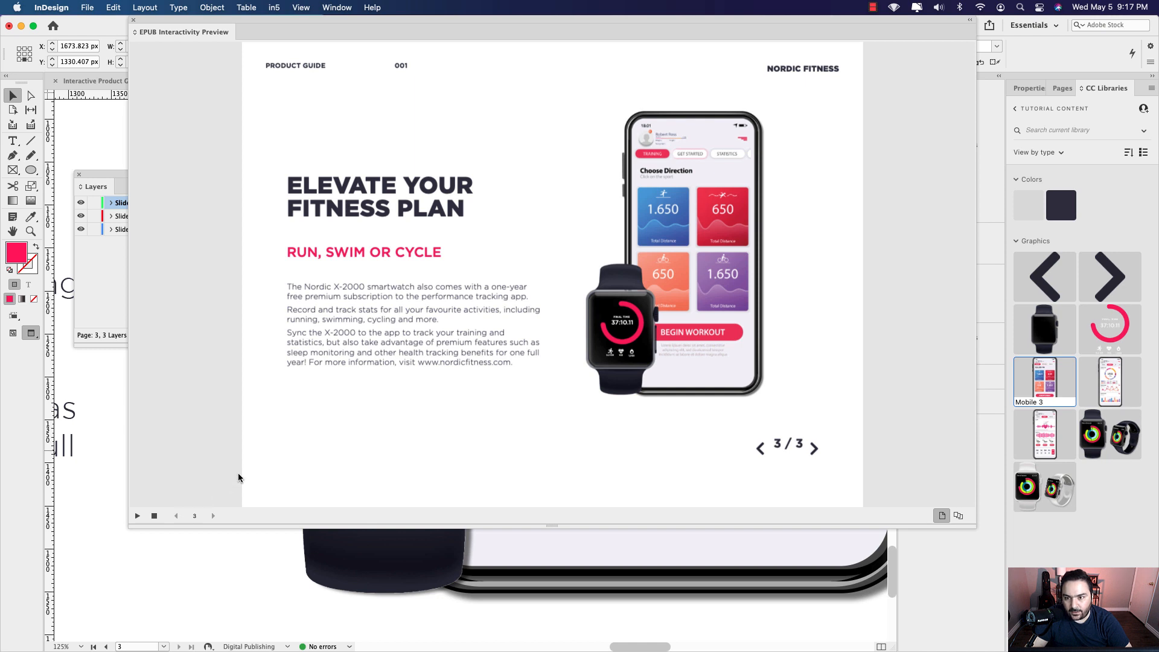
{"action": "left_click", "coordinate": [133, 22]}
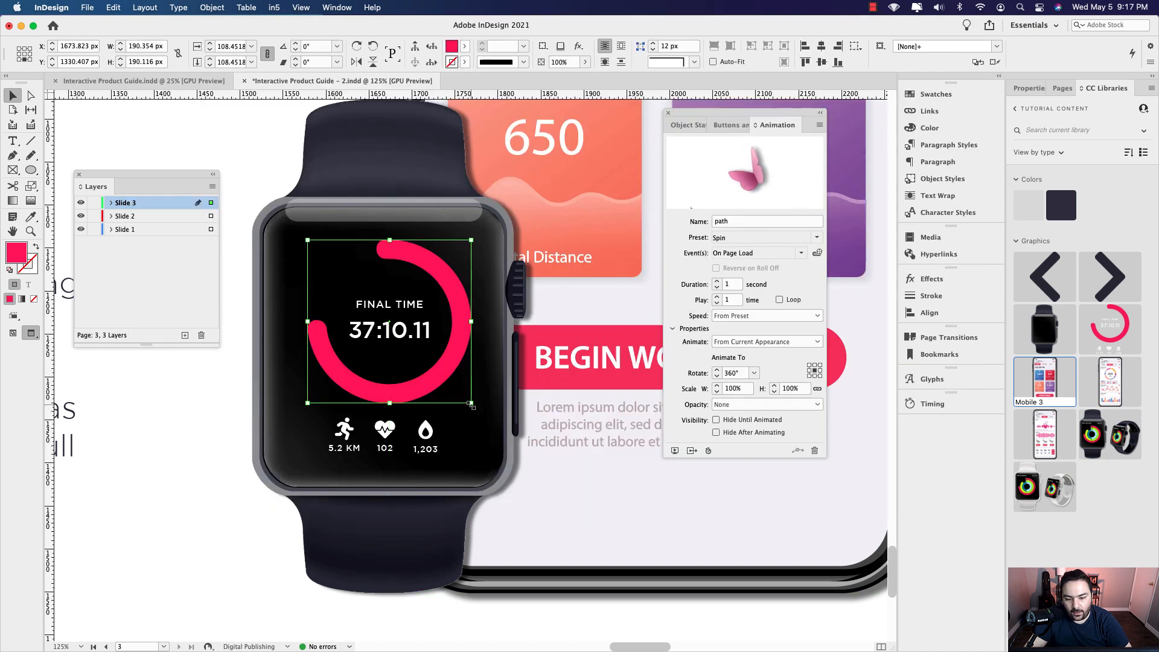
Return to slide 1 and move the Animation panel clear of the page.
{"action": "scroll", "coordinate": [469, 405], "scroll_direction": "down", "scroll_amount": 4}
{"action": "scroll", "coordinate": [469, 405], "scroll_direction": "up", "scroll_amount": 8}
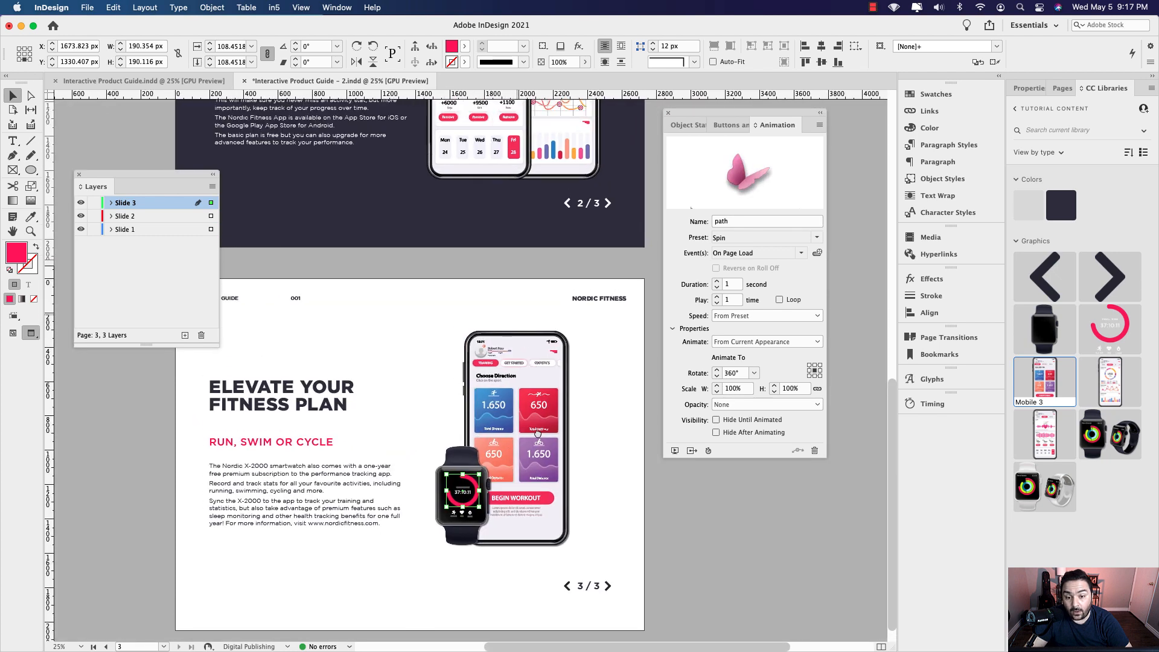
{"action": "scroll", "coordinate": [530, 285], "scroll_direction": "up", "scroll_amount": 10}
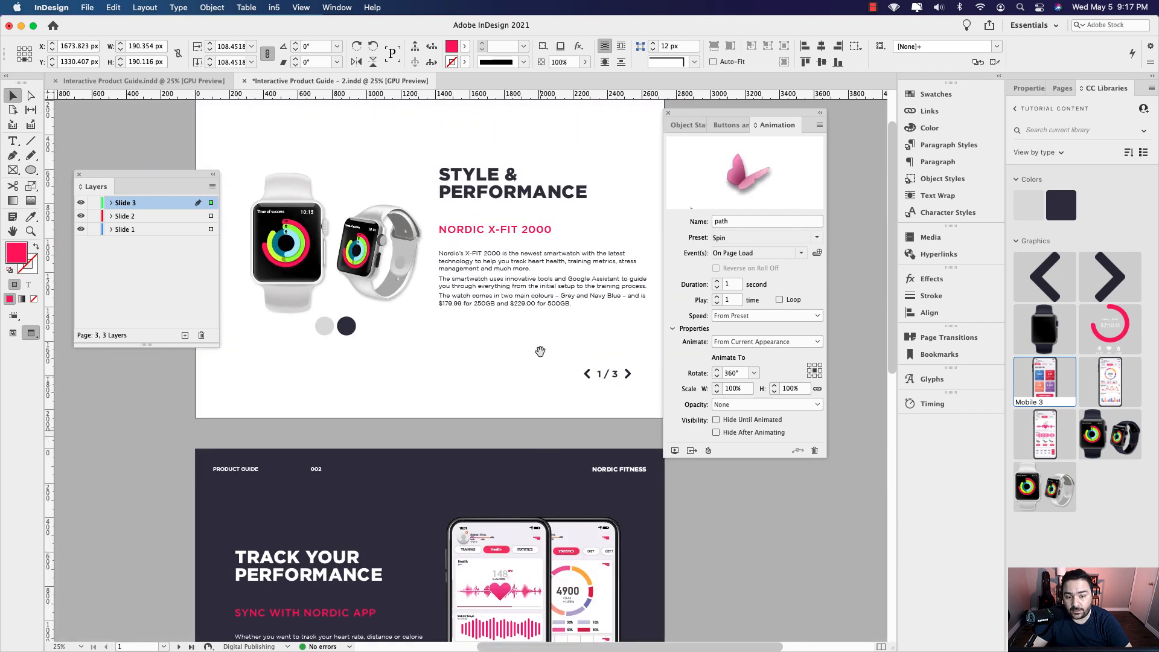
{"action": "left_click_drag", "start_coordinate": [719, 114], "coordinate": [741, 124]}
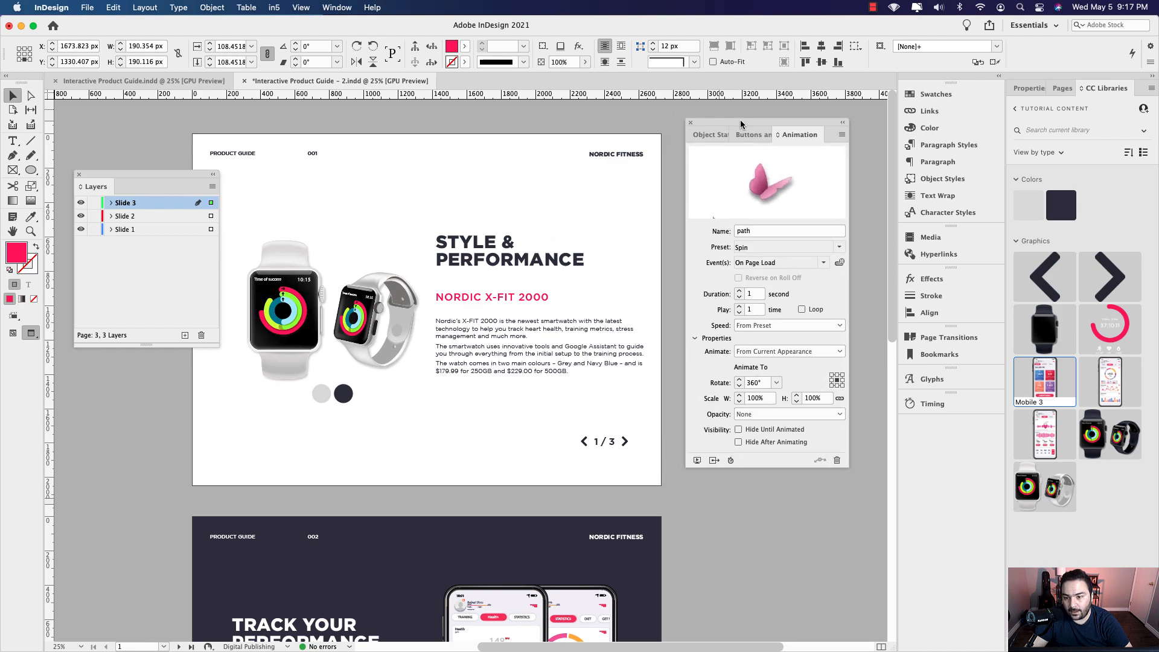
{"action": "left_click_drag", "start_coordinate": [516, 135], "coordinate": [566, 137]}
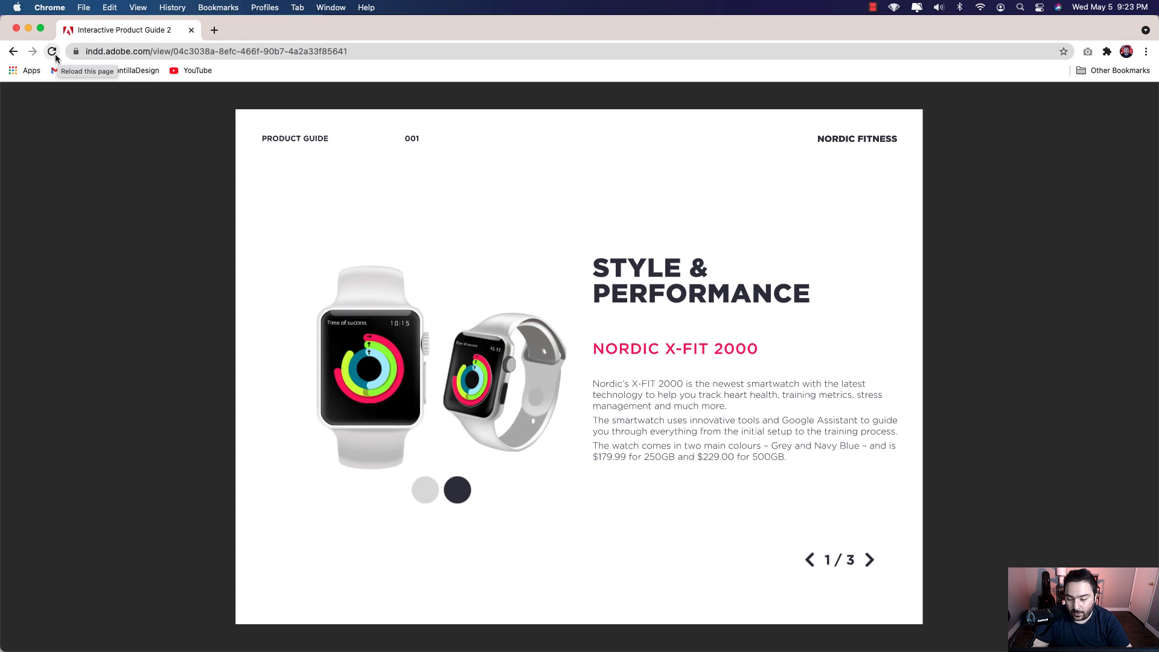
Switch to Chrome, reload the published Interactive Product Guide 2 and test slide 1's grey and navy watch colour buttons.
{"action": "left_click", "coordinate": [55, 57]}
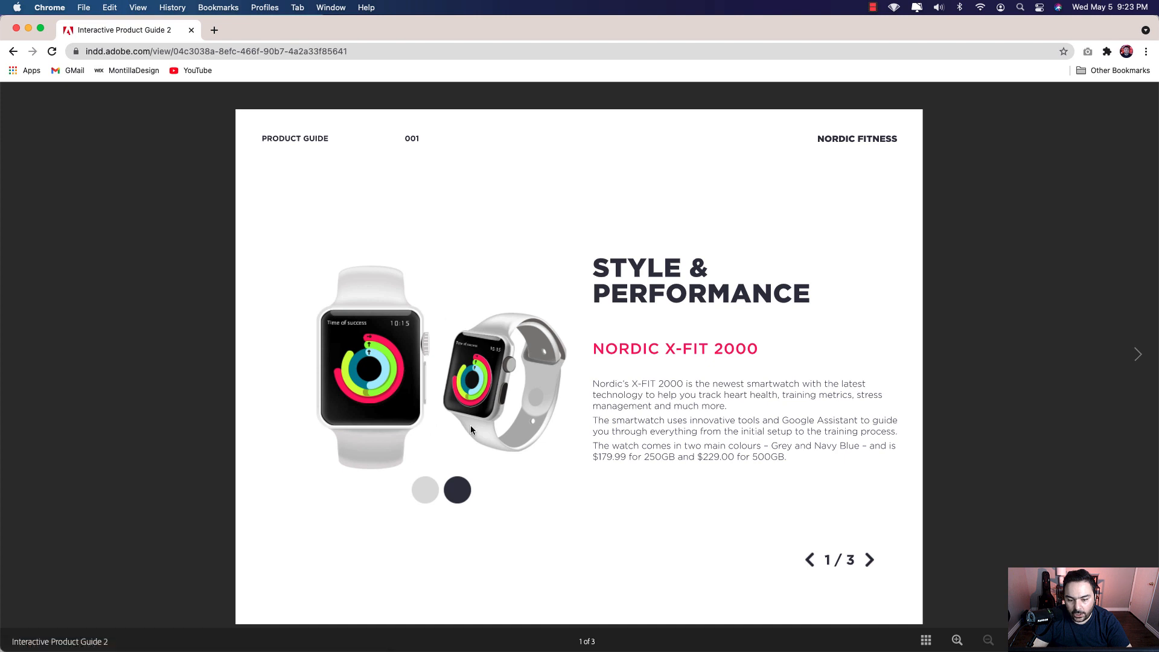
{"action": "left_click", "coordinate": [461, 493]}
{"action": "left_click", "coordinate": [428, 496]}
{"action": "left_click", "coordinate": [461, 497]}
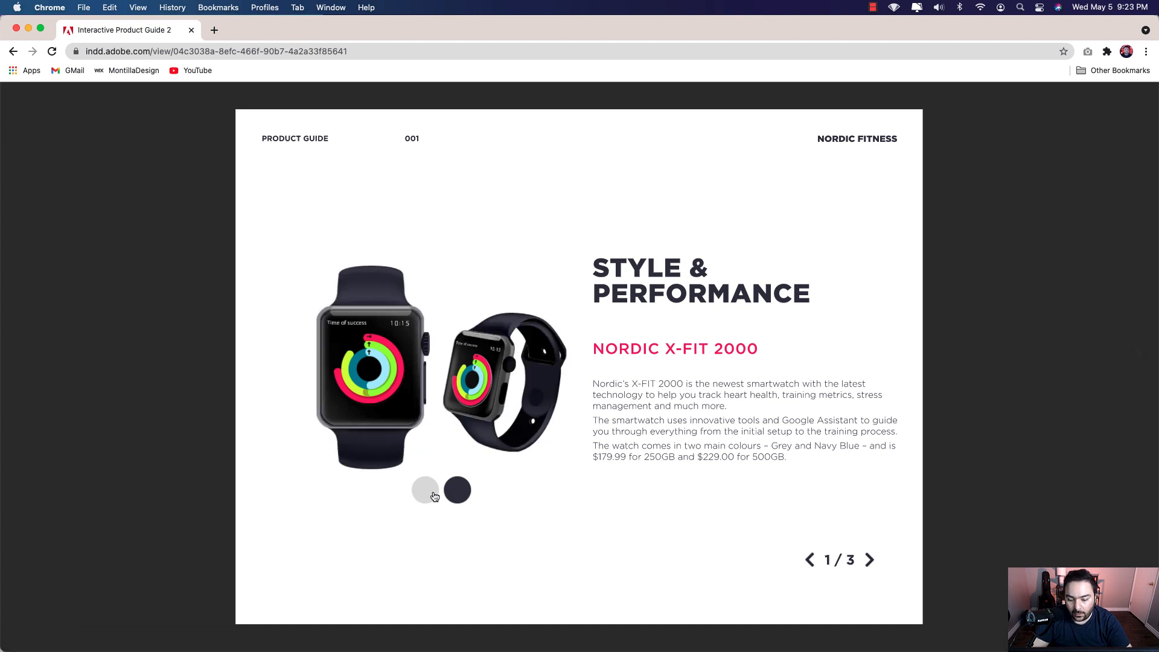
{"action": "left_click", "coordinate": [430, 496]}
{"action": "left_click", "coordinate": [458, 496]}
{"action": "left_click", "coordinate": [427, 494]}
{"action": "left_click", "coordinate": [457, 497]}
Test the published guide's next and previous page arrows and check the animations on slides 2 and 3.
{"action": "left_click", "coordinate": [870, 560]}
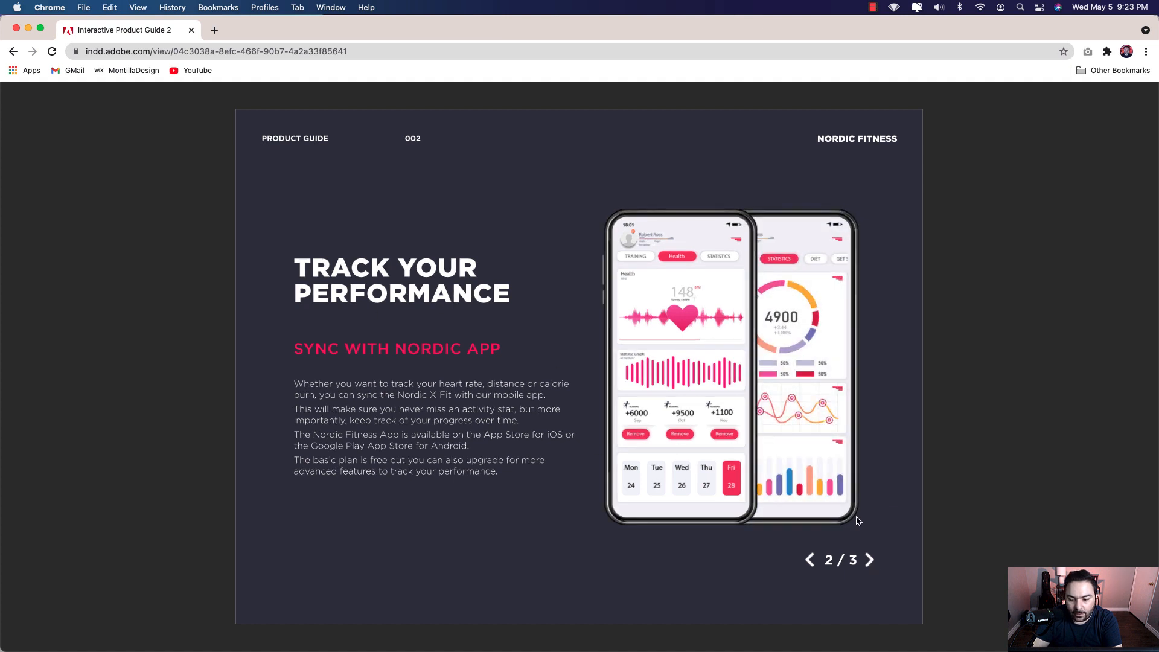
{"action": "left_click", "coordinate": [870, 561]}
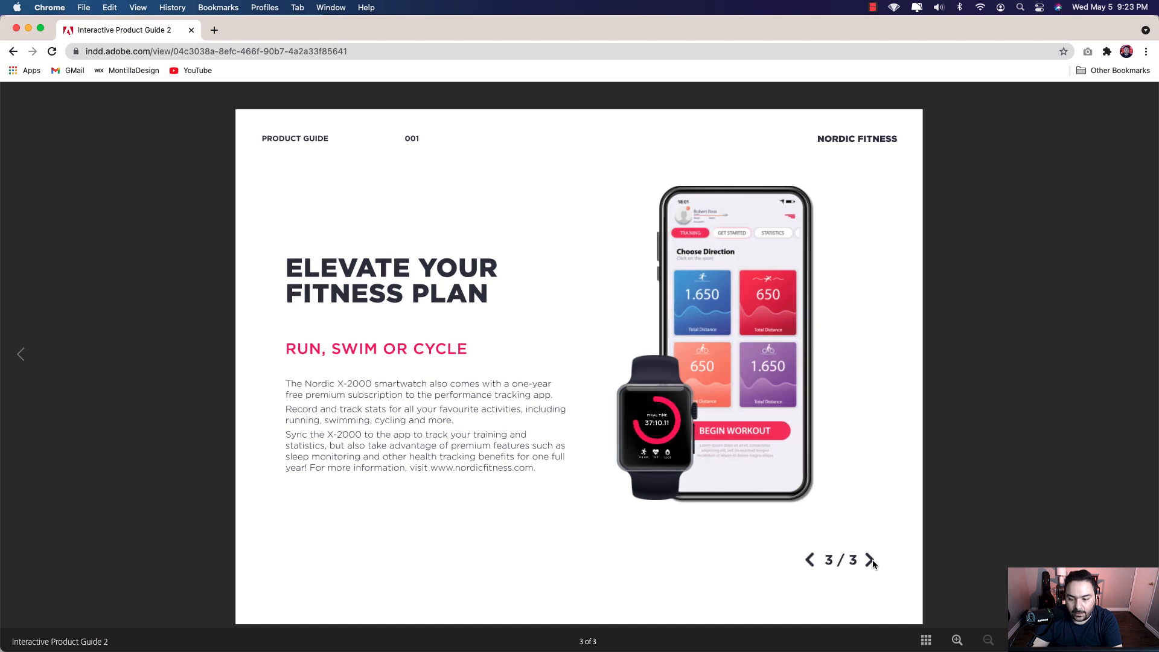
{"action": "left_click", "coordinate": [810, 560]}
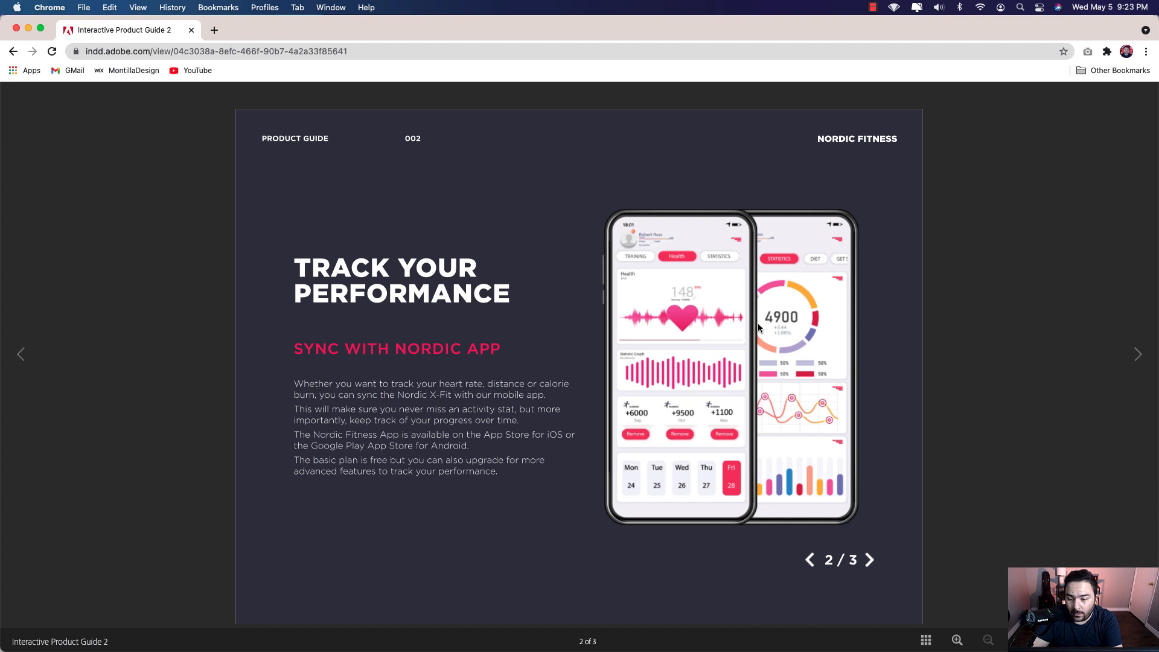
{"action": "left_click", "coordinate": [870, 560]}
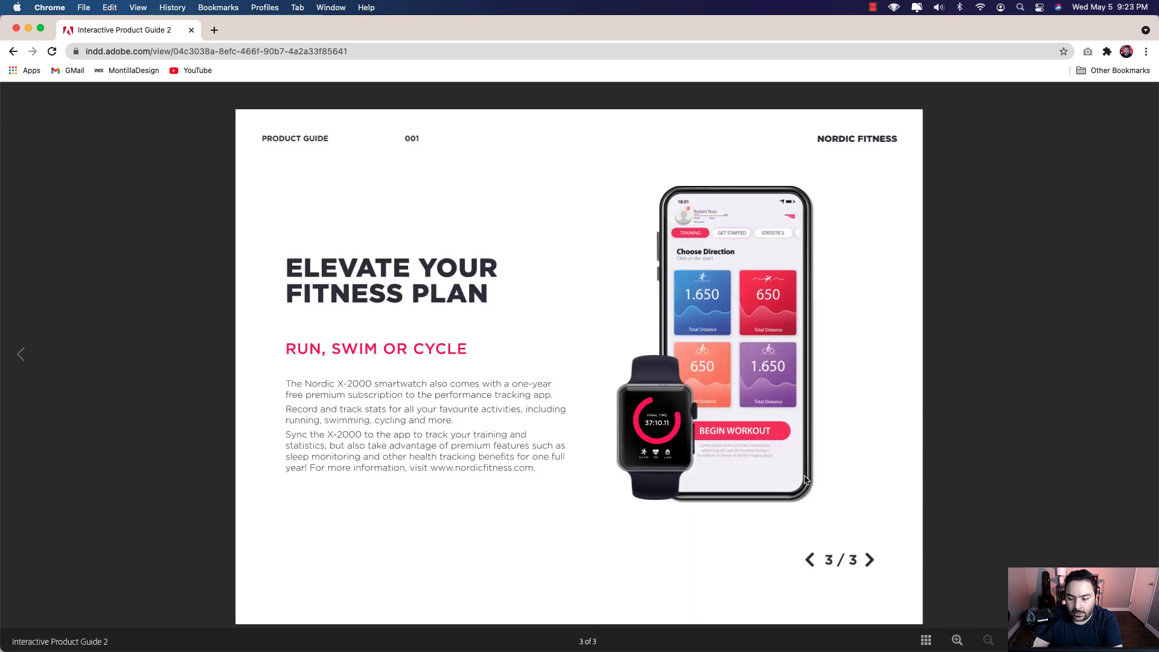